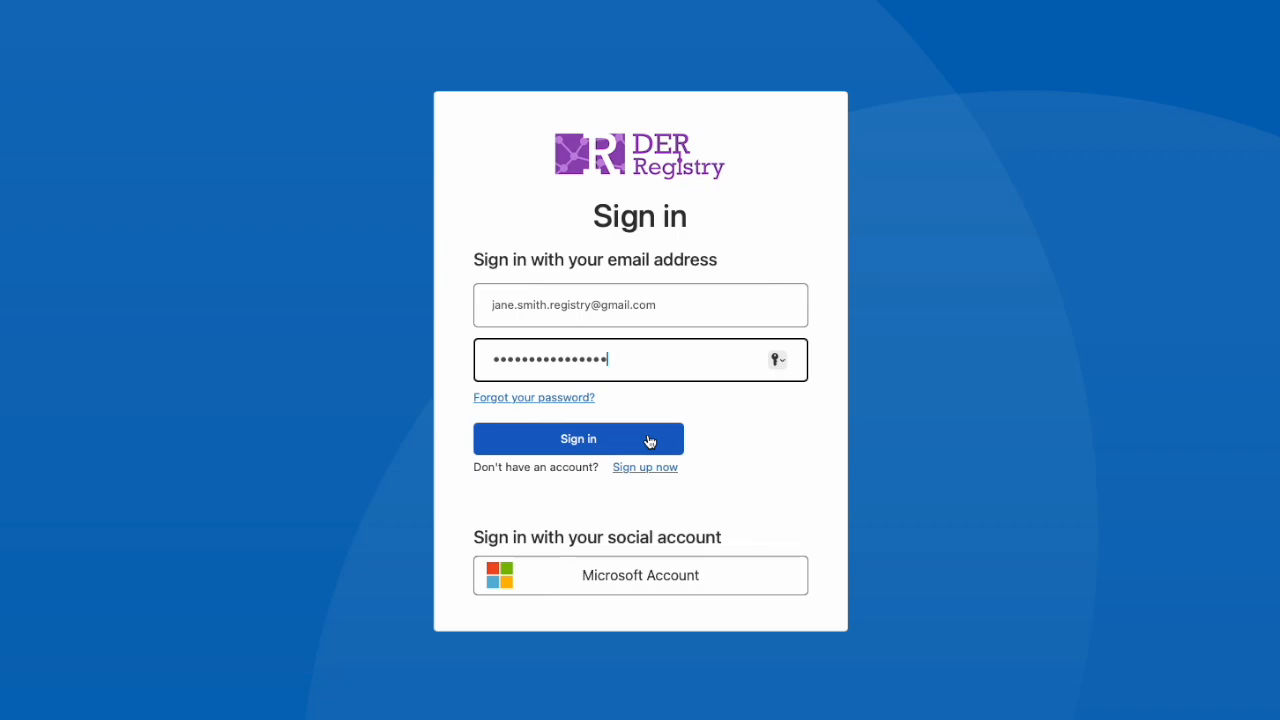
Sign in with the entered credentials and start adding the account's first site.
{"action": "left_click", "coordinate": [649, 441]}
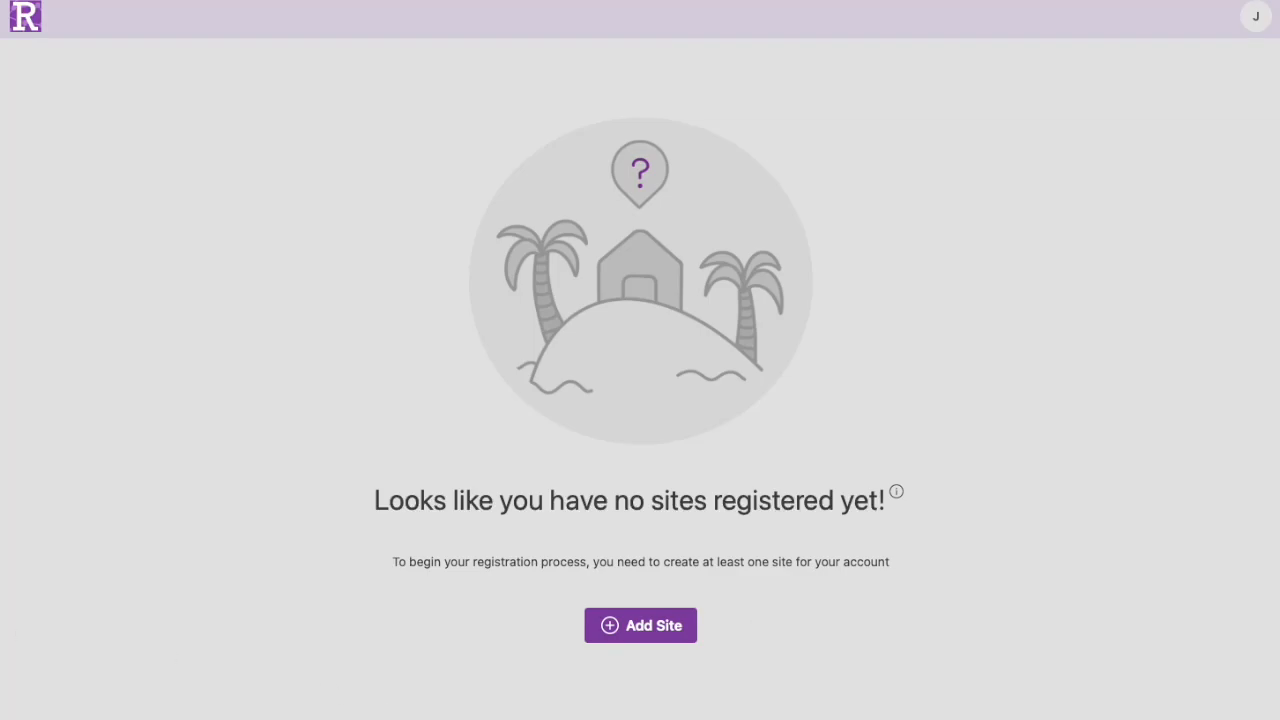
{"action": "left_click", "coordinate": [646, 628]}
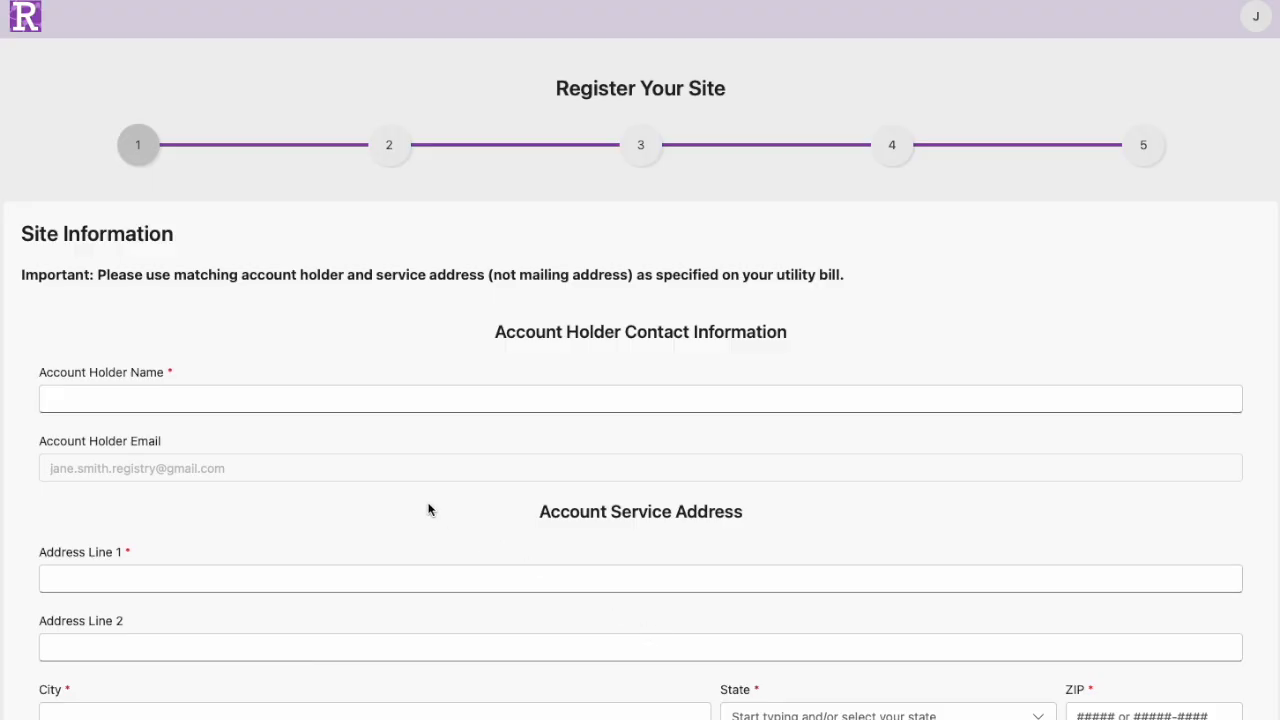
Enter the account holder's full name in the site's contact information.
{"action": "scroll", "coordinate": [406, 500], "scroll_direction": "down", "scroll_amount": 1}
{"action": "left_click", "coordinate": [329, 291]}
{"action": "type", "text": "Jane Smith"}
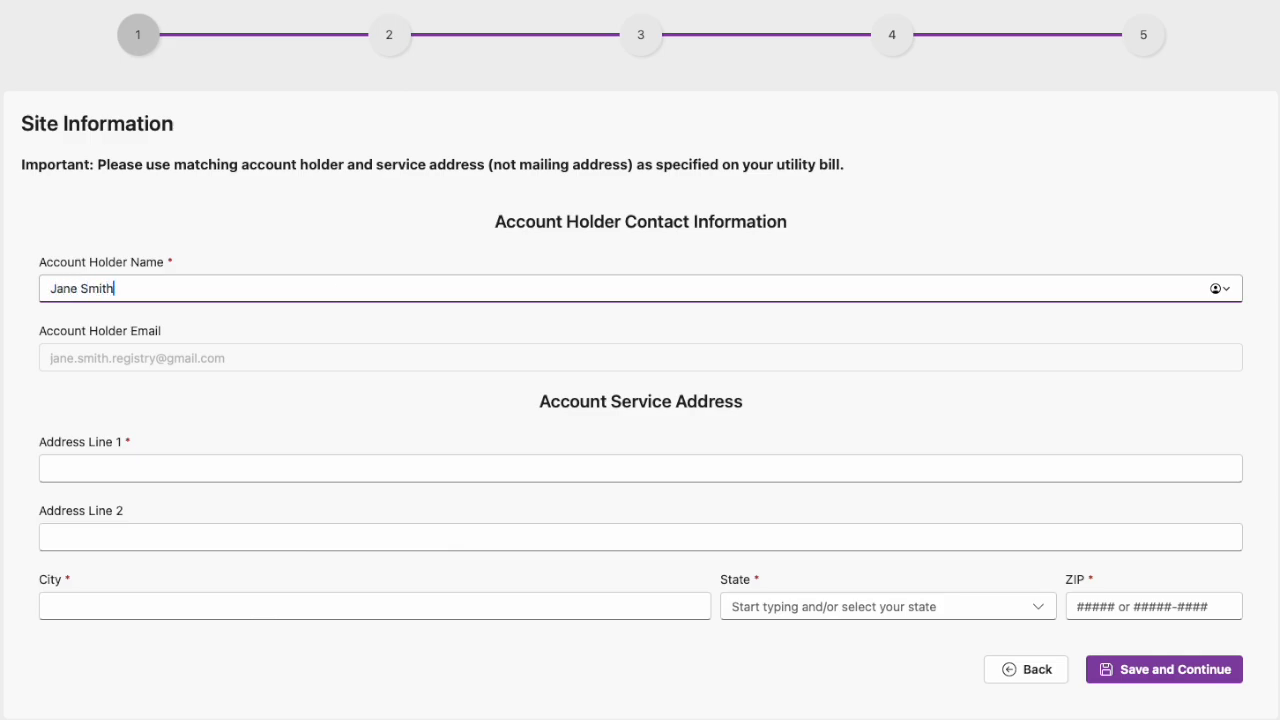
{"action": "key", "text": "Tab"}
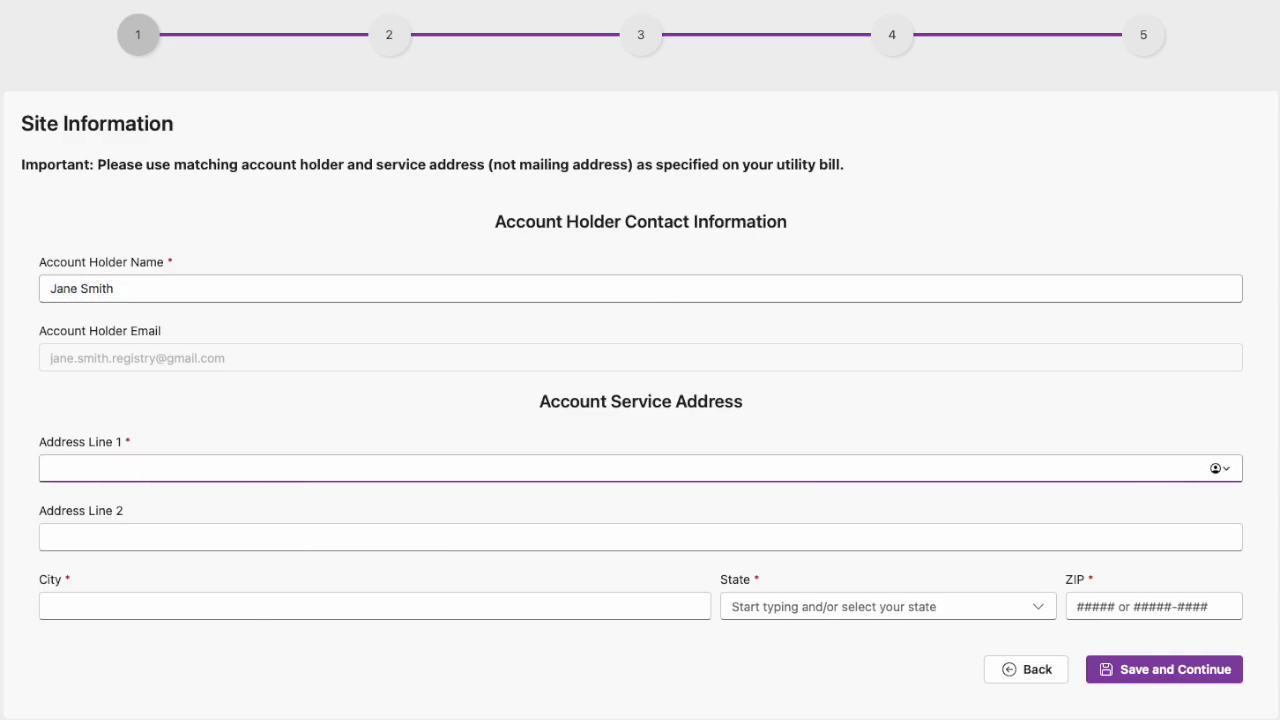
Fill in the service address's street, city, state and ZIP code, and save the site information.
{"action": "type", "text": "99 Inca Court"}
{"action": "left_click", "coordinate": [214, 606]}
{"action": "type", "text": "Naperville"}
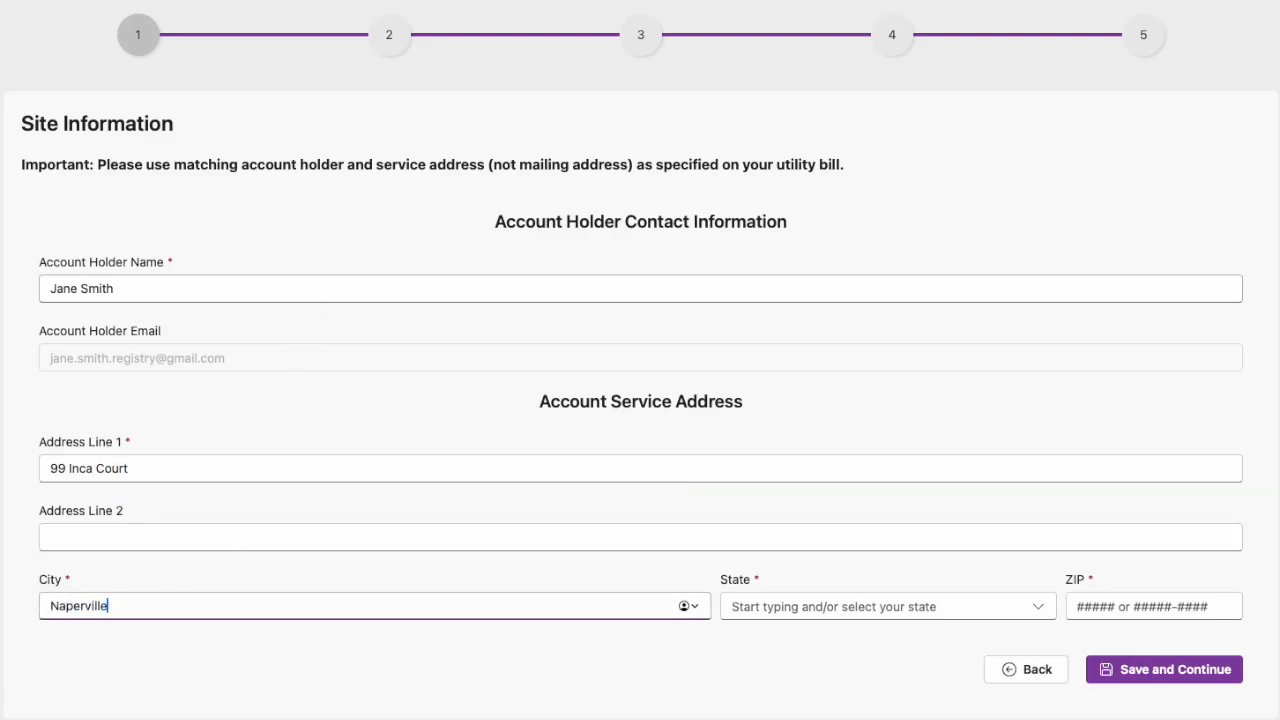
{"action": "left_click", "coordinate": [766, 600]}
{"action": "type", "text": "I"}
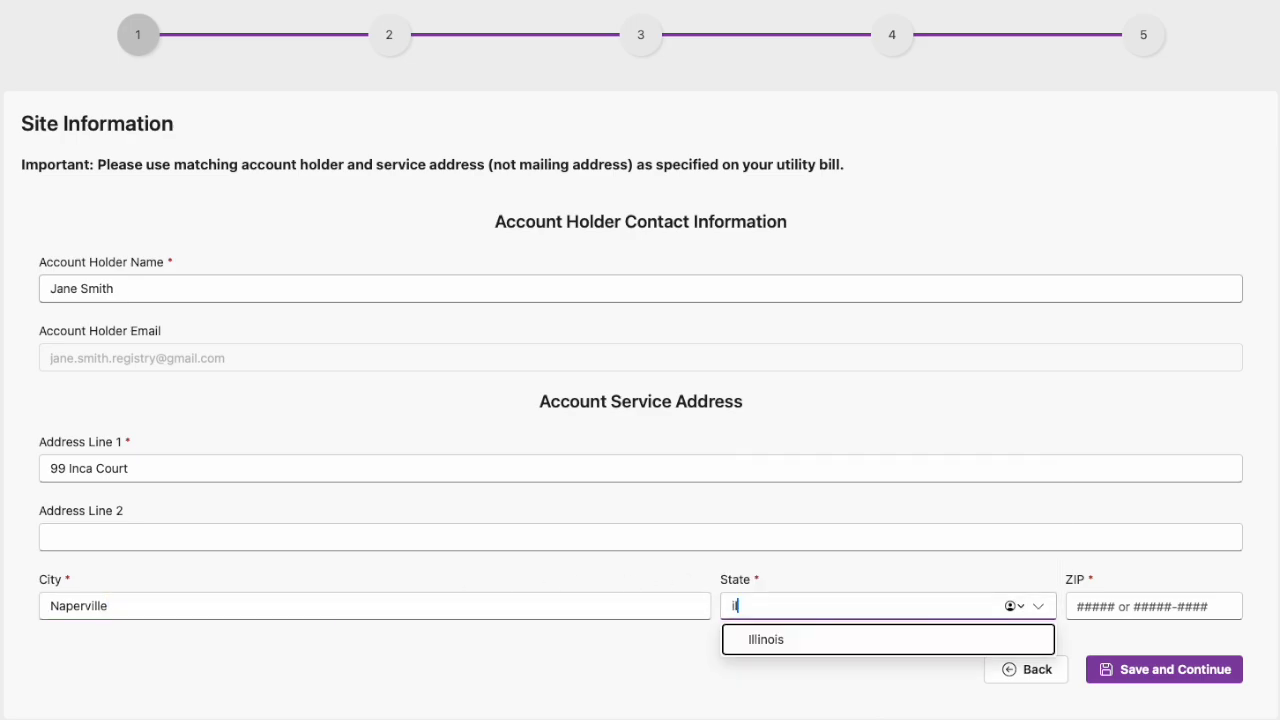
{"action": "left_click", "coordinate": [772, 640]}
{"action": "left_click", "coordinate": [1146, 618]}
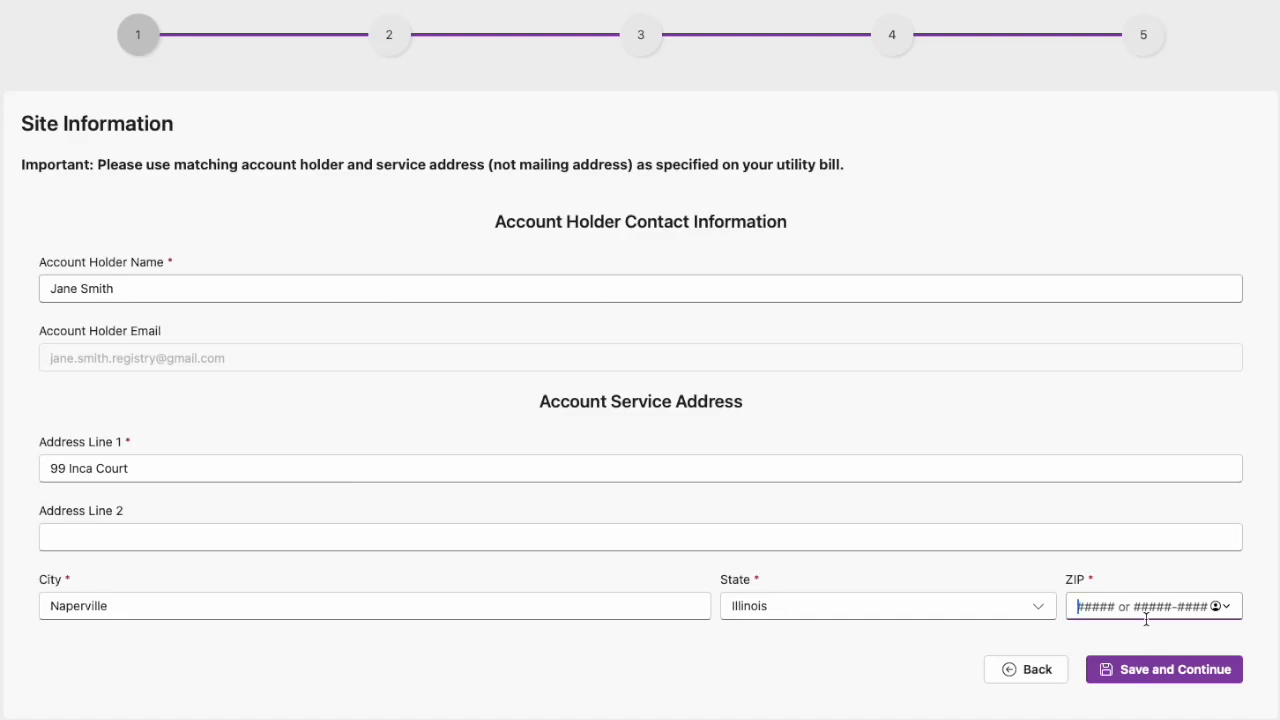
{"action": "type", "text": "60563"}
{"action": "left_click", "coordinate": [1152, 670]}
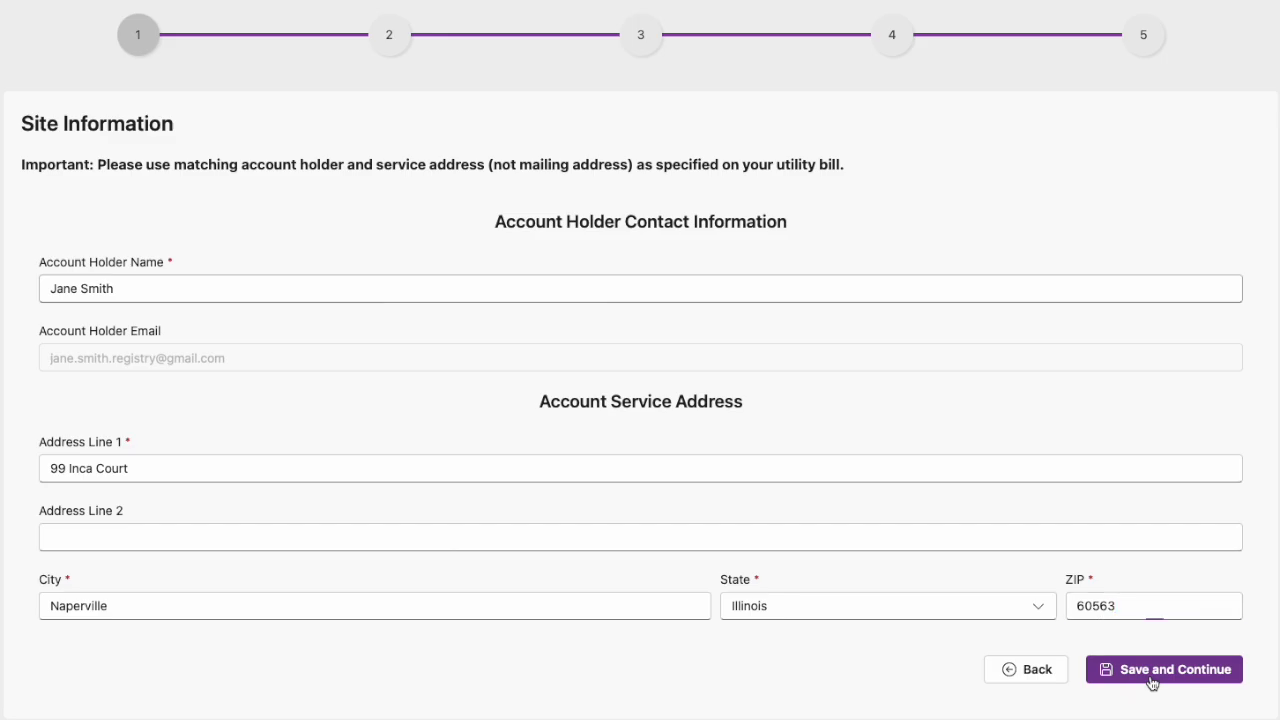
Choose Bright Peak Energy as the electric utility, enter the utility account number, and save the utility details.
{"action": "left_click", "coordinate": [382, 358]}
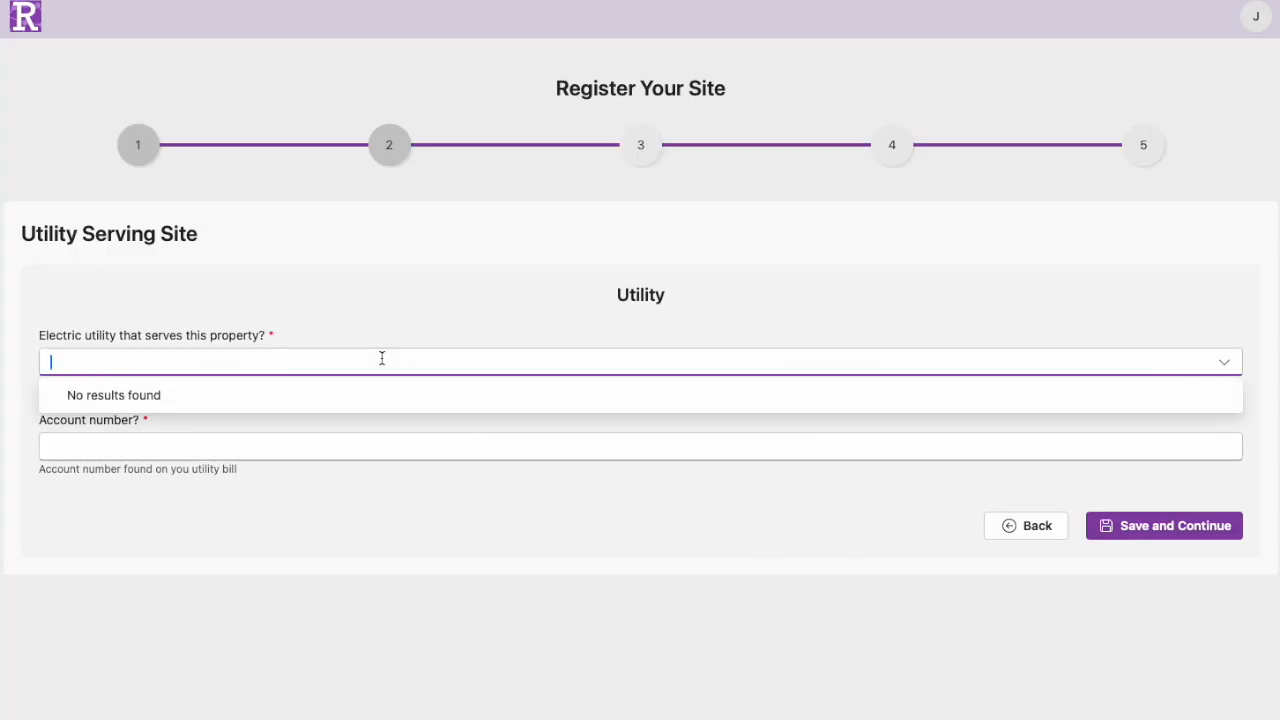
{"action": "type", "text": "br"}
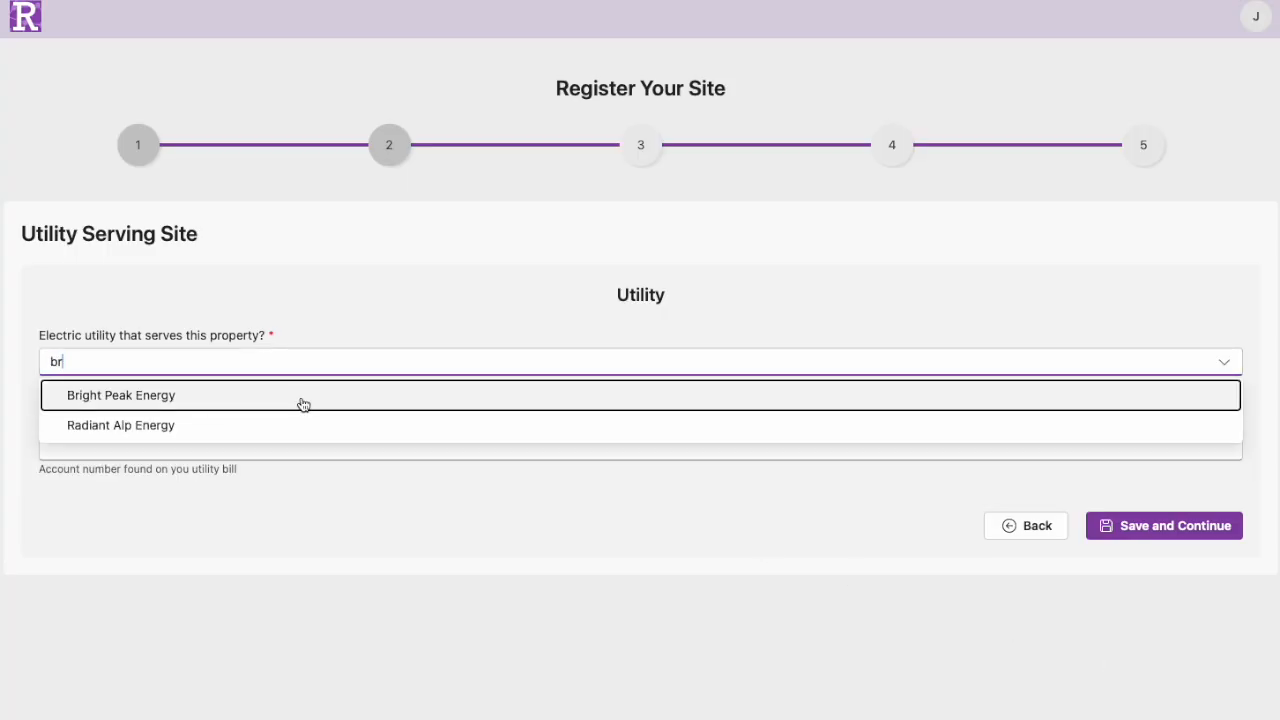
{"action": "left_click", "coordinate": [303, 404]}
{"action": "left_click", "coordinate": [241, 448]}
{"action": "type", "text": "10"}
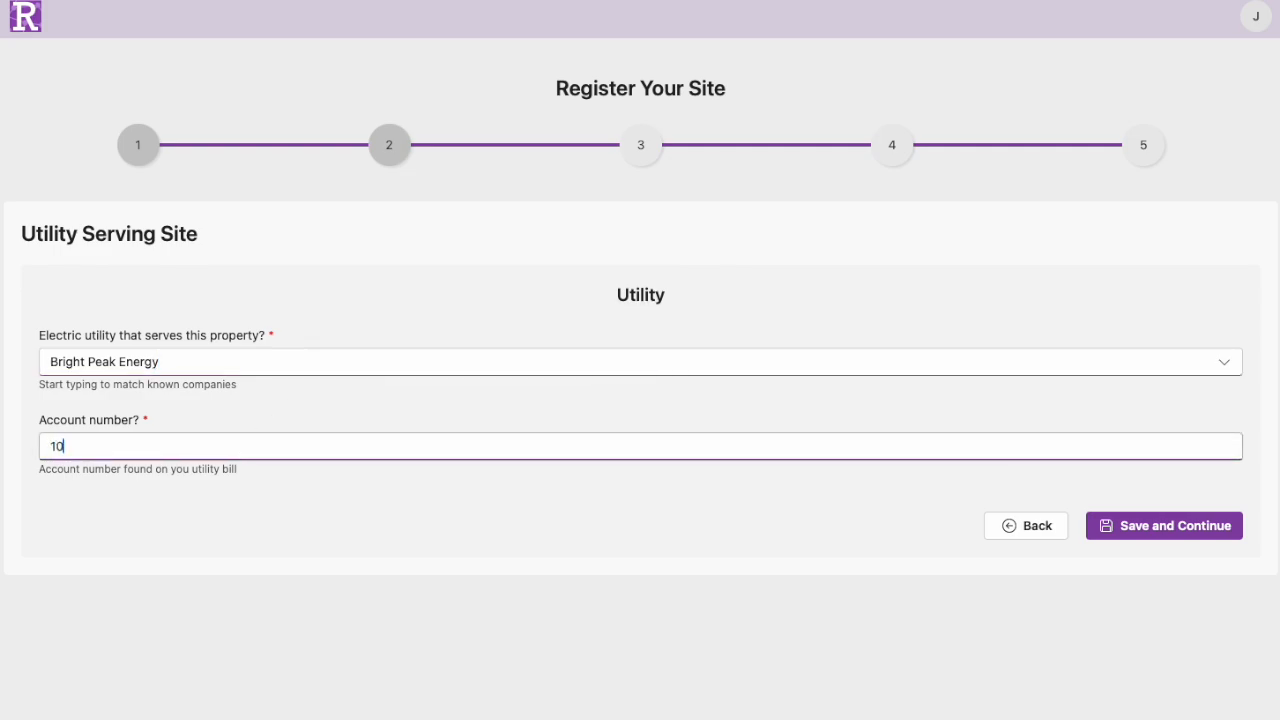
{"action": "type", "text": "0111"}
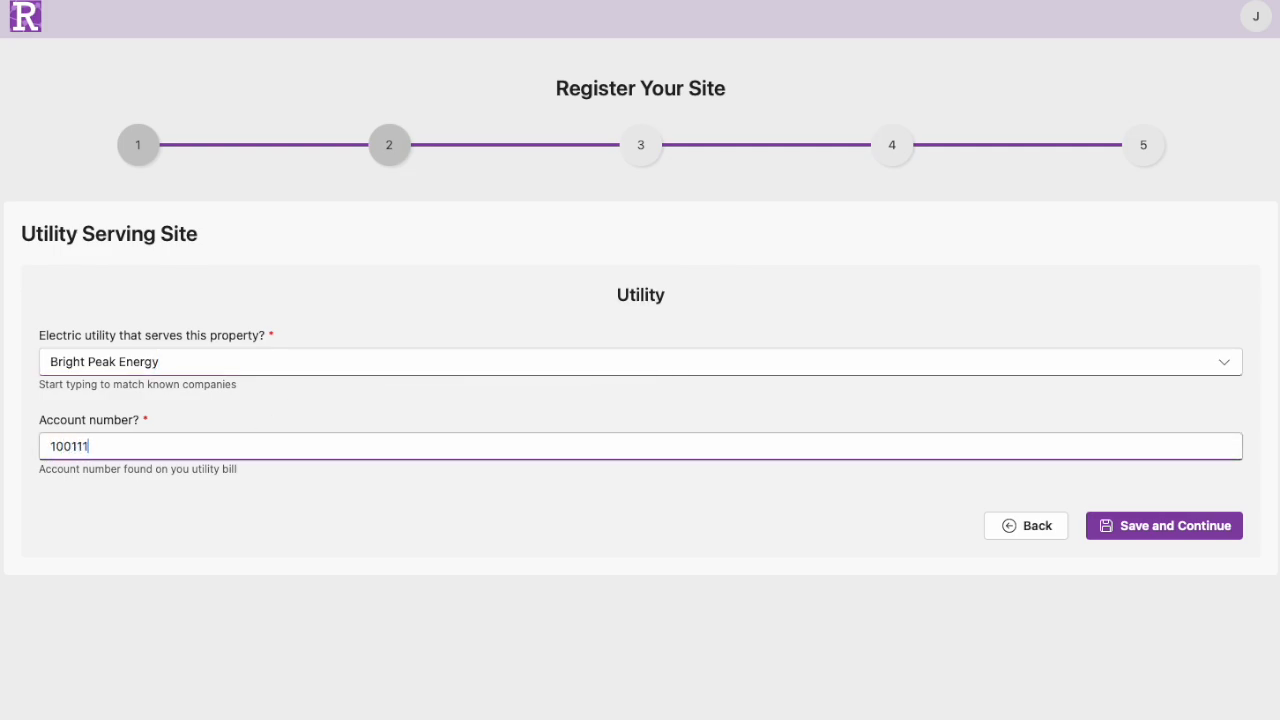
{"action": "left_click", "coordinate": [1178, 535]}
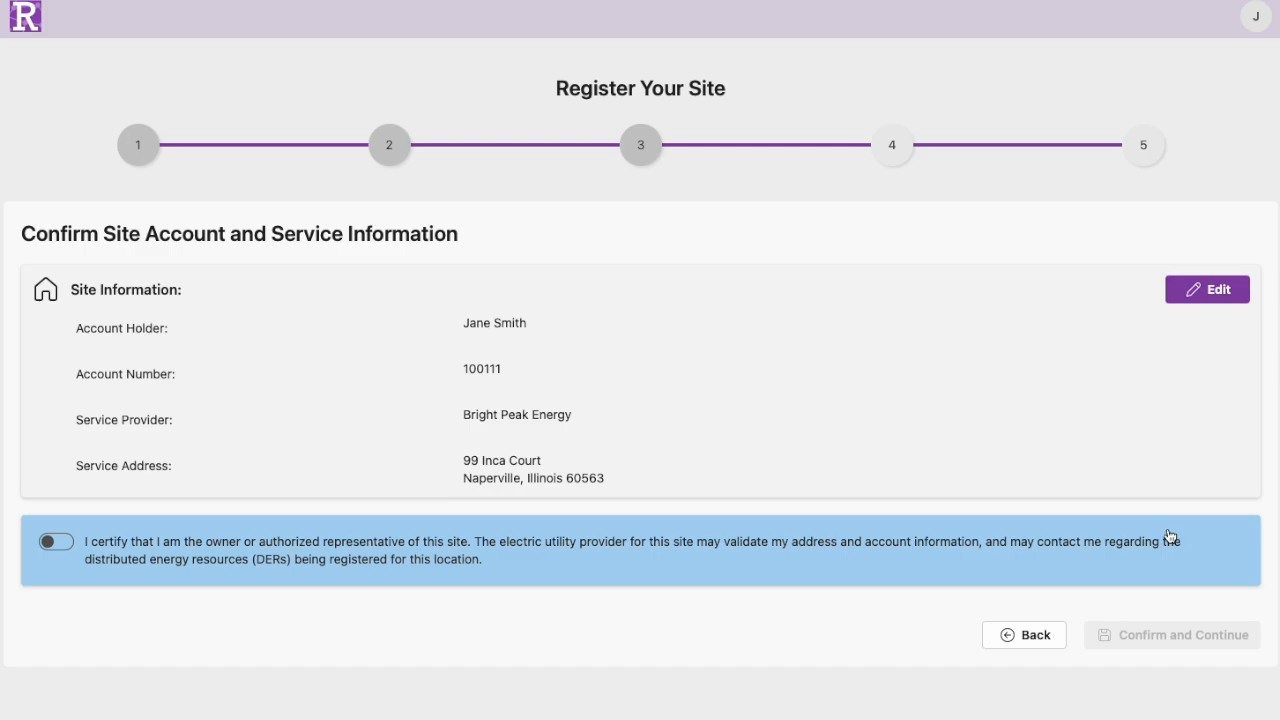
Certify ownership or authorized representation of the site and confirm its account and service information.
{"action": "left_click", "coordinate": [54, 543]}
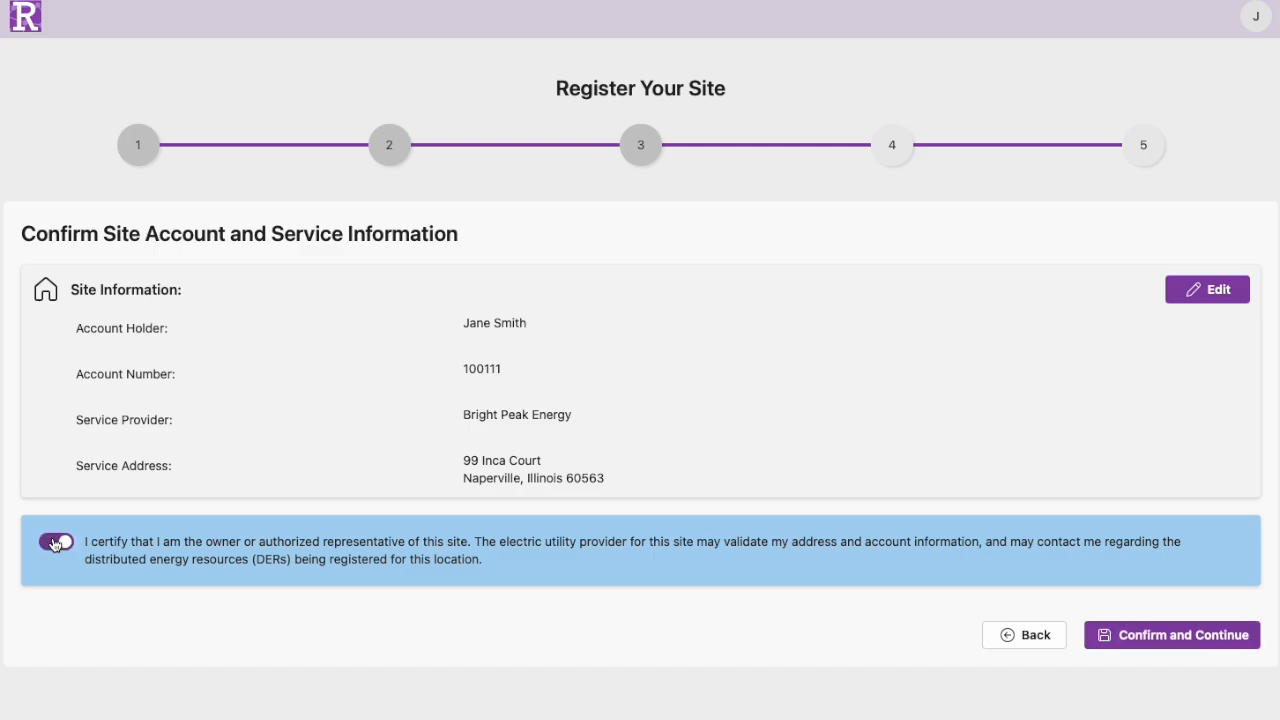
{"action": "left_click", "coordinate": [1130, 637]}
{"action": "scroll", "coordinate": [746, 484], "scroll_direction": "down", "scroll_amount": 3}
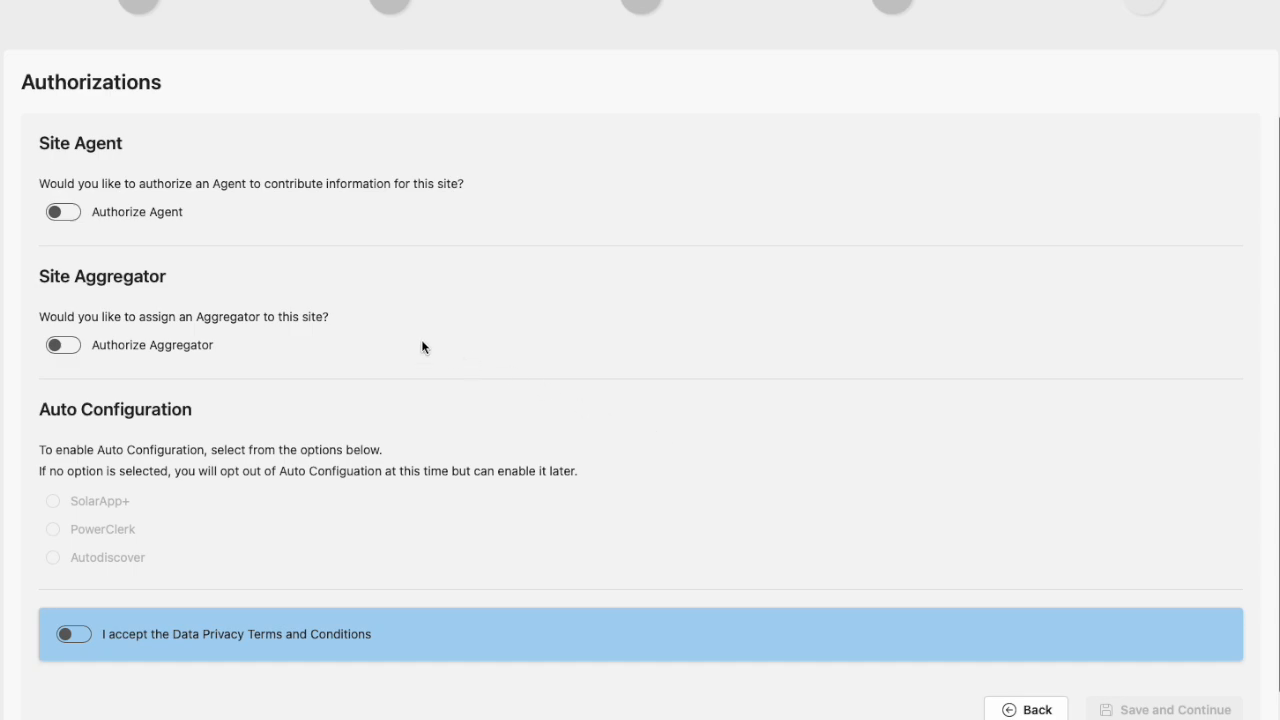
{"action": "left_click", "coordinate": [70, 347]}
{"action": "left_click", "coordinate": [100, 392]}
{"action": "type", "text": "ag"}
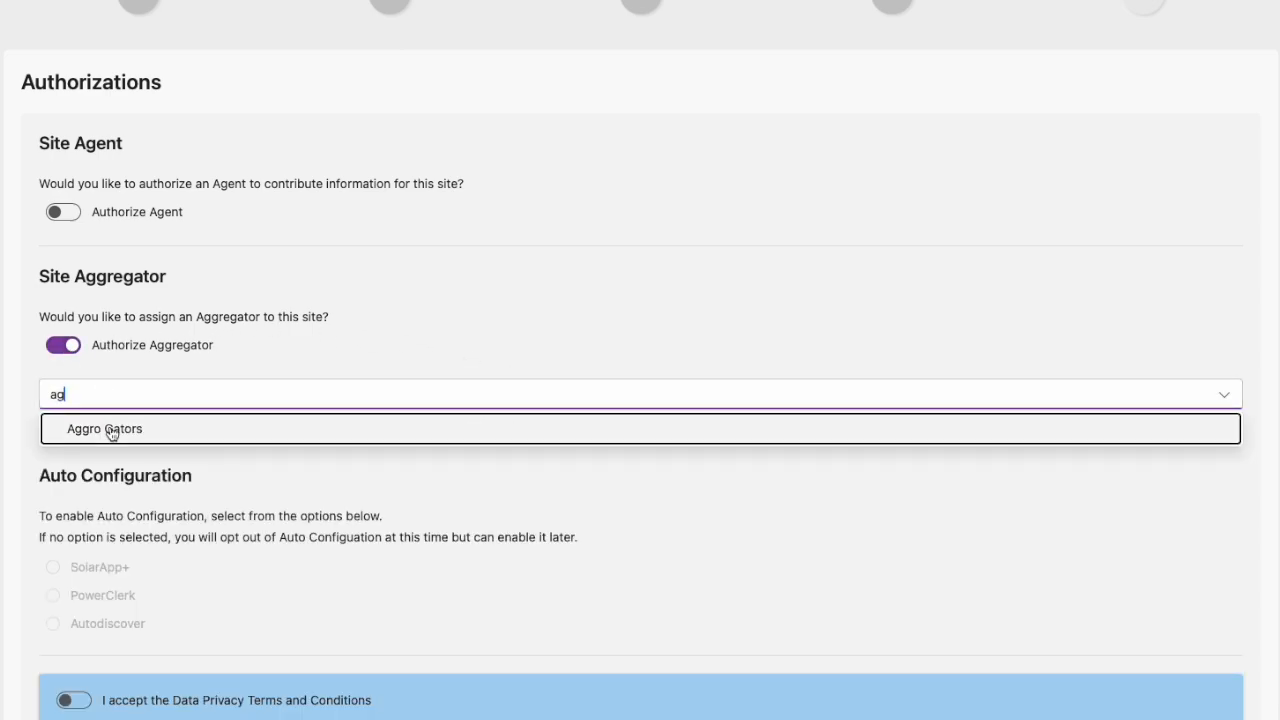
{"action": "key", "text": "BackSpace"}
{"action": "key", "text": "BackSpace"}
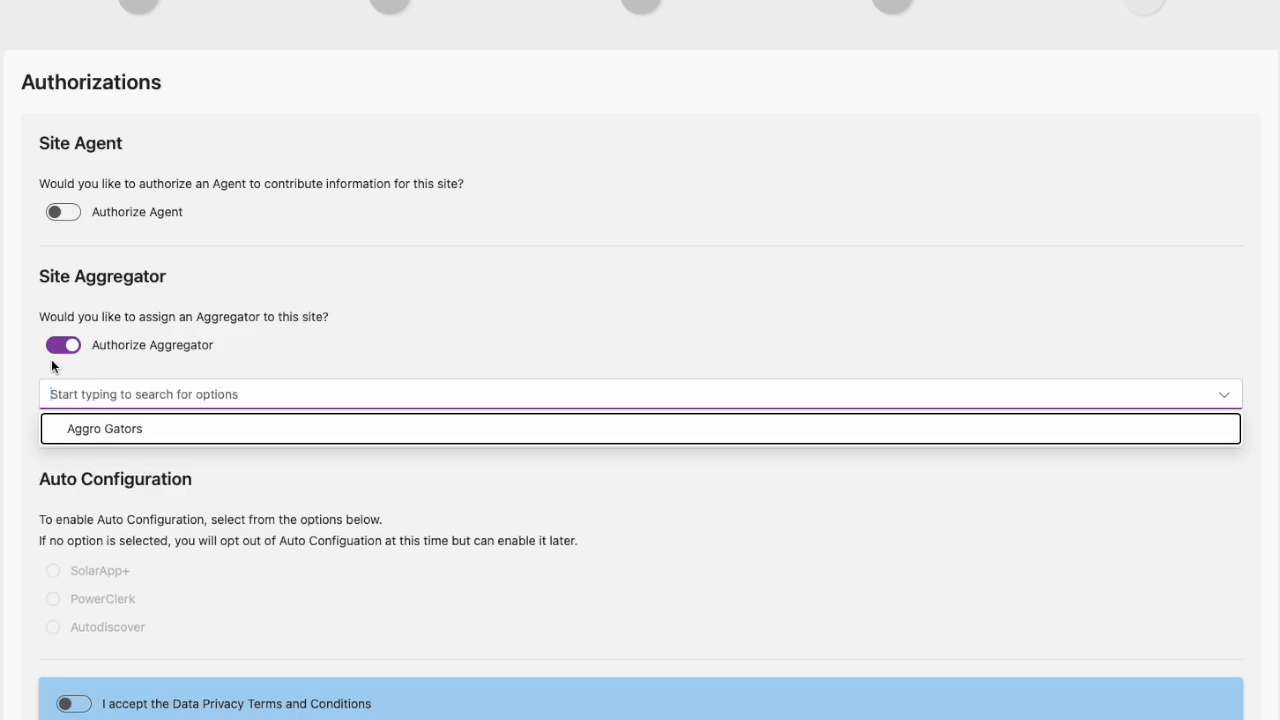
{"action": "left_click", "coordinate": [63, 345]}
Accept the Data Privacy Terms and Conditions without authorizing an agent or aggregator, and complete the site registration.
{"action": "scroll", "coordinate": [237, 440], "scroll_direction": "down", "scroll_amount": 1}
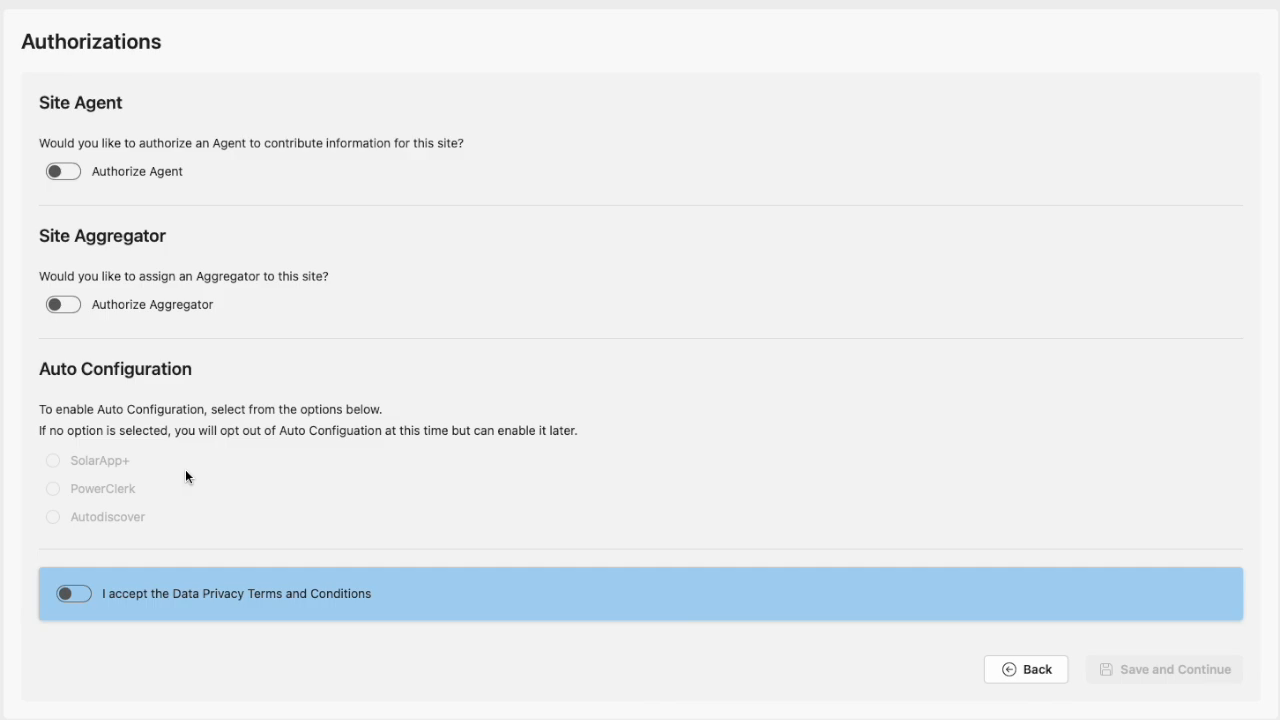
{"action": "left_click", "coordinate": [80, 596]}
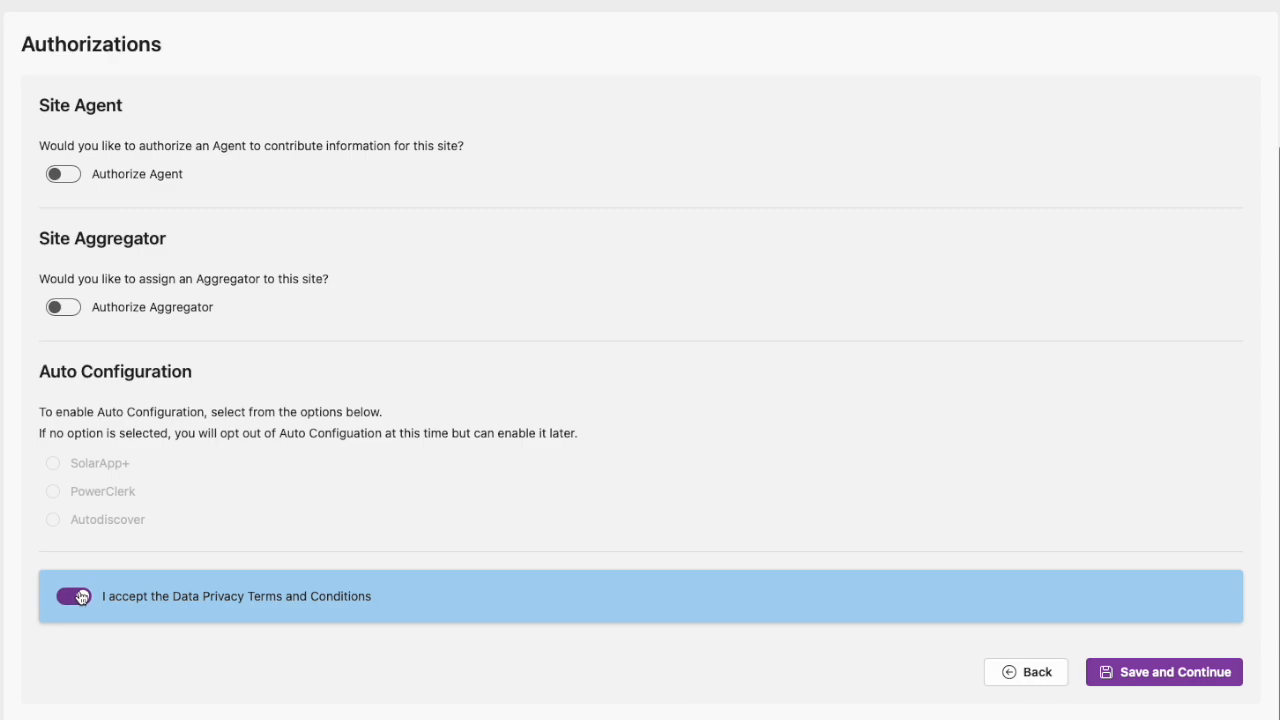
{"action": "left_click", "coordinate": [1160, 675]}
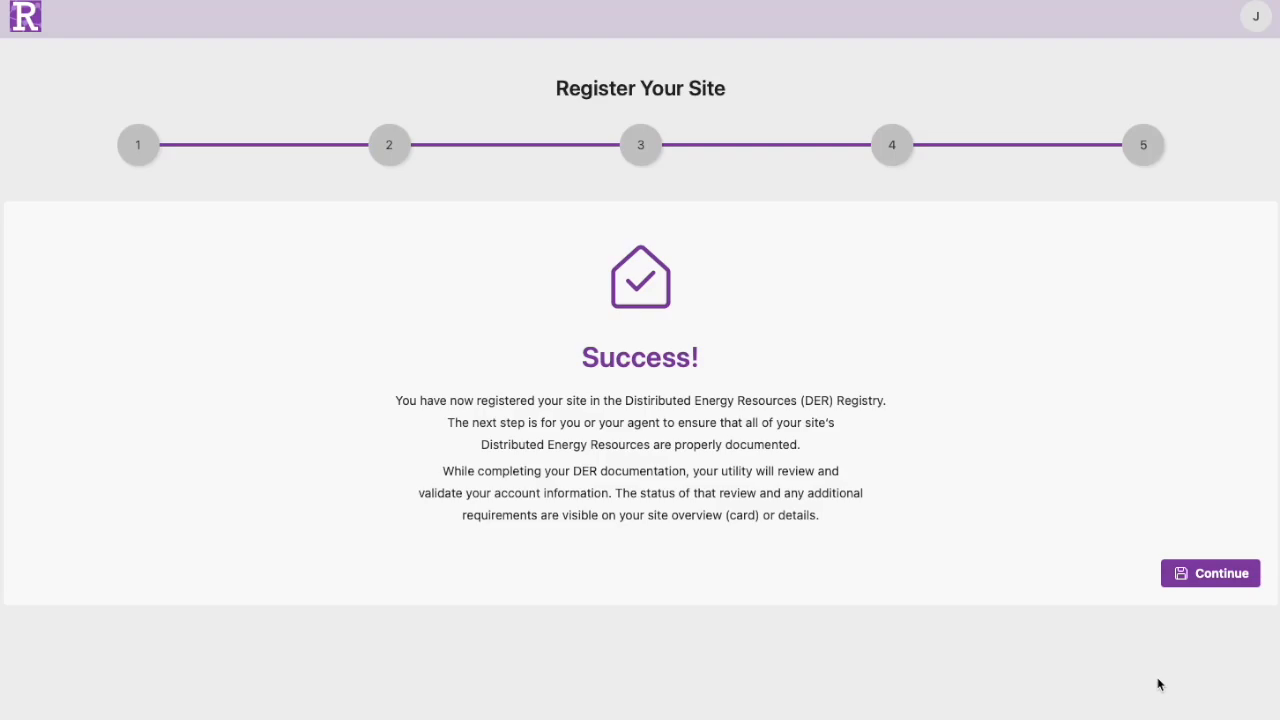
{"action": "left_click", "coordinate": [1210, 574]}
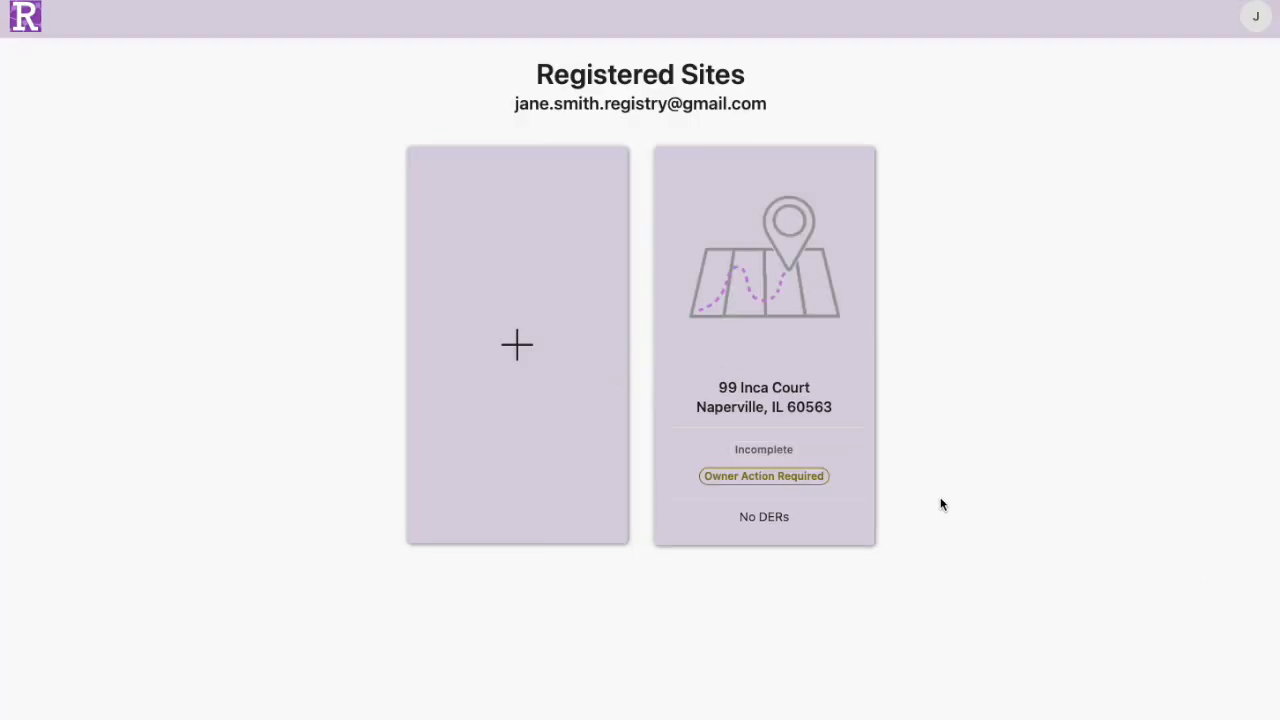
Open the newly registered site's record and go through its overview to the Assignments section.
{"action": "left_click", "coordinate": [854, 477]}
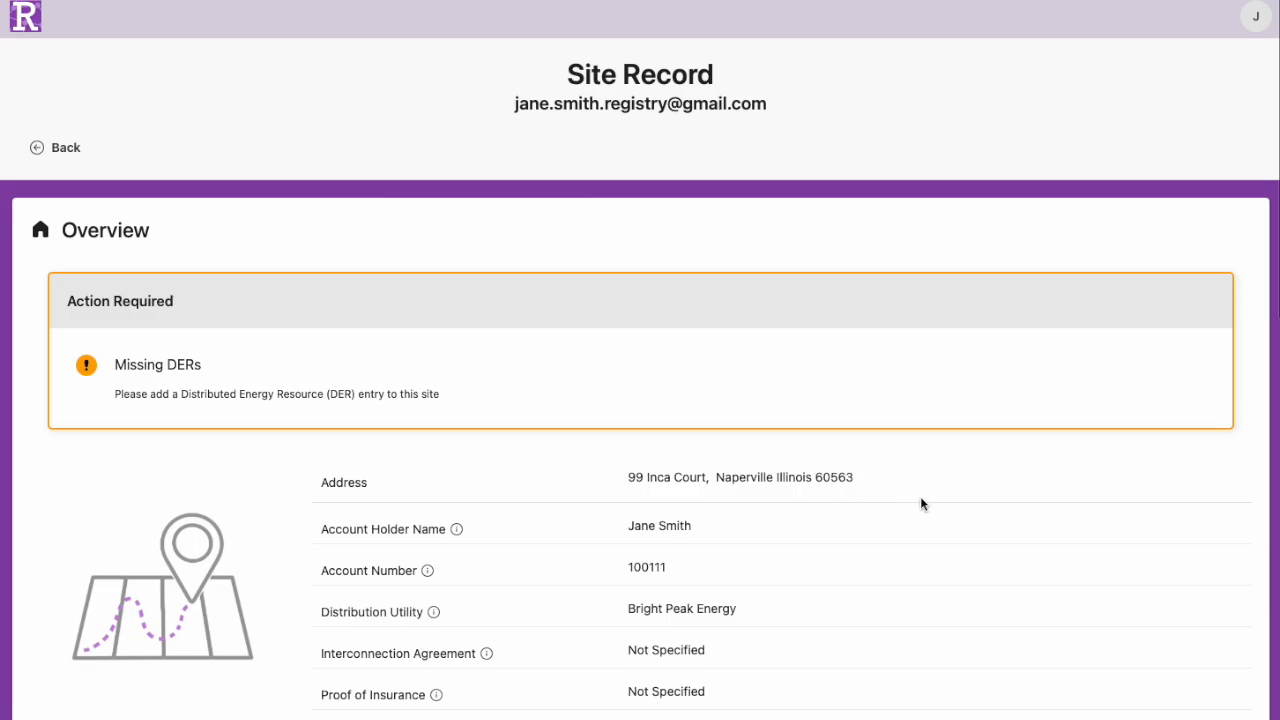
{"action": "scroll", "coordinate": [921, 503], "scroll_direction": "down", "scroll_amount": 3}
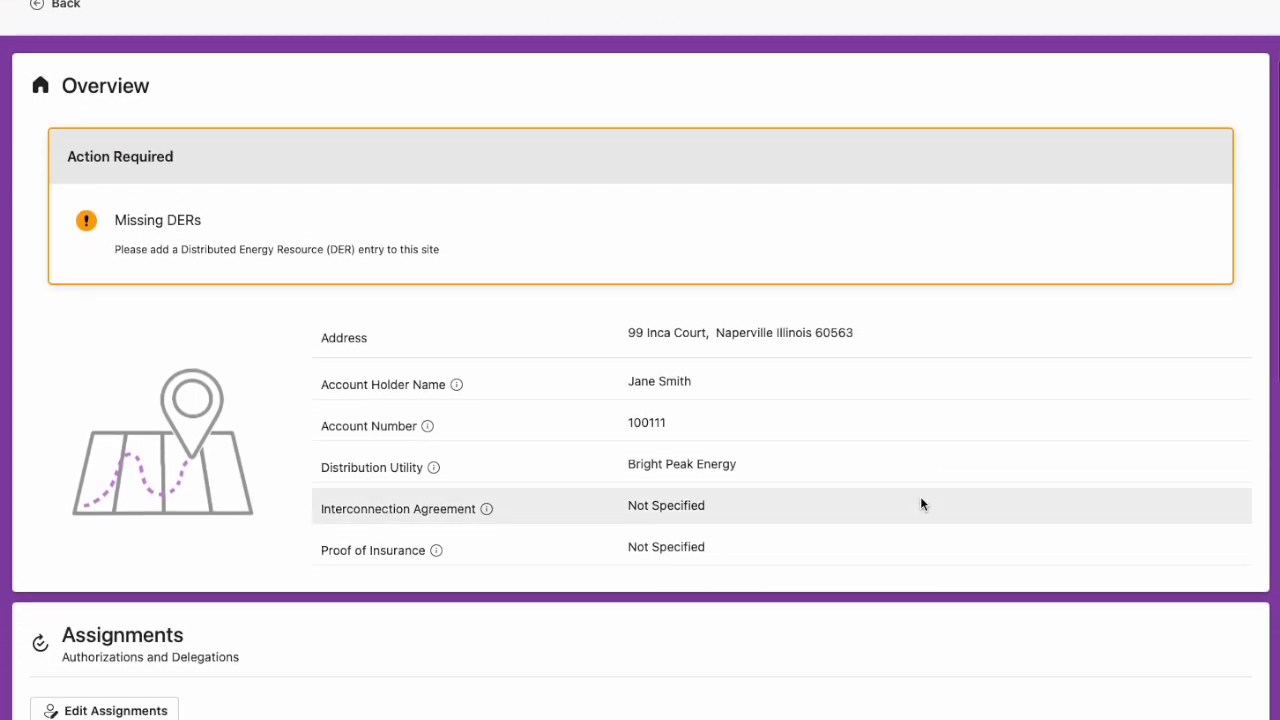
{"action": "scroll", "coordinate": [921, 503], "scroll_direction": "down", "scroll_amount": 3}
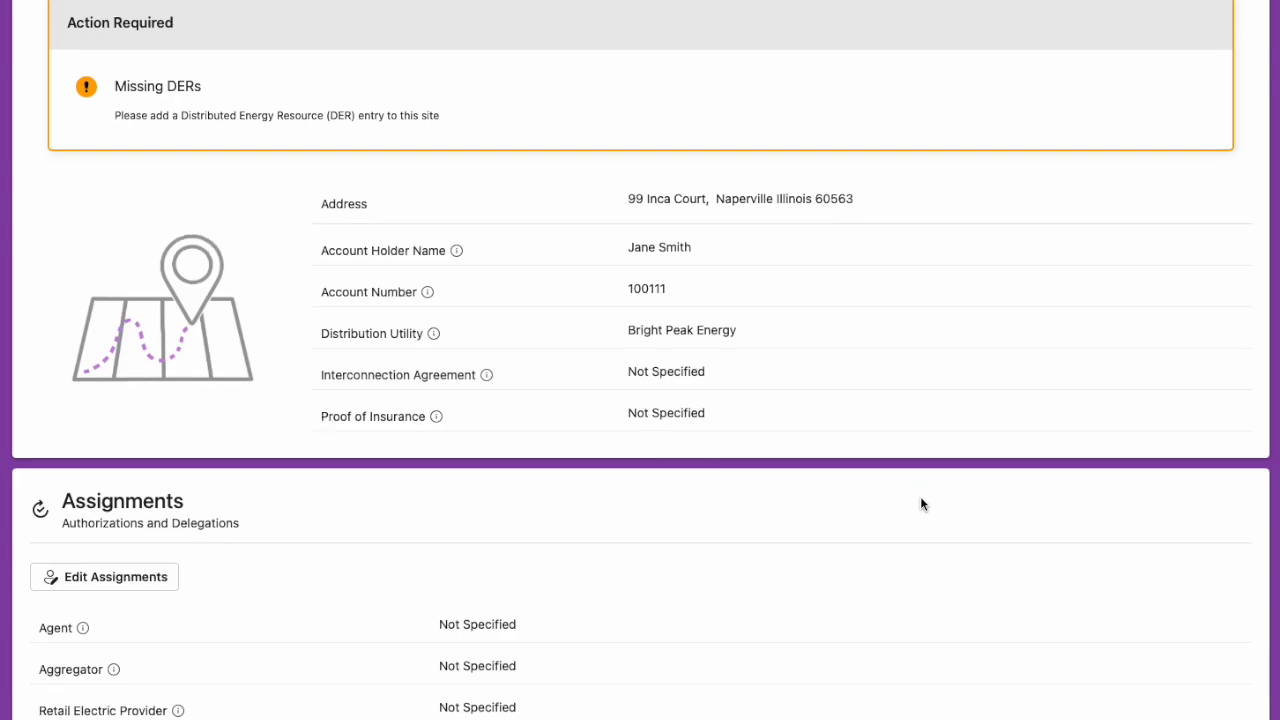
{"action": "scroll", "coordinate": [921, 503], "scroll_direction": "down", "scroll_amount": 2}
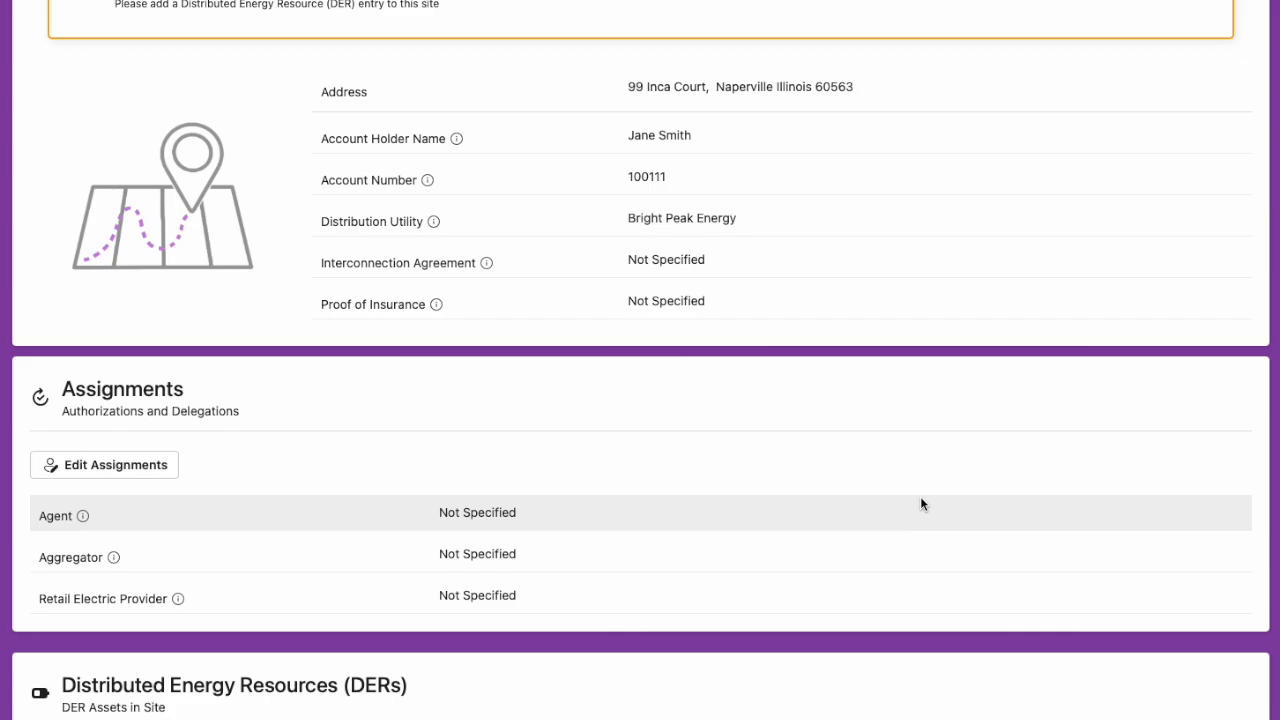
{"action": "scroll", "coordinate": [921, 503], "scroll_direction": "down", "scroll_amount": 3}
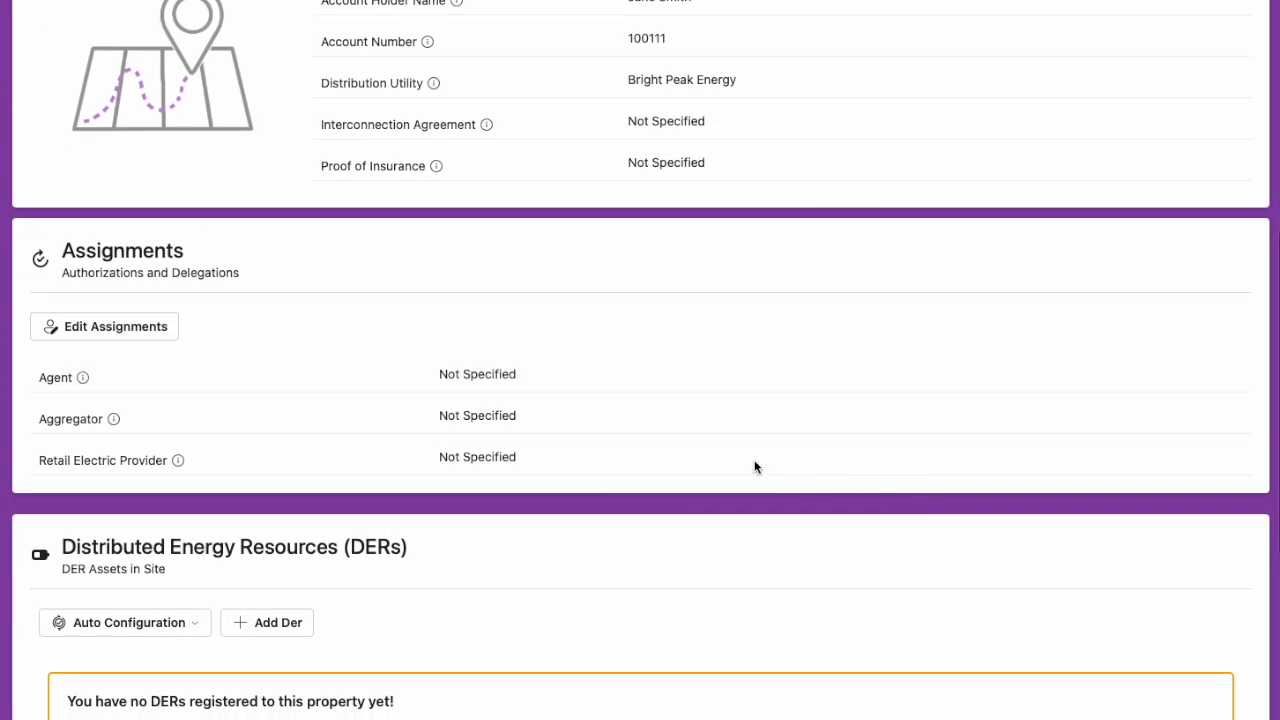
Assign Aggro Gators as the site's aggregator and save the assignments.
{"action": "left_click", "coordinate": [139, 323]}
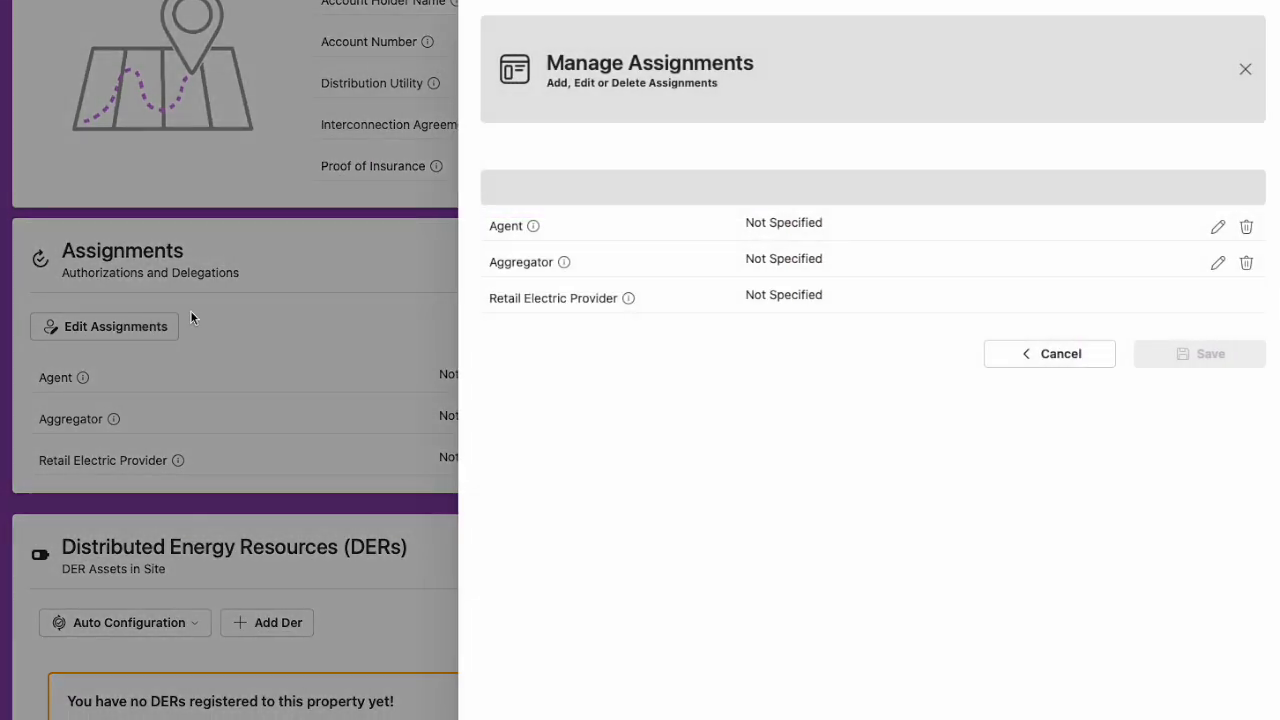
{"action": "left_click", "coordinate": [1217, 265]}
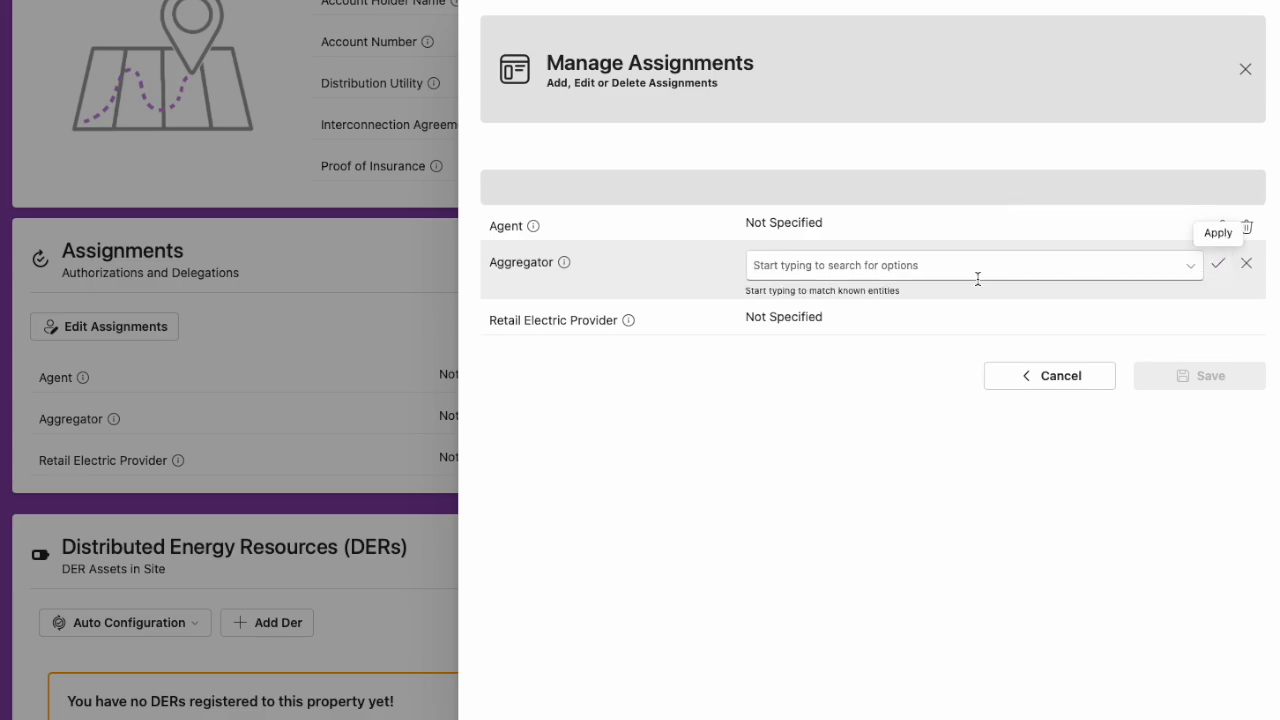
{"action": "left_click", "coordinate": [966, 277]}
{"action": "type", "text": "agg"}
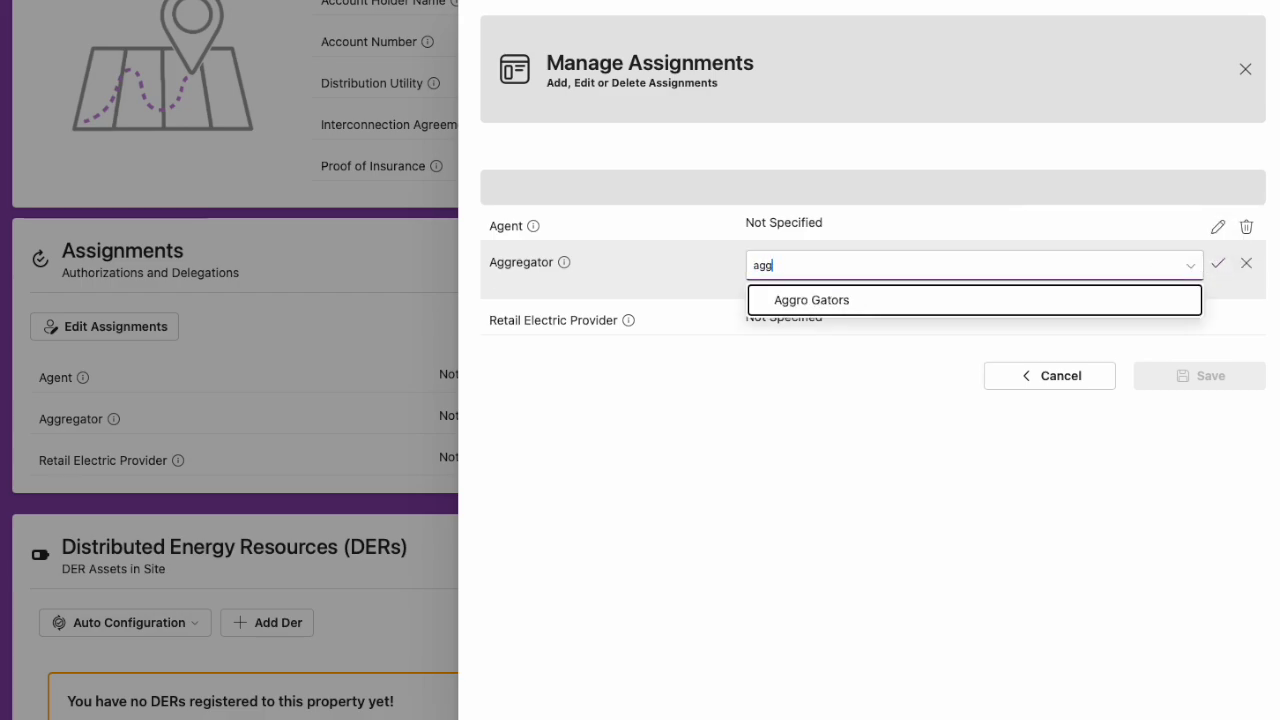
{"action": "left_click", "coordinate": [929, 299]}
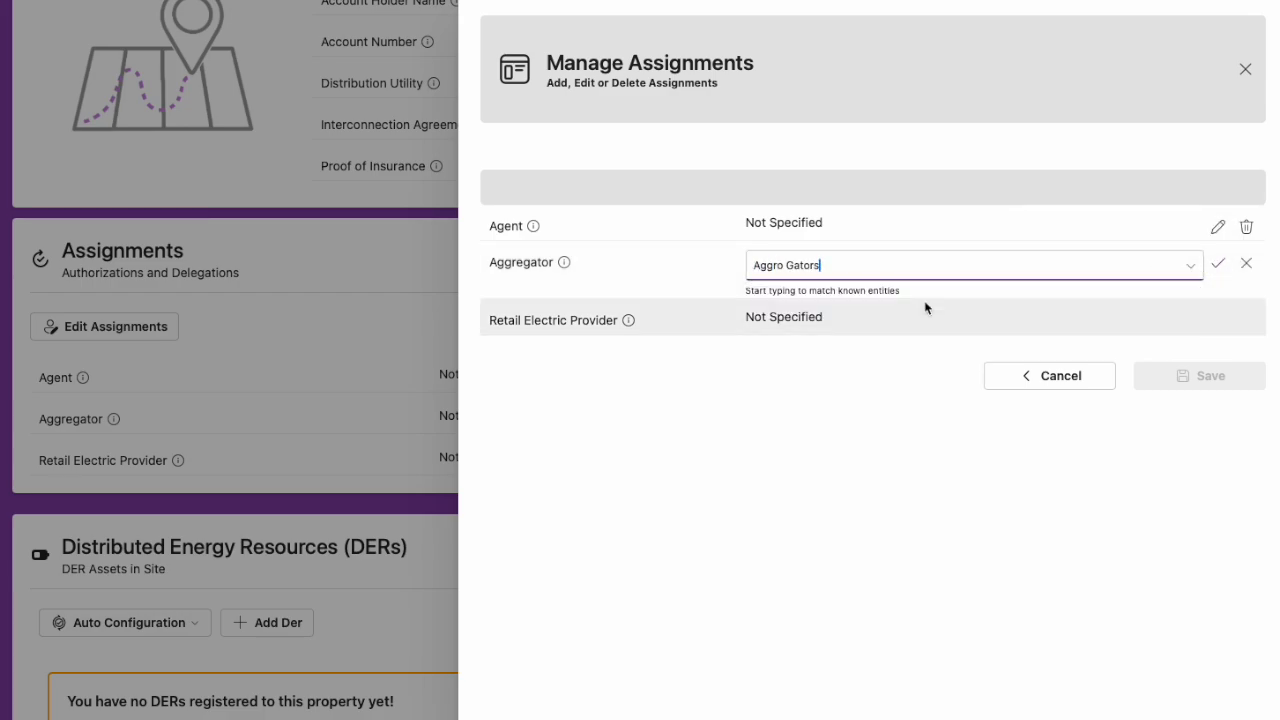
{"action": "left_click", "coordinate": [1224, 270]}
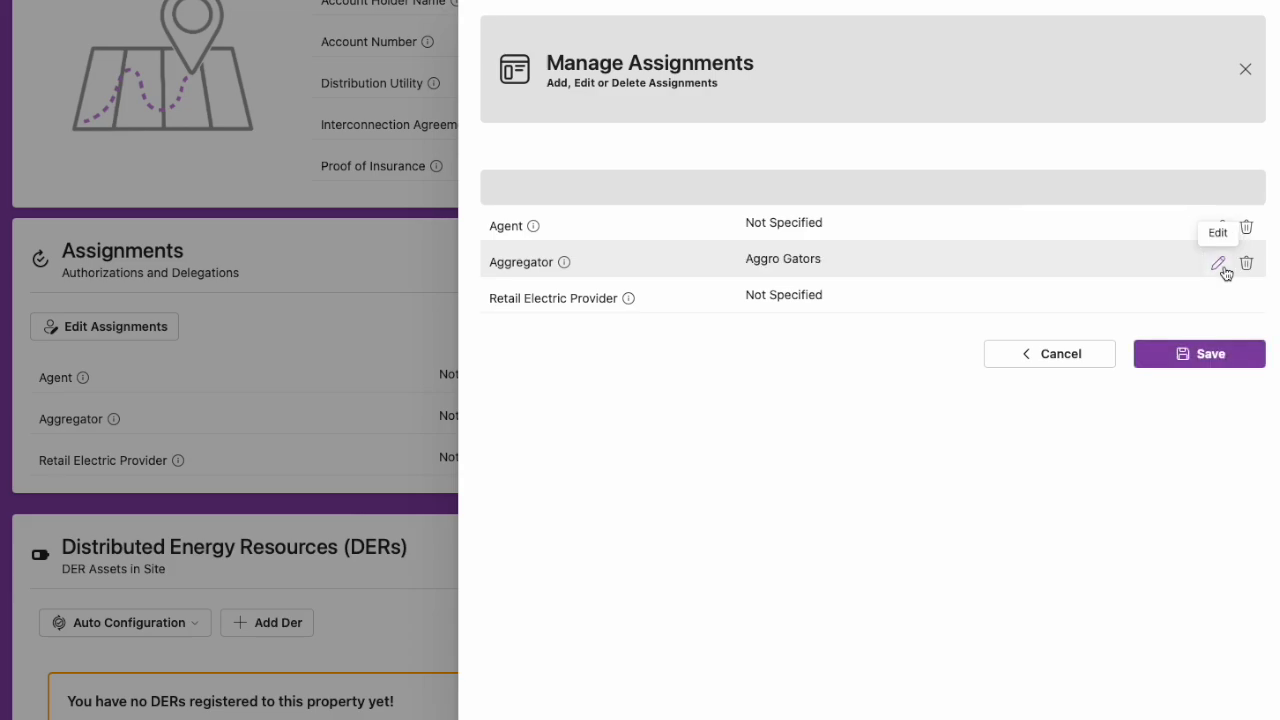
{"action": "left_click", "coordinate": [1199, 355]}
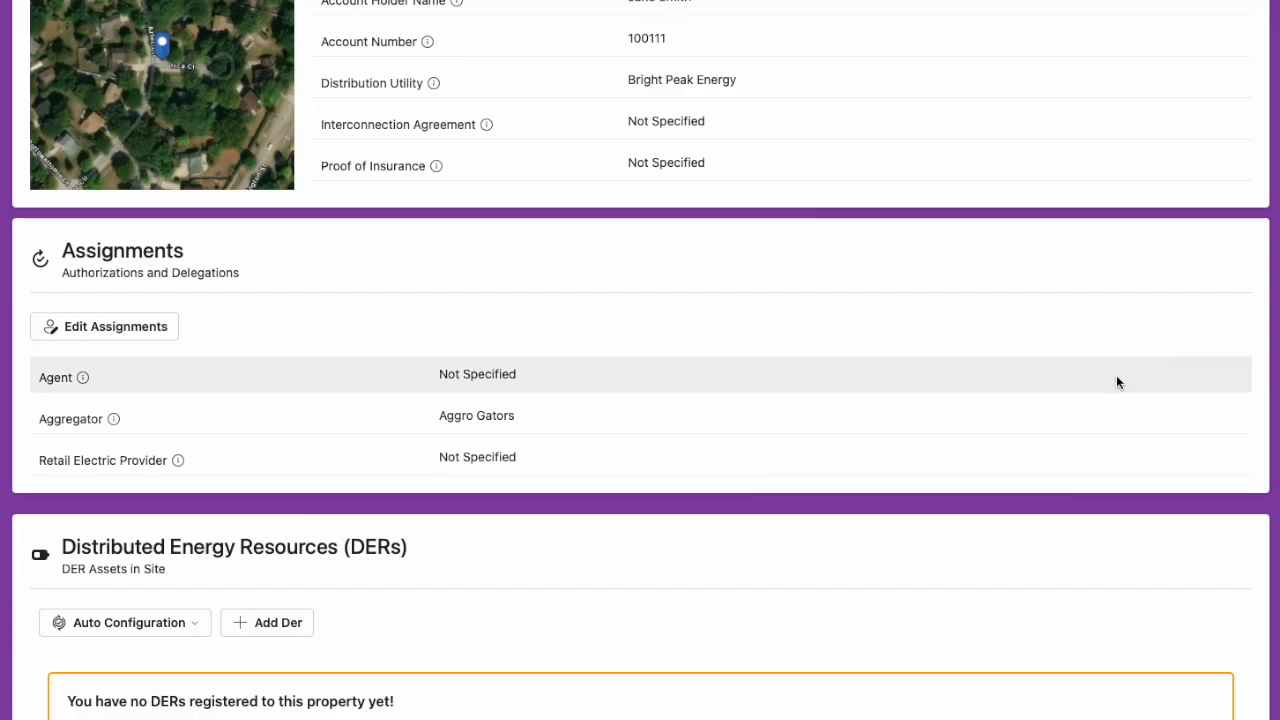
Start adding a Solar Panel Set to the site's distributed energy resources and nickname it "Pool cabana".
{"action": "scroll", "coordinate": [1117, 380], "scroll_direction": "down", "scroll_amount": 3}
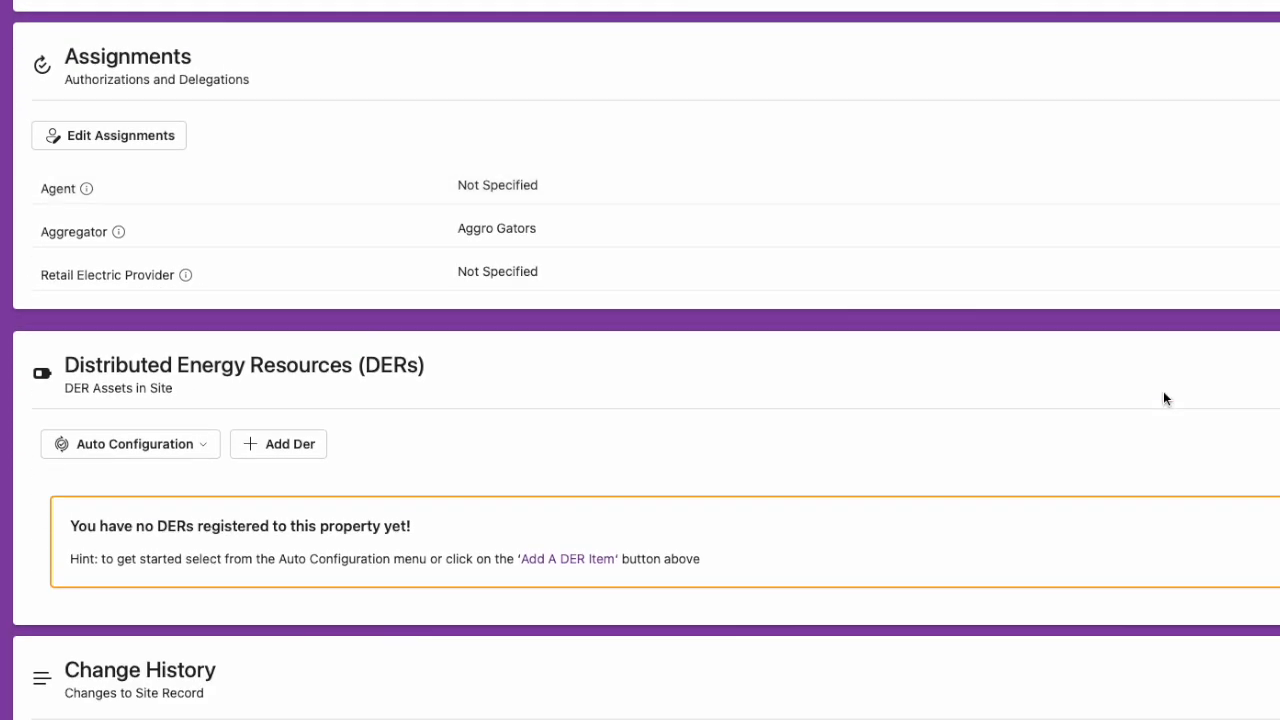
{"action": "scroll", "coordinate": [1163, 398], "scroll_direction": "down", "scroll_amount": 3}
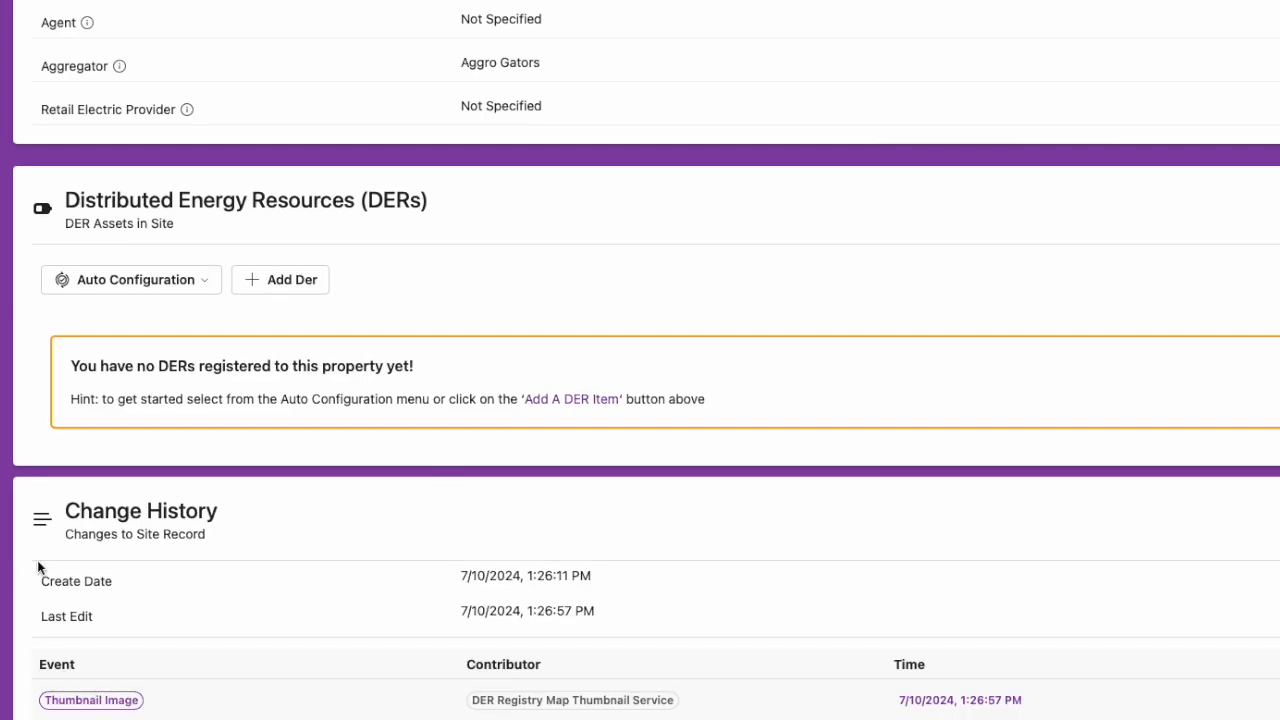
{"action": "left_click", "coordinate": [287, 283]}
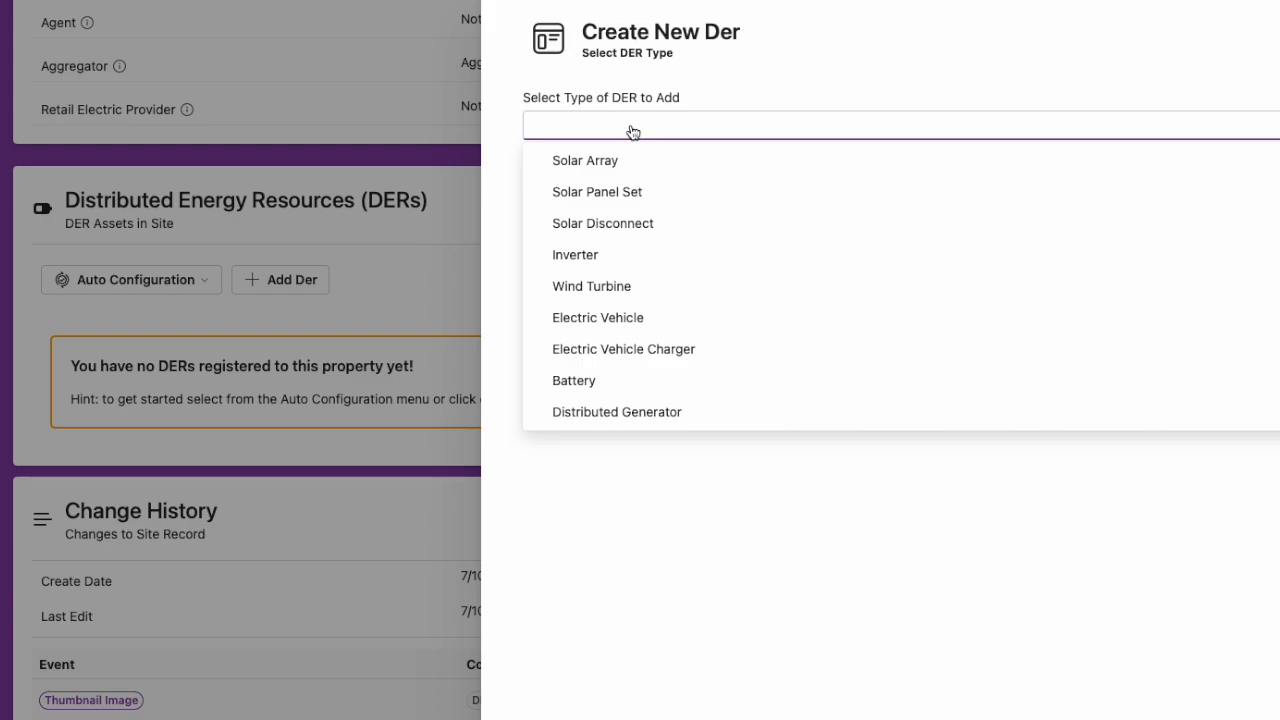
{"action": "left_click", "coordinate": [628, 199]}
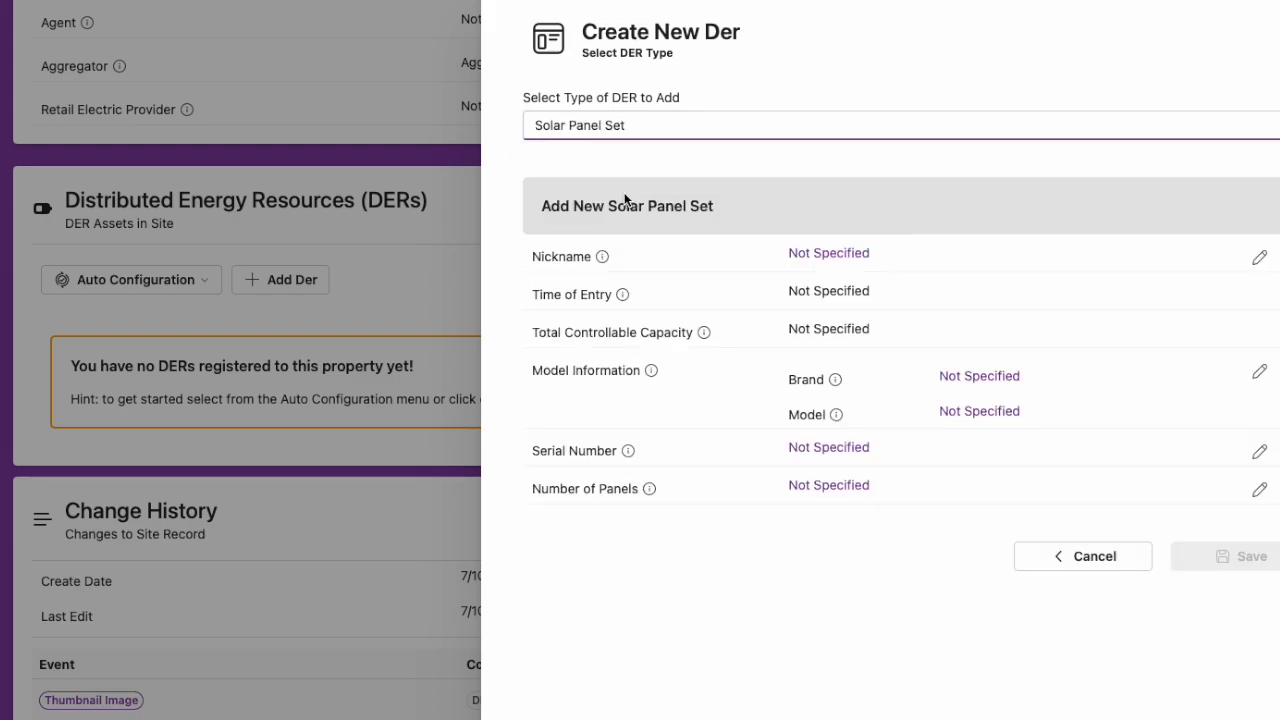
{"action": "left_click", "coordinate": [1258, 261]}
{"action": "type", "text": "P"}
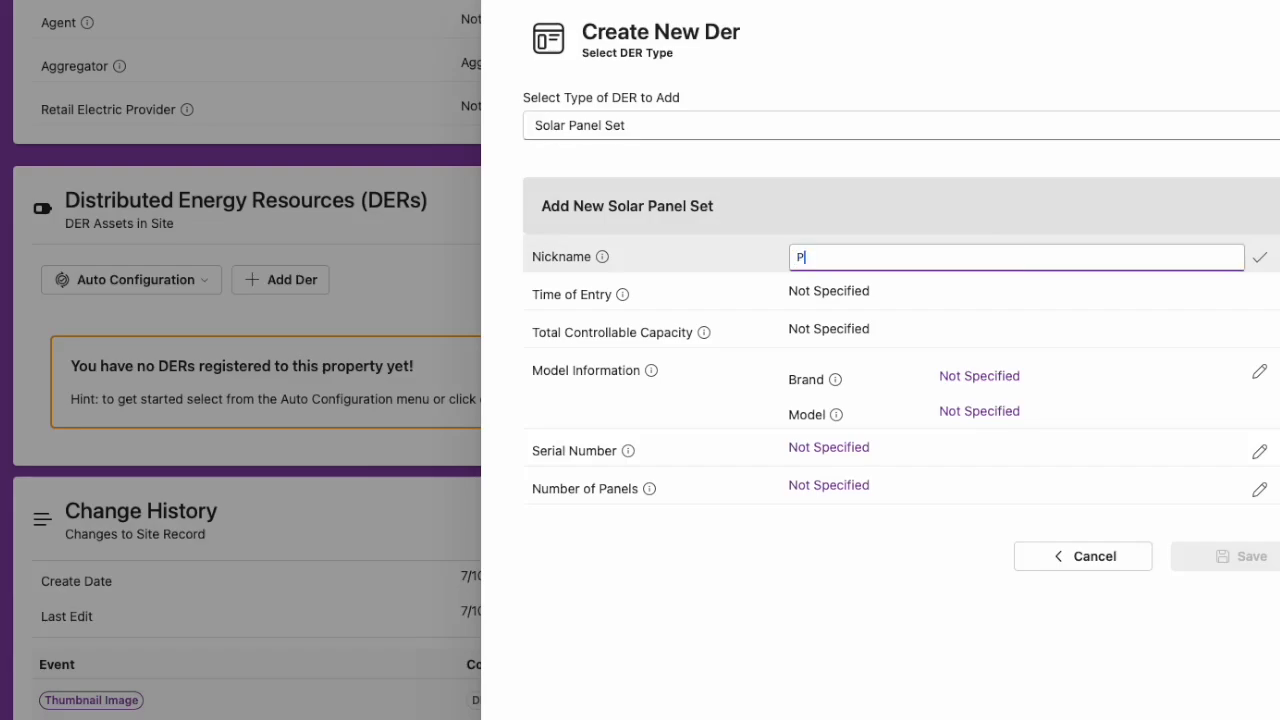
{"action": "type", "text": "ool cabana"}
{"action": "left_click", "coordinate": [1259, 259]}
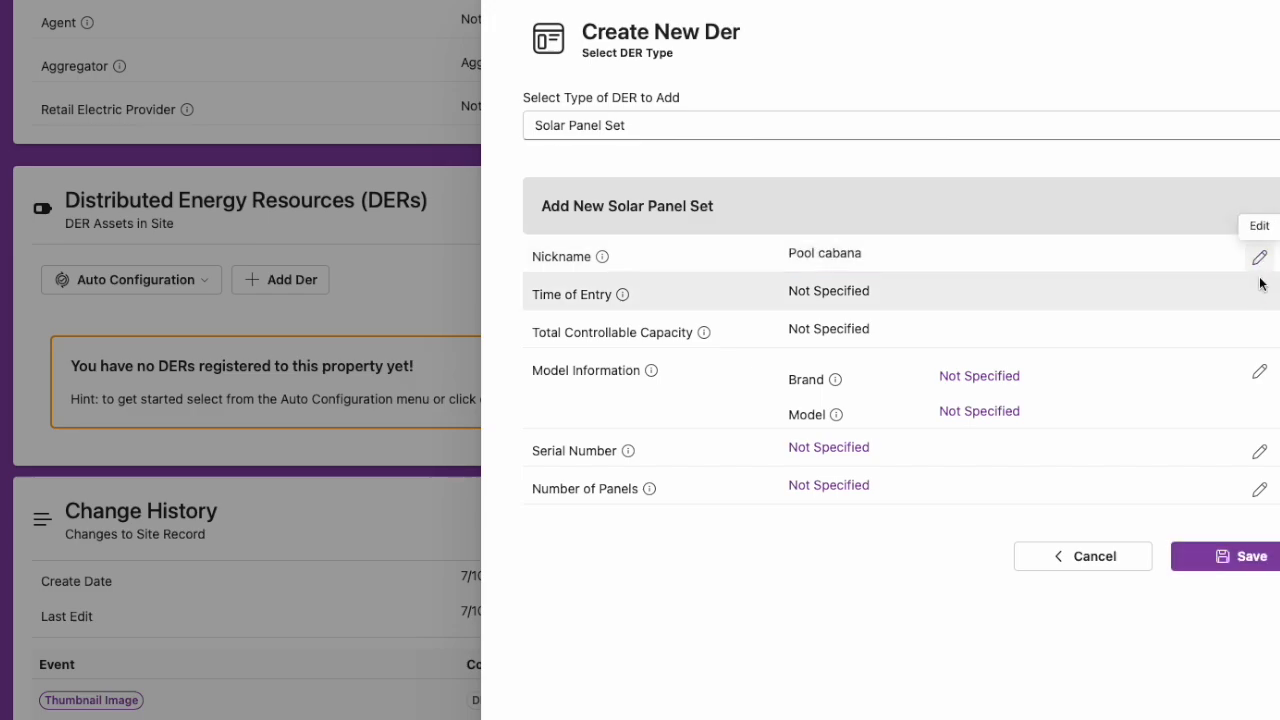
Set the solar panel set's brand to MAR SOLAR PANEL IMALATI VE ELEKTRIK URT. DAG. PRJ. HİZ. SAN. VE TİC. A.S. and its model to MS725PUL-325.
{"action": "left_click", "coordinate": [1259, 371]}
{"action": "left_click", "coordinate": [1158, 377]}
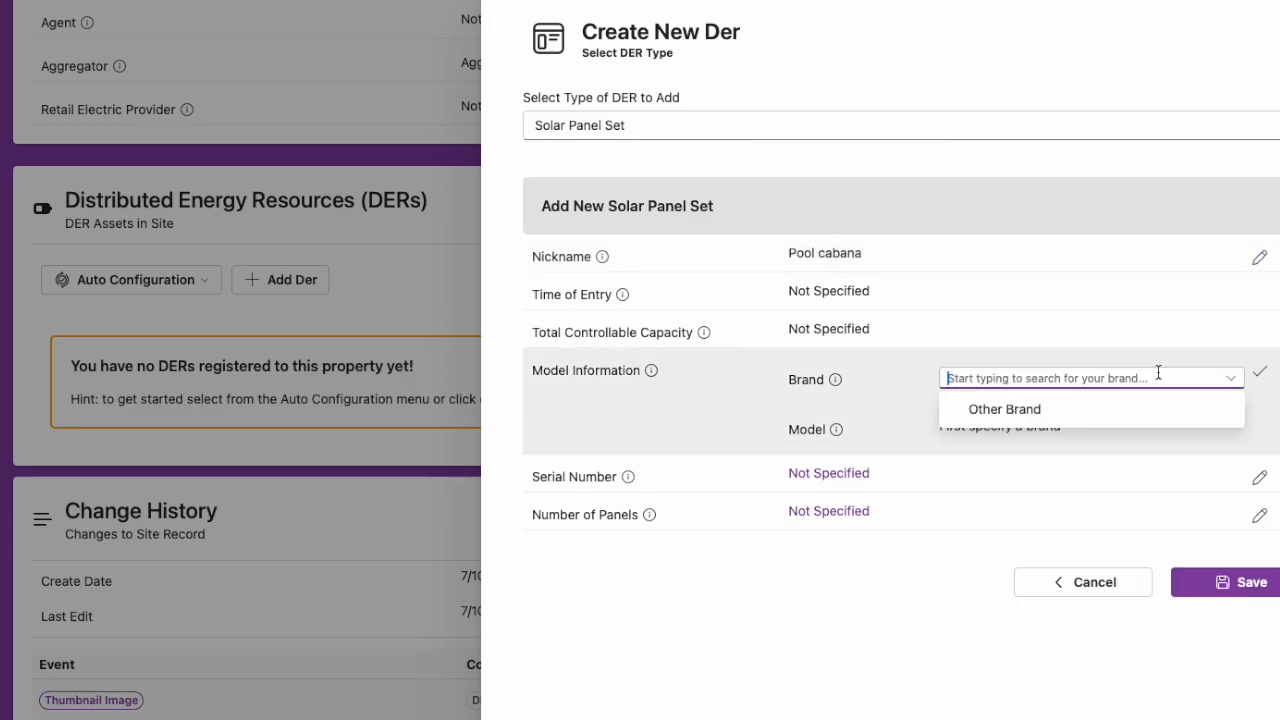
{"action": "type", "text": "mar"}
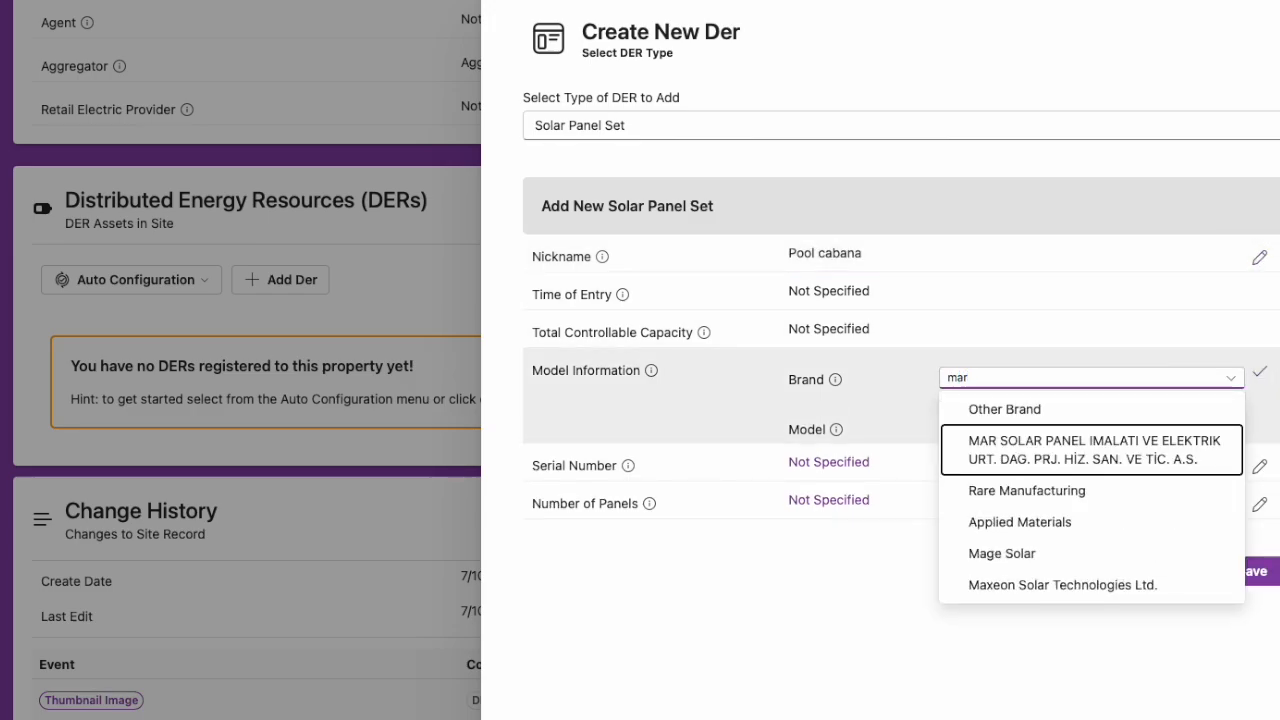
{"action": "left_click", "coordinate": [1104, 468]}
{"action": "left_click", "coordinate": [1097, 432]}
{"action": "type", "text": "m"}
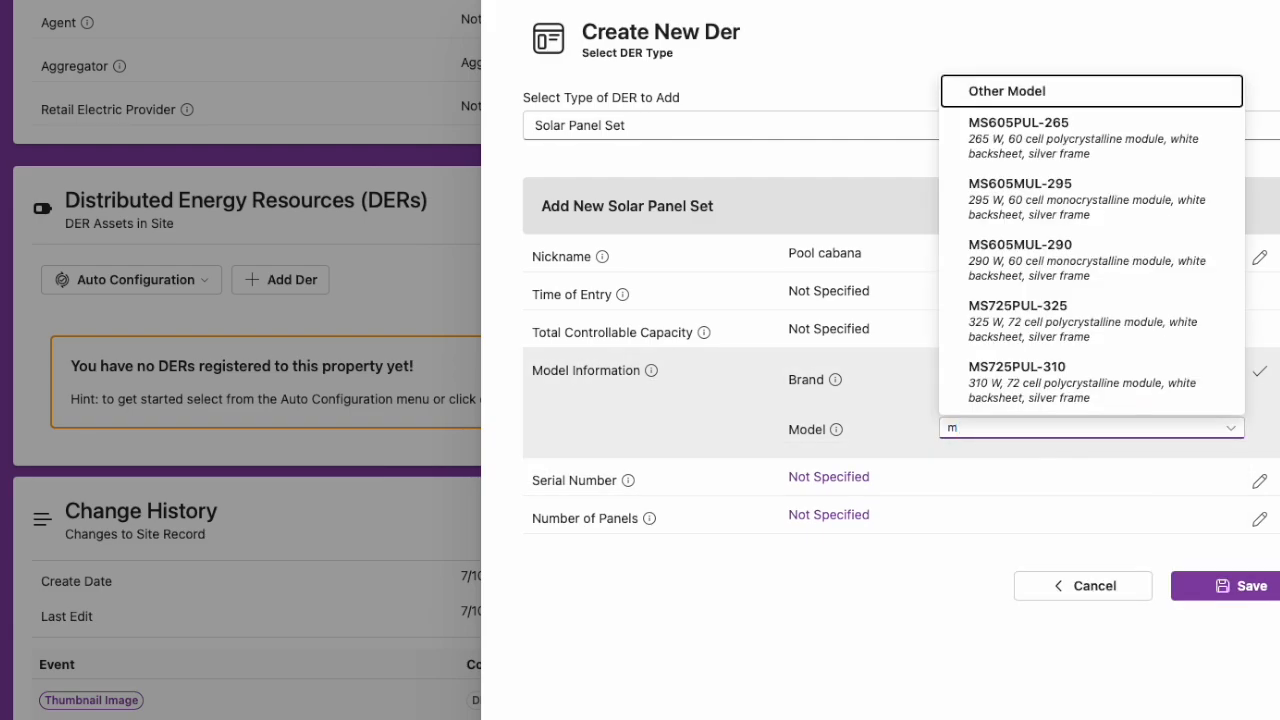
{"action": "left_click", "coordinate": [1084, 340]}
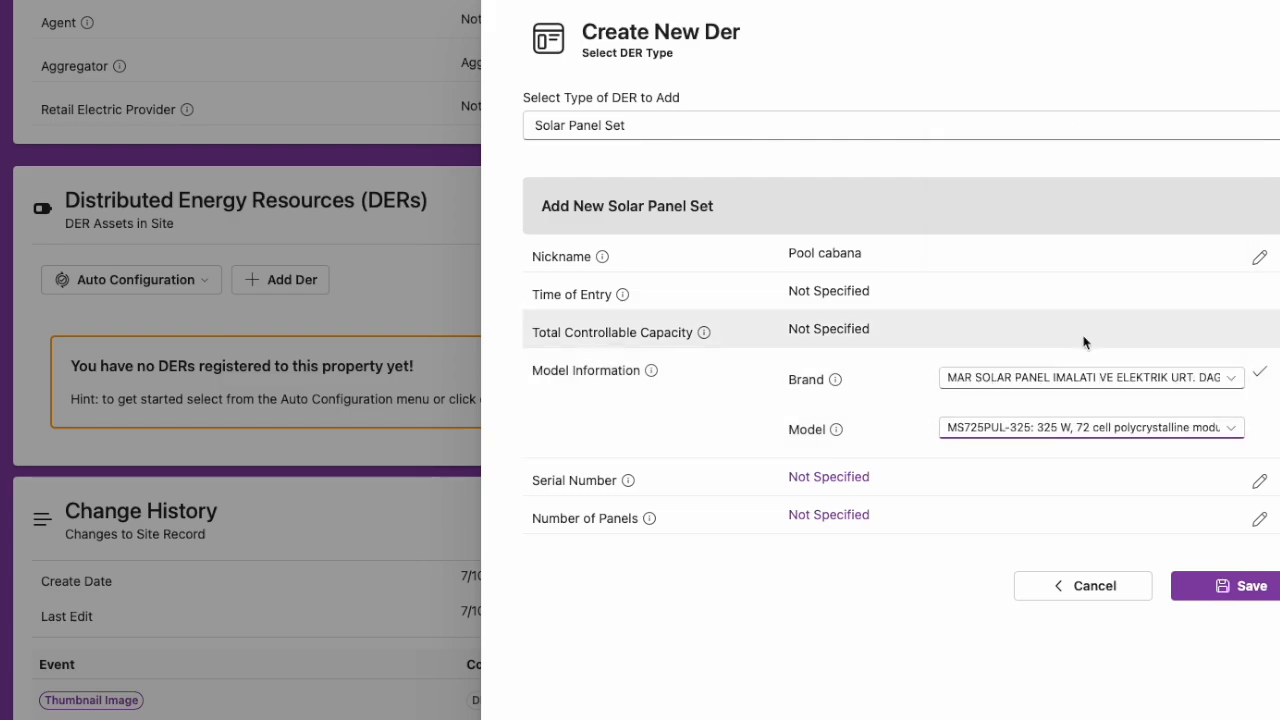
{"action": "left_click", "coordinate": [1259, 371]}
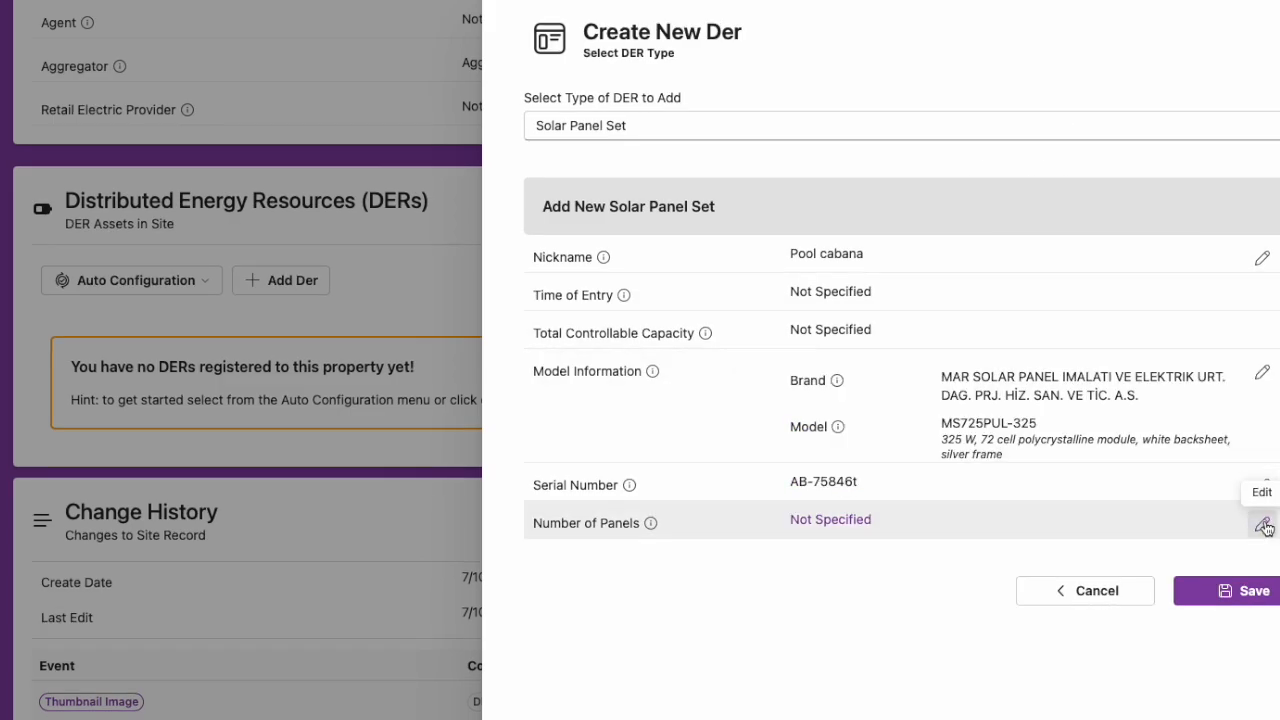
Set the number of panels to 4 and save the new solar panel set.
{"action": "left_click", "coordinate": [1264, 525]}
{"action": "type", "text": "4"}
{"action": "left_click", "coordinate": [1261, 531]}
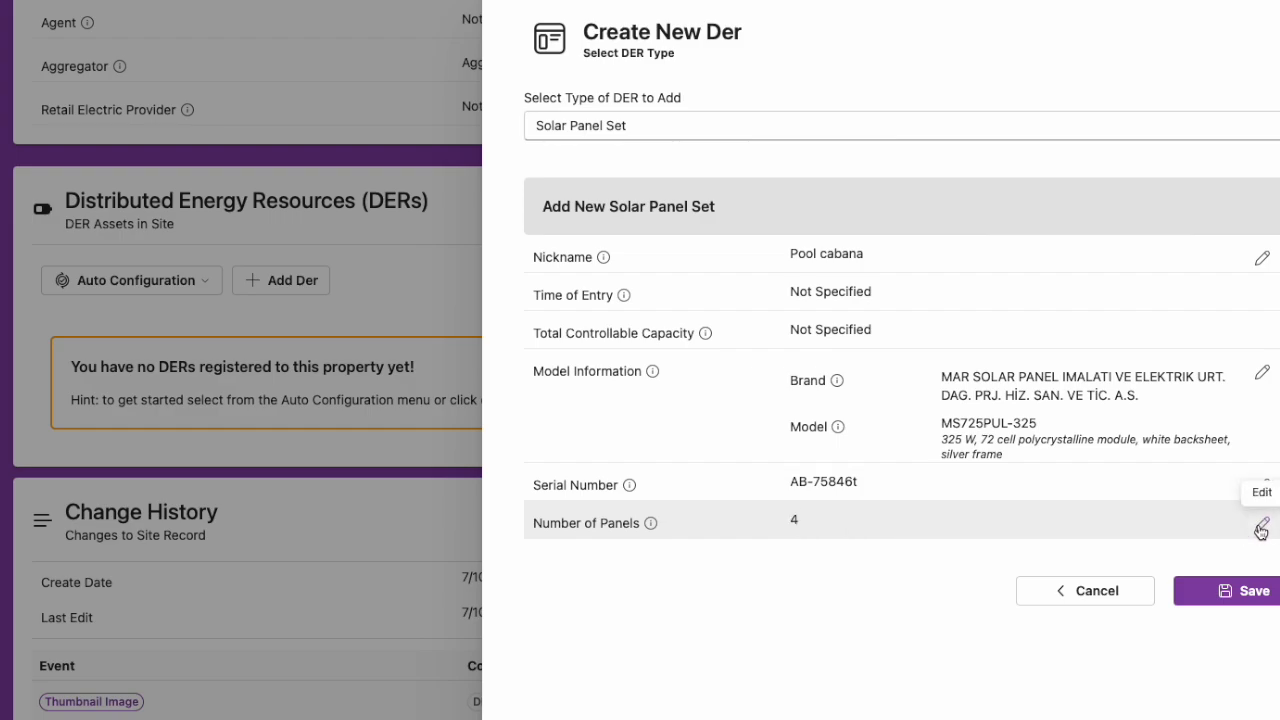
{"action": "left_click", "coordinate": [1250, 592]}
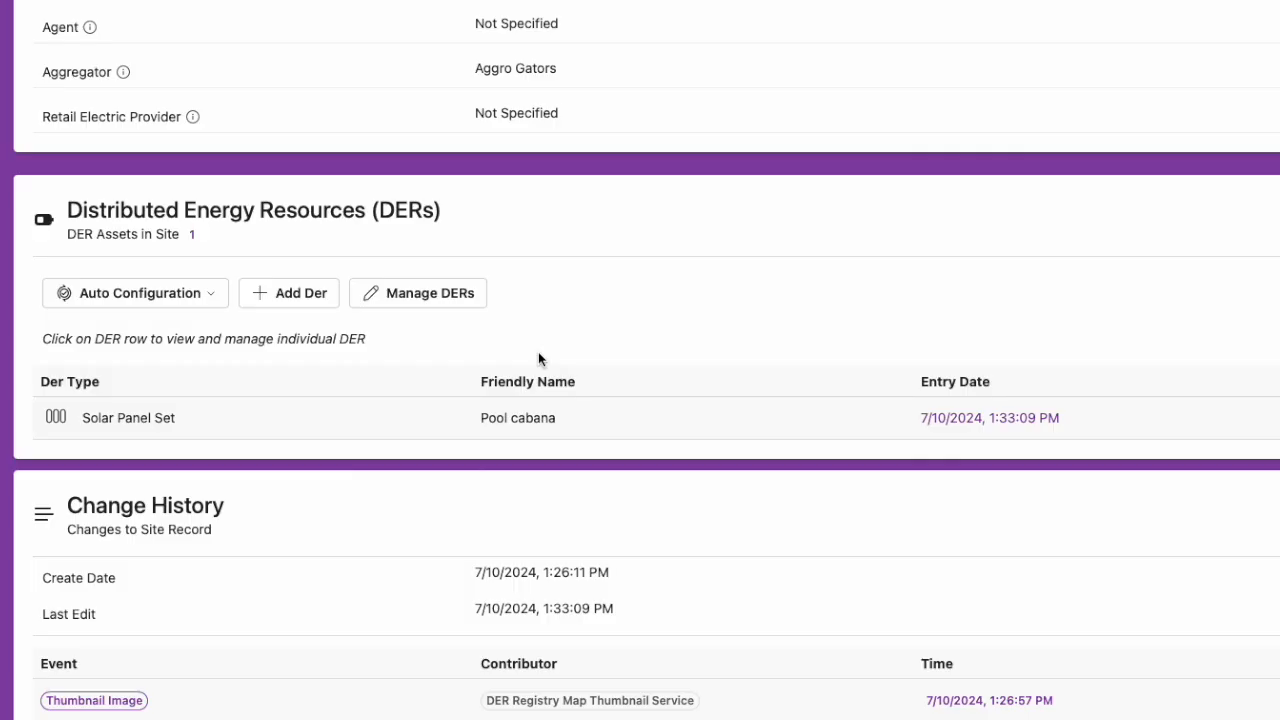
View the details of the Pool cabana solar panel set, close them and return to the site overview.
{"action": "left_click", "coordinate": [396, 429]}
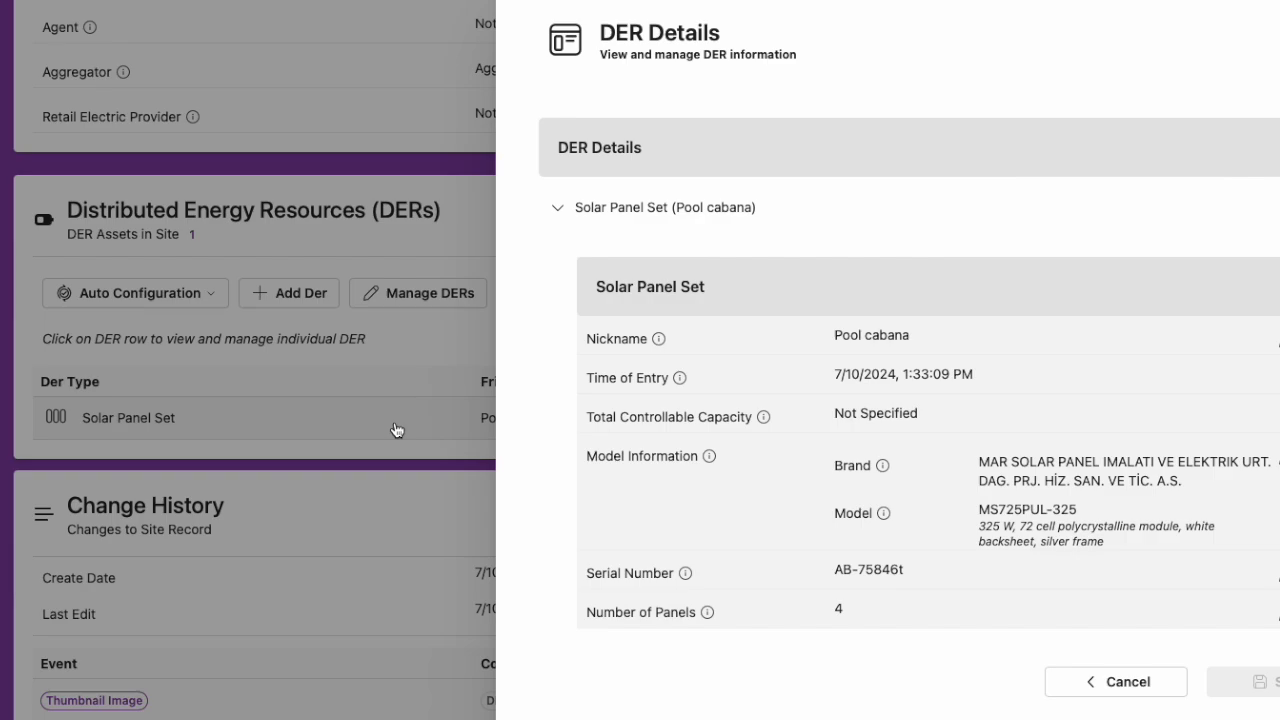
{"action": "left_click", "coordinate": [396, 429]}
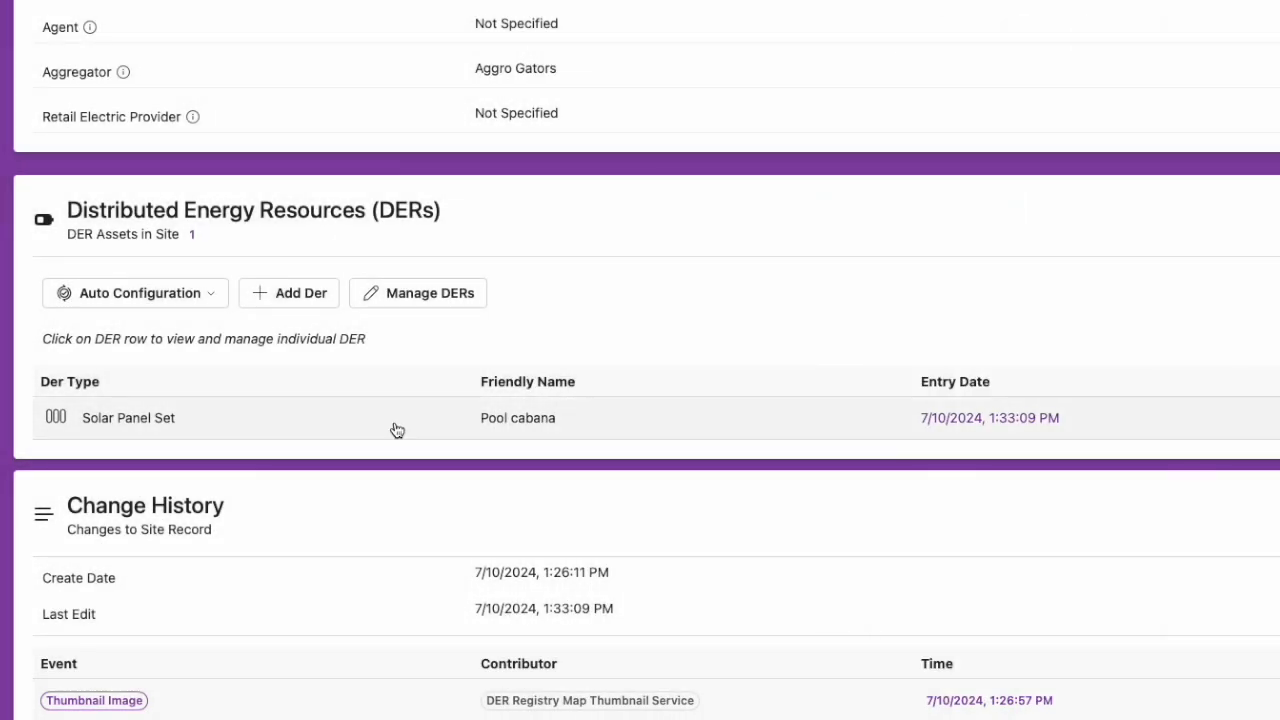
{"action": "scroll", "coordinate": [396, 430], "scroll_direction": "up", "scroll_amount": 3}
{"action": "scroll", "coordinate": [396, 429], "scroll_direction": "up", "scroll_amount": 5}
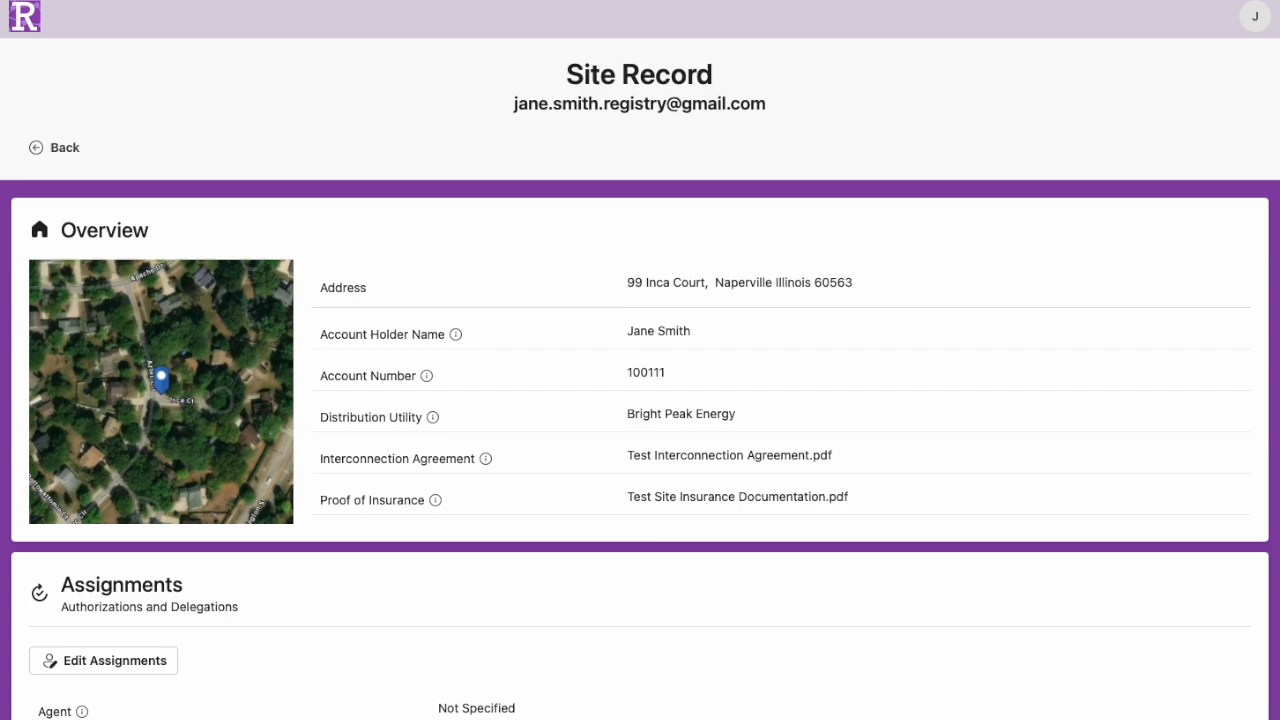
Review the DER System and Thumbnail Image events in the site's change history.
{"action": "scroll", "coordinate": [491, 177], "scroll_direction": "down", "scroll_amount": 6}
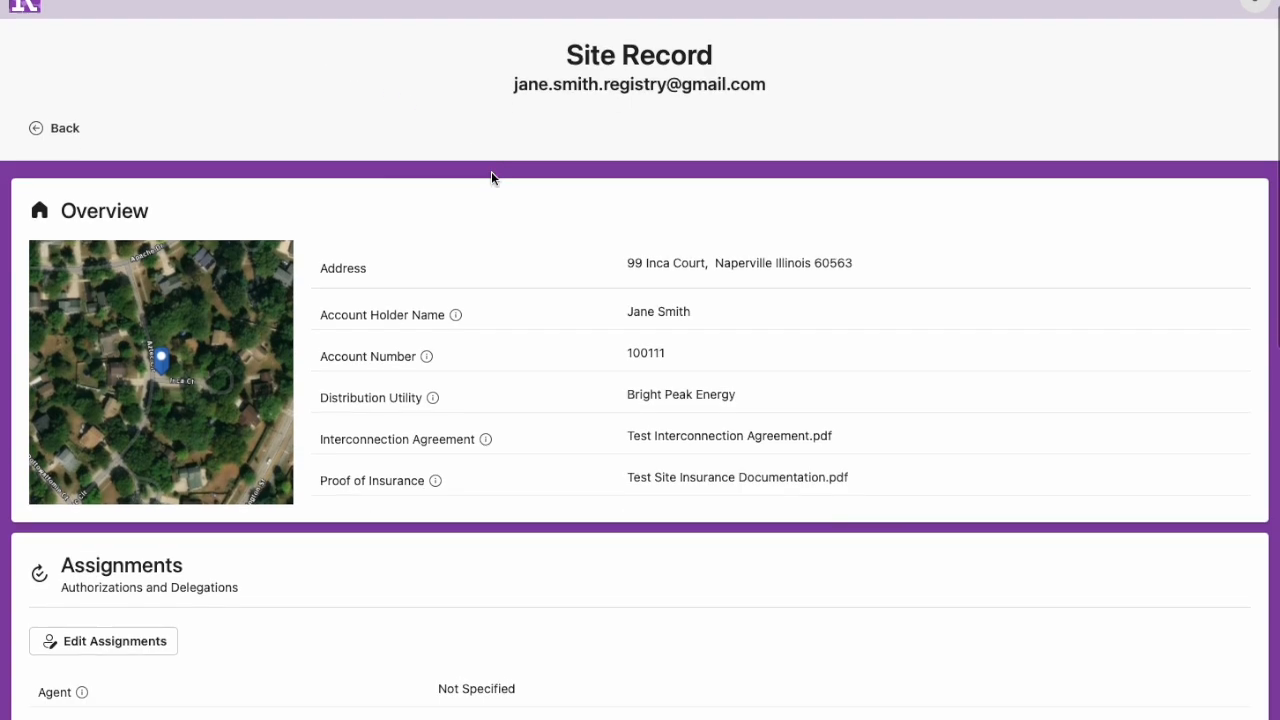
{"action": "scroll", "coordinate": [491, 177], "scroll_direction": "down", "scroll_amount": 3}
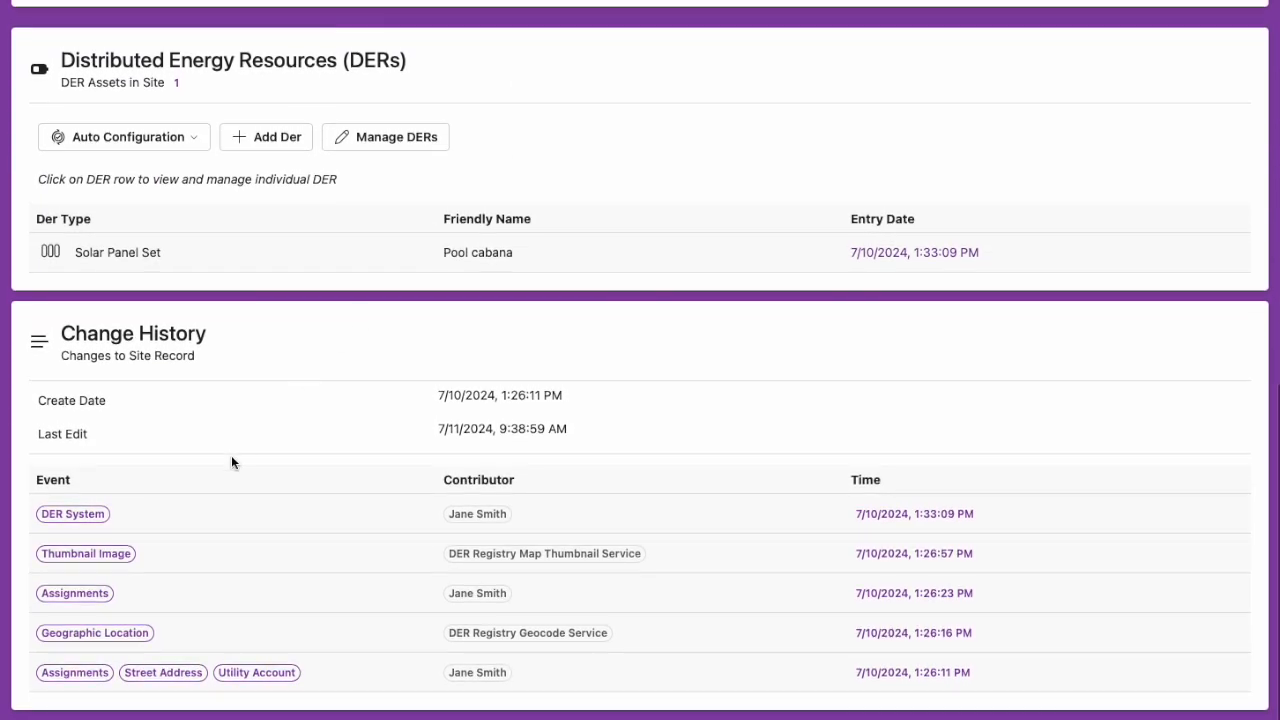
{"action": "left_click", "coordinate": [215, 517]}
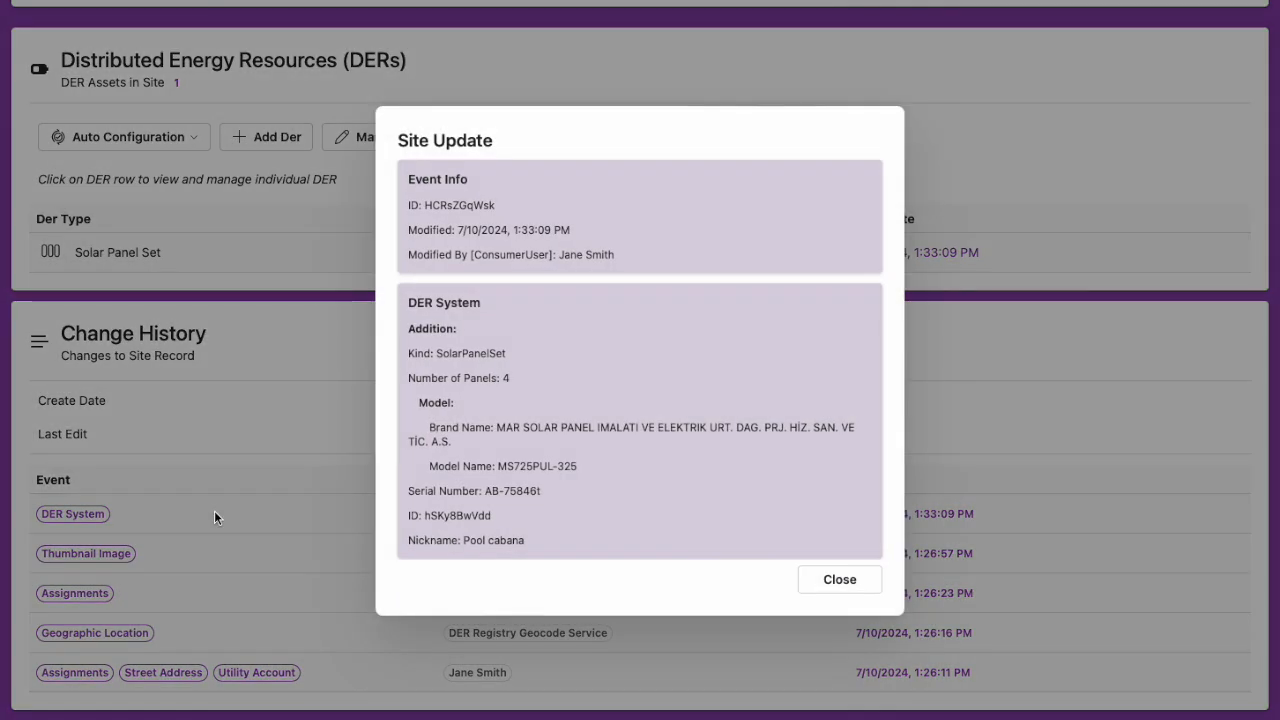
{"action": "left_click", "coordinate": [838, 580]}
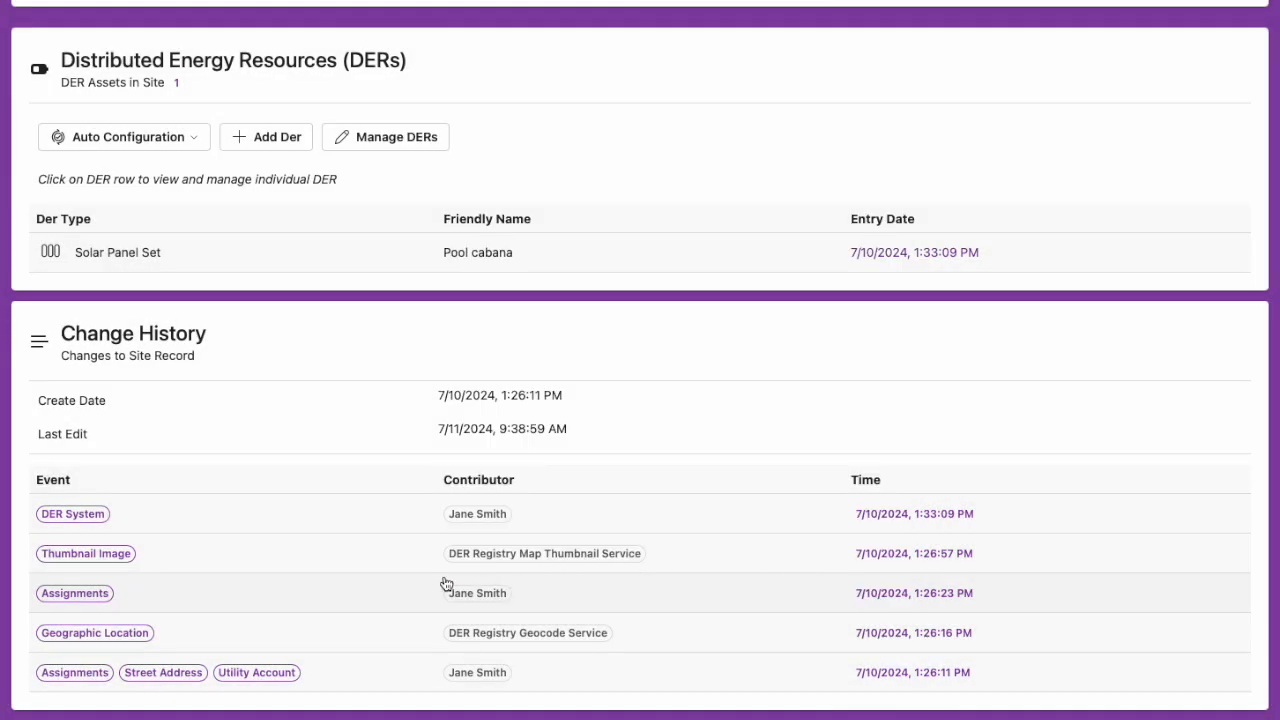
{"action": "left_click", "coordinate": [319, 562]}
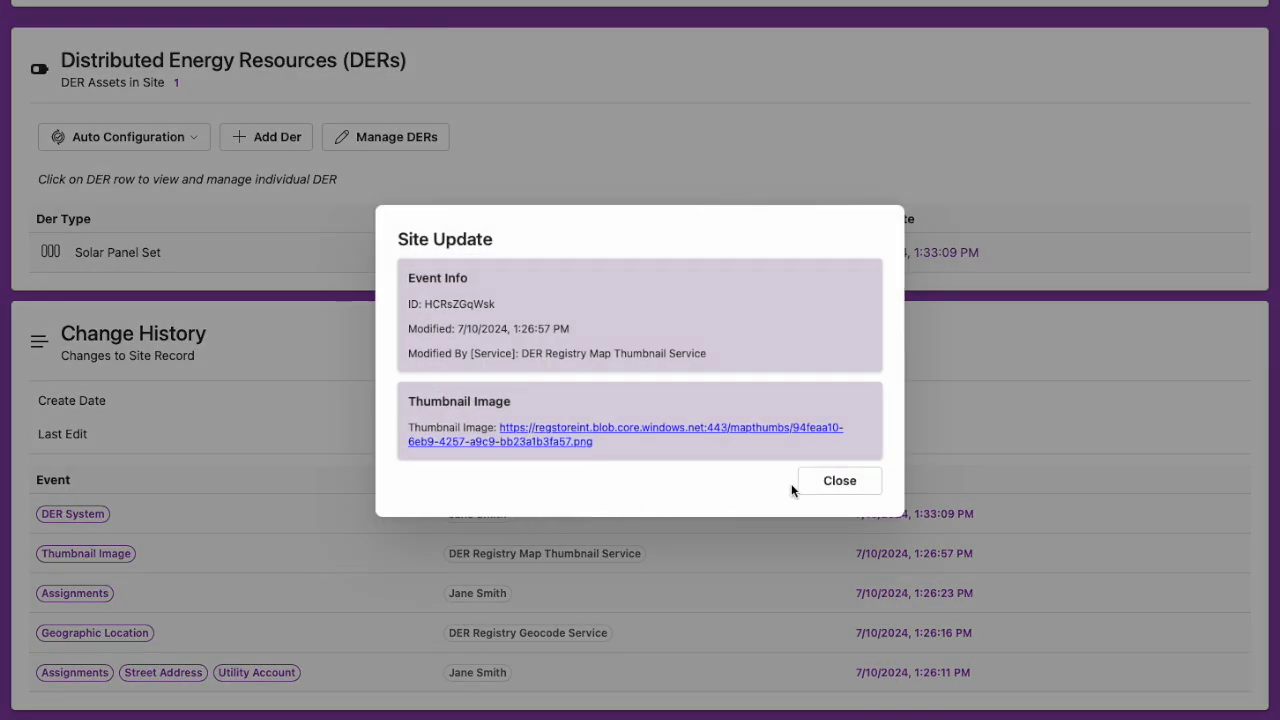
{"action": "left_click", "coordinate": [829, 482]}
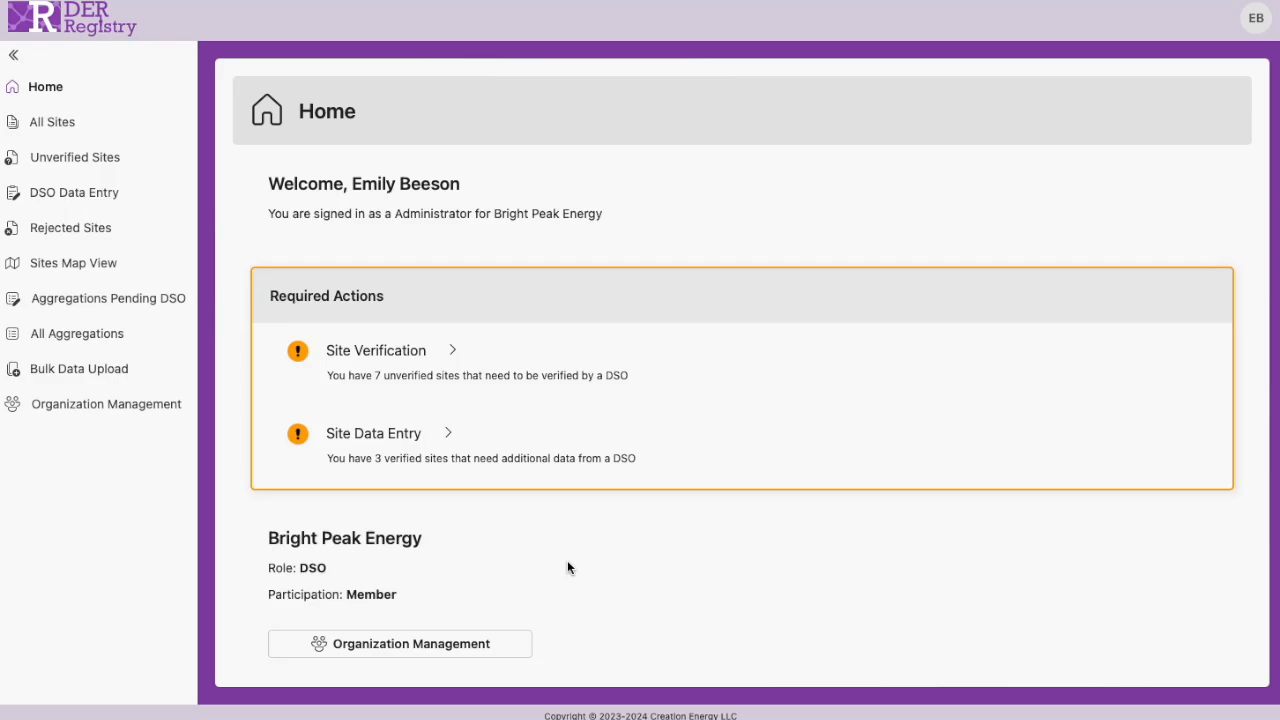
As the Bright Peak Energy administrator, view the organization's users and the first user's options, and return to the home page.
{"action": "left_click", "coordinate": [491, 644]}
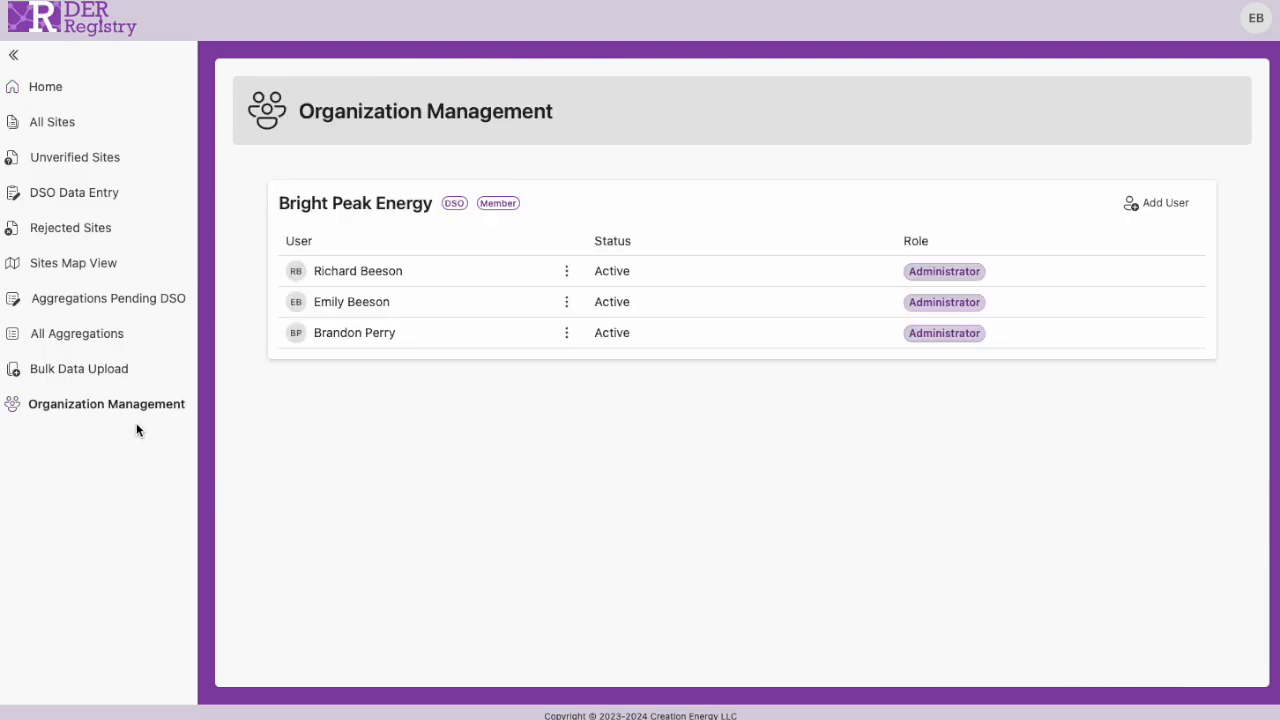
{"action": "left_click", "coordinate": [566, 272]}
{"action": "left_click", "coordinate": [568, 273]}
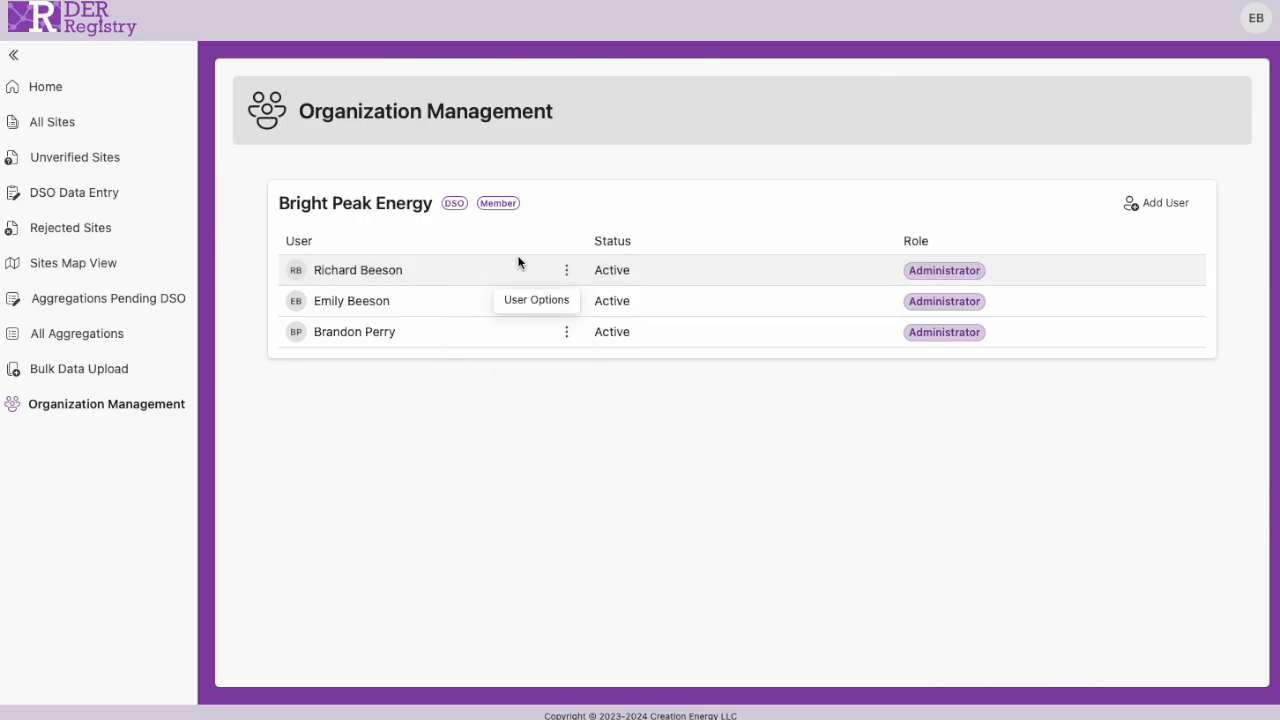
{"action": "left_click", "coordinate": [53, 91]}
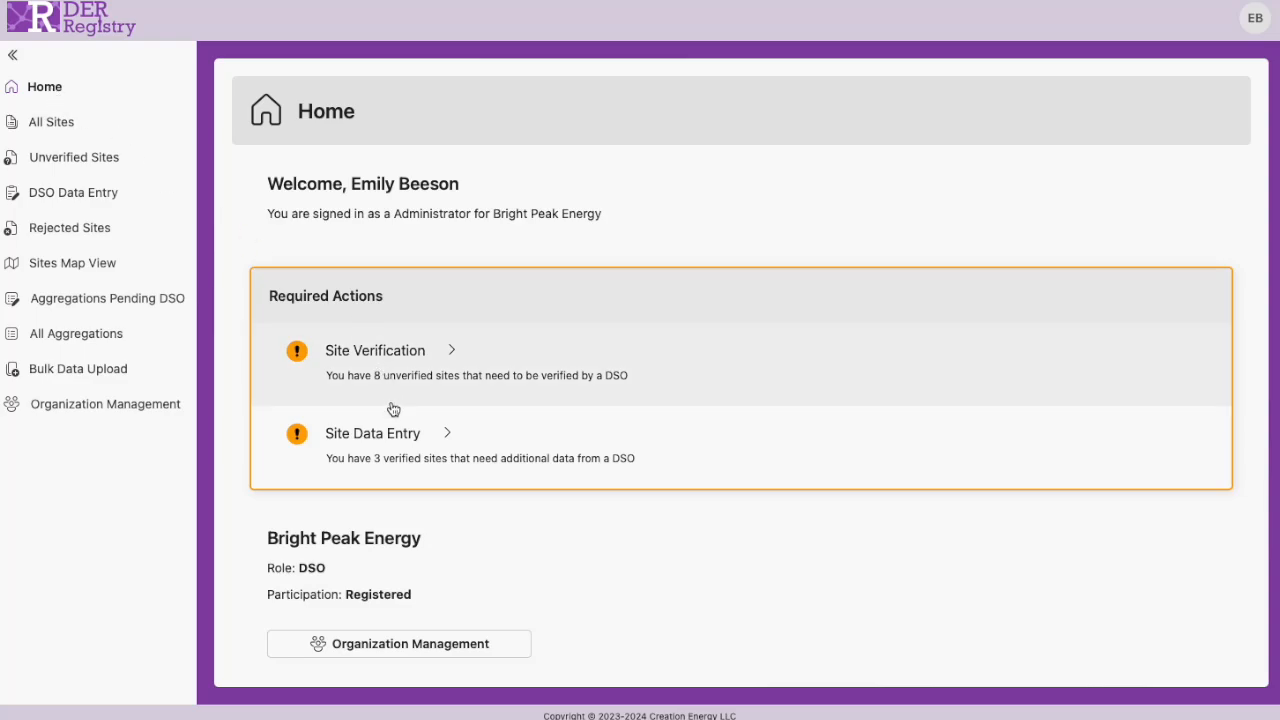
Open the list of sites awaiting verification and view the newly registered site's overview.
{"action": "left_click", "coordinate": [704, 372]}
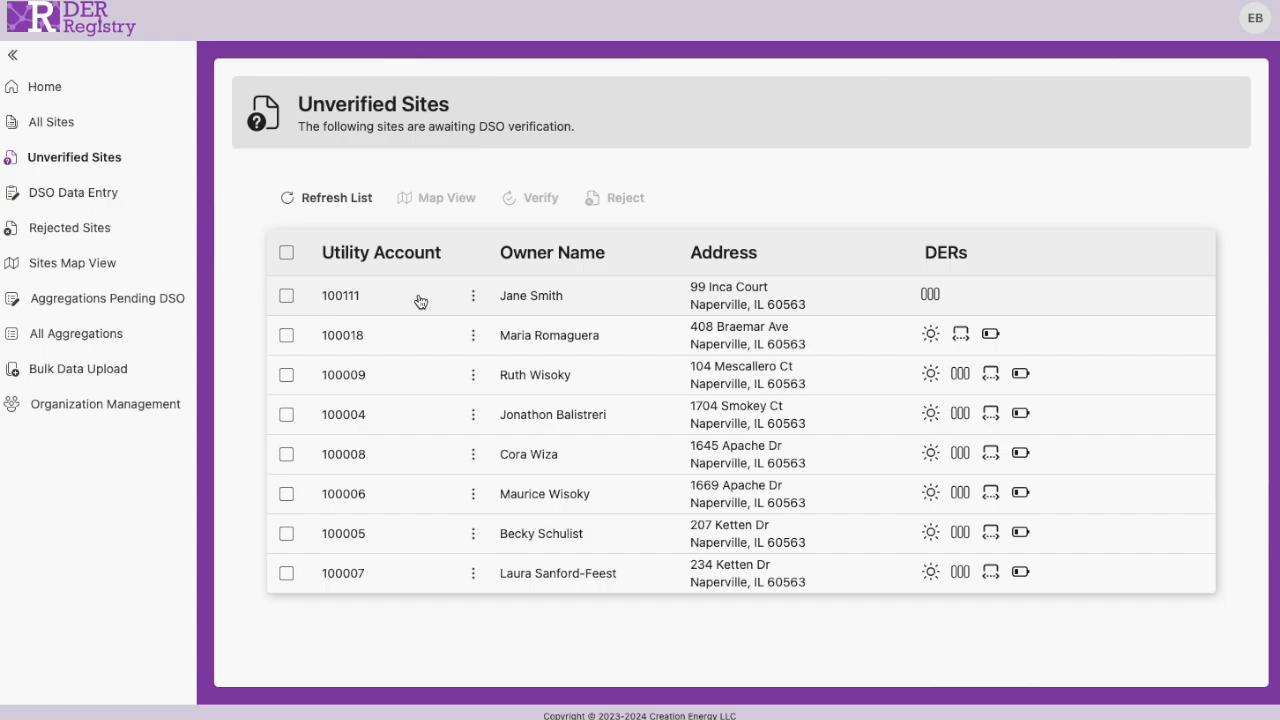
{"action": "left_click", "coordinate": [473, 298]}
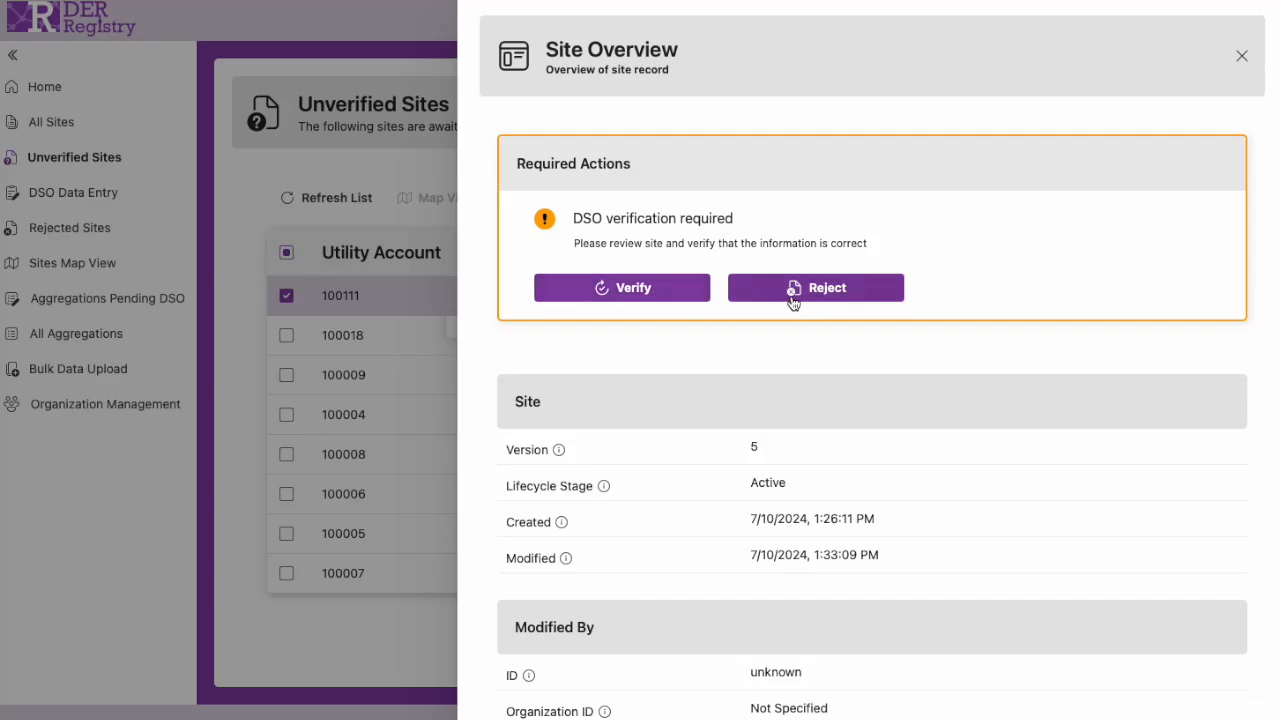
{"action": "left_click", "coordinate": [416, 224]}
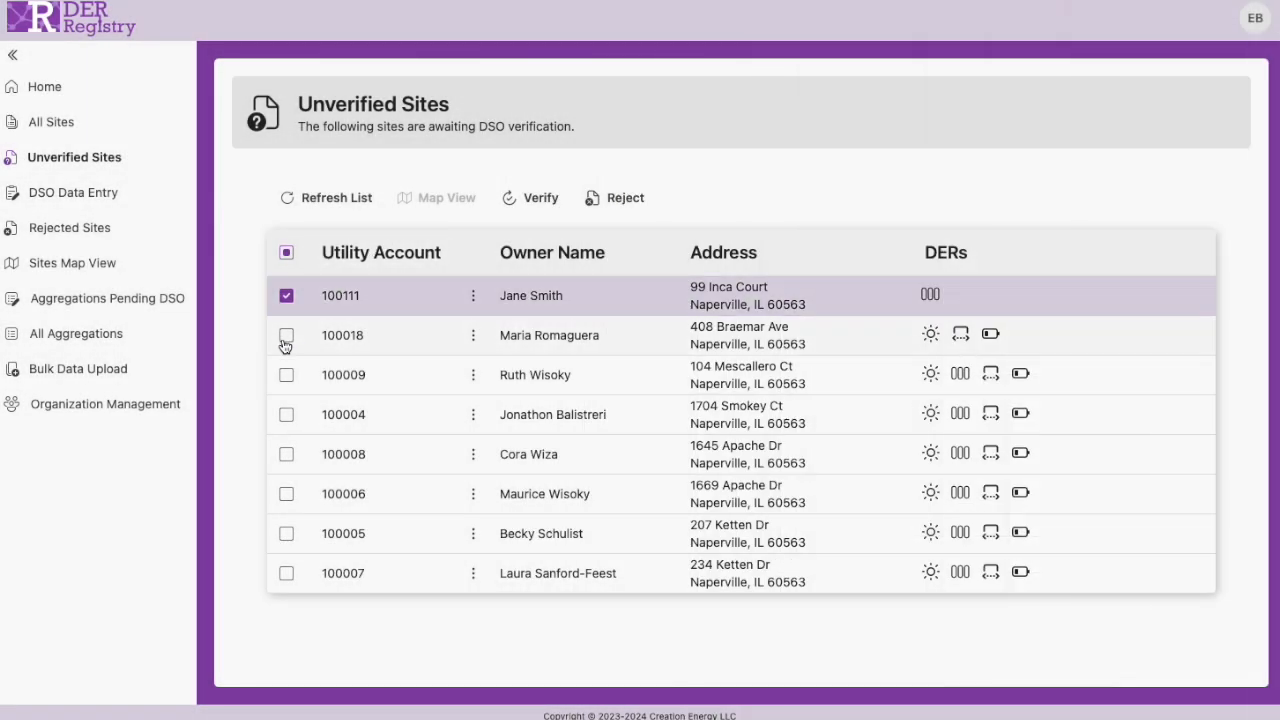
{"action": "left_click", "coordinate": [286, 337]}
{"action": "left_click", "coordinate": [286, 376]}
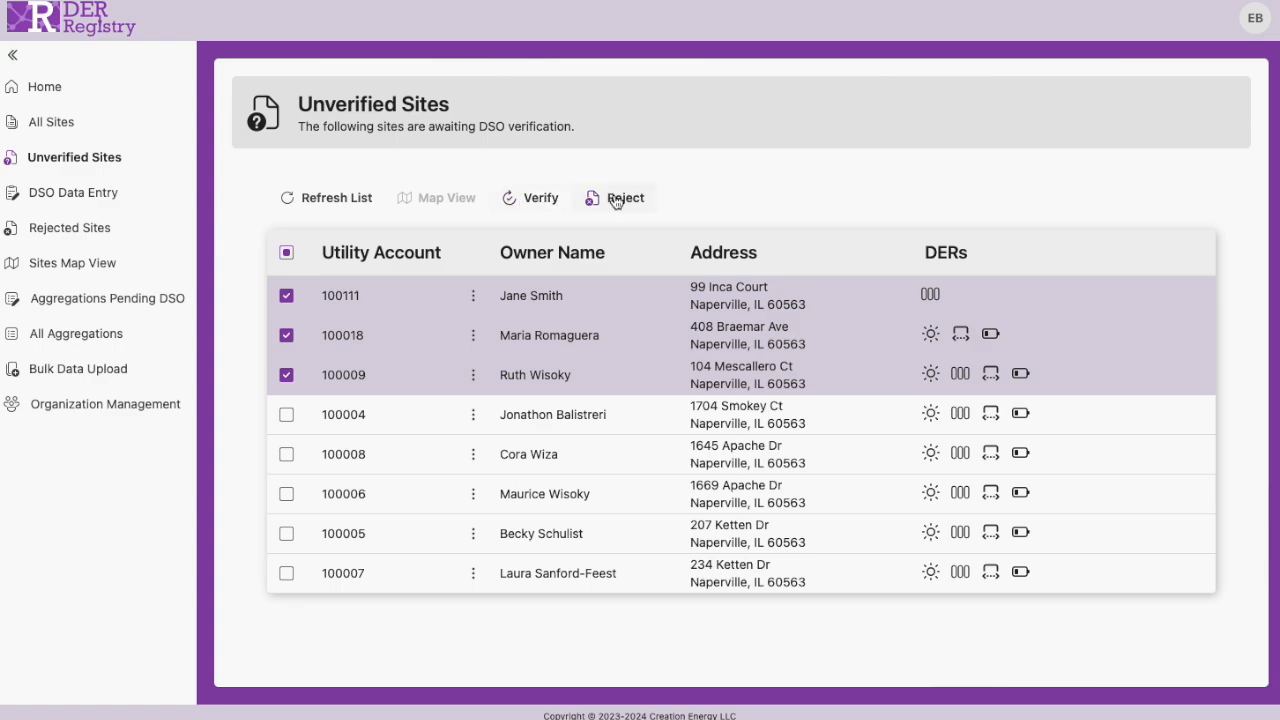
{"action": "left_click", "coordinate": [286, 296]}
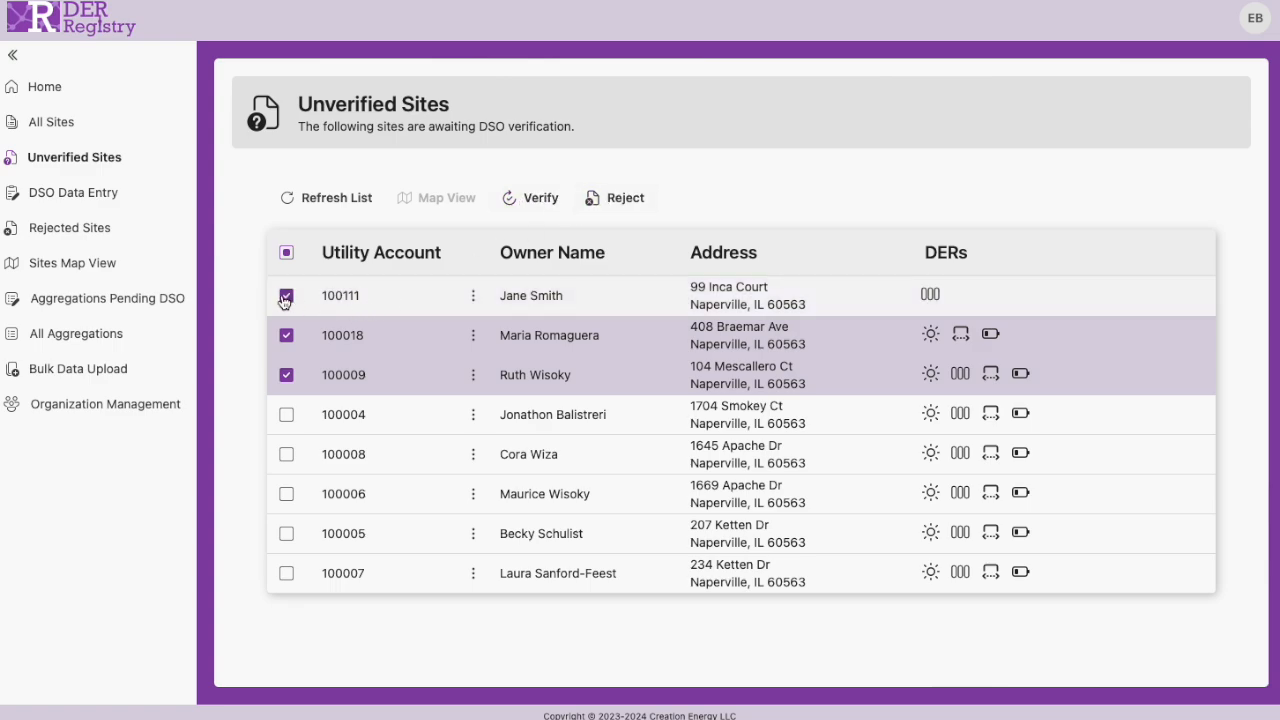
{"action": "left_click", "coordinate": [286, 336]}
{"action": "left_click", "coordinate": [286, 375]}
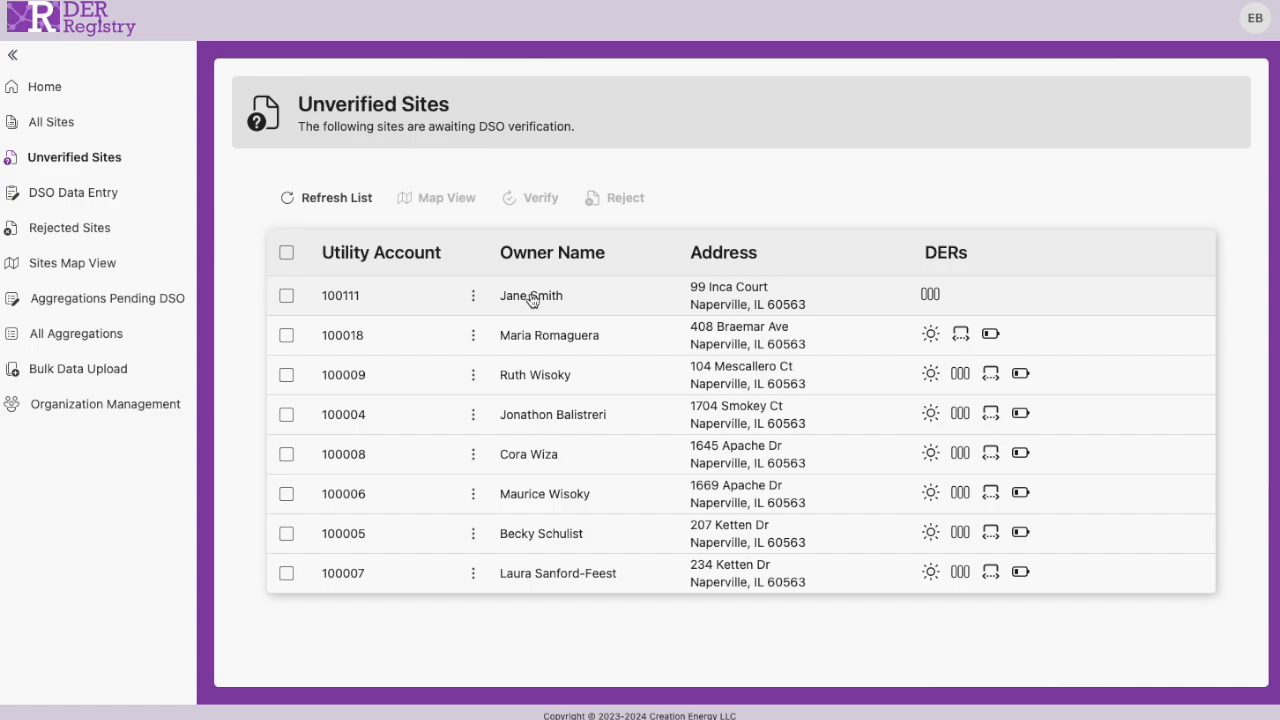
Select the newly registered site in the unverified list and verify it.
{"action": "left_click", "coordinate": [286, 296]}
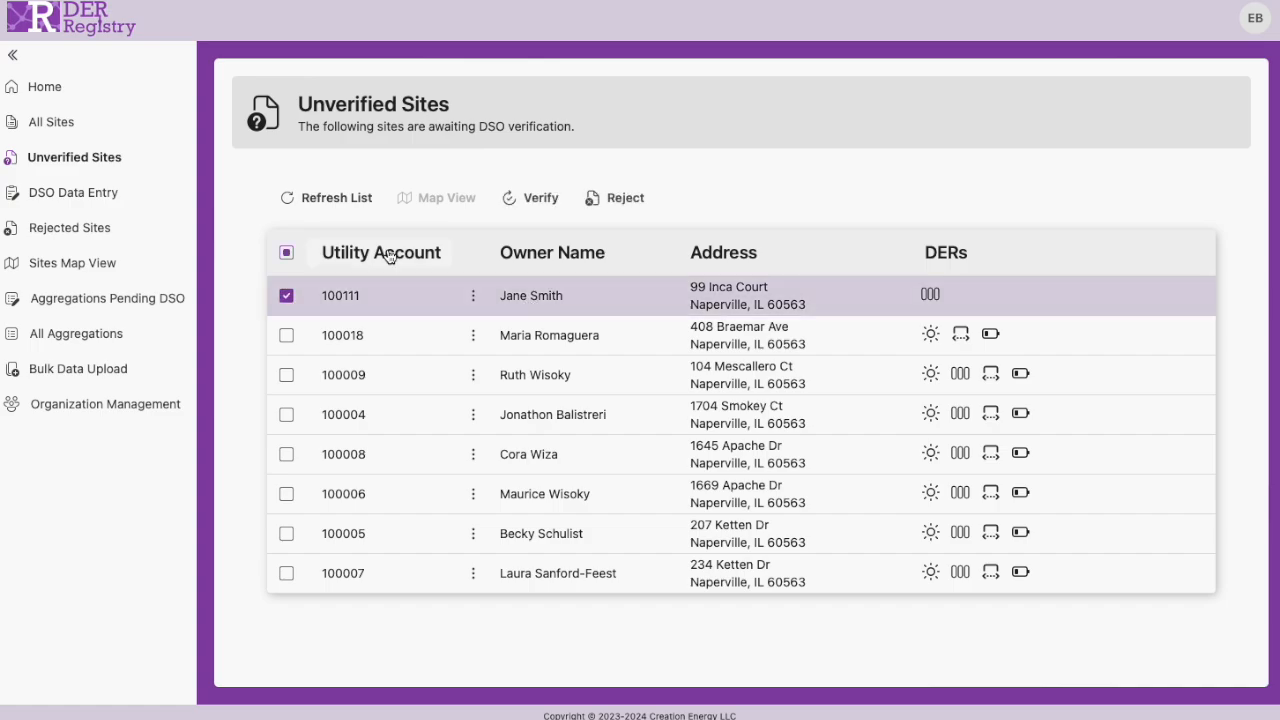
{"action": "left_click", "coordinate": [533, 200]}
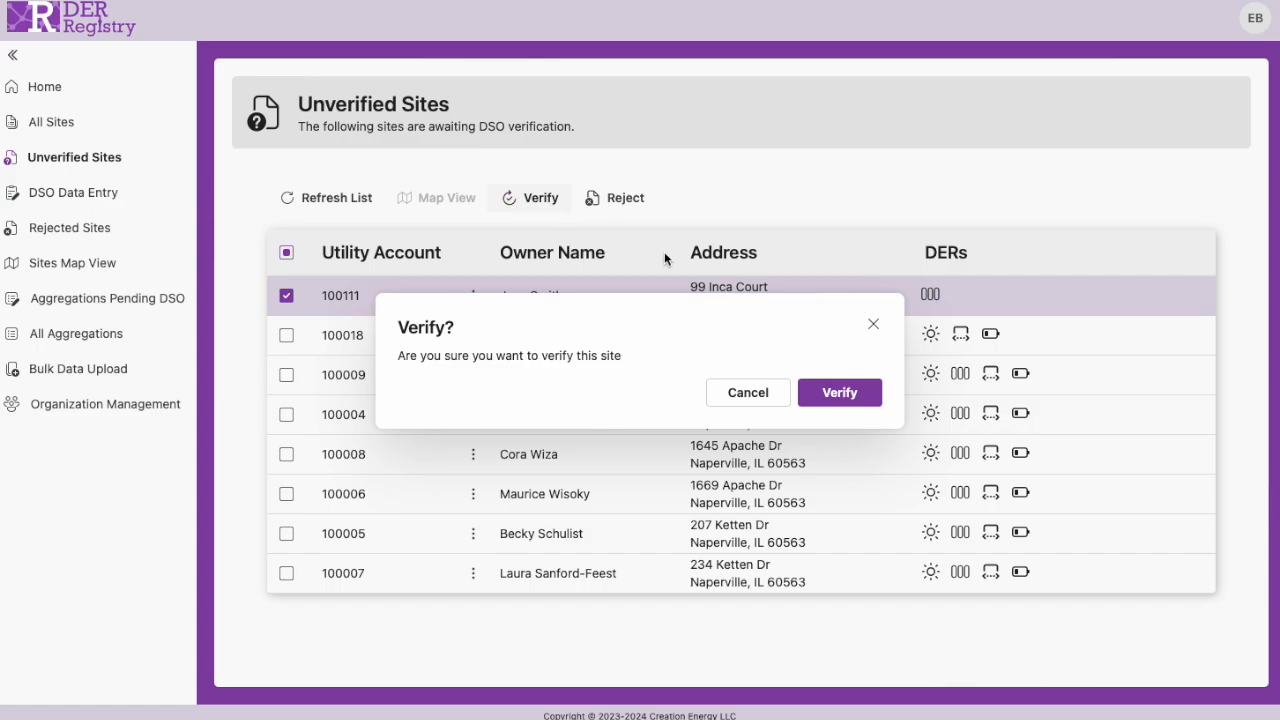
{"action": "left_click", "coordinate": [828, 396]}
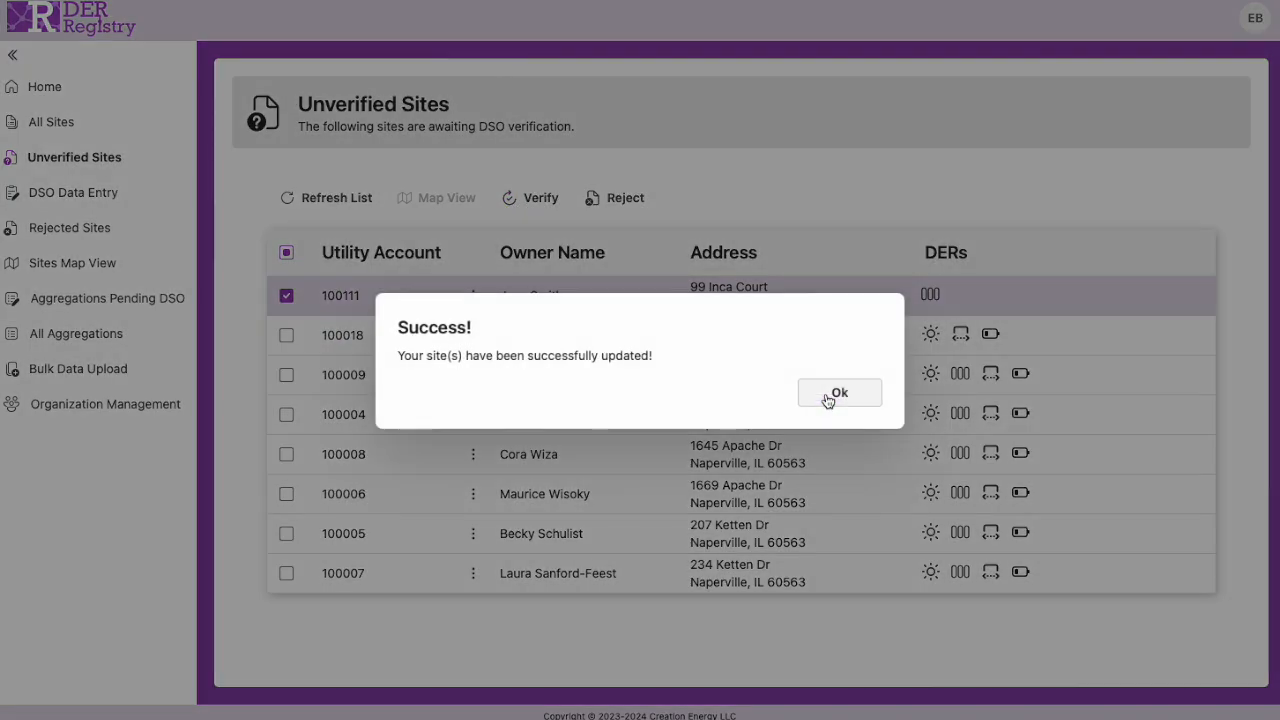
{"action": "left_click", "coordinate": [828, 398]}
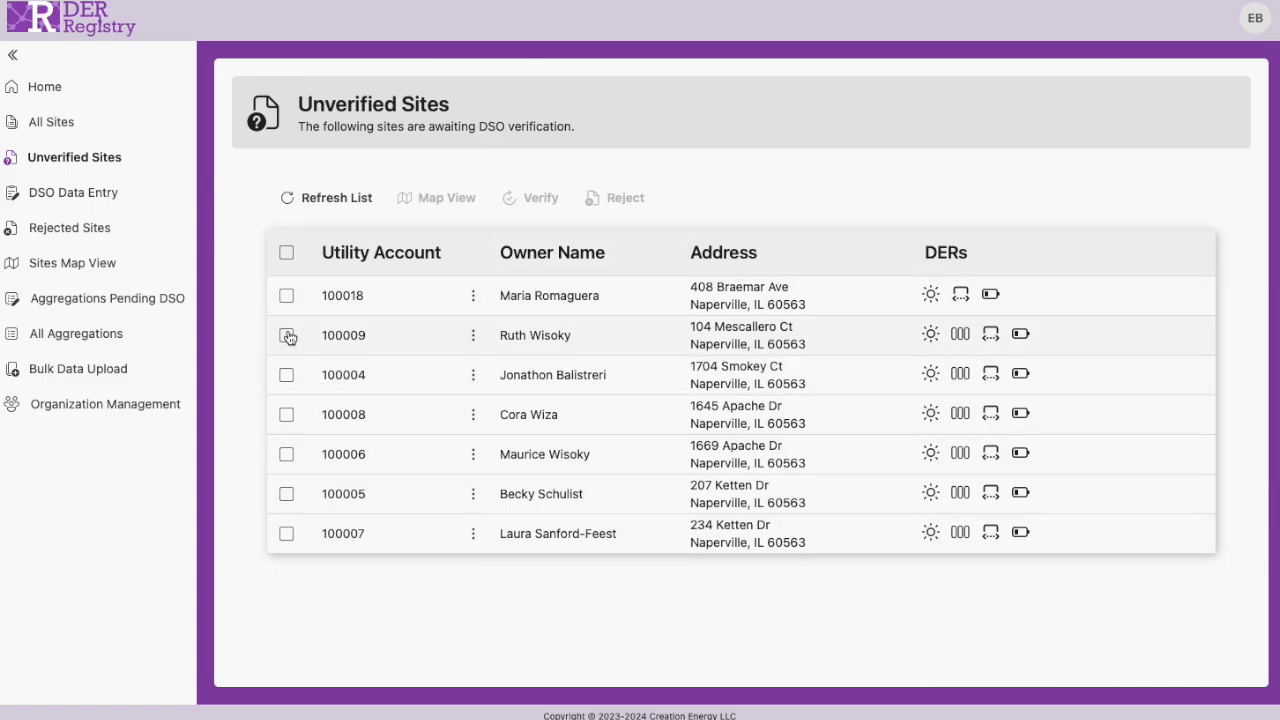
View the rejection reasons offered for the first unverified site, then cancel the rejection and deselect the site.
{"action": "left_click", "coordinate": [287, 296]}
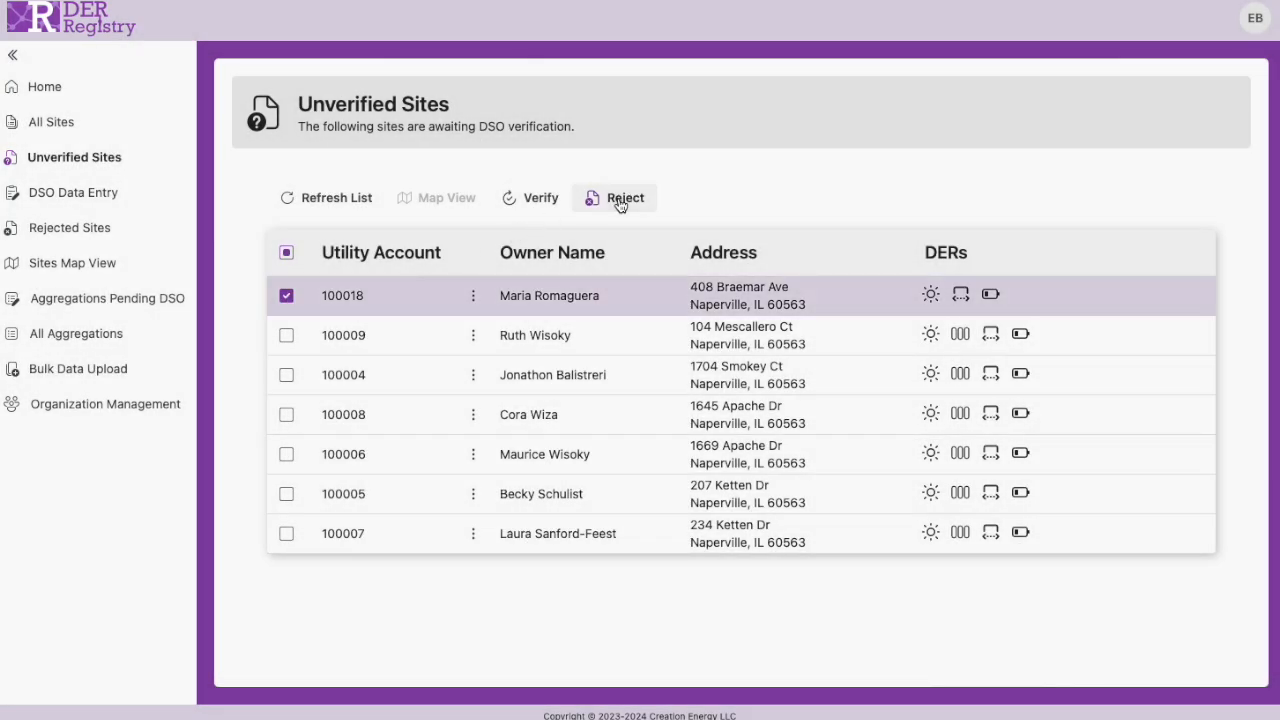
{"action": "left_click", "coordinate": [617, 198]}
{"action": "left_click", "coordinate": [626, 389]}
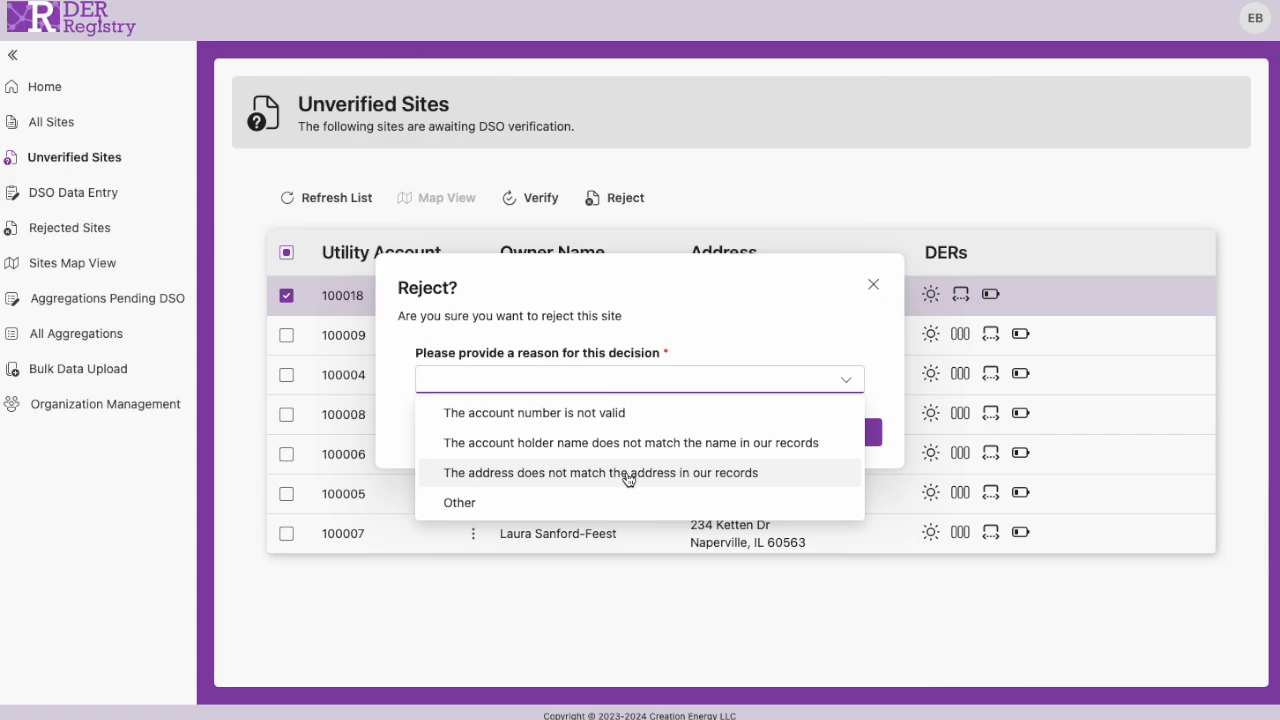
{"action": "left_click", "coordinate": [870, 280]}
{"action": "left_click", "coordinate": [874, 289]}
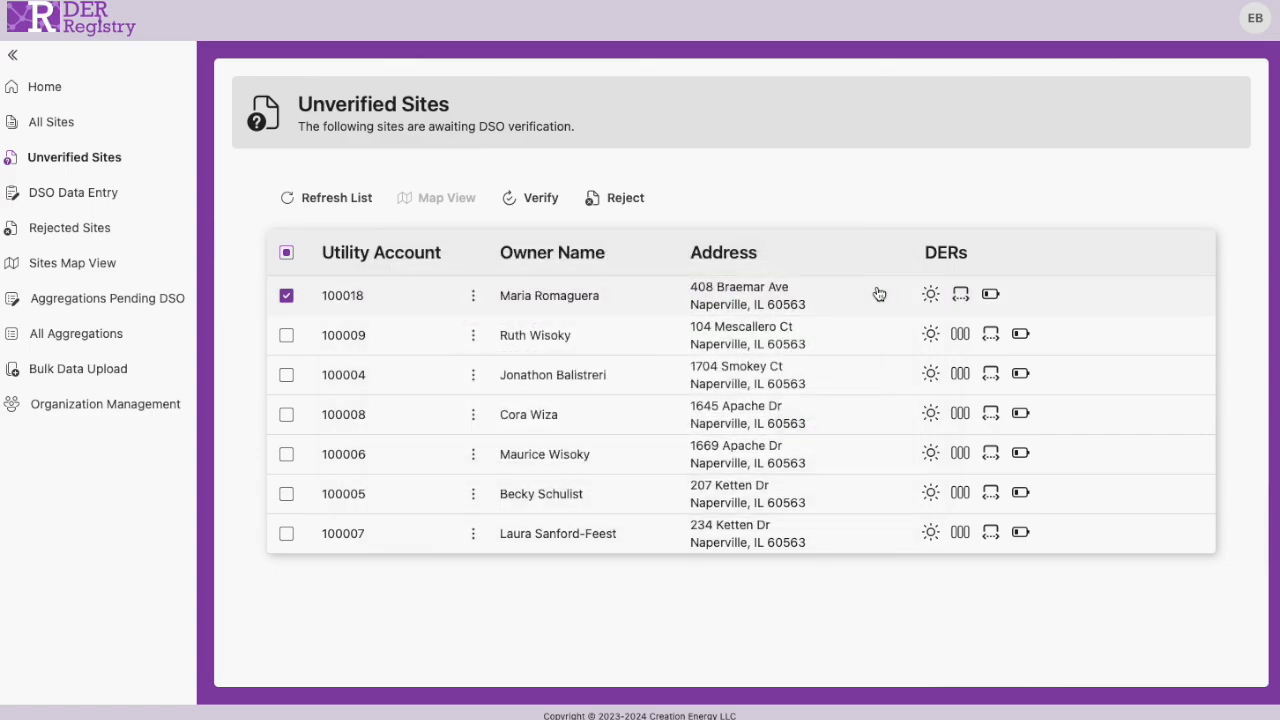
{"action": "left_click", "coordinate": [286, 297]}
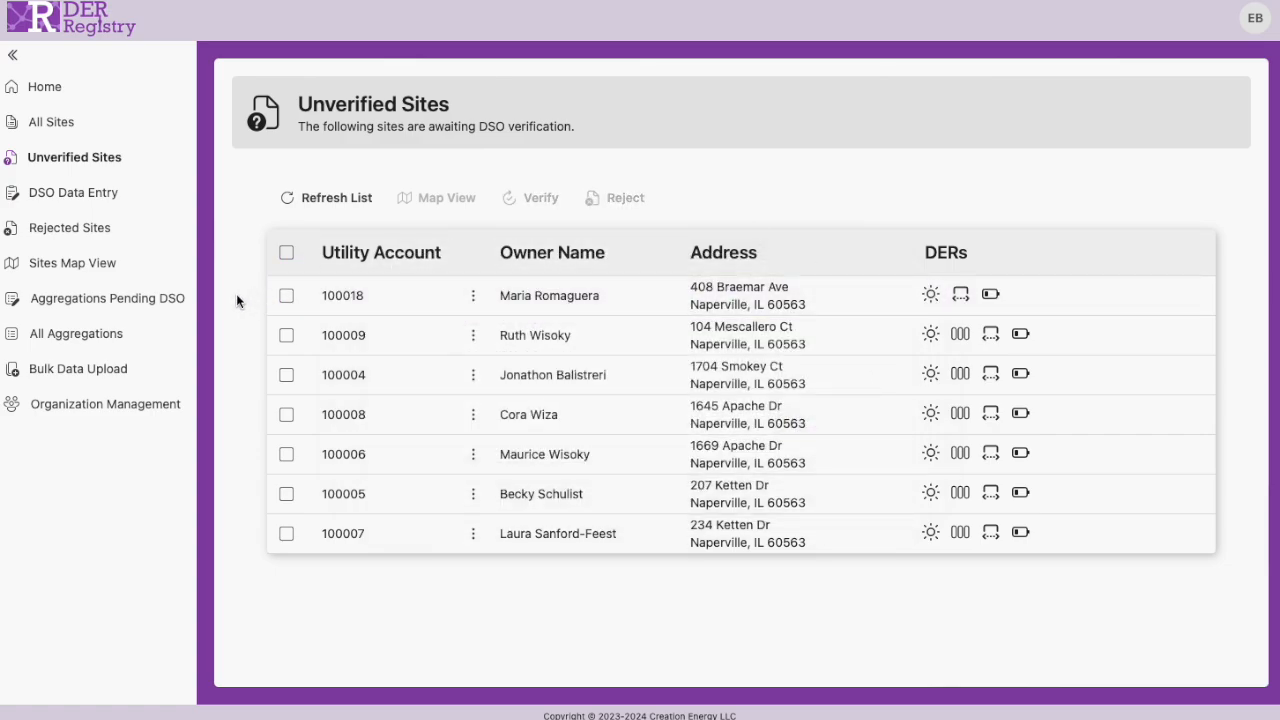
Open the rejected sites and view the overview of the site rejected by the DSO, including the reason provided.
{"action": "left_click", "coordinate": [65, 234]}
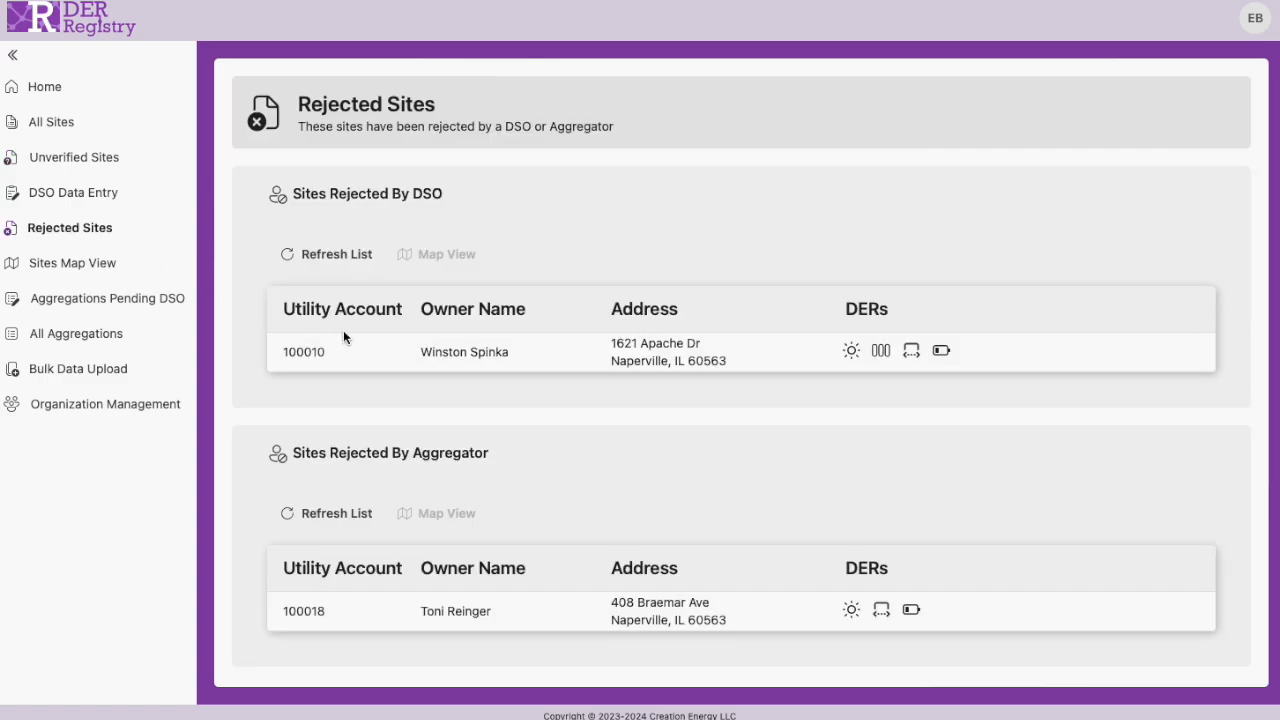
{"action": "left_click", "coordinate": [377, 363]}
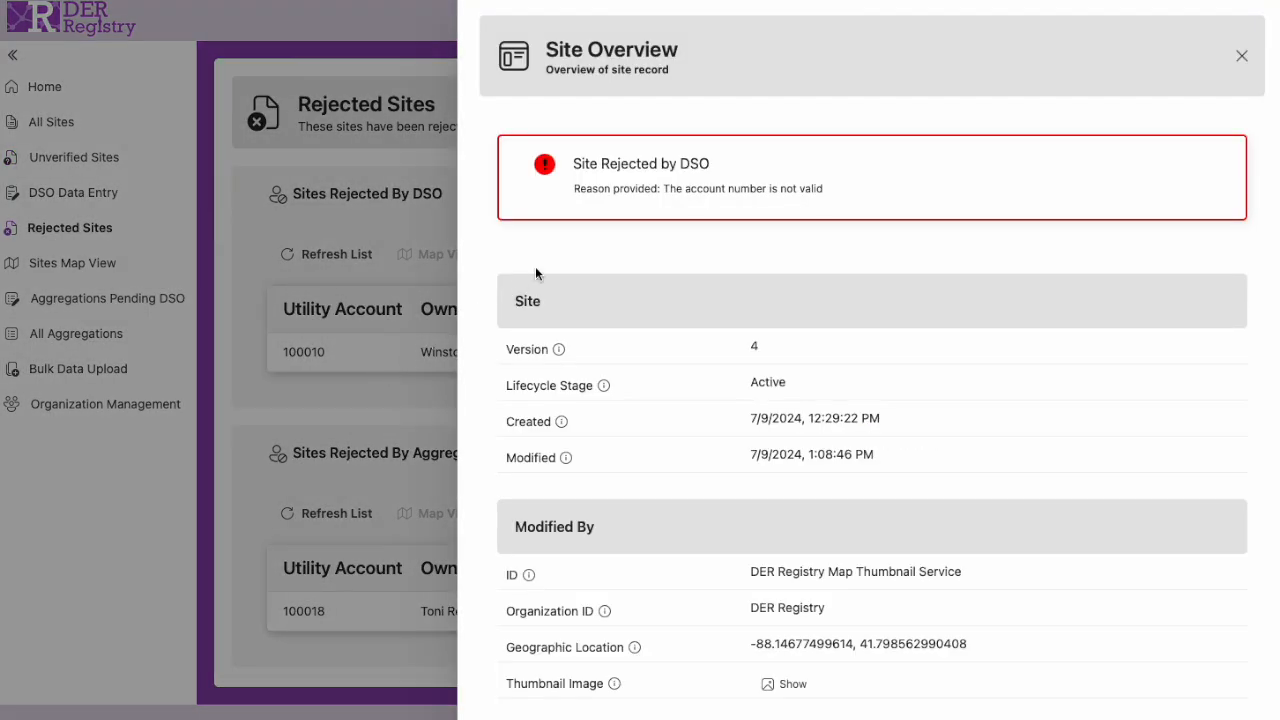
{"action": "left_click", "coordinate": [398, 253]}
{"action": "left_click", "coordinate": [56, 89]}
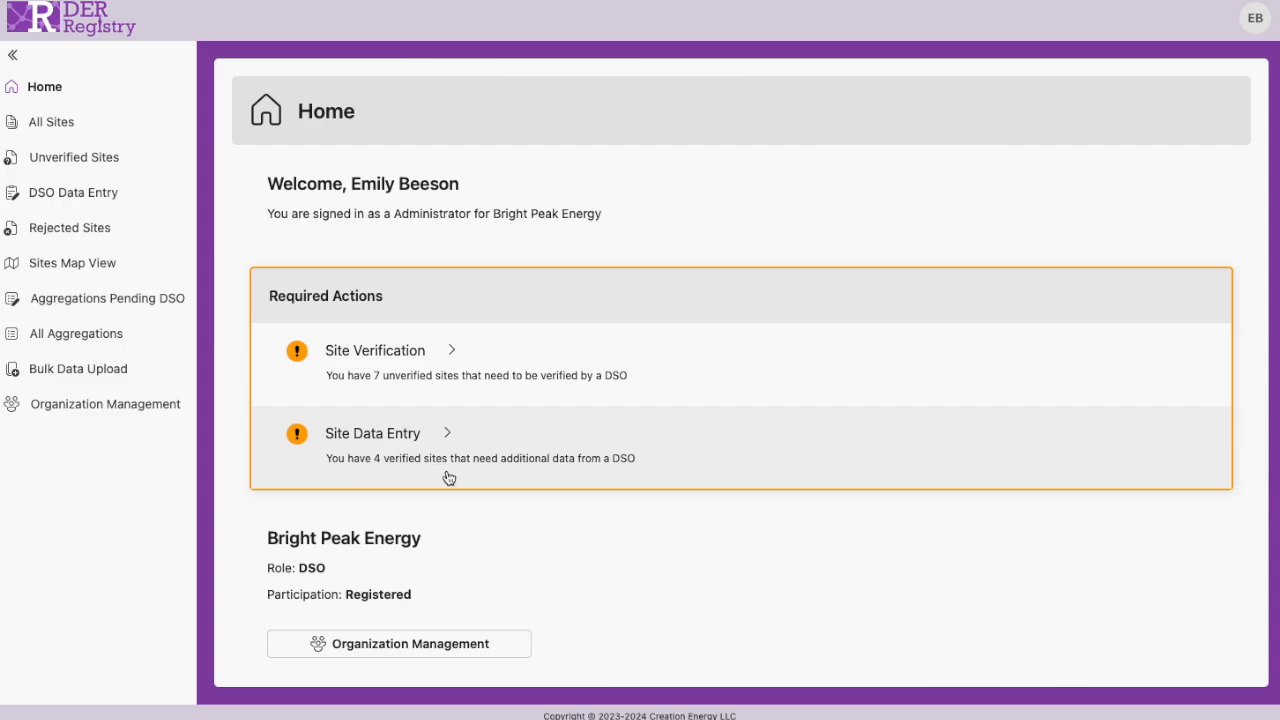
{"action": "left_click", "coordinate": [706, 461]}
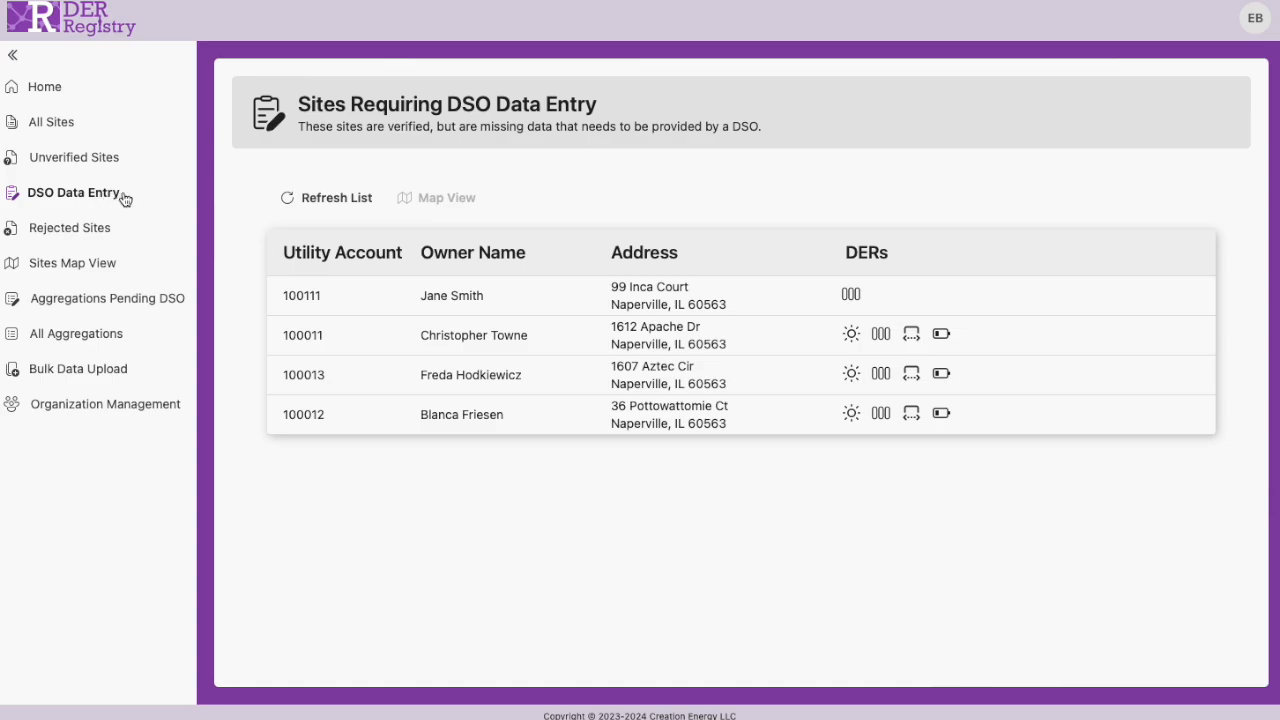
{"action": "left_click", "coordinate": [503, 304]}
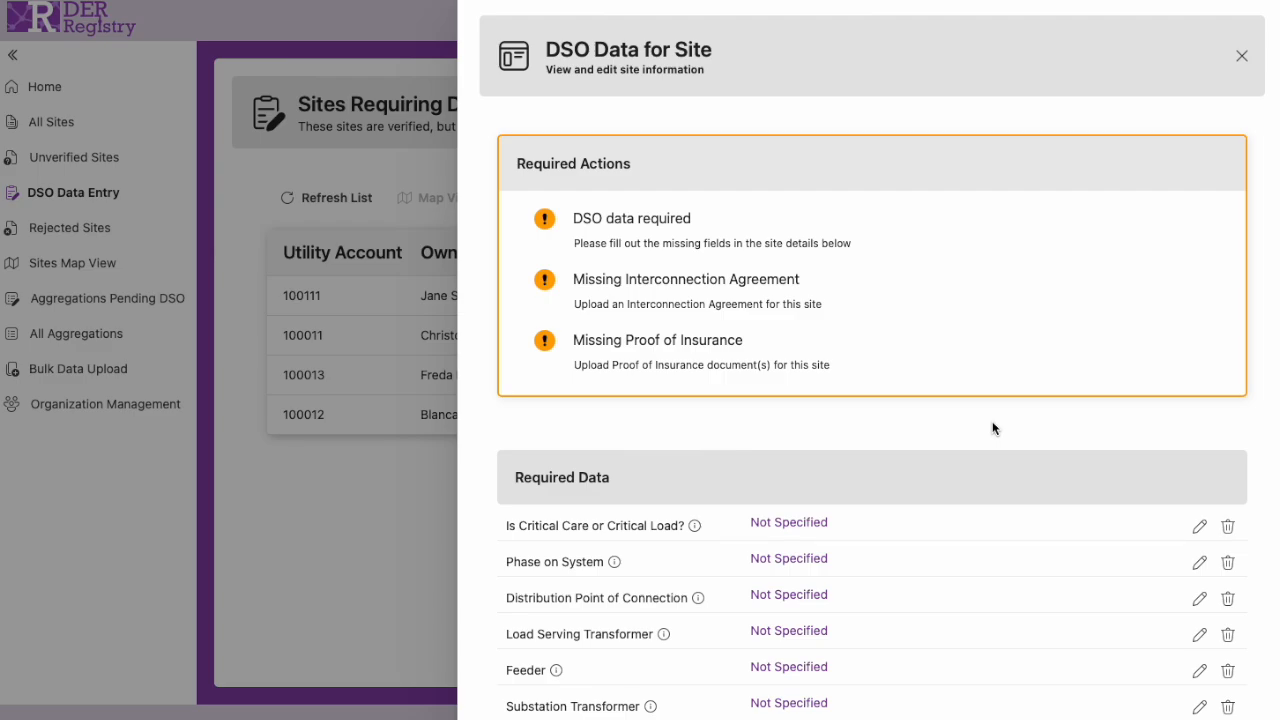
Set the site's critical care or critical load value to False and its phase on system to A.
{"action": "scroll", "coordinate": [992, 422], "scroll_direction": "down", "scroll_amount": 5}
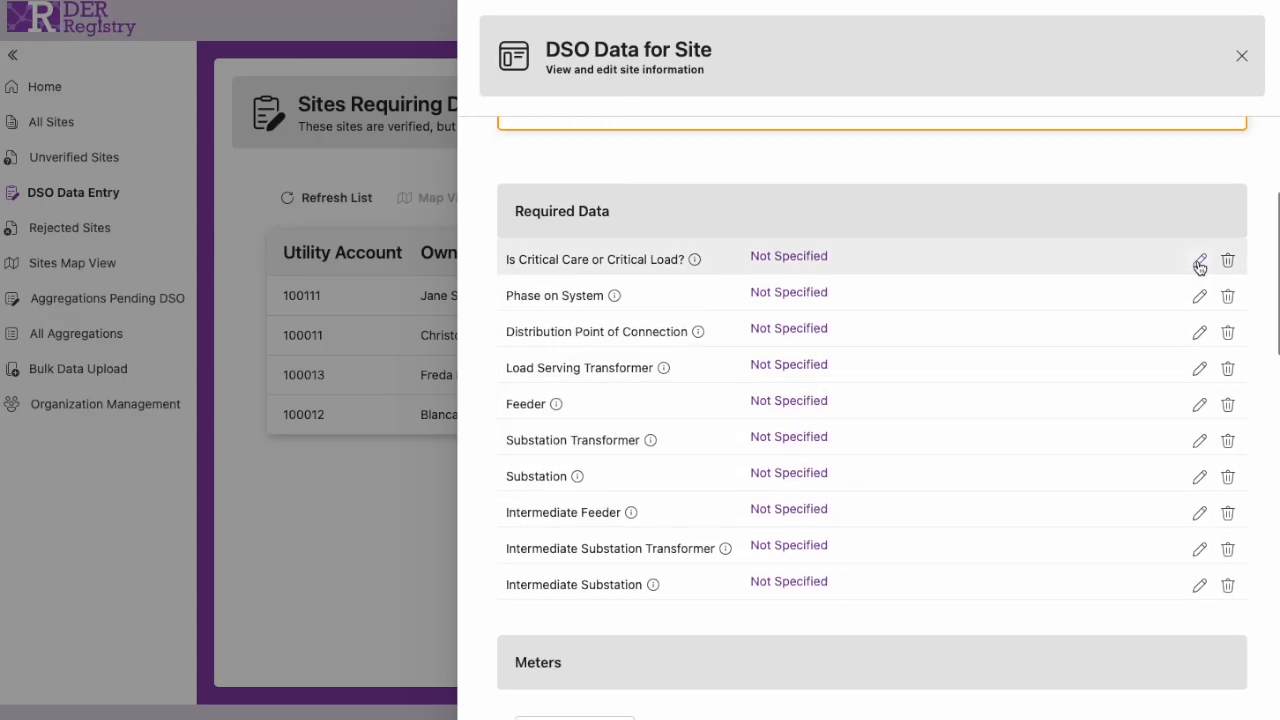
{"action": "left_click", "coordinate": [1199, 261]}
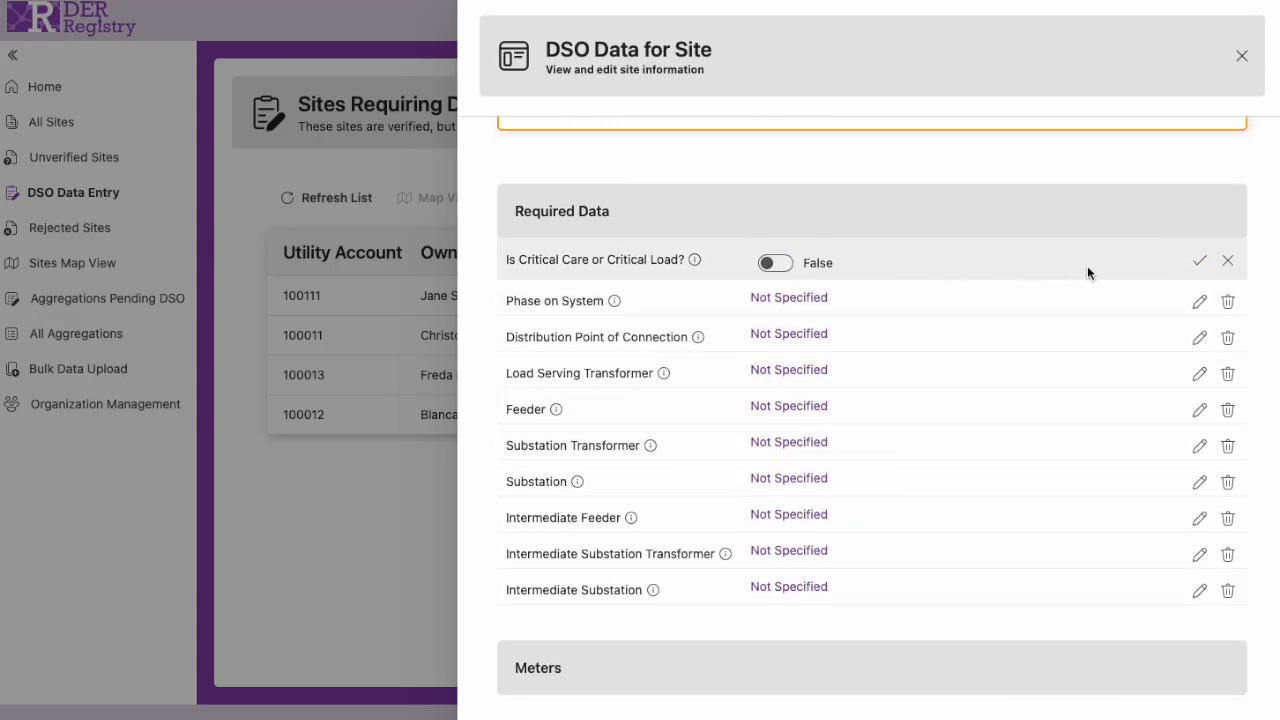
{"action": "left_click", "coordinate": [1197, 265]}
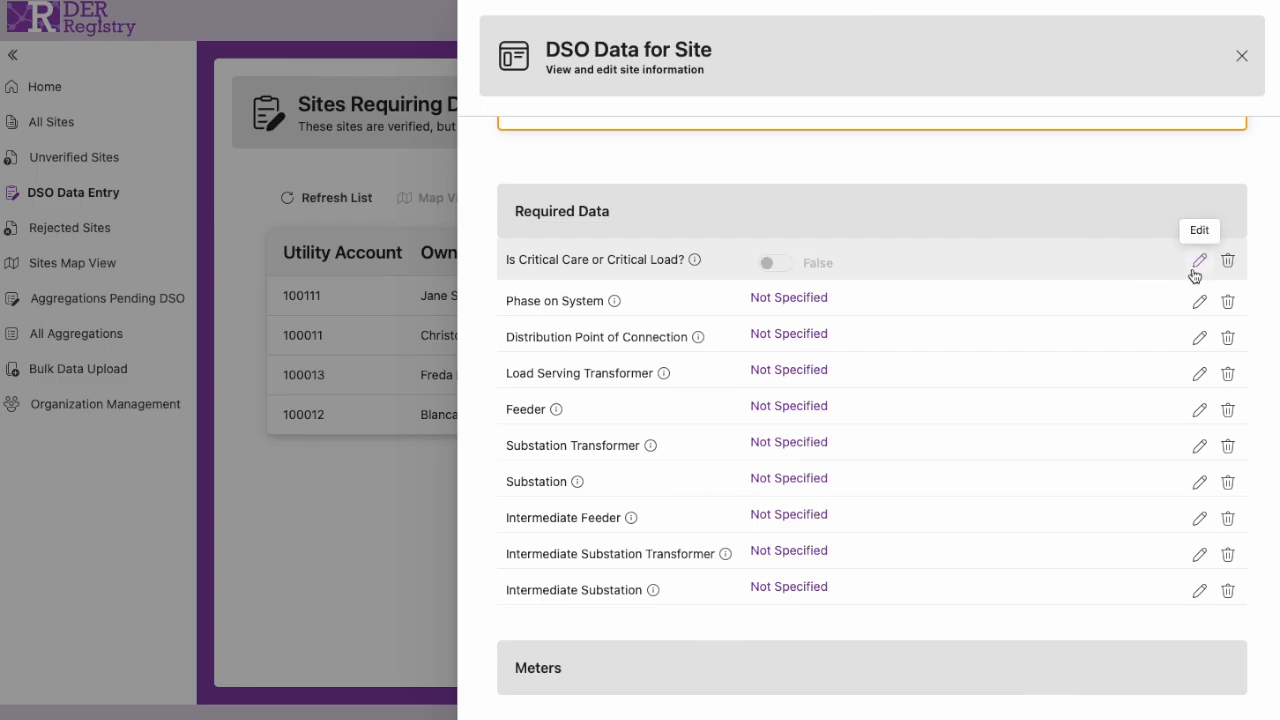
{"action": "left_click", "coordinate": [1199, 303]}
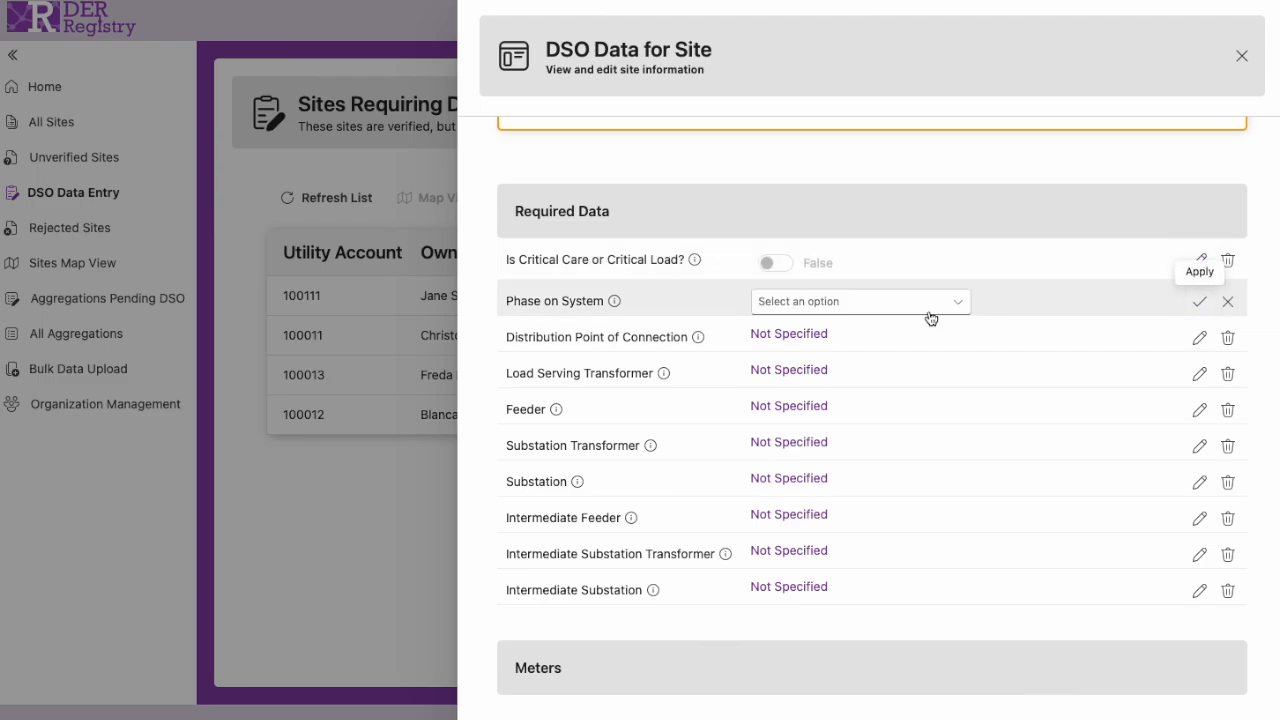
{"action": "left_click", "coordinate": [829, 306]}
{"action": "left_click", "coordinate": [823, 336]}
{"action": "left_click", "coordinate": [1199, 301]}
Set the Distribution Point of Connection to AAA and the Load Serving Transformer to BBB.
{"action": "scroll", "coordinate": [1200, 310], "scroll_direction": "down", "scroll_amount": 2}
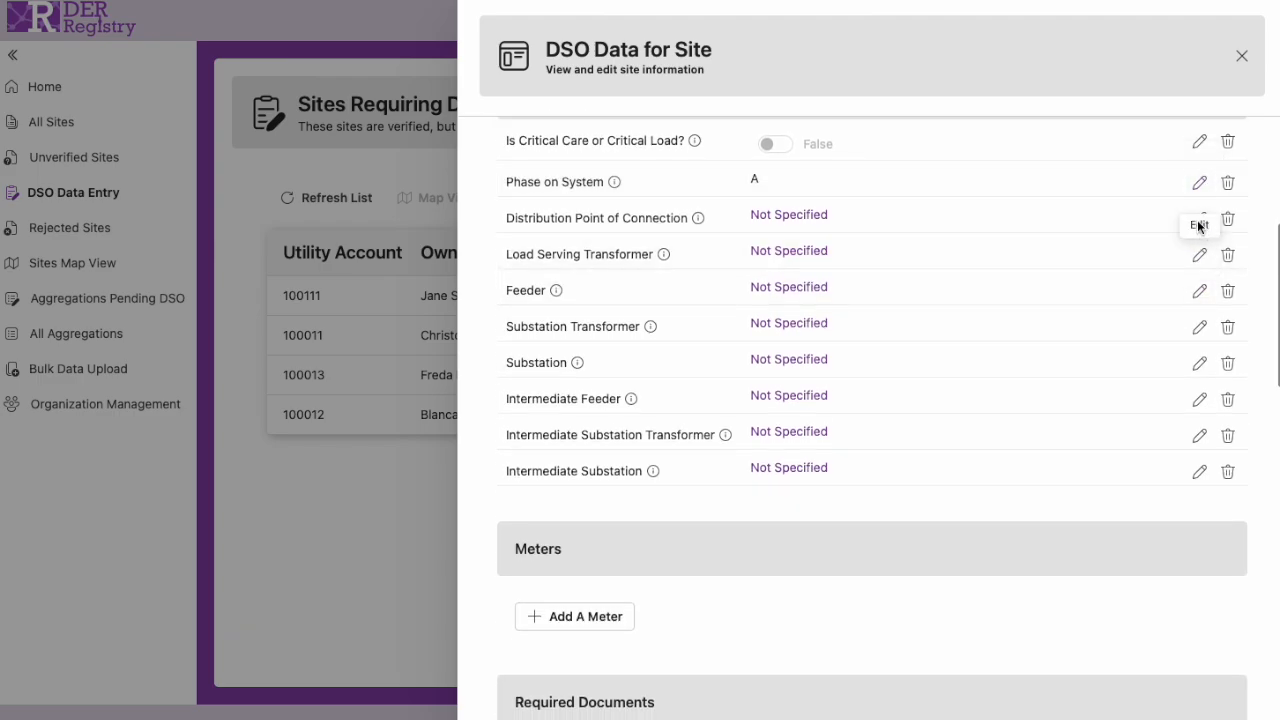
{"action": "left_click", "coordinate": [1200, 222]}
{"action": "left_click", "coordinate": [978, 217]}
{"action": "type", "text": "AAA"}
{"action": "left_click", "coordinate": [1199, 218]}
{"action": "left_click", "coordinate": [1199, 254]}
{"action": "left_click", "coordinate": [877, 257]}
{"action": "type", "text": "BBB"}
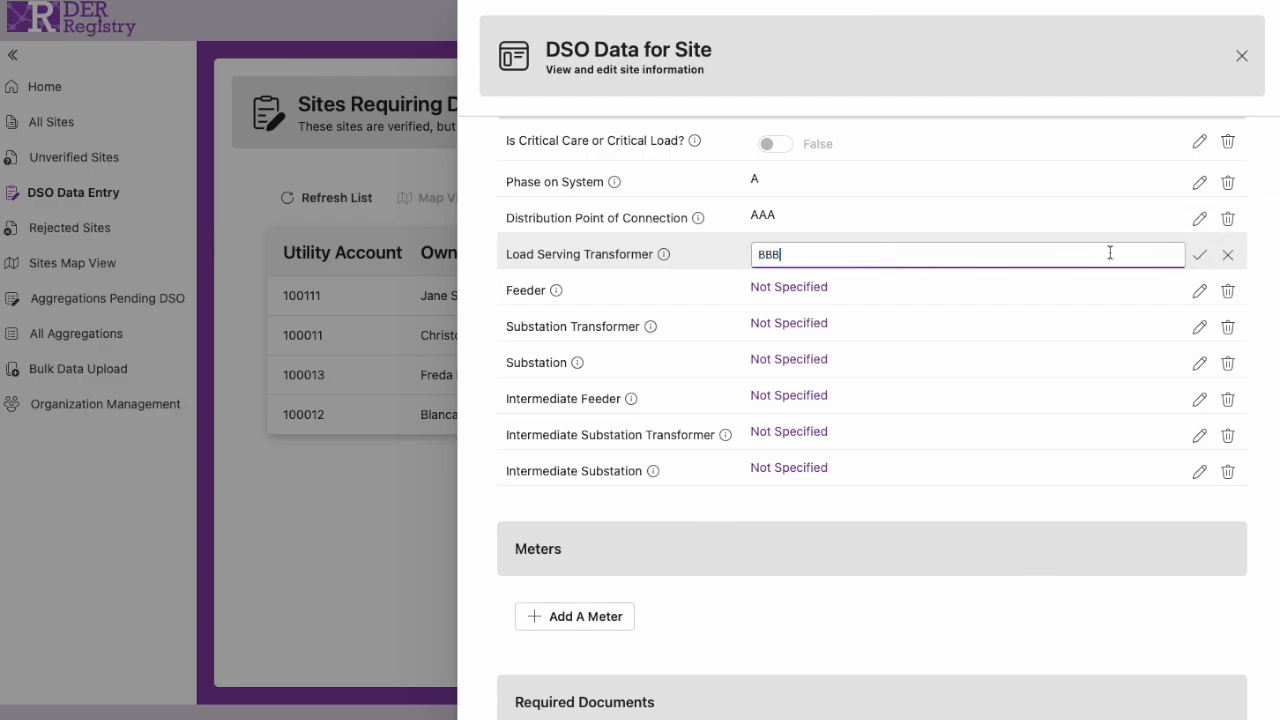
{"action": "left_click", "coordinate": [1199, 254]}
Set the Feeder to CCC and the Substation Transformer to DDD in the required data.
{"action": "left_click", "coordinate": [1199, 290]}
{"action": "left_click", "coordinate": [986, 291]}
{"action": "type", "text": "CCC"}
{"action": "left_click", "coordinate": [1199, 290]}
{"action": "left_click", "coordinate": [1197, 327]}
{"action": "left_click", "coordinate": [934, 329]}
{"action": "type", "text": "DDD"}
{"action": "left_click", "coordinate": [1199, 327]}
Set the Substation to EEE and the Intermediate Feeder to FFF in the required data.
{"action": "left_click", "coordinate": [1199, 363]}
{"action": "left_click", "coordinate": [792, 362]}
{"action": "type", "text": "EEE"}
{"action": "left_click", "coordinate": [1199, 363]}
{"action": "left_click", "coordinate": [1199, 399]}
{"action": "left_click", "coordinate": [1020, 397]}
{"action": "type", "text": "FFF"}
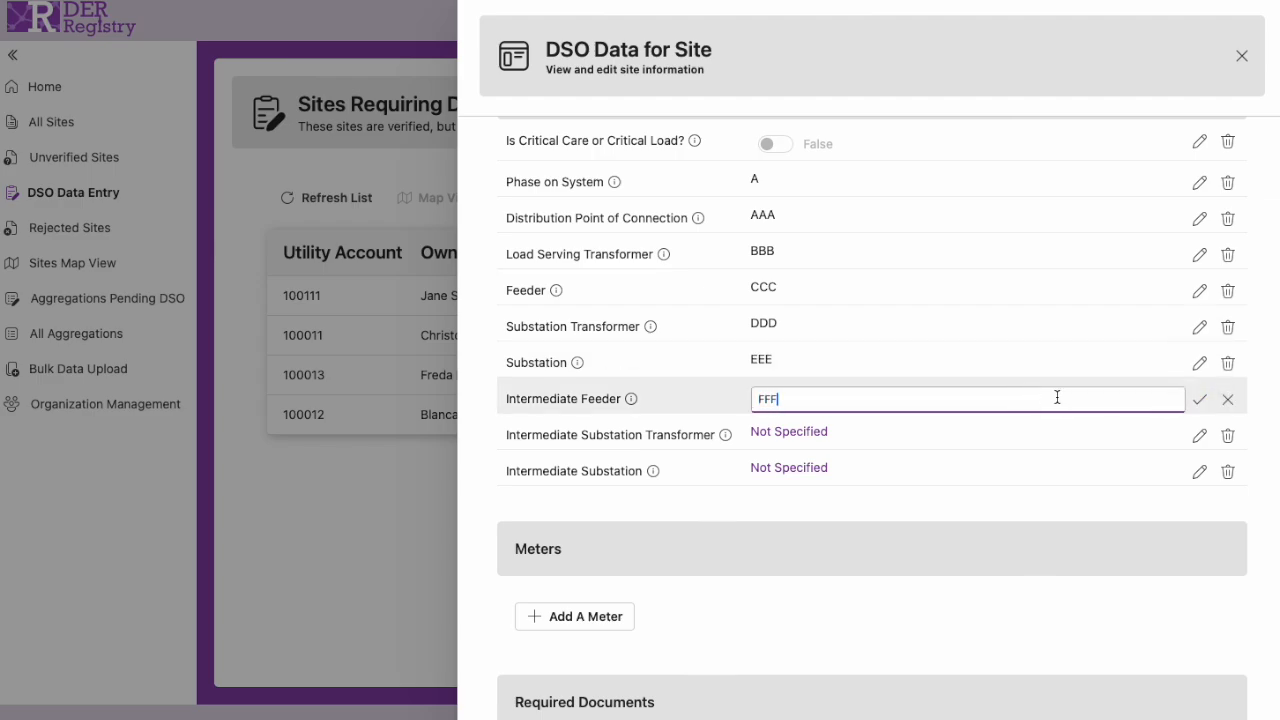
{"action": "left_click", "coordinate": [1199, 399]}
Set the Intermediate Substation Transformer to GGG and the Intermediate Substation to HHH.
{"action": "left_click", "coordinate": [1199, 435]}
{"action": "left_click", "coordinate": [988, 437]}
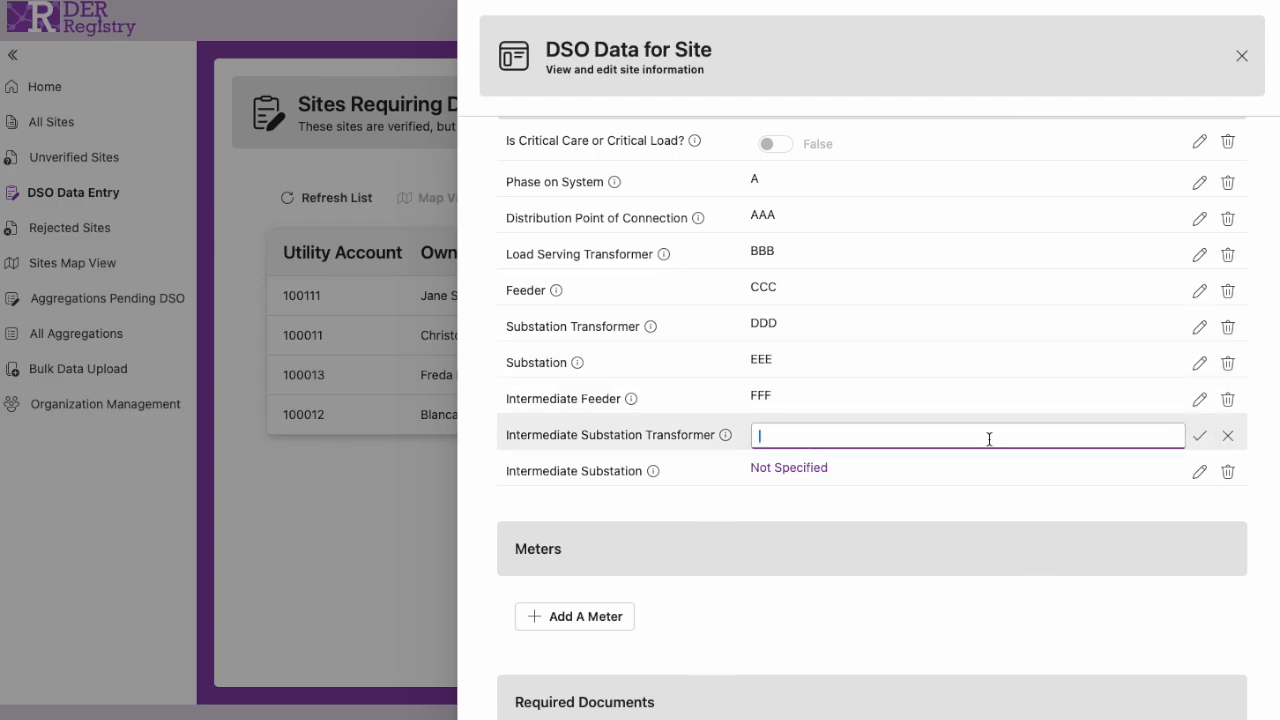
{"action": "type", "text": "GGG"}
{"action": "left_click", "coordinate": [1199, 435]}
{"action": "left_click", "coordinate": [1199, 471]}
{"action": "left_click", "coordinate": [963, 474]}
{"action": "type", "text": "HHH"}
{"action": "left_click", "coordinate": [1199, 474]}
Add a new meter to the site with the external ID III.
{"action": "scroll", "coordinate": [1110, 529], "scroll_direction": "down", "scroll_amount": 2}
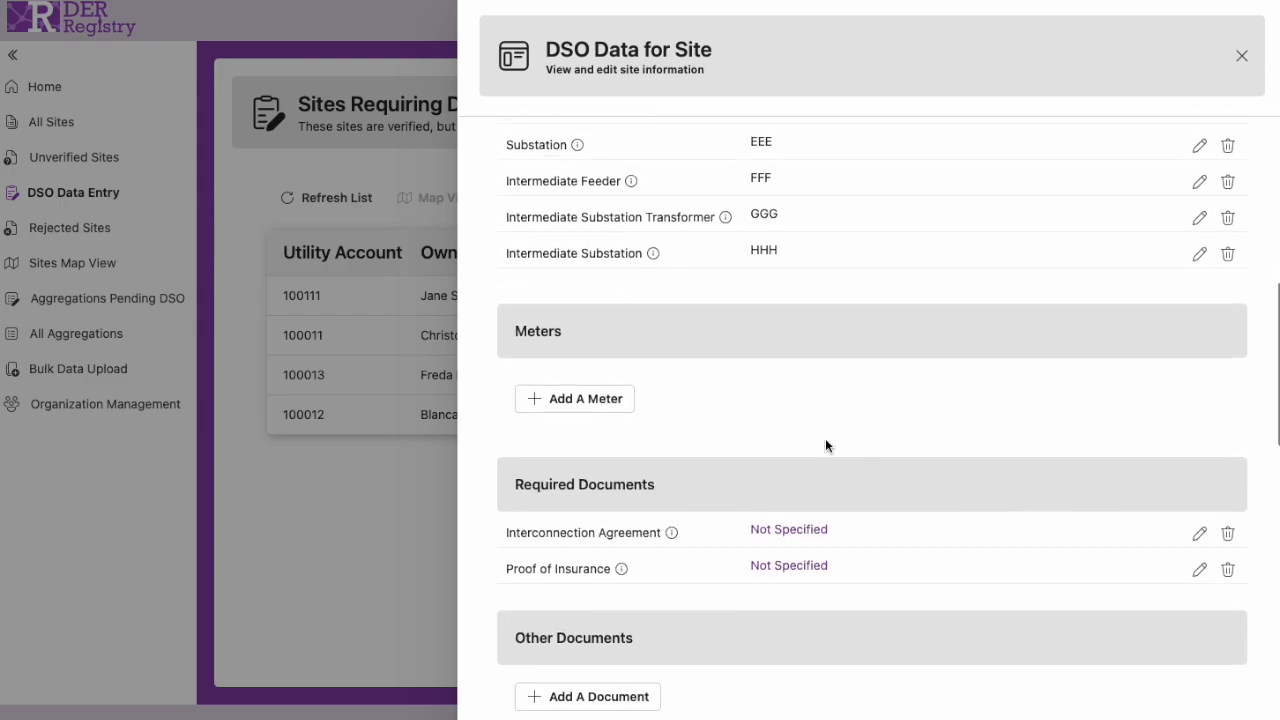
{"action": "left_click", "coordinate": [609, 396]}
{"action": "left_click", "coordinate": [1199, 488]}
{"action": "left_click", "coordinate": [1002, 488]}
{"action": "type", "text": "III"}
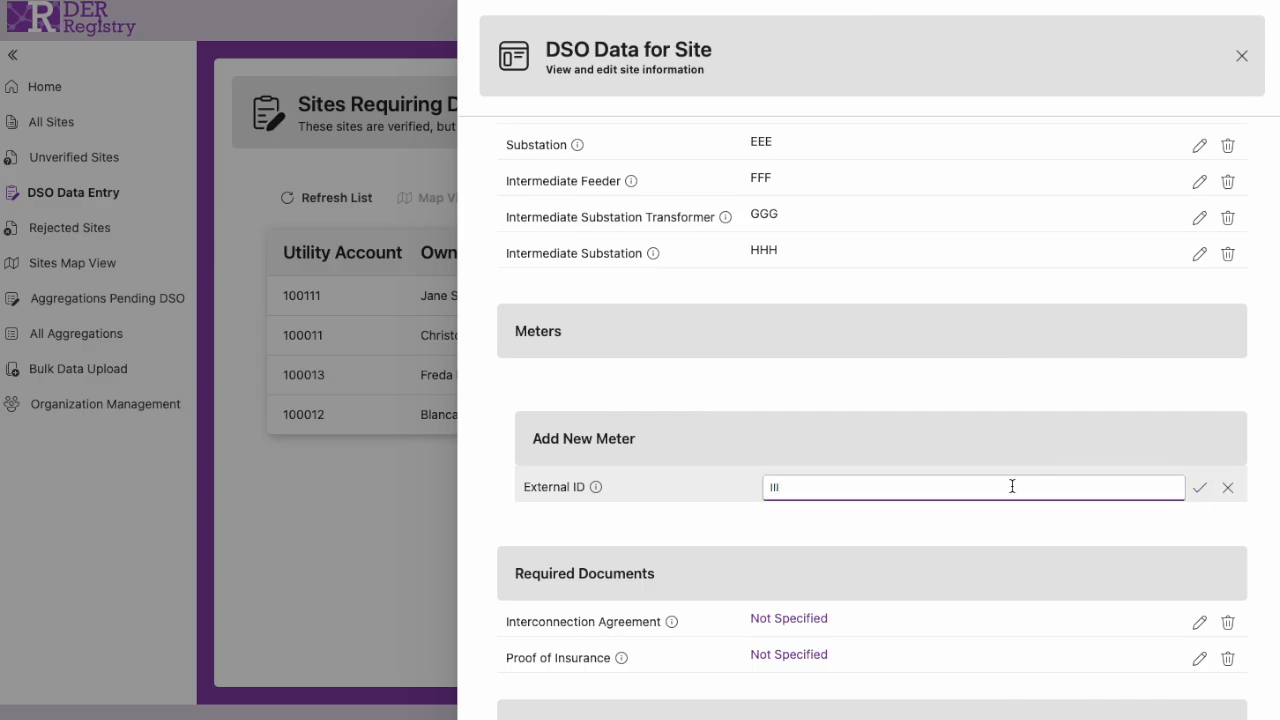
{"action": "left_click", "coordinate": [1199, 488]}
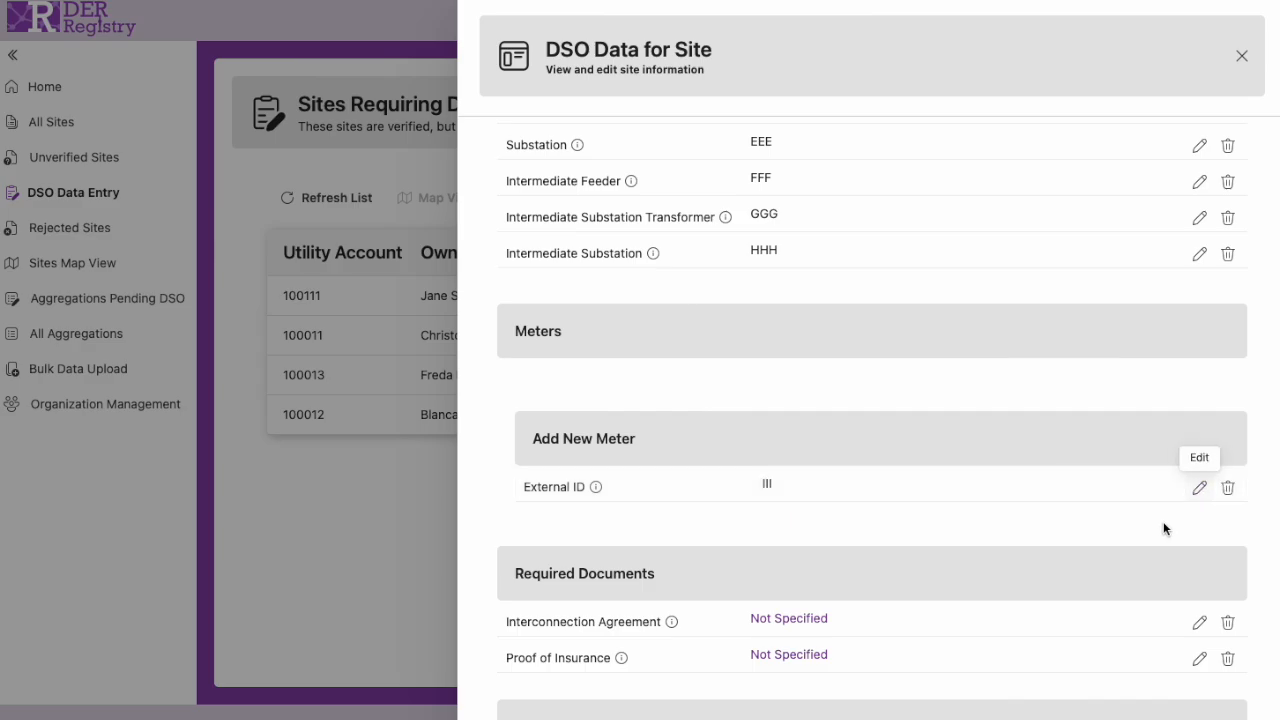
Attach Test Interconnection Agreement.pdf from the Demo Docs folder as the site's Interconnection Agreement.
{"action": "scroll", "coordinate": [1162, 521], "scroll_direction": "down", "scroll_amount": 3}
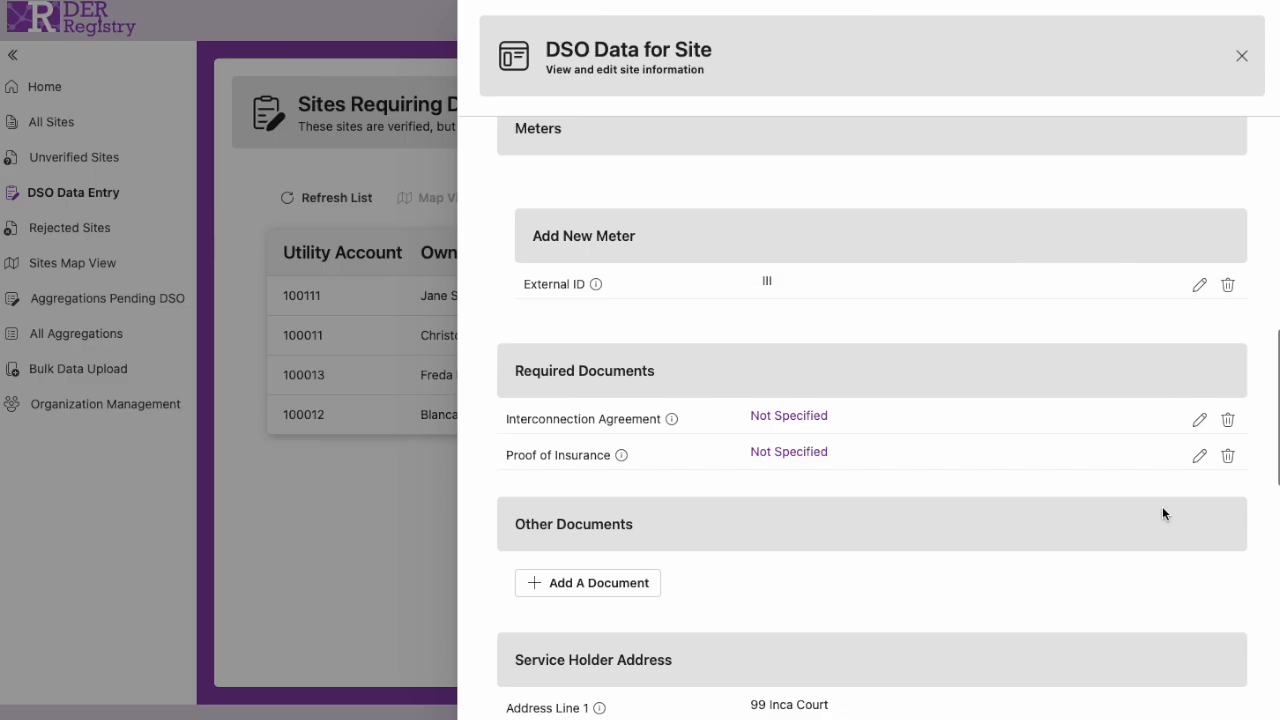
{"action": "left_click", "coordinate": [1199, 419]}
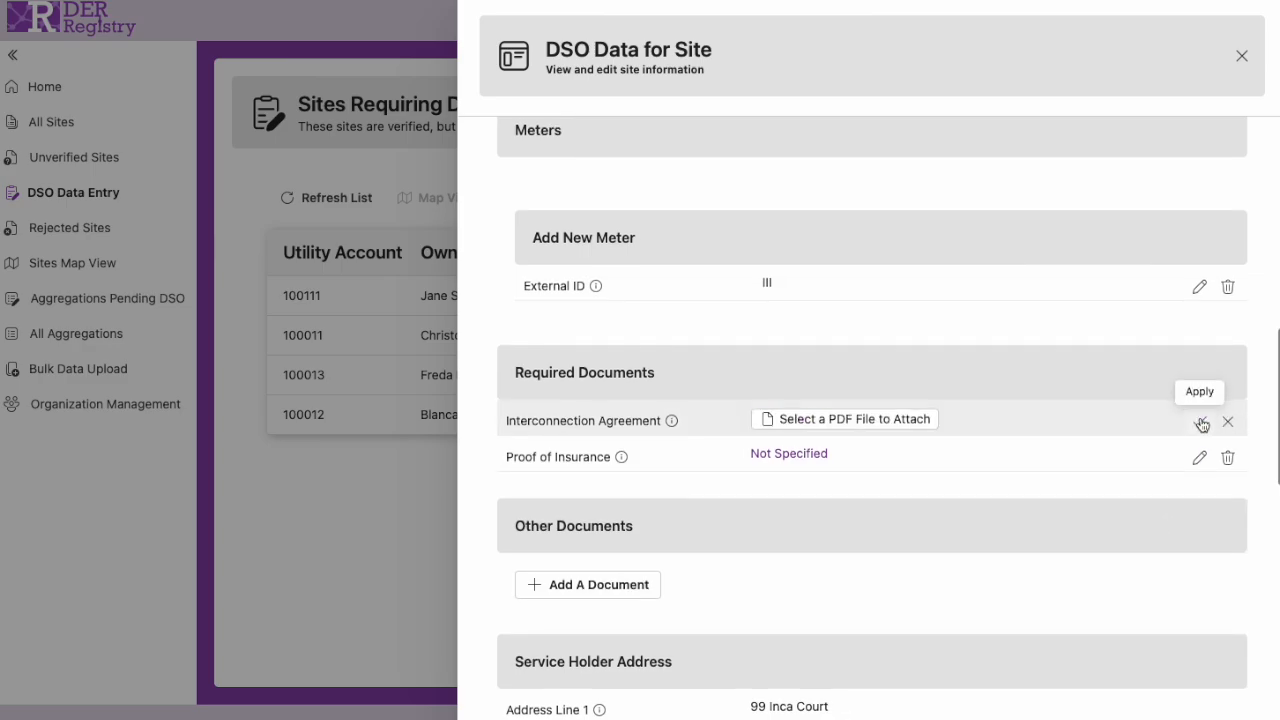
{"action": "left_click", "coordinate": [857, 423]}
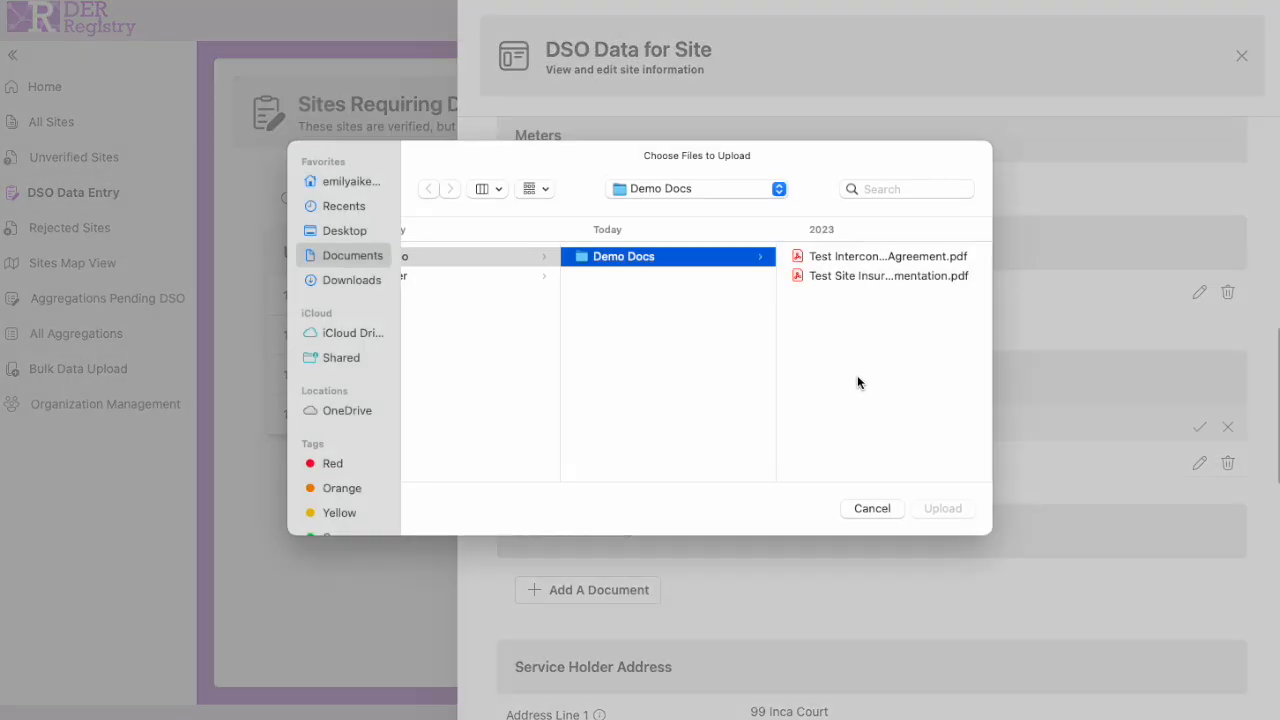
{"action": "left_click", "coordinate": [873, 258]}
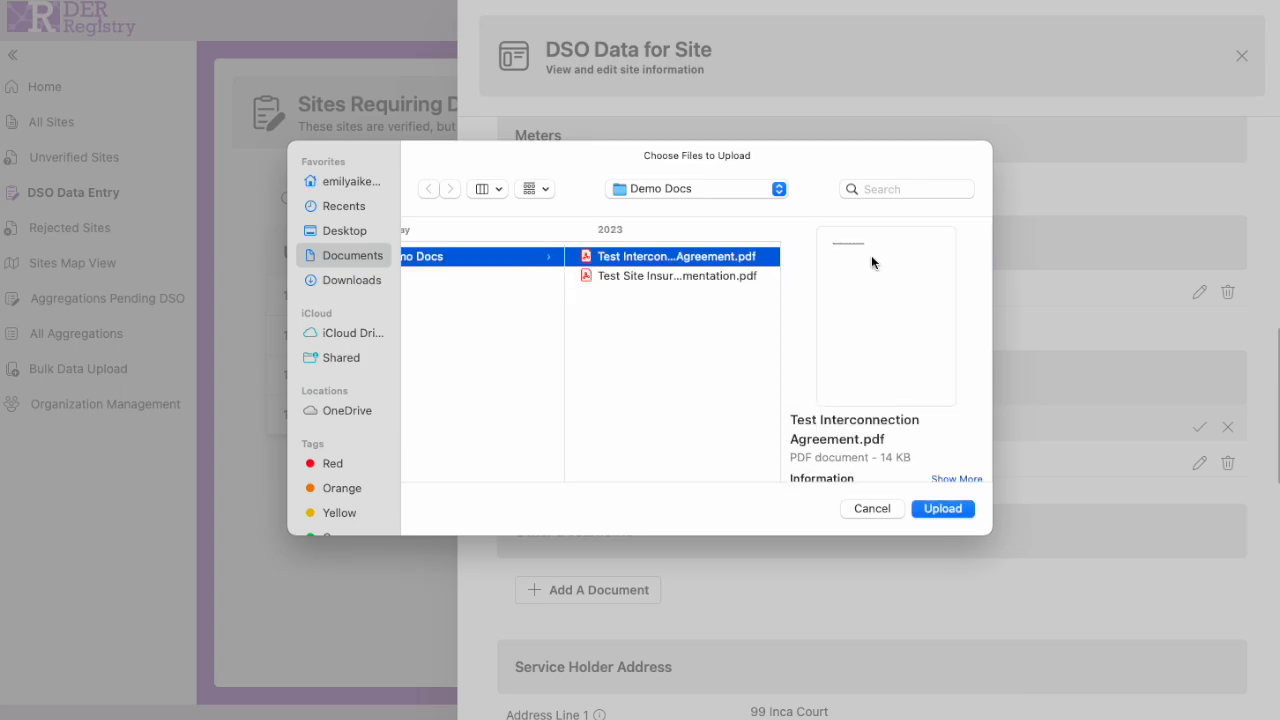
{"action": "left_click", "coordinate": [943, 509]}
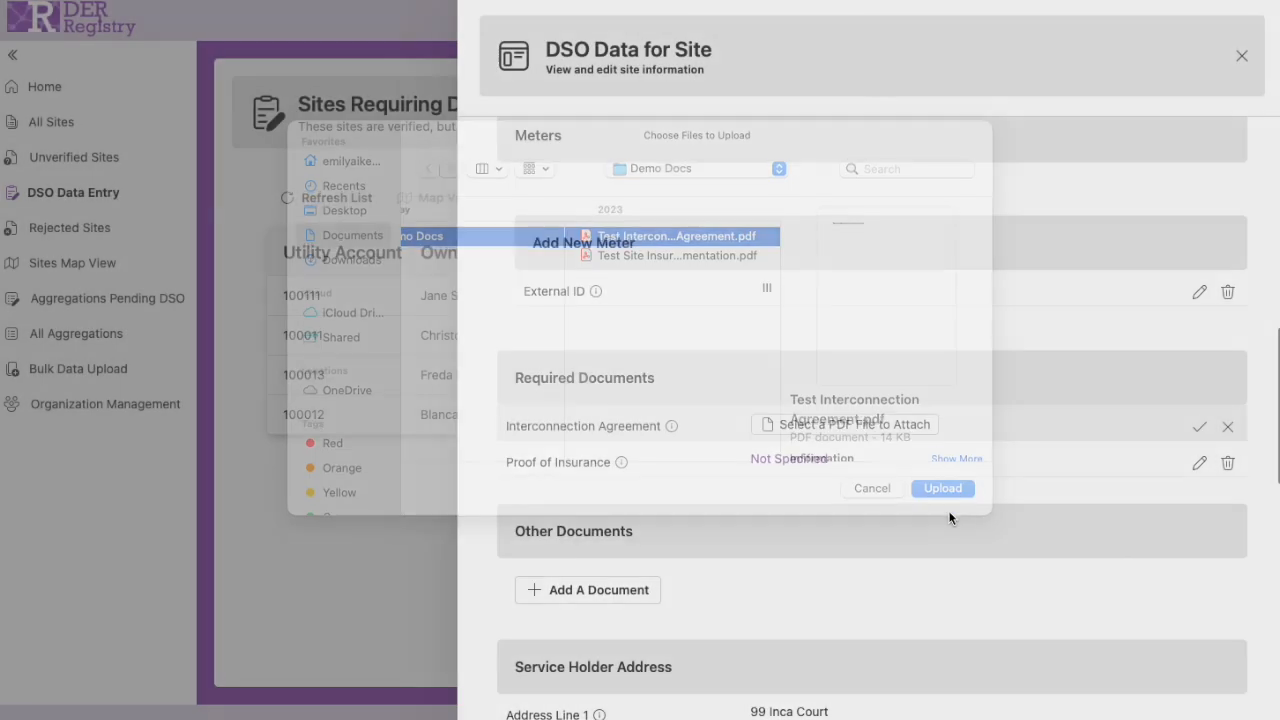
{"action": "left_click", "coordinate": [1205, 429]}
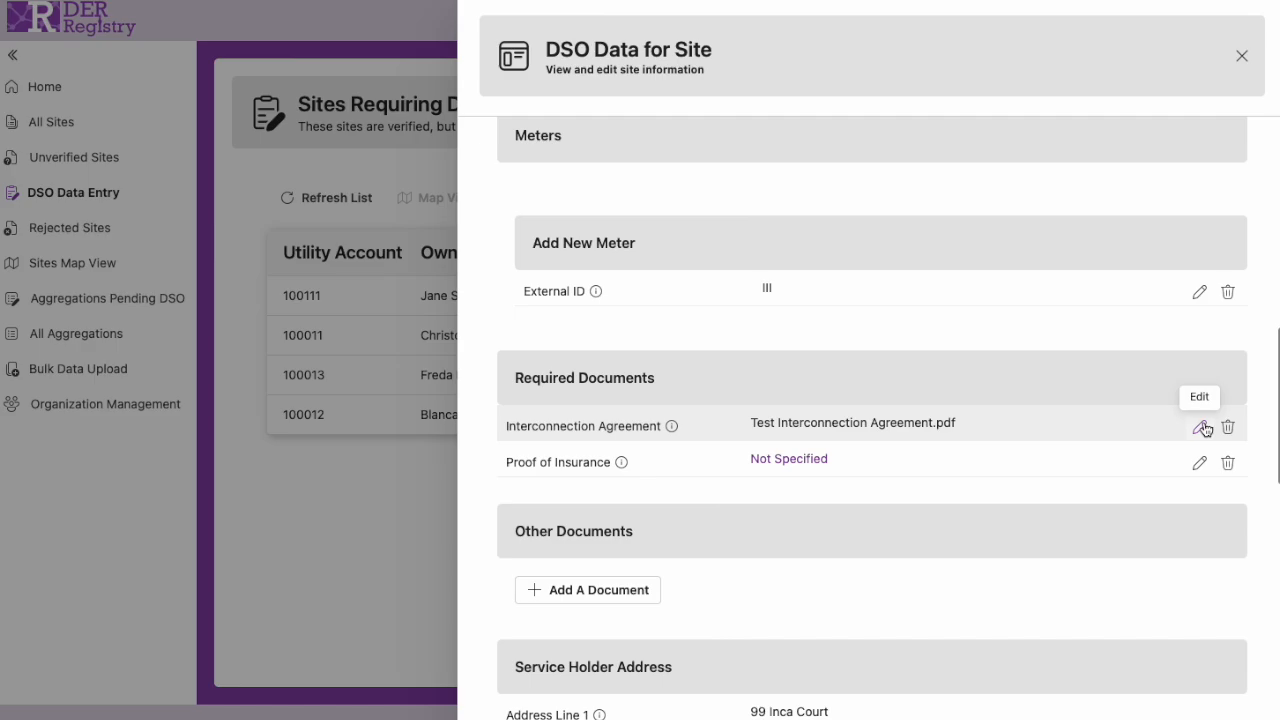
Attach Test Site Insurance Documentation.pdf from the Demo Docs folder as the site's Proof of Insurance.
{"action": "left_click", "coordinate": [1199, 462]}
{"action": "left_click", "coordinate": [862, 462]}
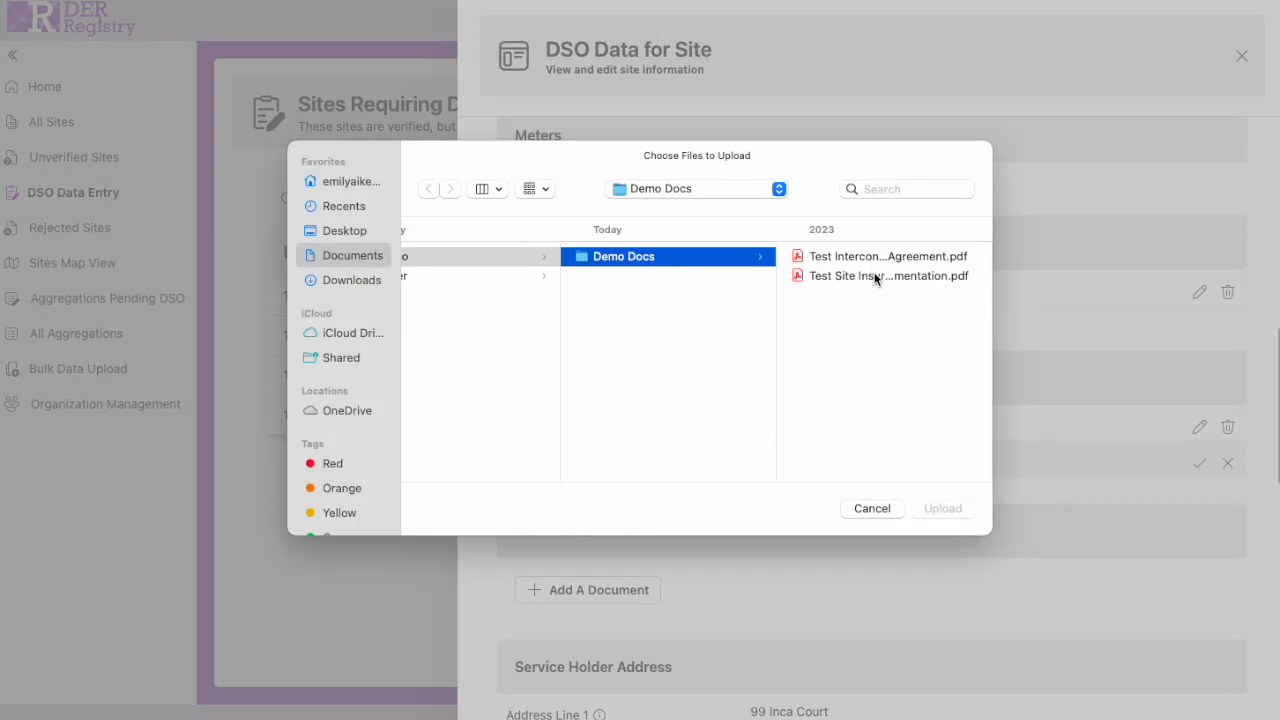
{"action": "left_click", "coordinate": [875, 276]}
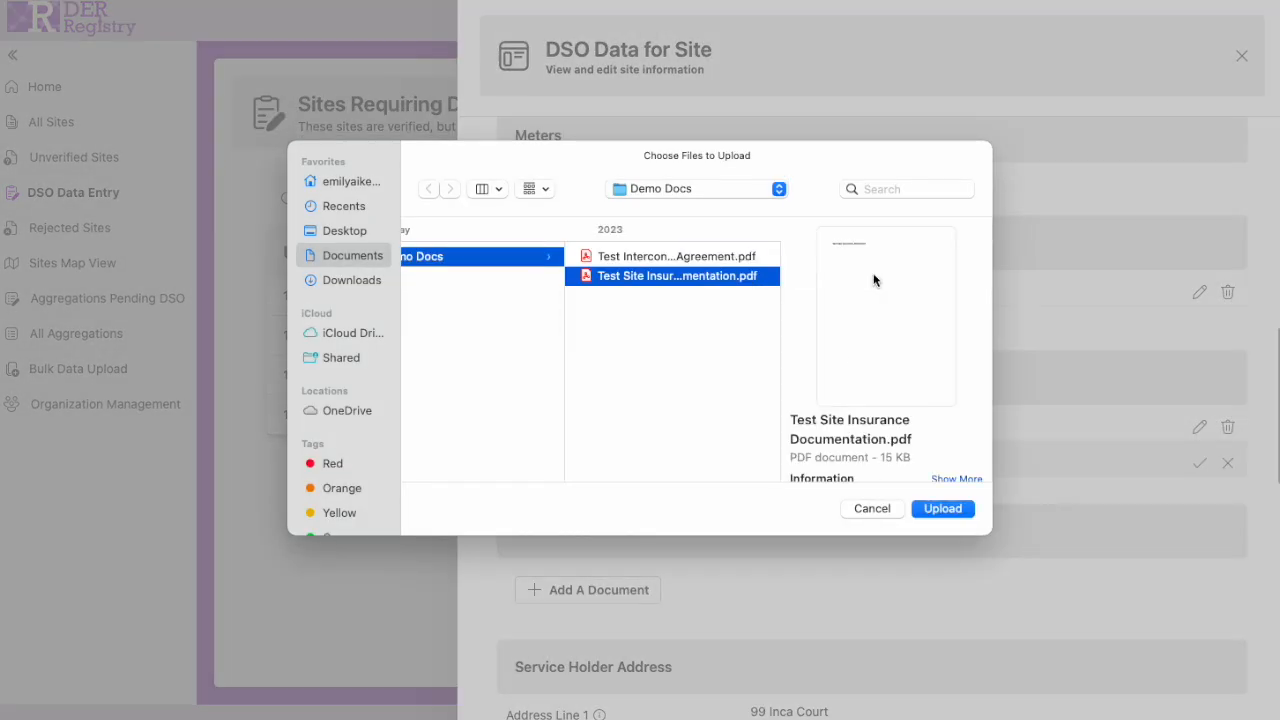
{"action": "left_click", "coordinate": [936, 511]}
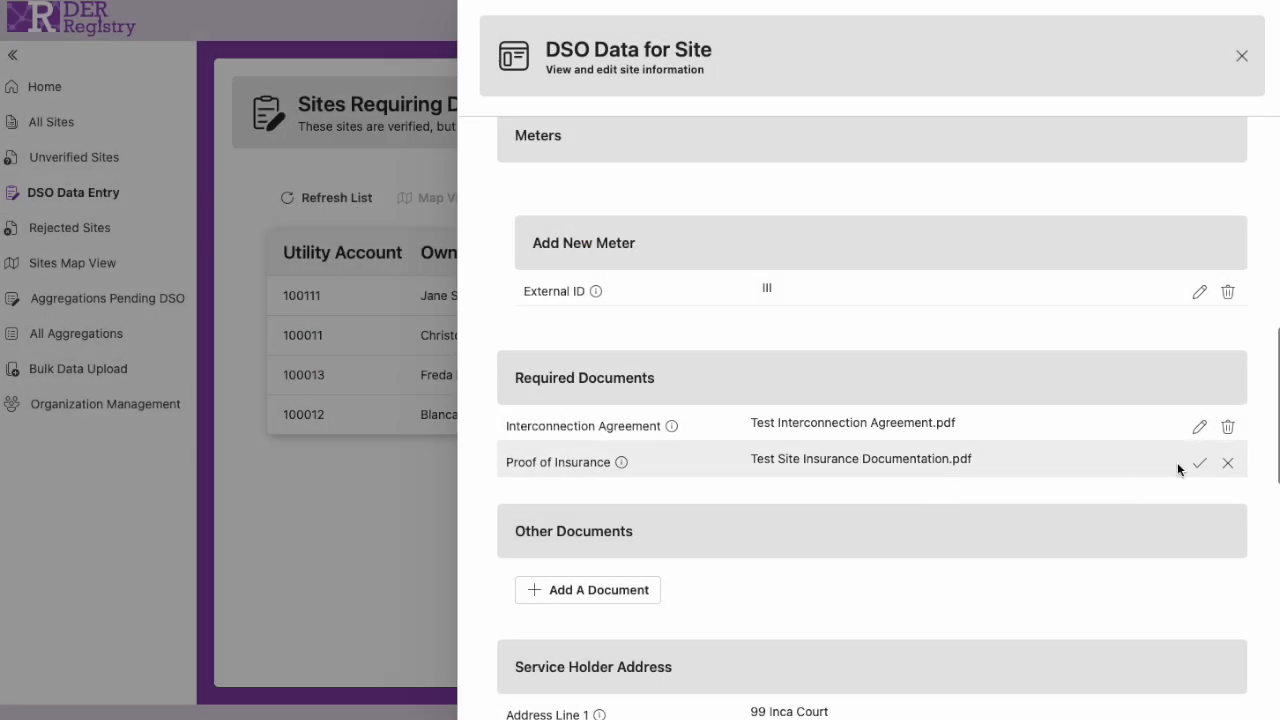
{"action": "left_click", "coordinate": [1196, 465]}
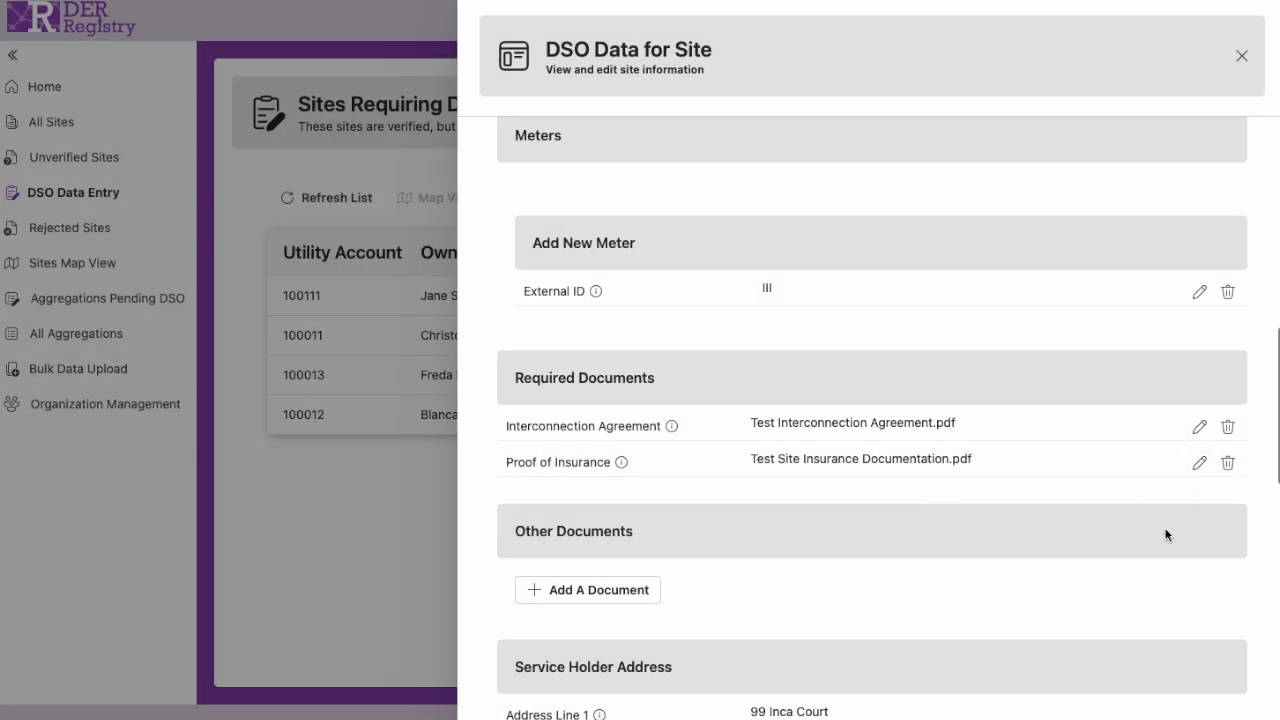
Save the site's completed DSO data and refresh the list of sites requiring DSO data entry.
{"action": "scroll", "coordinate": [1164, 527], "scroll_direction": "down", "scroll_amount": 3}
{"action": "scroll", "coordinate": [1165, 533], "scroll_direction": "down", "scroll_amount": 5}
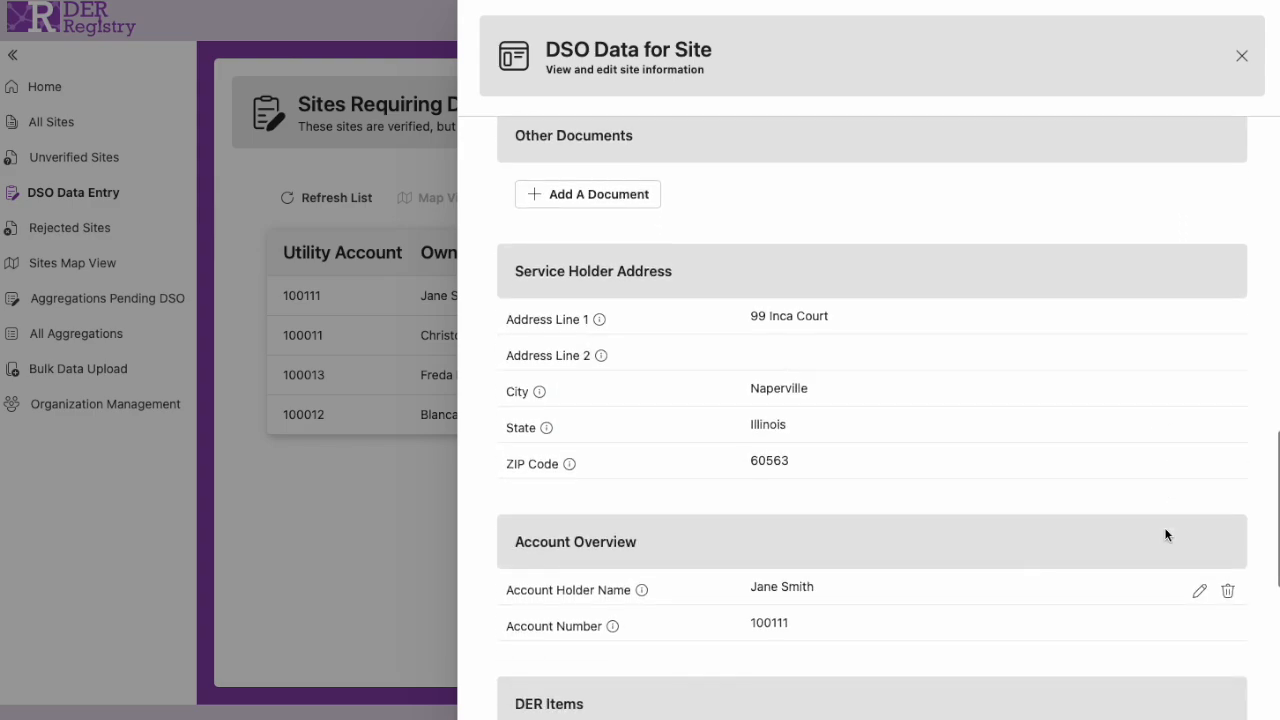
{"action": "scroll", "coordinate": [1164, 535], "scroll_direction": "down", "scroll_amount": 5}
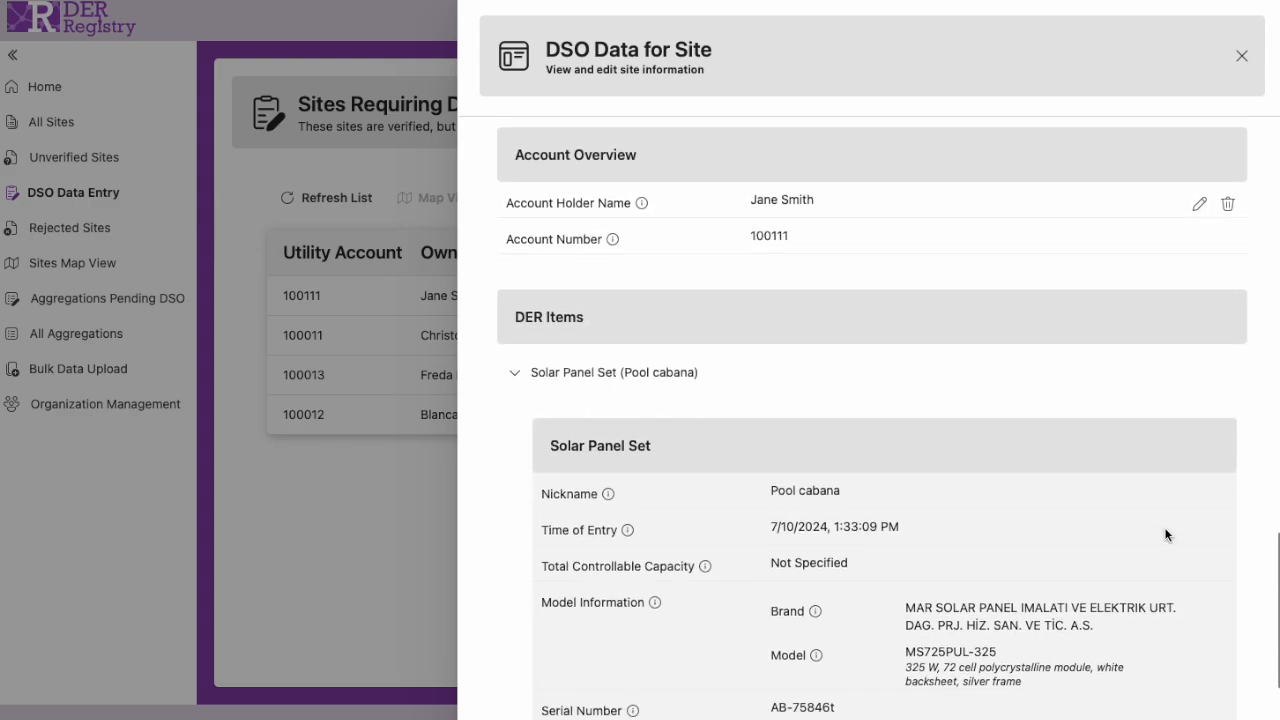
{"action": "scroll", "coordinate": [1165, 535], "scroll_direction": "down", "scroll_amount": 1}
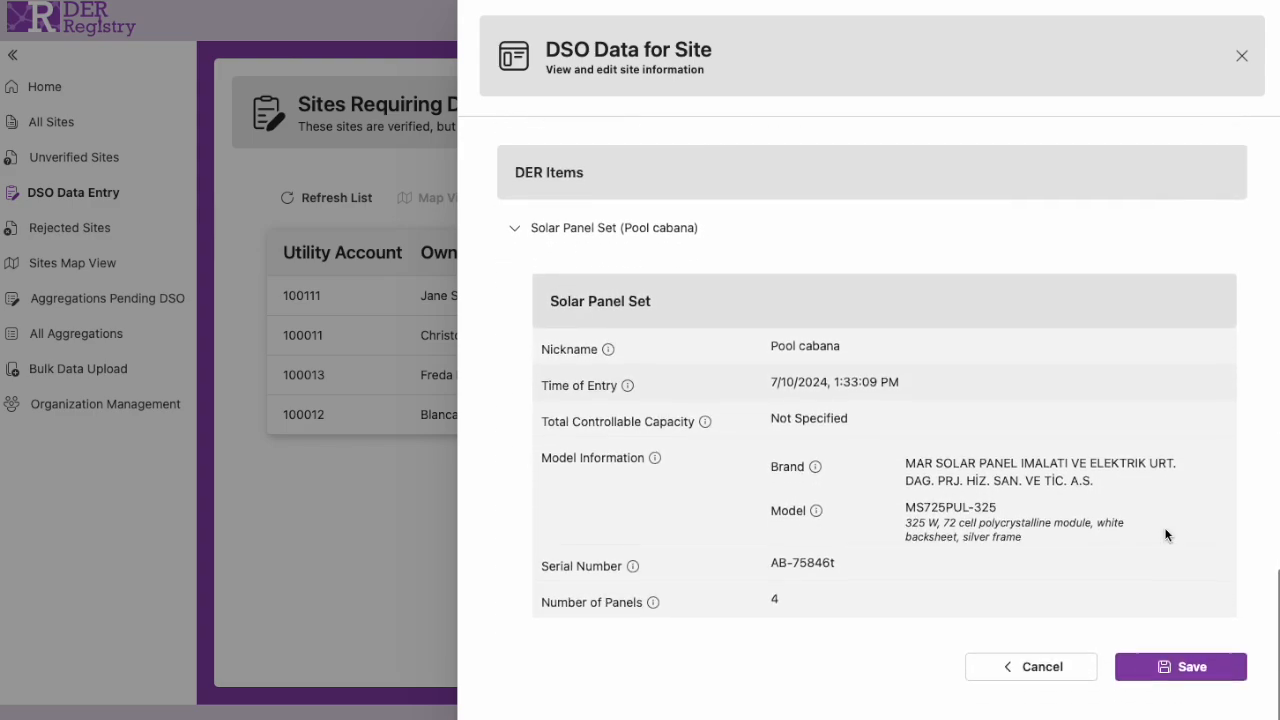
{"action": "left_click", "coordinate": [1193, 670]}
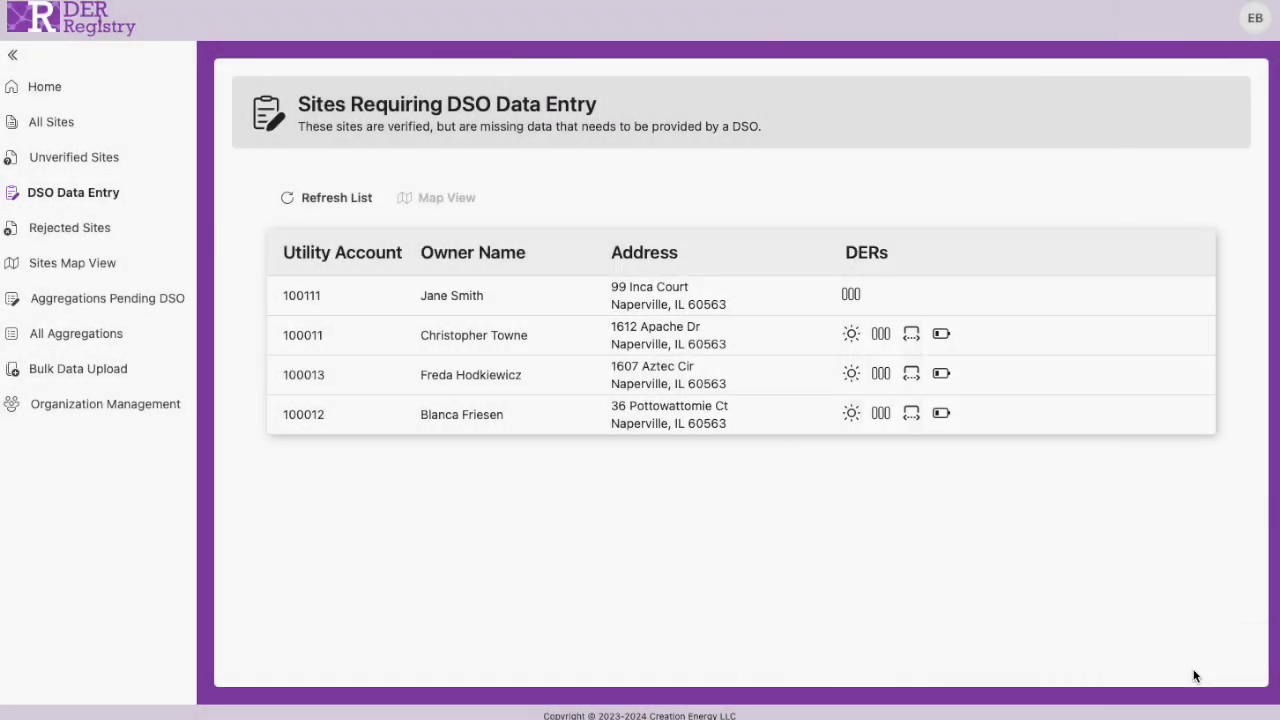
{"action": "left_click", "coordinate": [344, 208]}
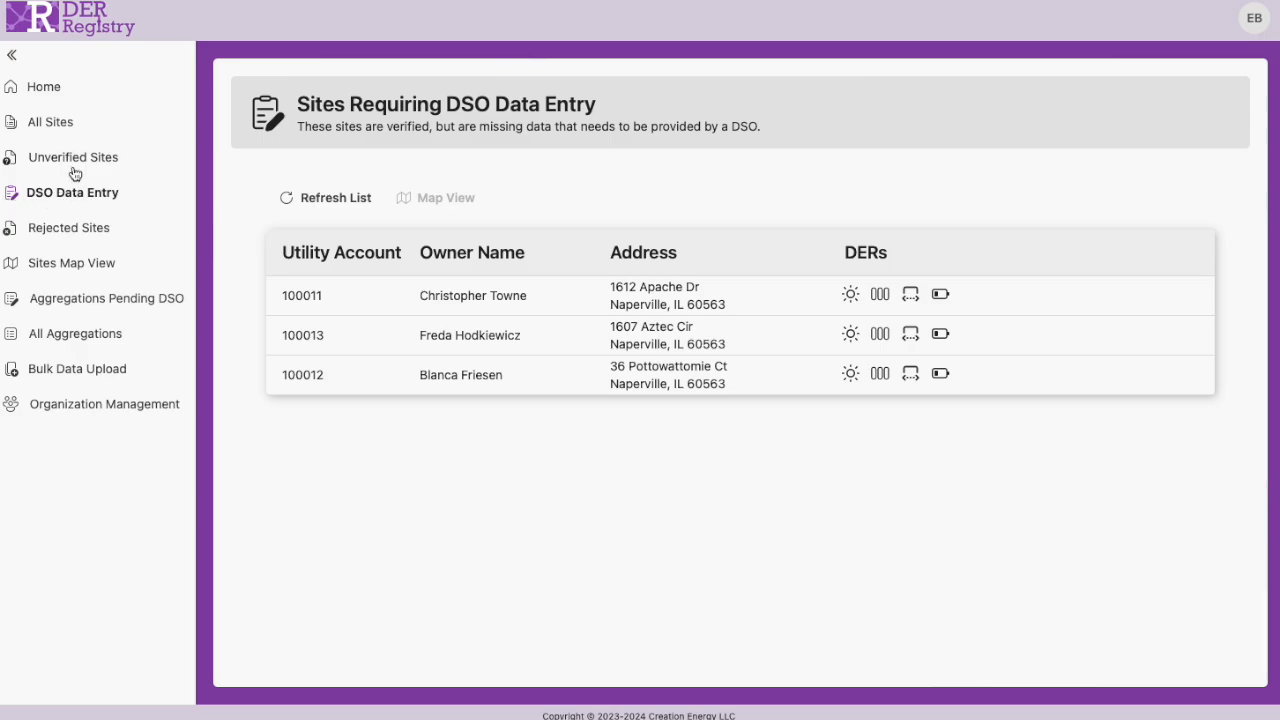
Examine the newly registered site's enrollment status and overview in the list of all sites, then return to the home page.
{"action": "left_click", "coordinate": [52, 122]}
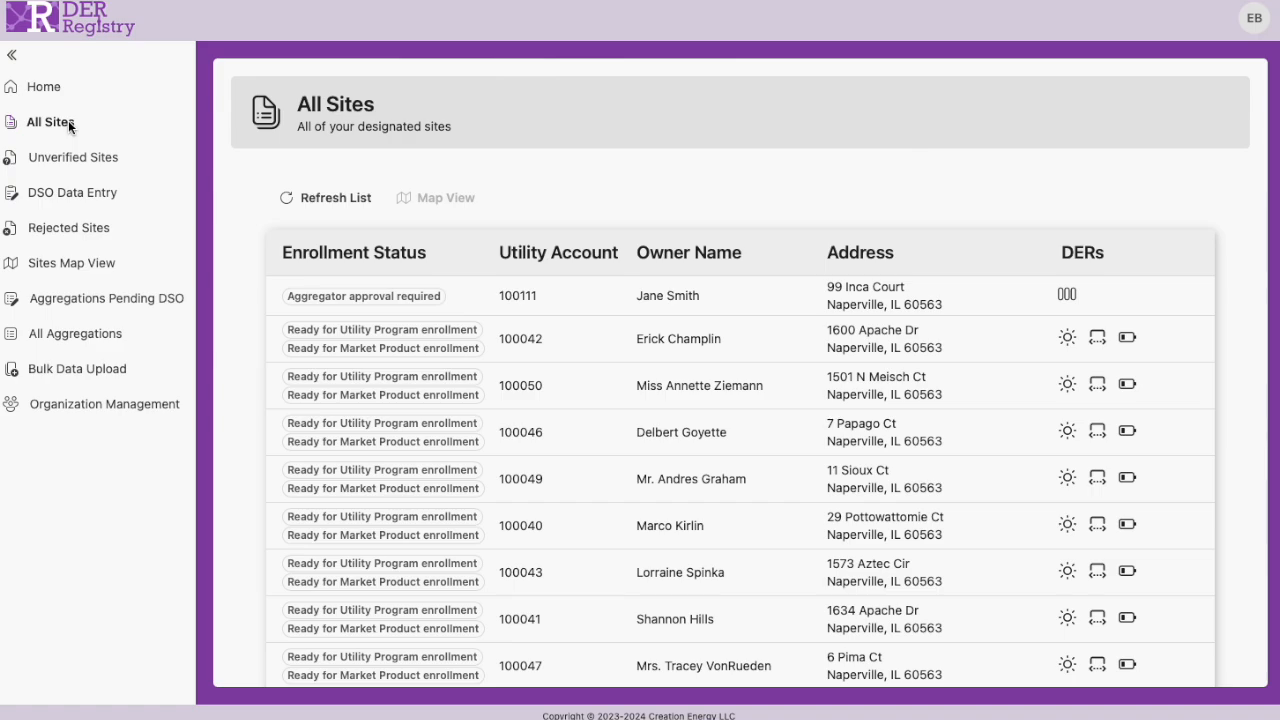
{"action": "left_click", "coordinate": [594, 307]}
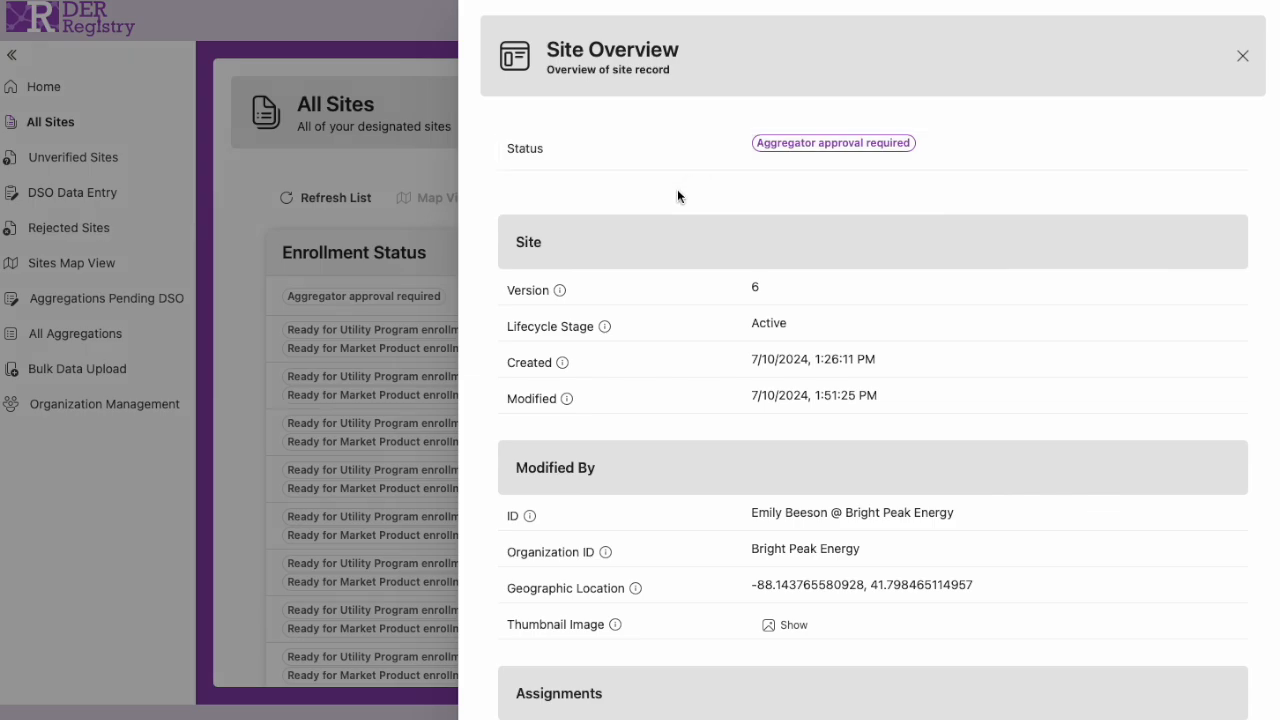
{"action": "left_click", "coordinate": [418, 197]}
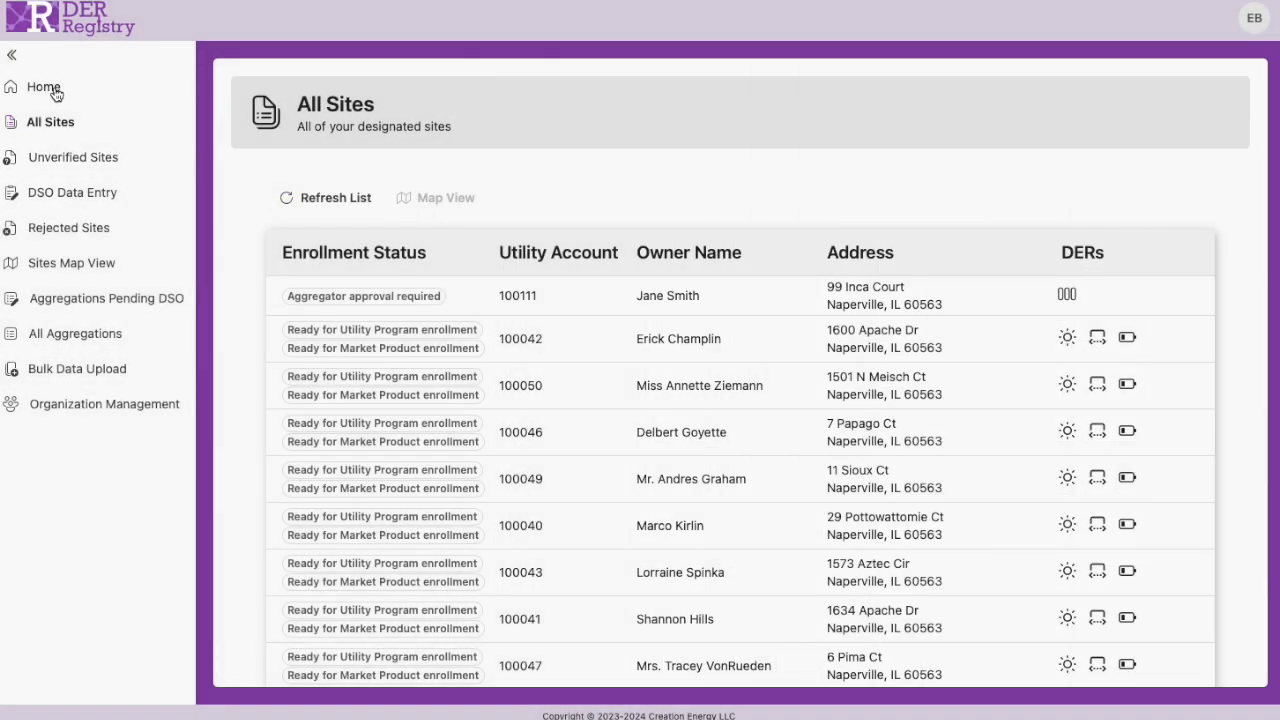
{"action": "left_click", "coordinate": [54, 88]}
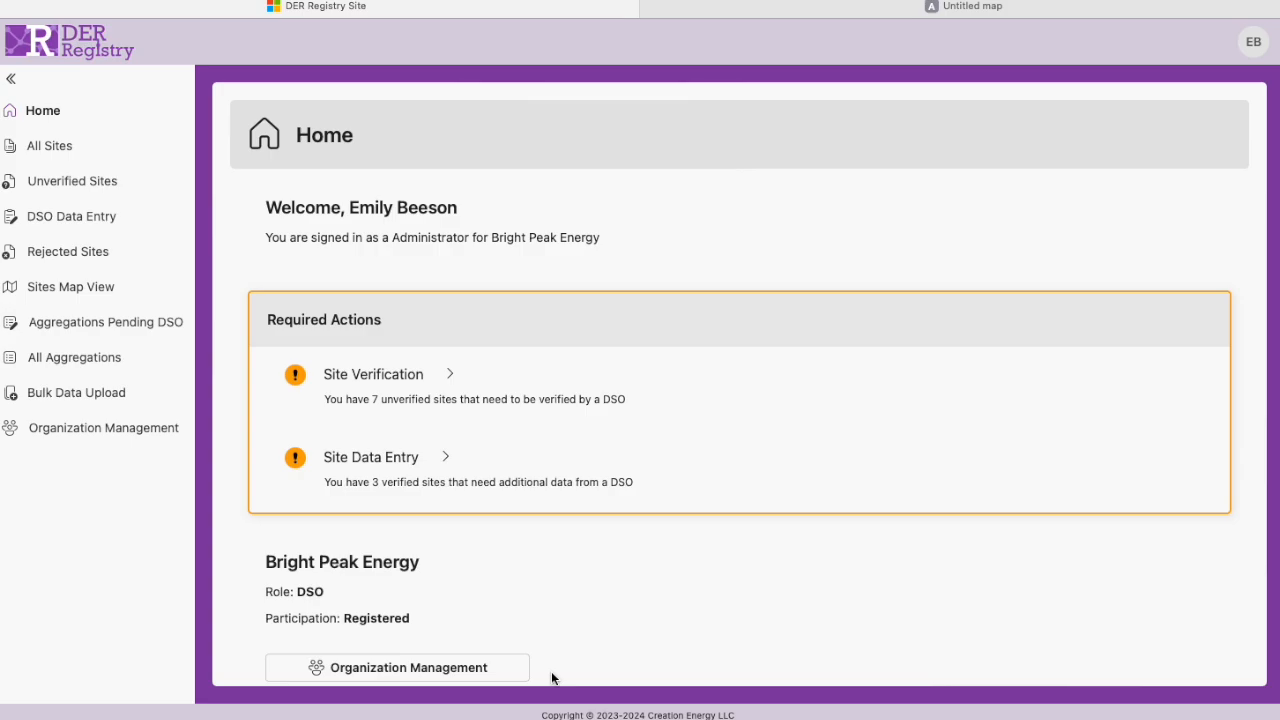
Launch the site map in ArcGIS and examine one mapped site's account, aggregator and substation details.
{"action": "left_click", "coordinate": [55, 290]}
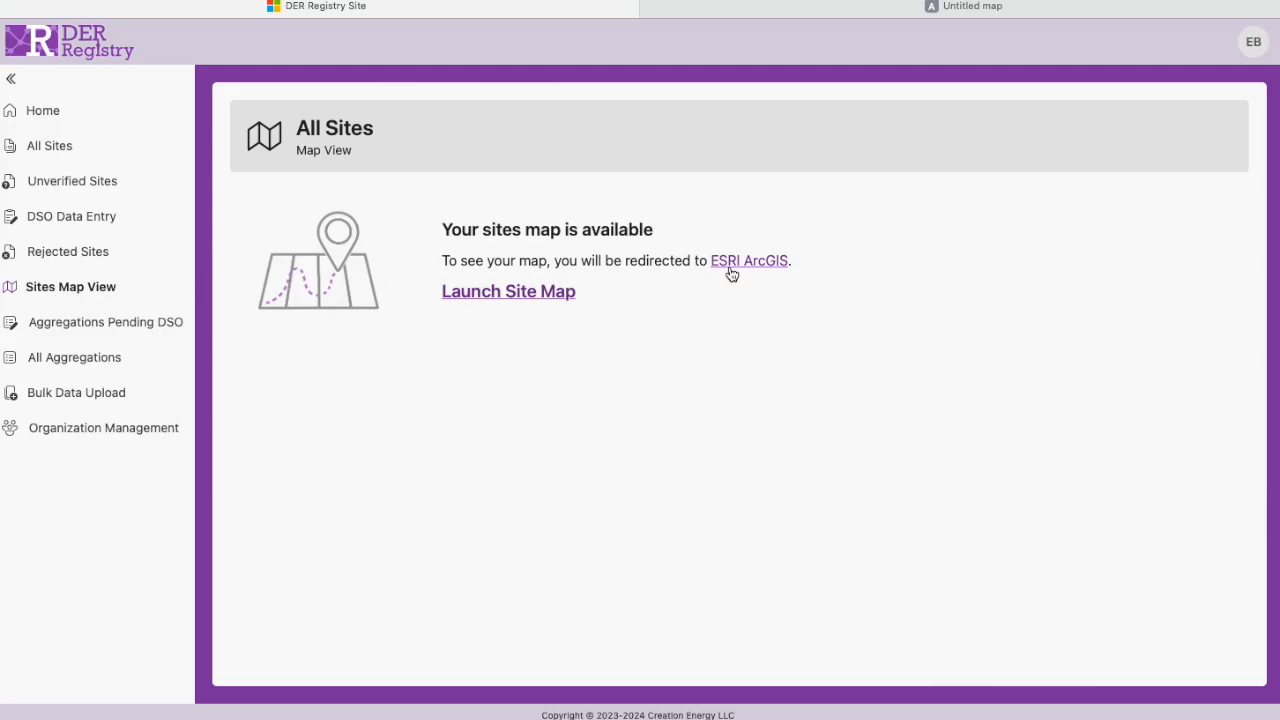
{"action": "left_click", "coordinate": [571, 296]}
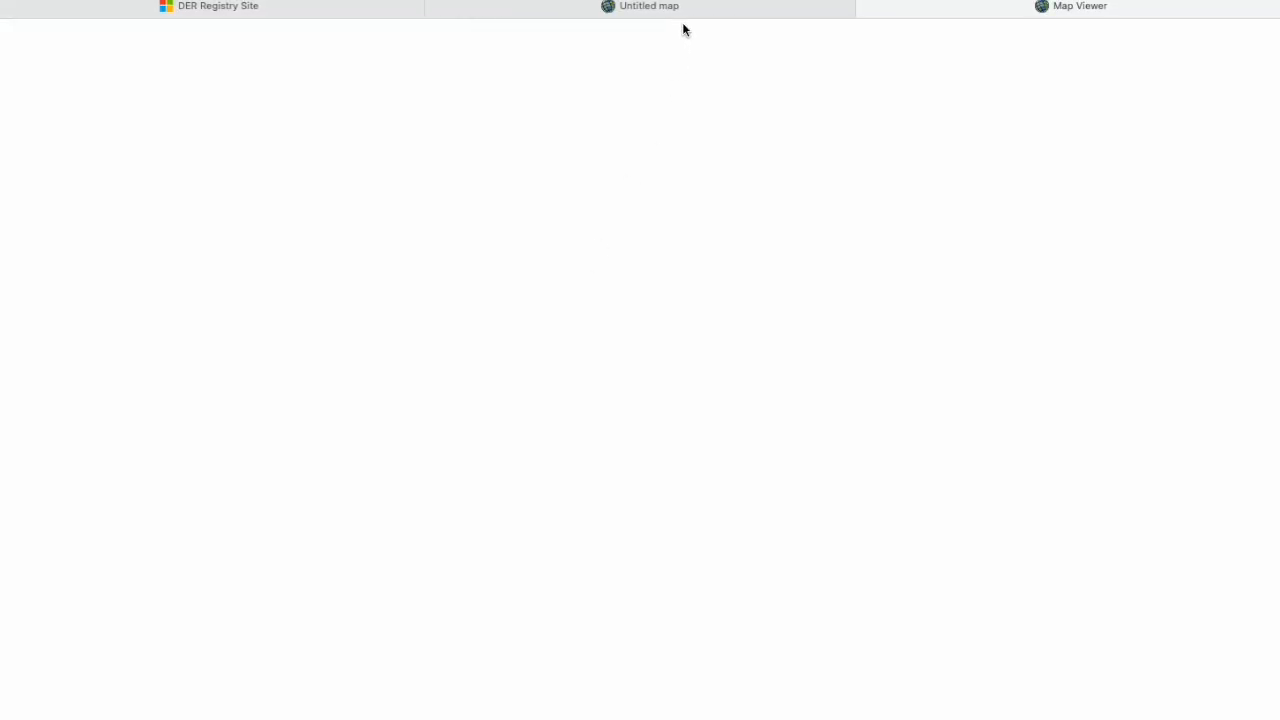
{"action": "left_click", "coordinate": [688, 10]}
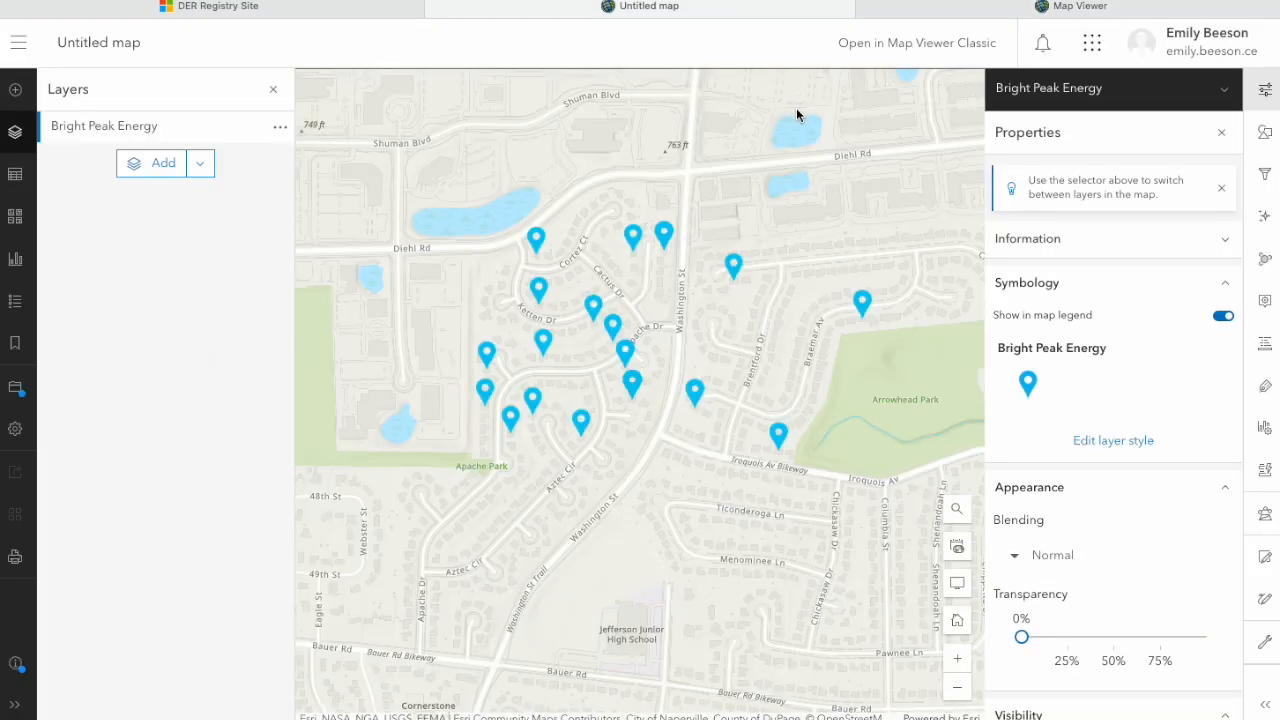
{"action": "left_click", "coordinate": [735, 264]}
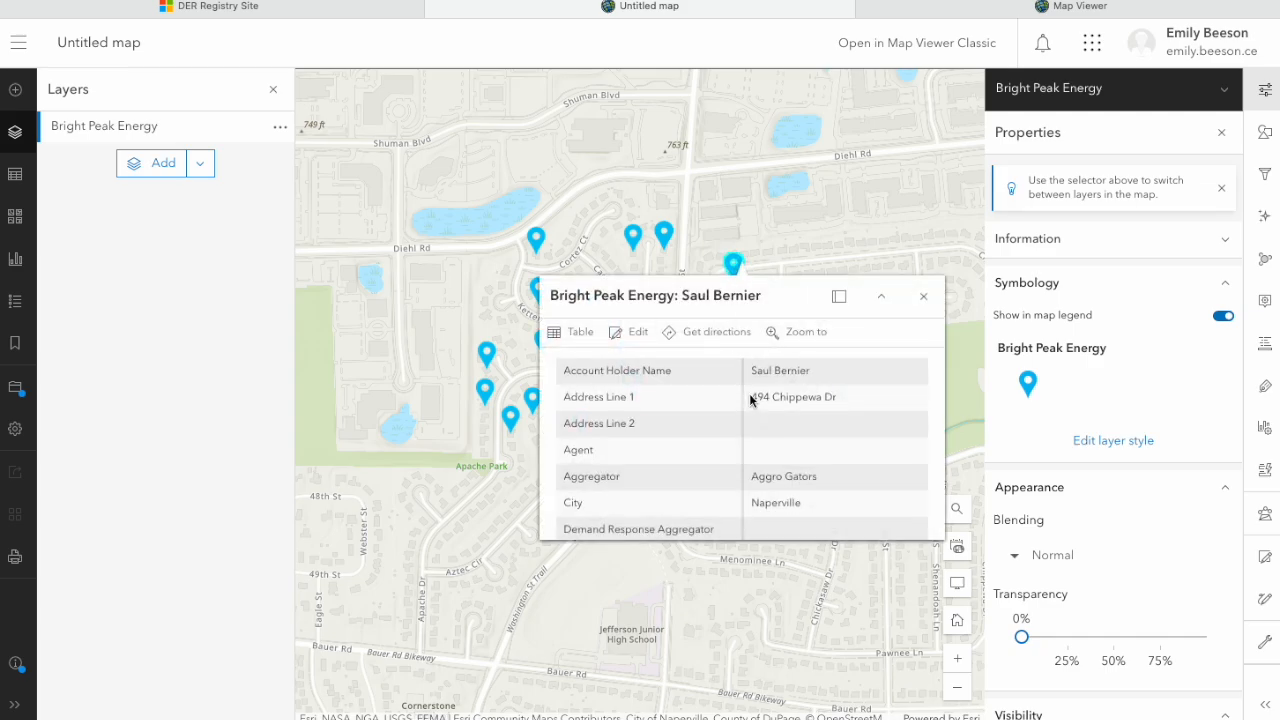
{"action": "scroll", "coordinate": [751, 398], "scroll_direction": "down", "scroll_amount": 3}
{"action": "scroll", "coordinate": [750, 399], "scroll_direction": "down", "scroll_amount": 4}
{"action": "scroll", "coordinate": [748, 393], "scroll_direction": "down", "scroll_amount": 4}
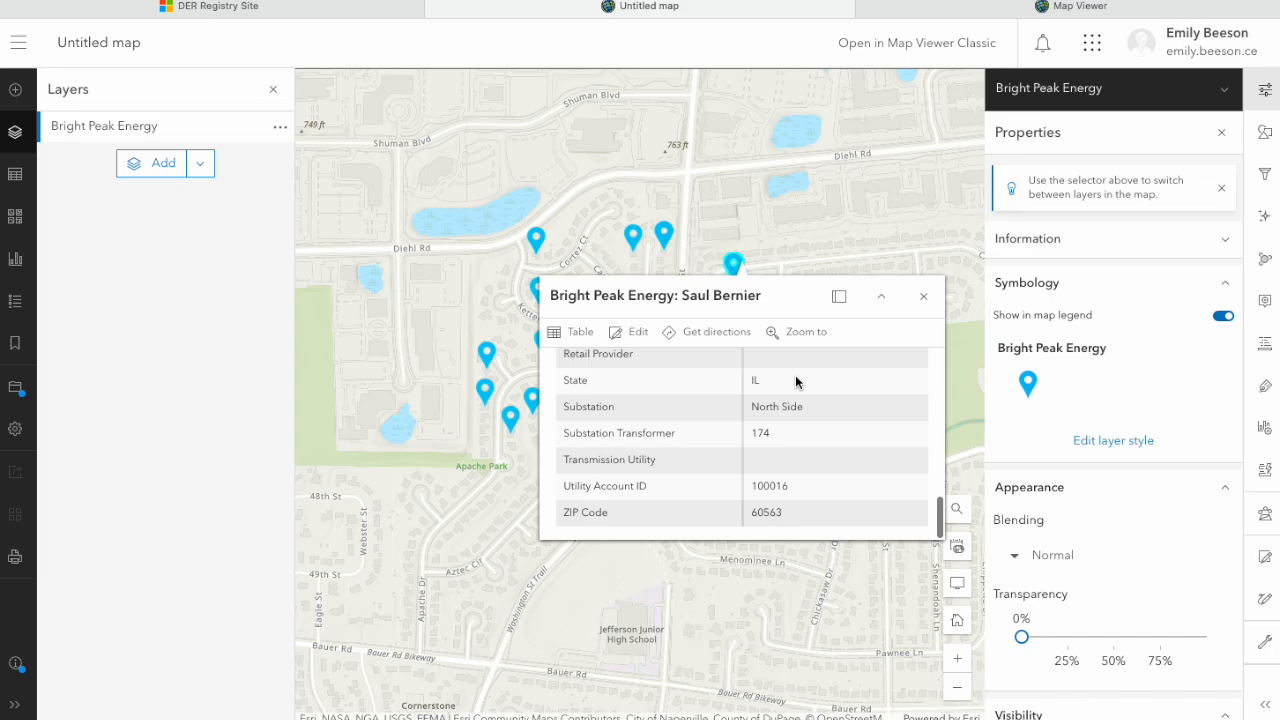
{"action": "left_click", "coordinate": [924, 297]}
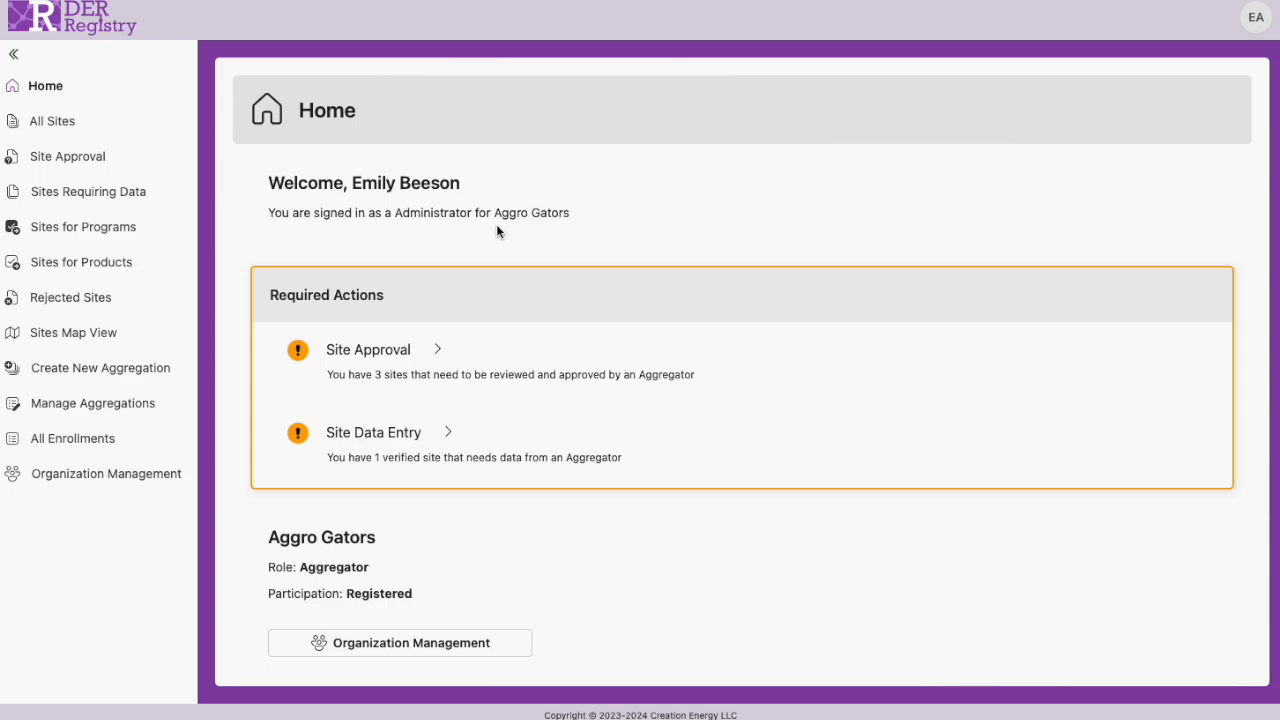
Review the overview of the newly registered site awaiting aggregator approval, including its assignments, documents and endorsements.
{"action": "left_click", "coordinate": [465, 364]}
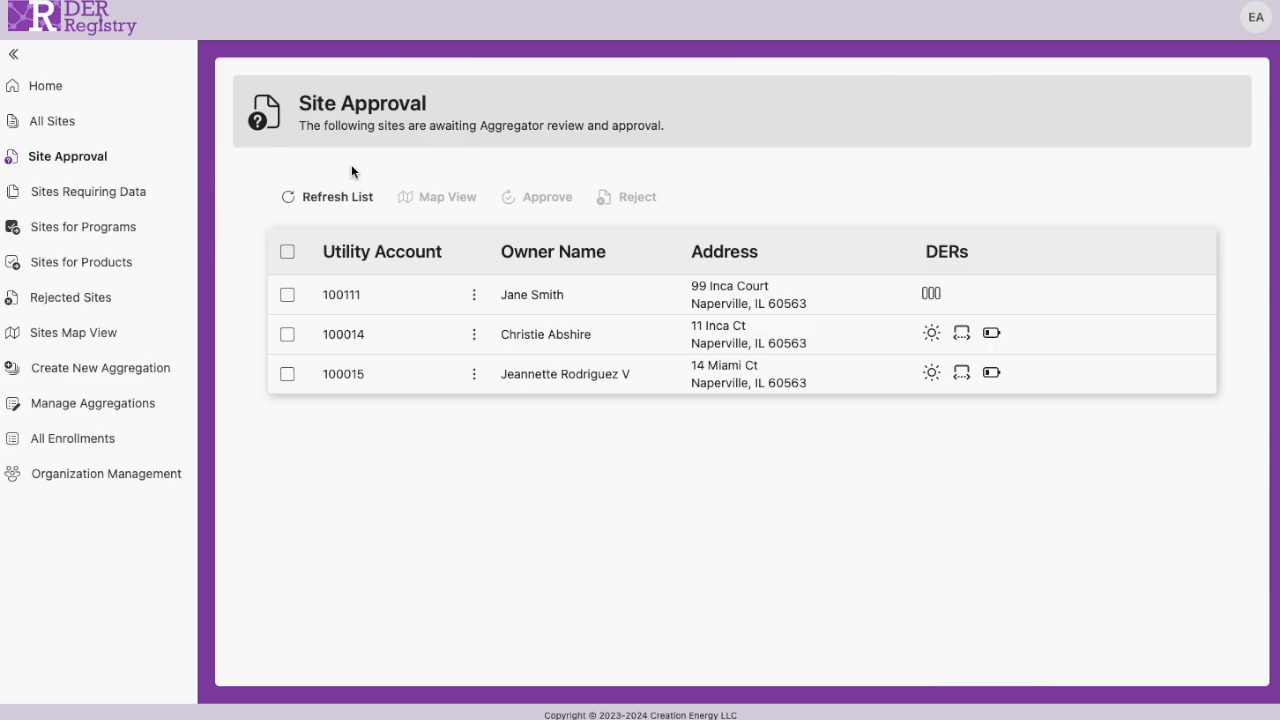
{"action": "left_click", "coordinate": [476, 296]}
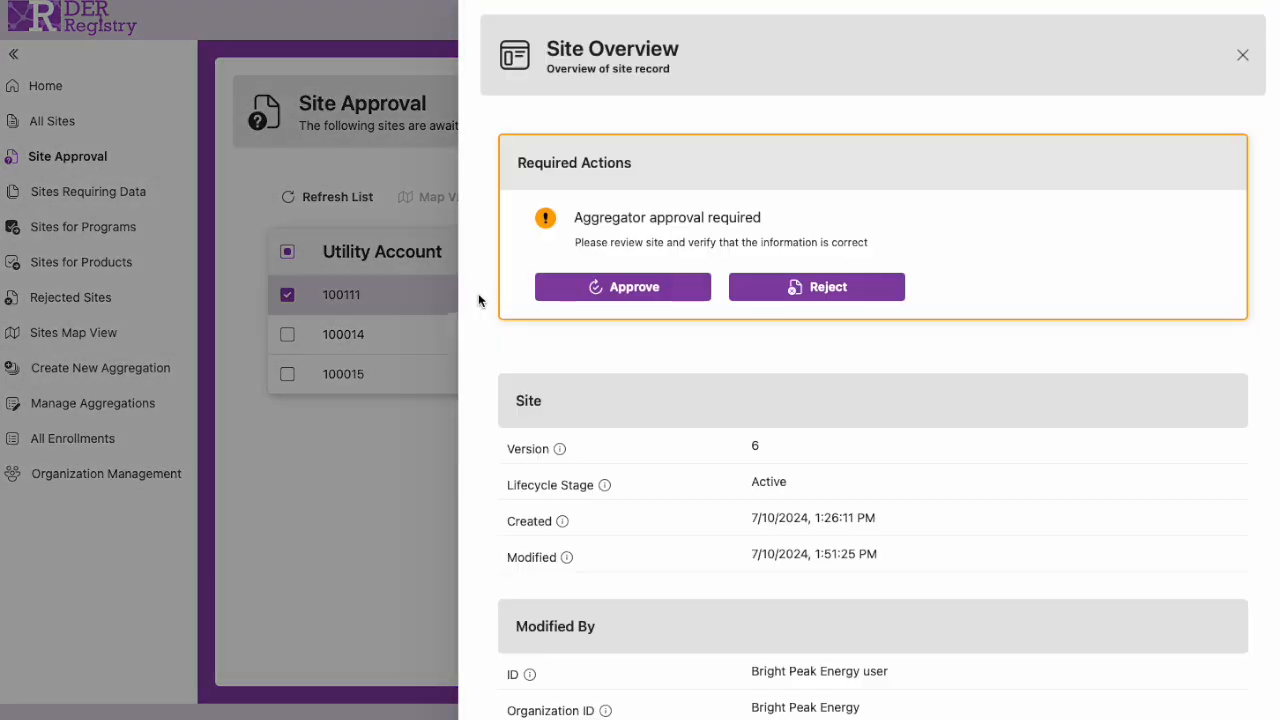
{"action": "scroll", "coordinate": [1036, 375], "scroll_direction": "down", "scroll_amount": 12}
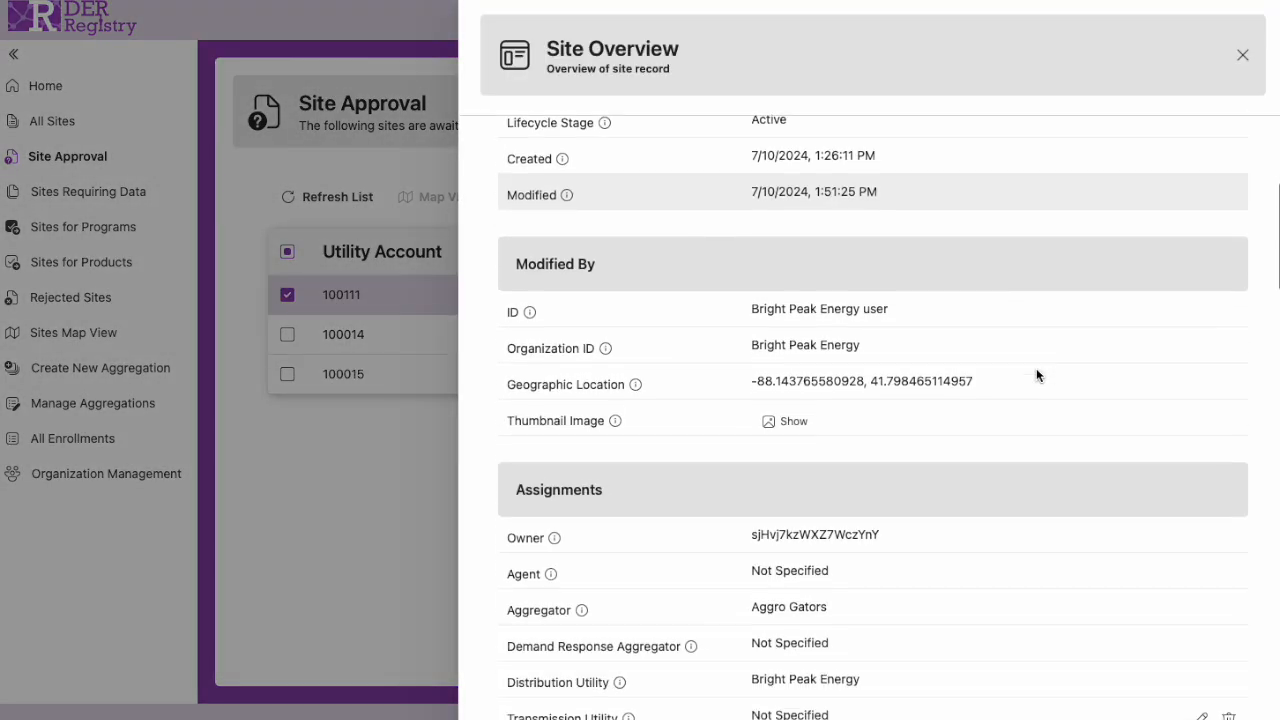
{"action": "scroll", "coordinate": [1036, 375], "scroll_direction": "down", "scroll_amount": 10}
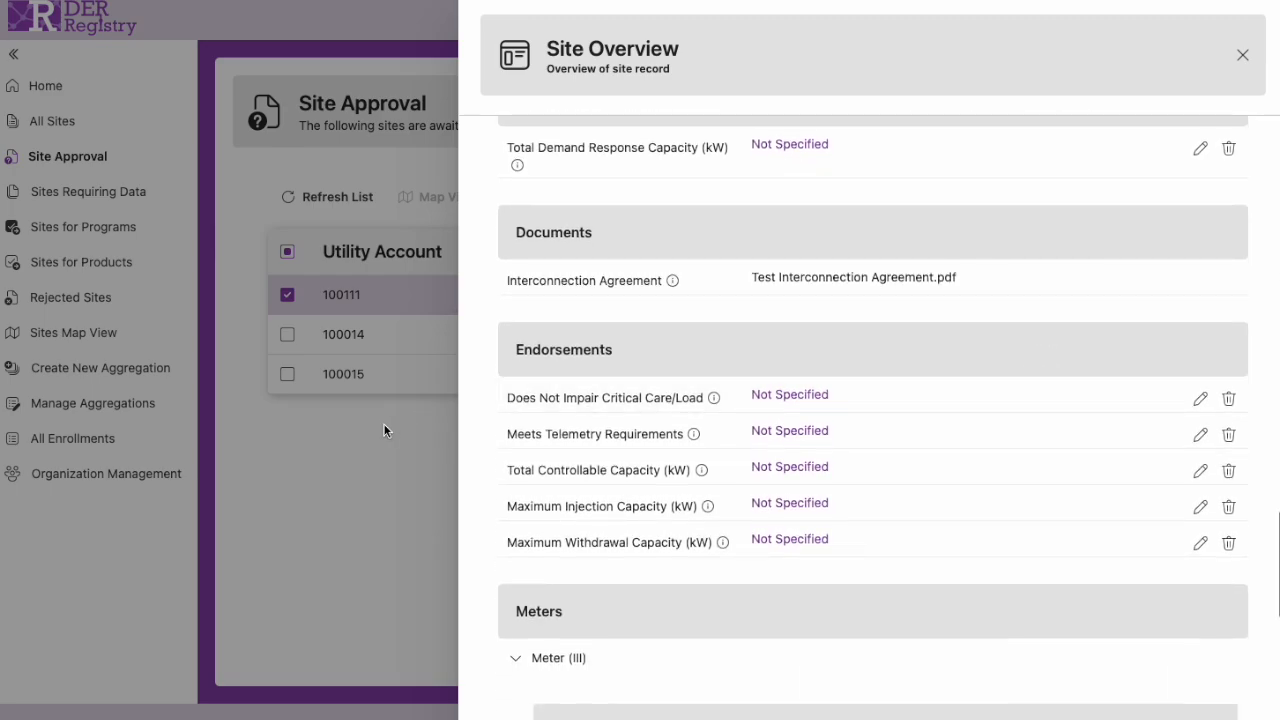
{"action": "left_click", "coordinate": [368, 438]}
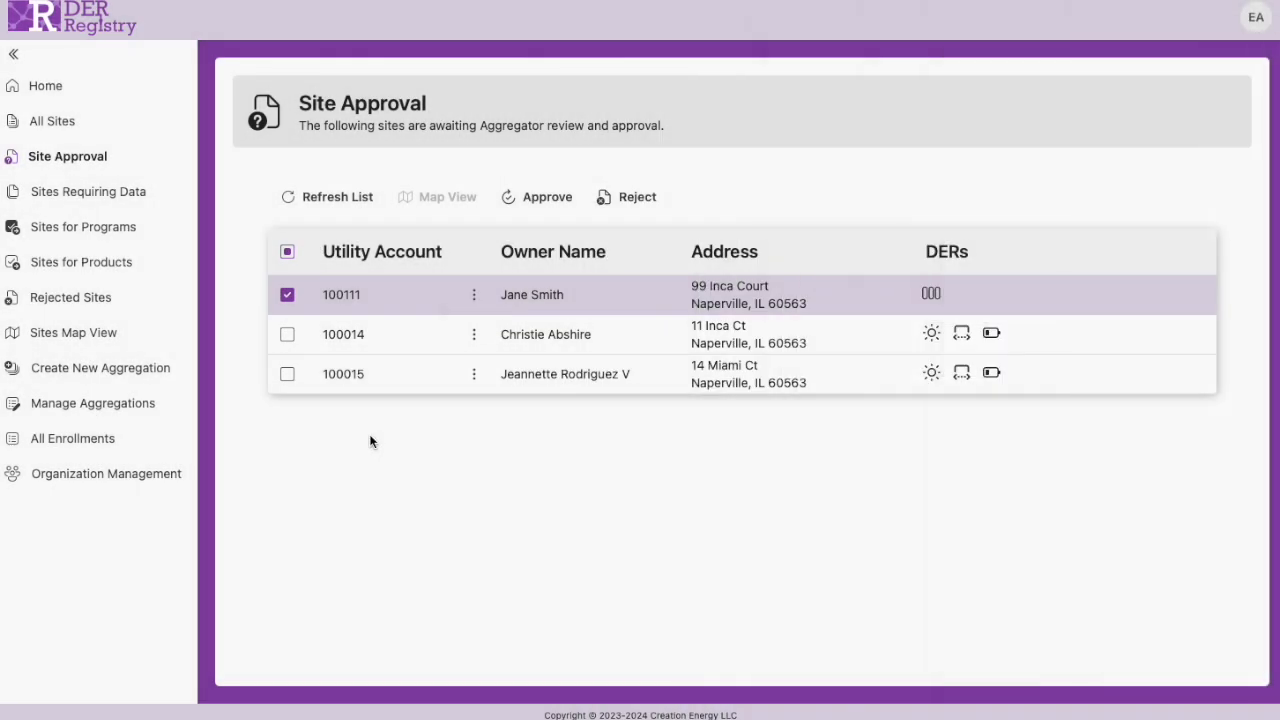
{"action": "left_click", "coordinate": [636, 198]}
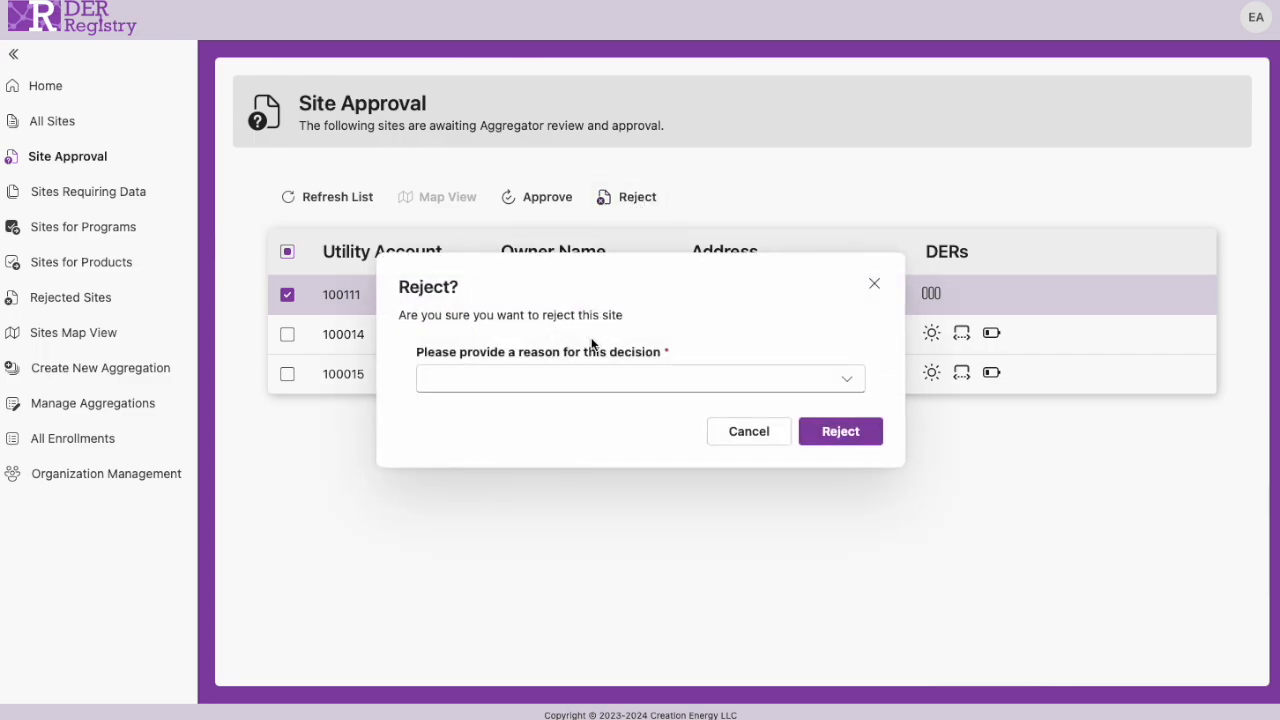
{"action": "left_click", "coordinate": [579, 391]}
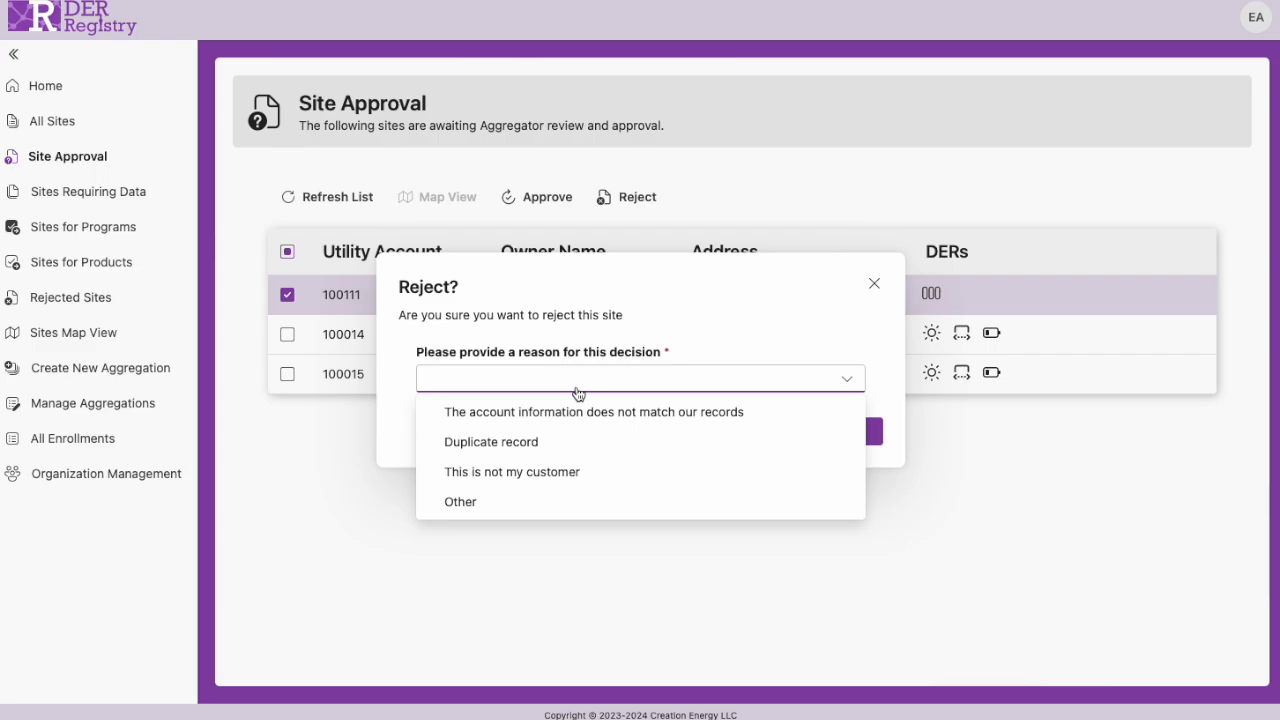
{"action": "left_click", "coordinate": [703, 325]}
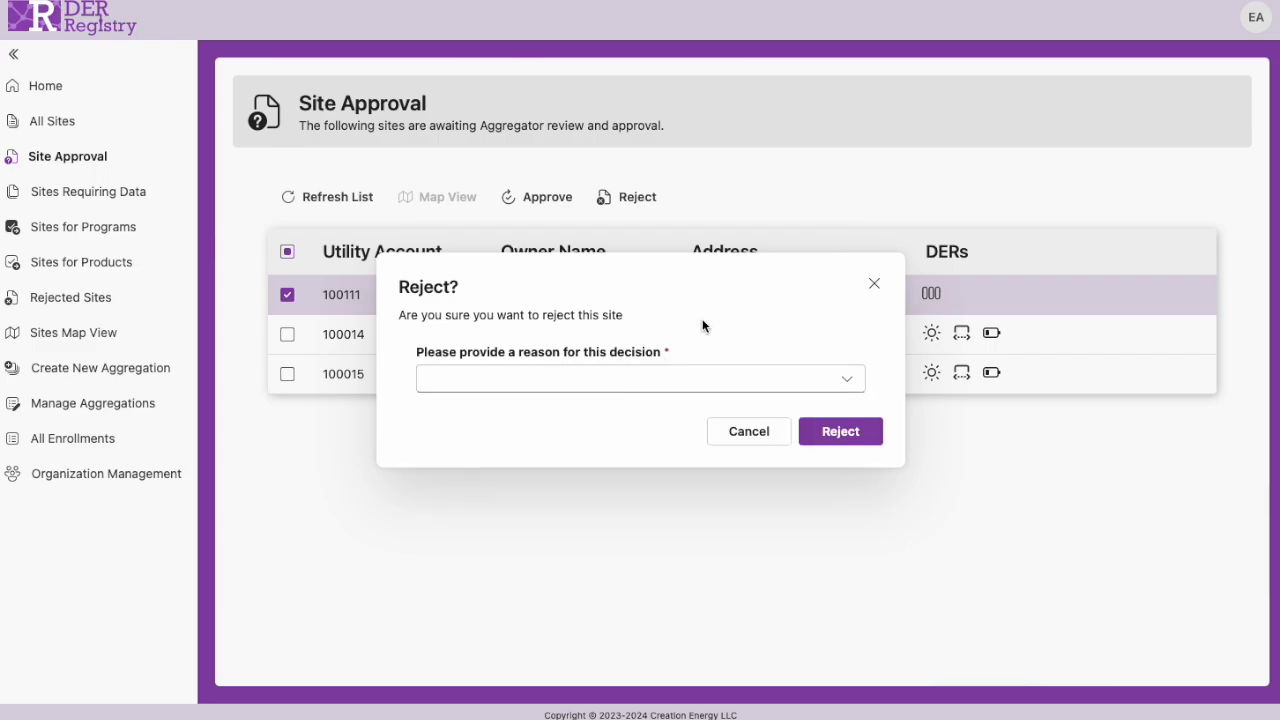
{"action": "left_click", "coordinate": [738, 433]}
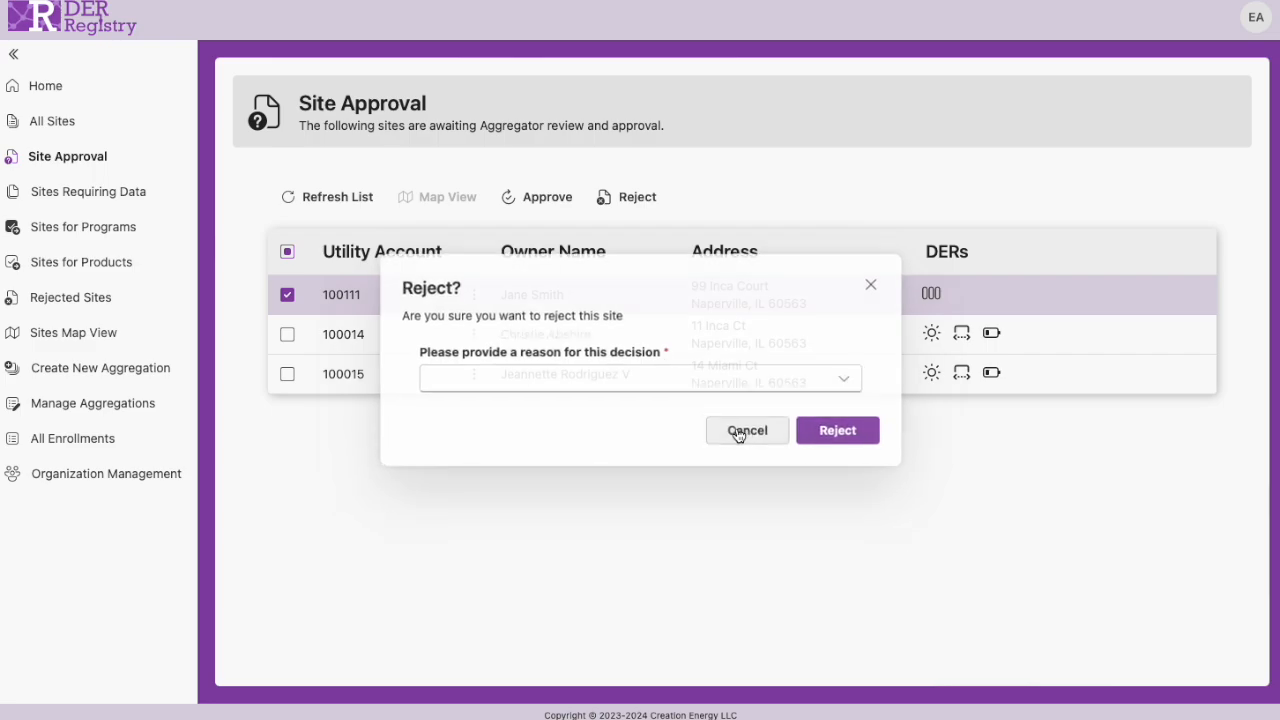
Approve the selected site as its aggregator and check its enrollment status in the list of all sites.
{"action": "left_click", "coordinate": [545, 197]}
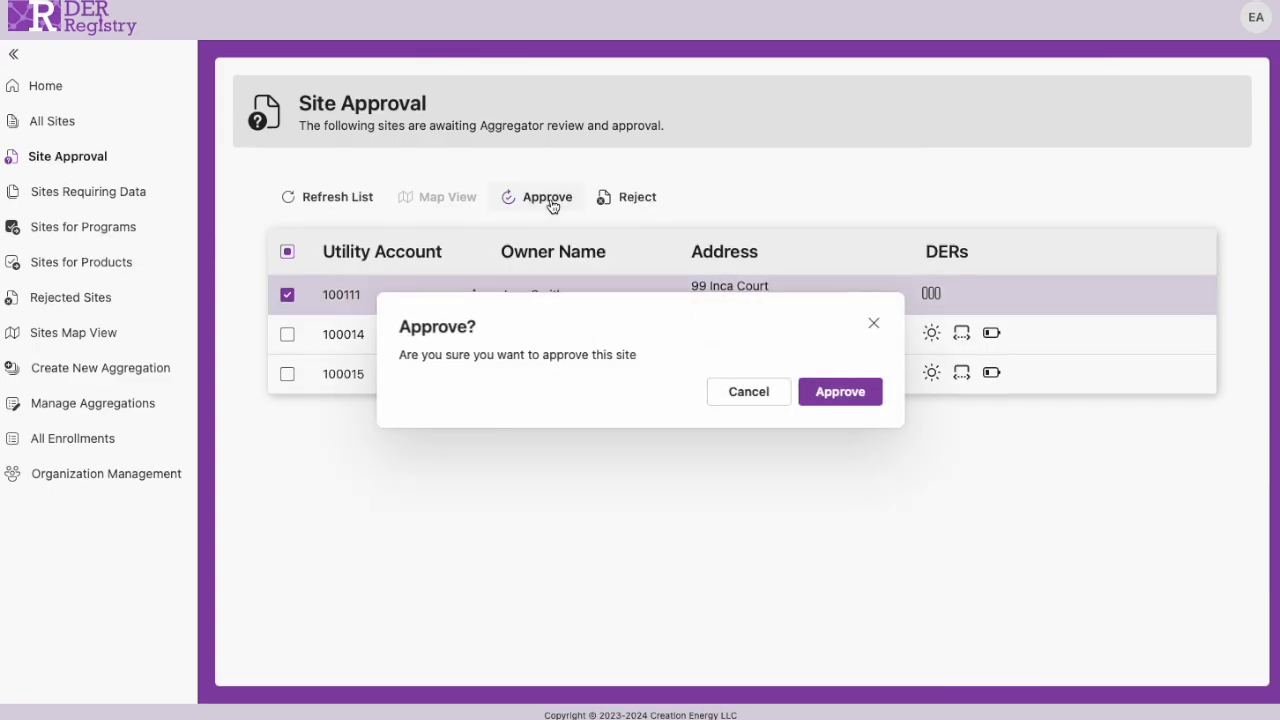
{"action": "left_click", "coordinate": [838, 395]}
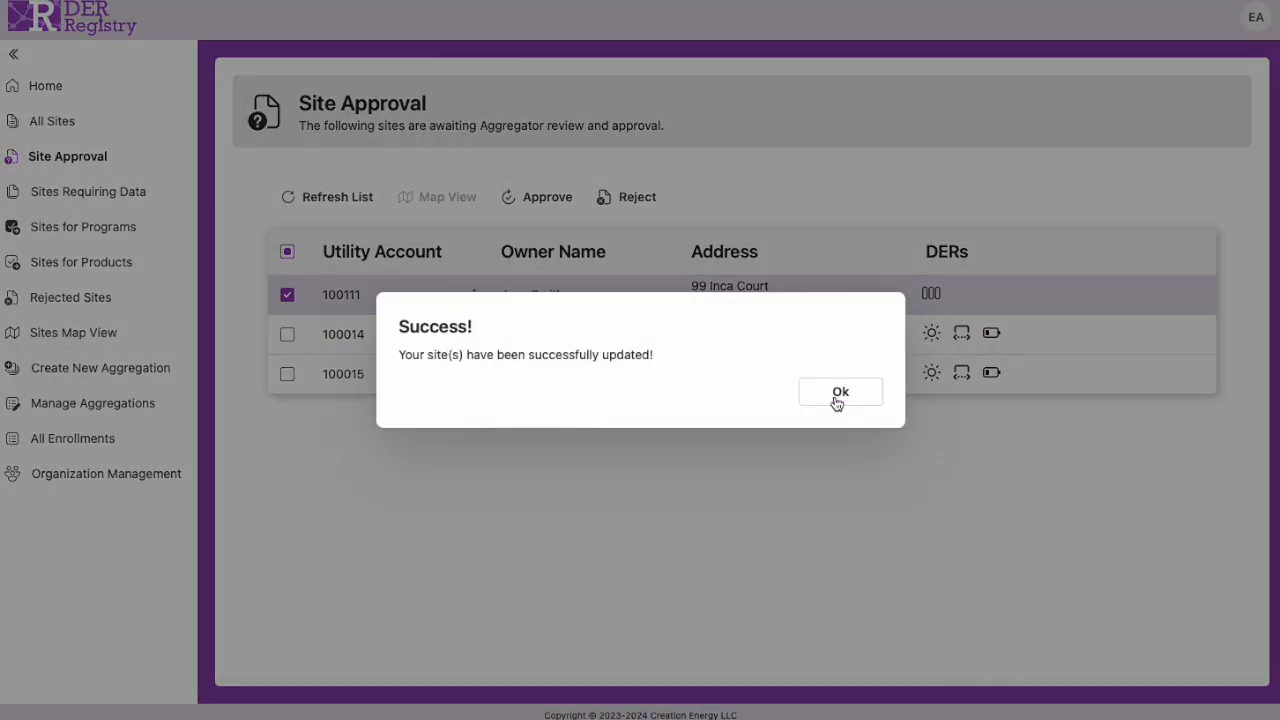
{"action": "left_click", "coordinate": [838, 397]}
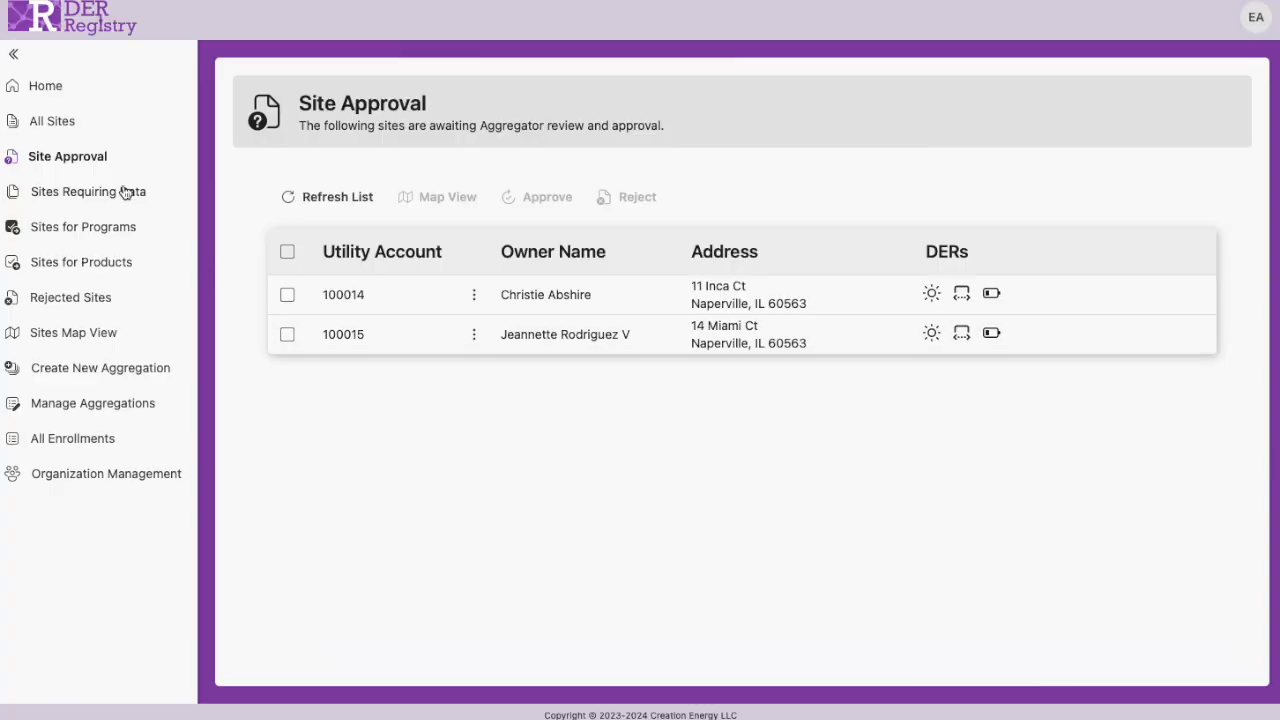
{"action": "left_click", "coordinate": [44, 120]}
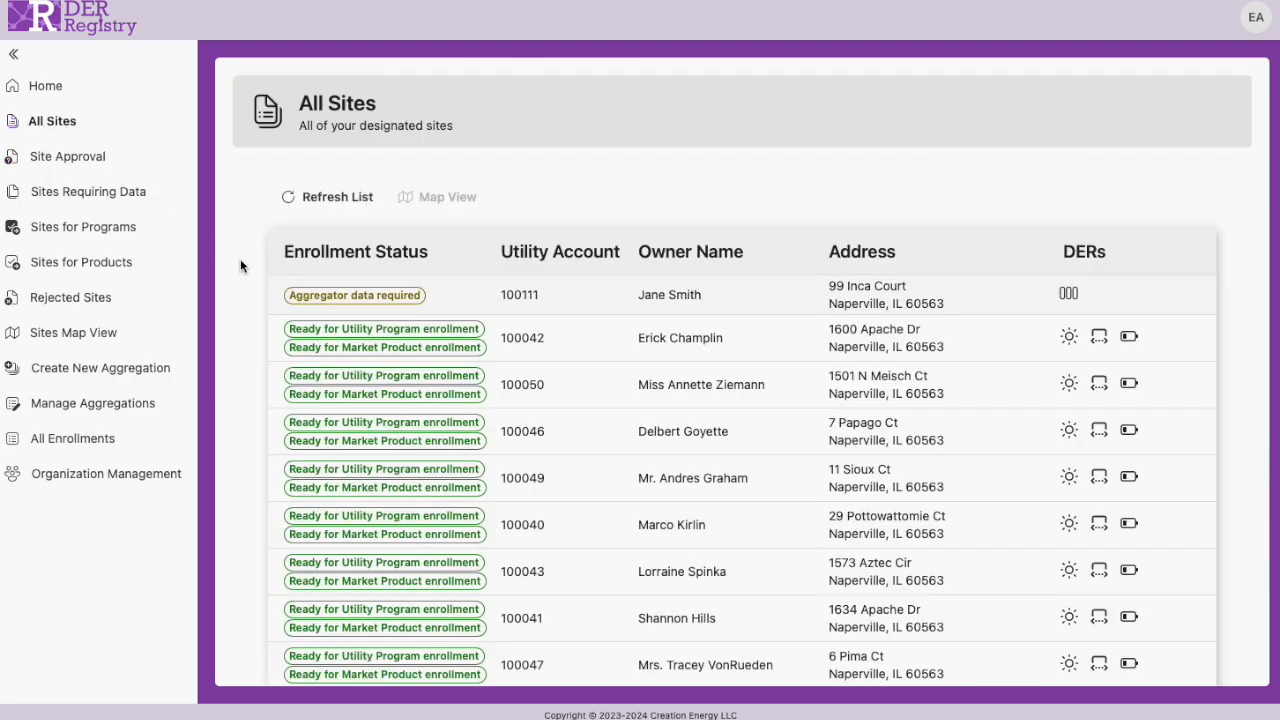
Open the newly approved site's record from the list of sites requiring aggregator data.
{"action": "left_click", "coordinate": [61, 91]}
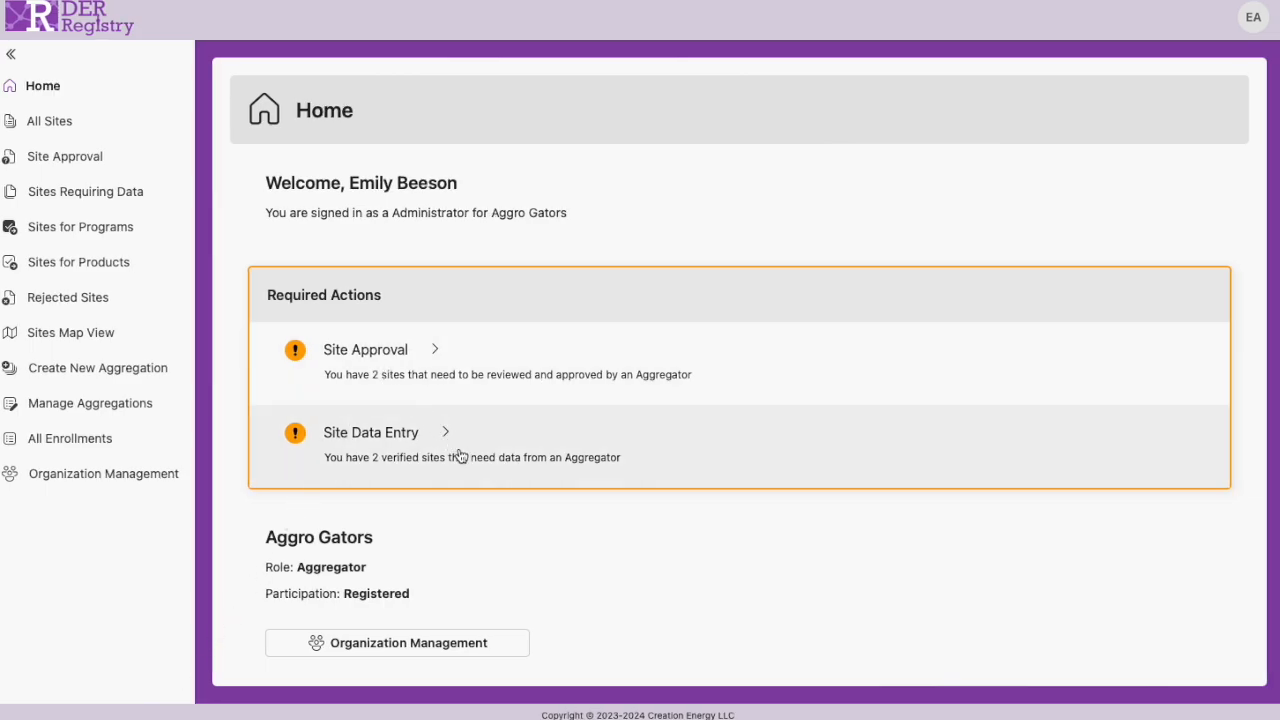
{"action": "left_click", "coordinate": [528, 431]}
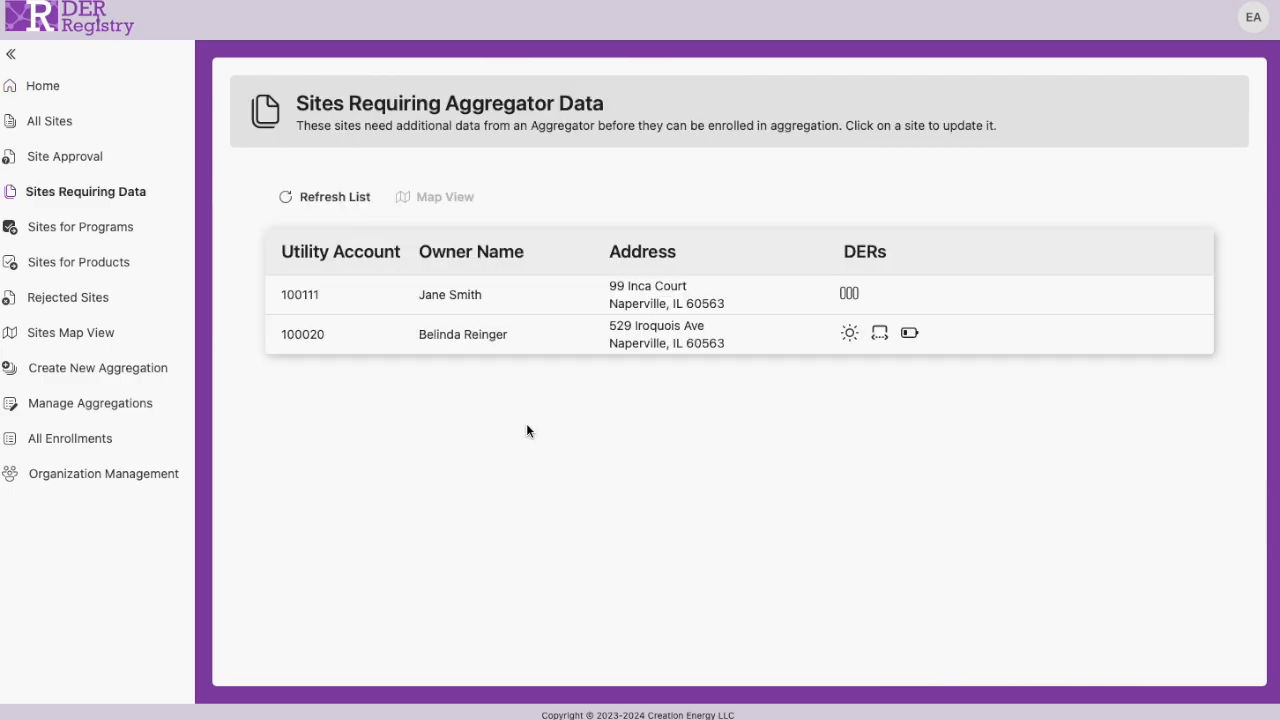
{"action": "left_click", "coordinate": [522, 296]}
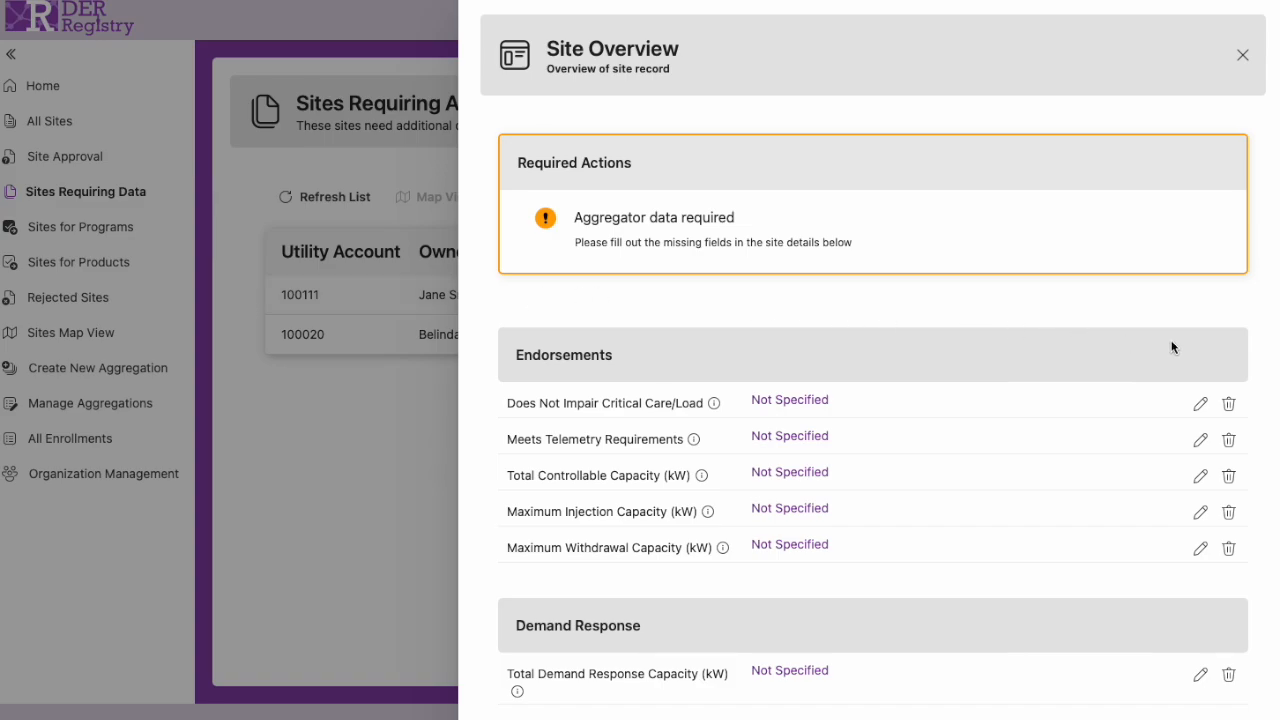
Set the site's Does Not Impair Critical Care/Load and Meets Telemetry Requirements endorsements to True.
{"action": "scroll", "coordinate": [1172, 347], "scroll_direction": "down", "scroll_amount": 2}
{"action": "left_click", "coordinate": [1200, 320]}
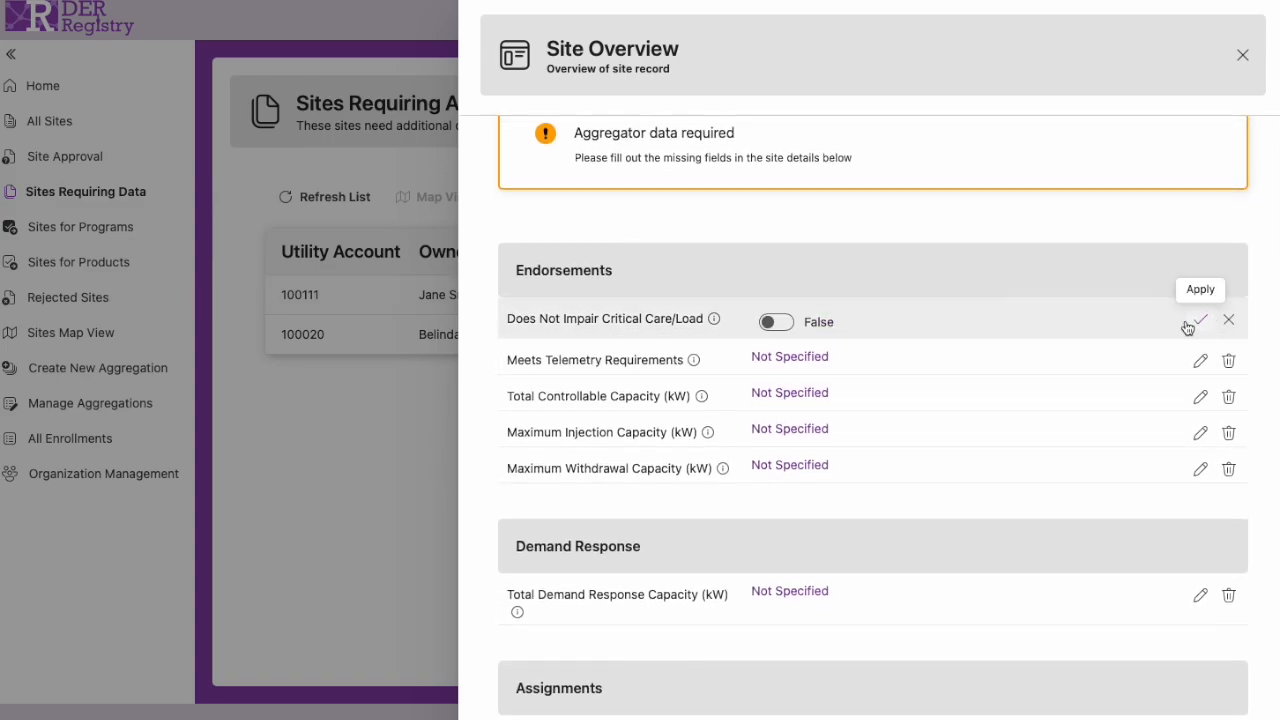
{"action": "left_click", "coordinate": [776, 322]}
{"action": "left_click", "coordinate": [1199, 329]}
{"action": "left_click", "coordinate": [1198, 368]}
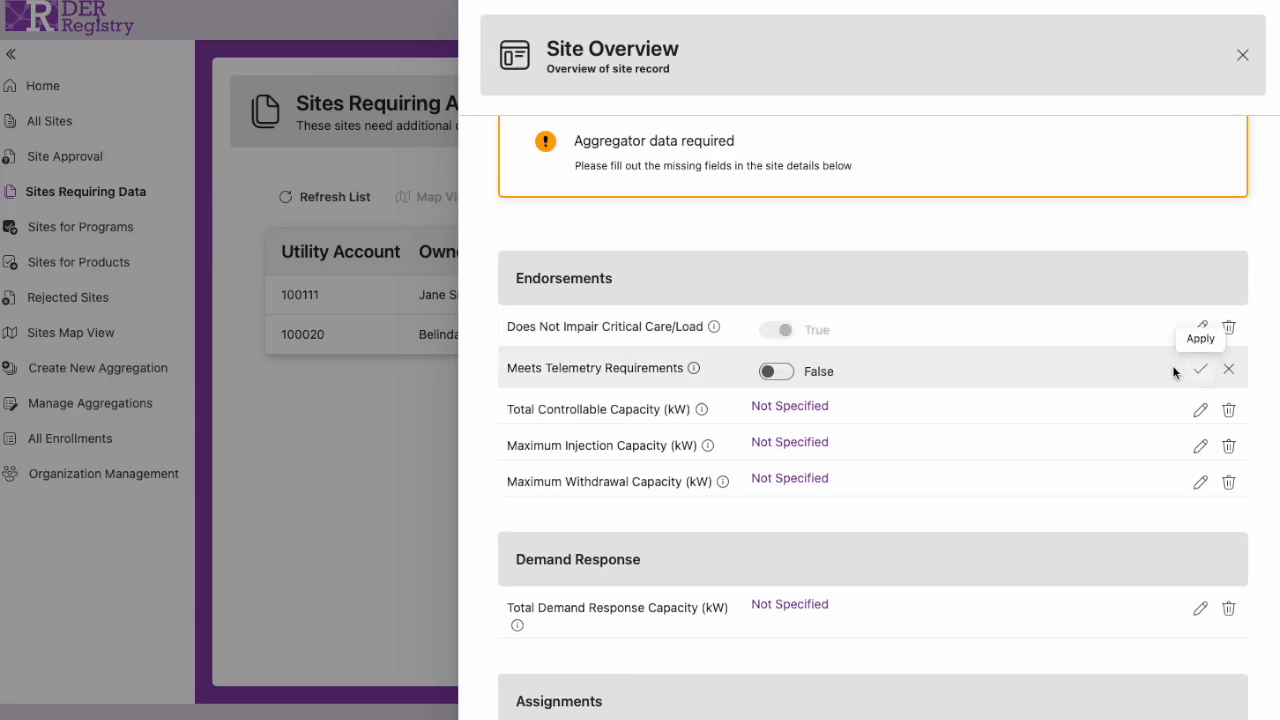
{"action": "left_click", "coordinate": [777, 372]}
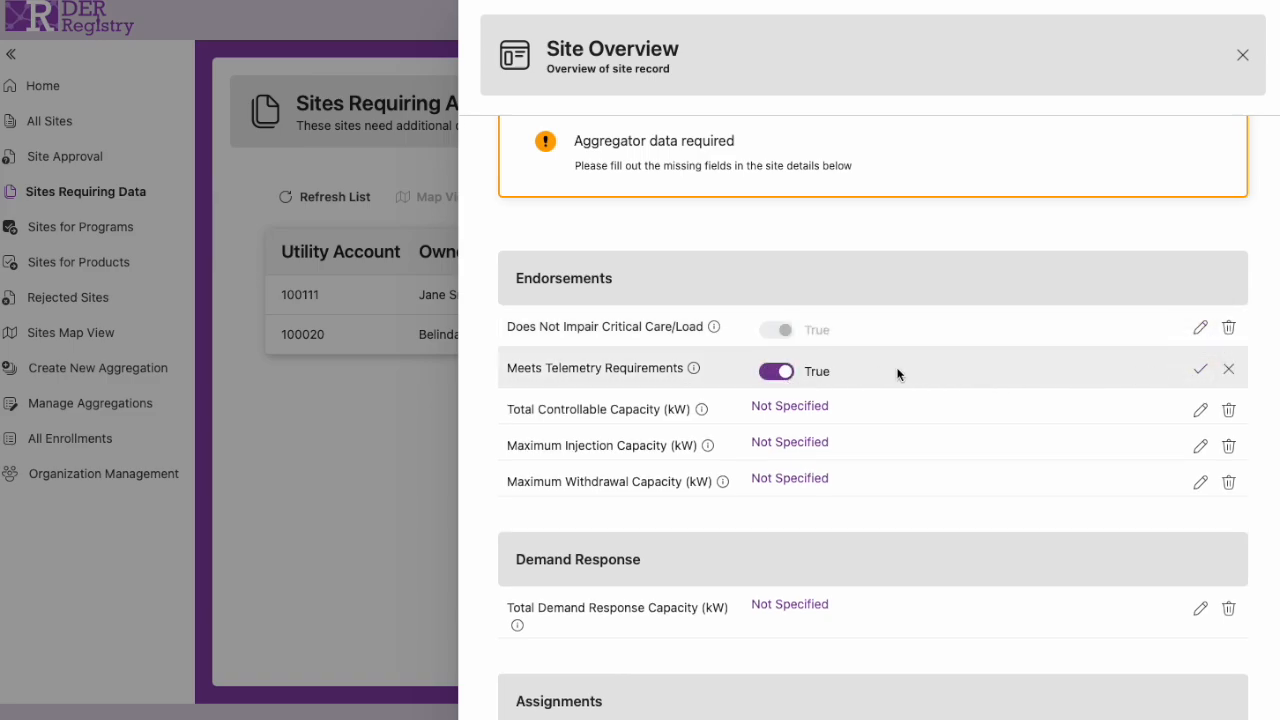
{"action": "left_click", "coordinate": [1199, 370]}
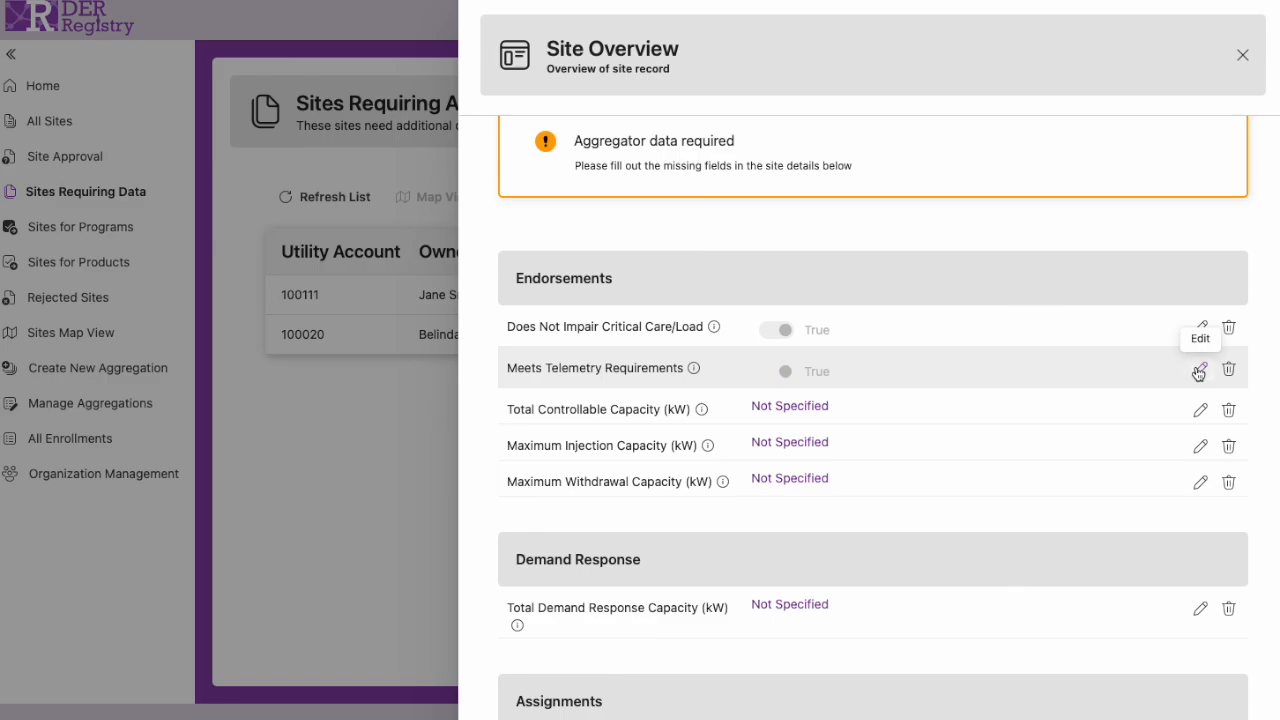
Set the site's Total Controllable Capacity, Maximum Injection Capacity and Maximum Withdrawal Capacity to 3 kW each.
{"action": "left_click", "coordinate": [1200, 410]}
{"action": "left_click", "coordinate": [958, 409]}
{"action": "type", "text": "3"}
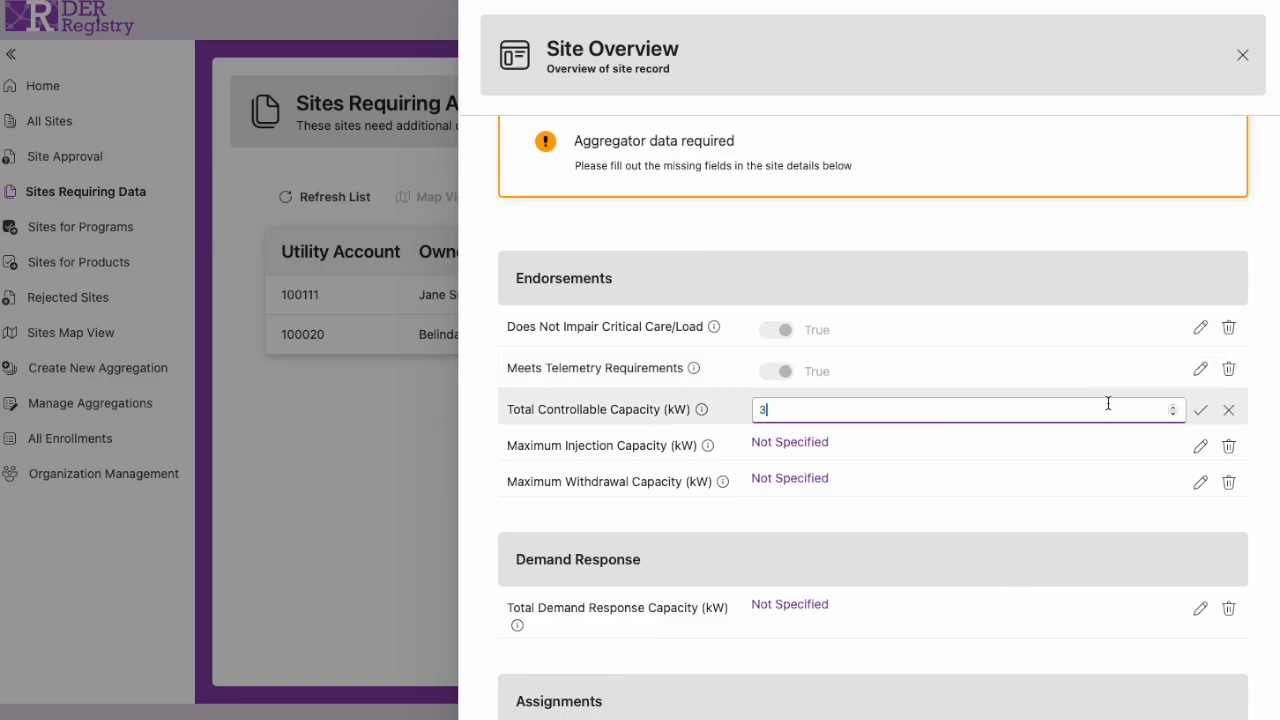
{"action": "left_click", "coordinate": [1200, 410]}
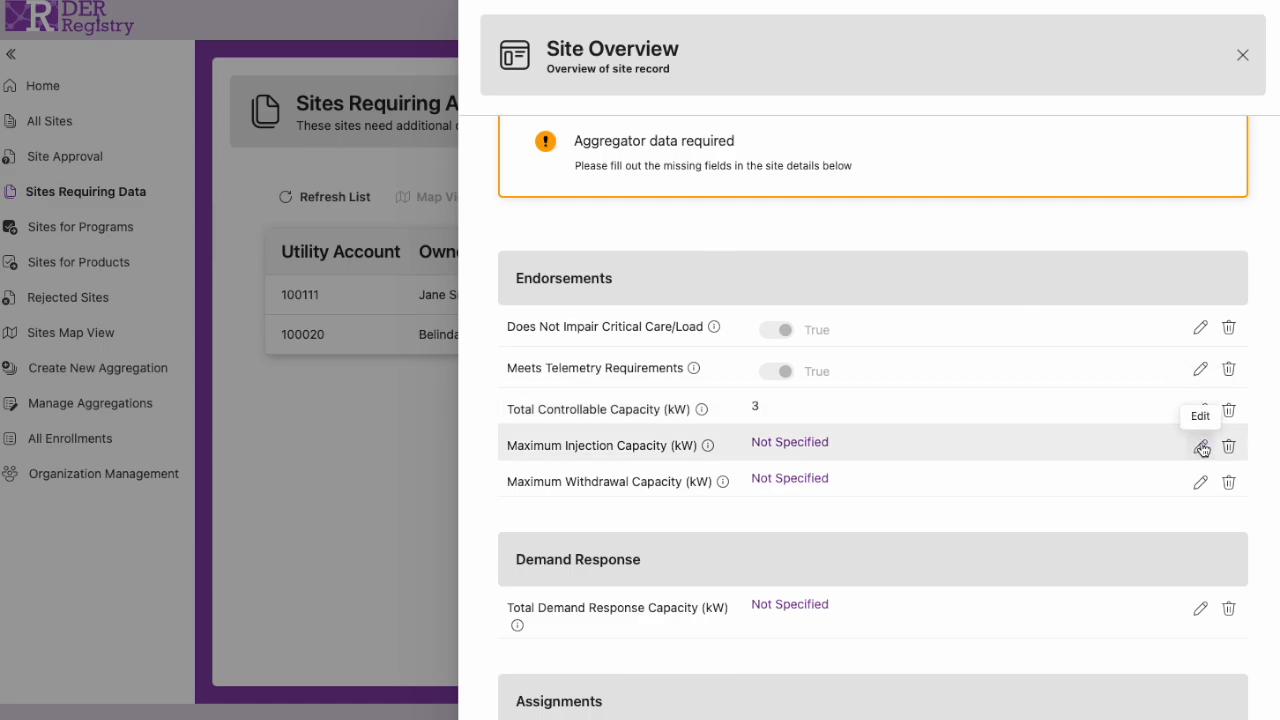
{"action": "left_click", "coordinate": [1202, 450]}
{"action": "left_click", "coordinate": [1037, 449]}
{"action": "type", "text": "3"}
{"action": "left_click", "coordinate": [1200, 446]}
{"action": "left_click", "coordinate": [1200, 482]}
{"action": "left_click", "coordinate": [1036, 484]}
{"action": "type", "text": "3"}
{"action": "left_click", "coordinate": [1201, 484]}
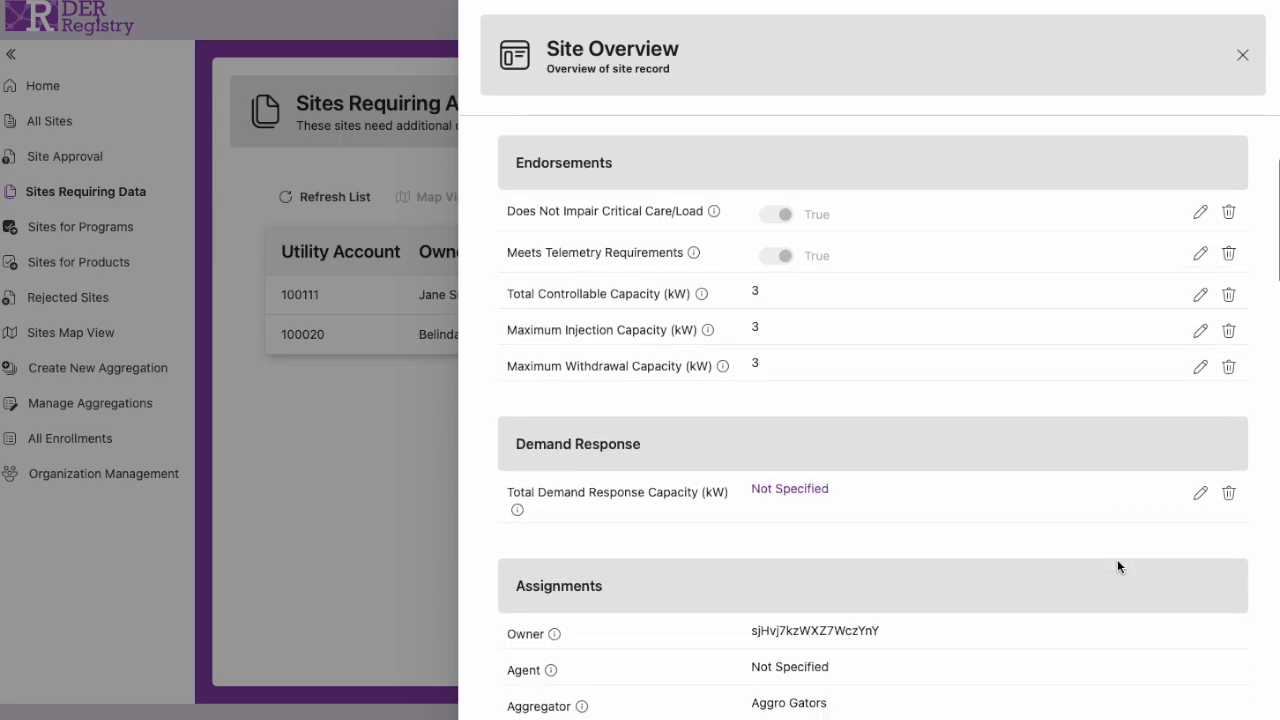
Set the site's Total Demand Response Capacity to 3 kW.
{"action": "left_click", "coordinate": [1199, 489]}
{"action": "left_click", "coordinate": [1030, 488]}
{"action": "type", "text": "3"}
{"action": "left_click", "coordinate": [1201, 488]}
Assign Creation Energy ISO as the site's ISO/RTO.
{"action": "scroll", "coordinate": [1126, 546], "scroll_direction": "down", "scroll_amount": 5}
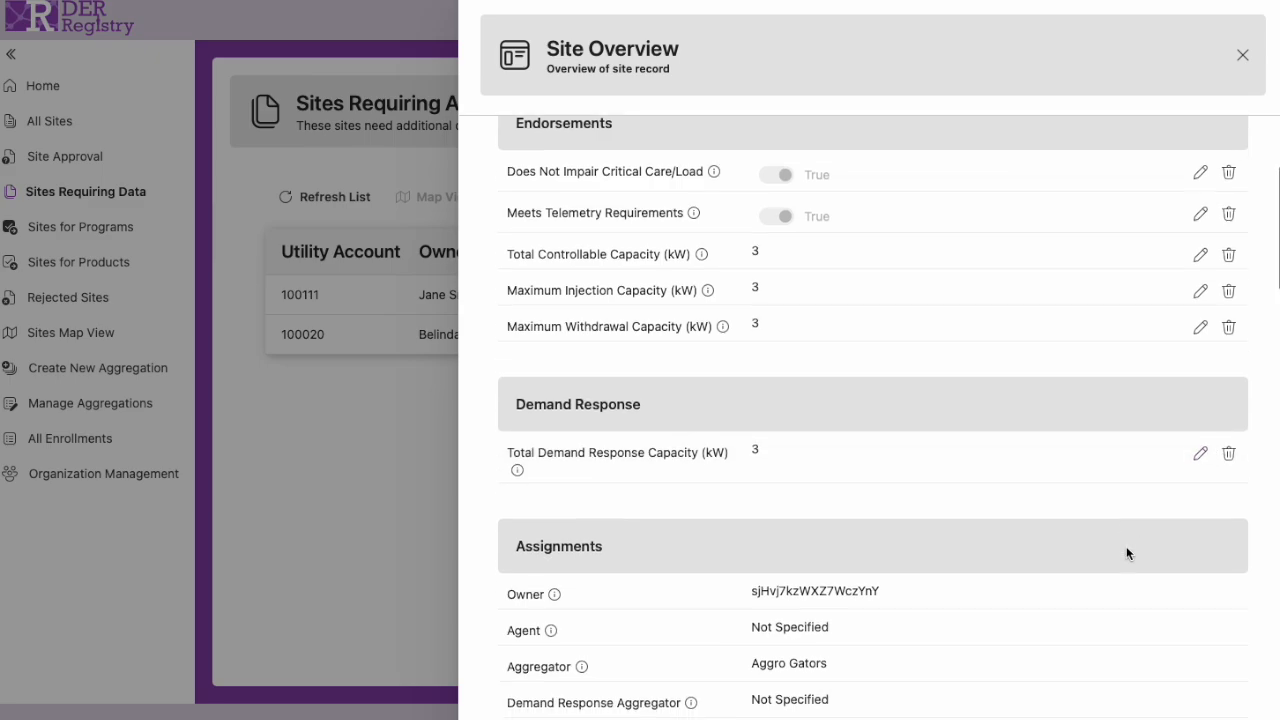
{"action": "left_click", "coordinate": [1200, 510]}
{"action": "left_click", "coordinate": [1042, 510]}
{"action": "type", "text": "cr"}
{"action": "left_click", "coordinate": [940, 545]}
{"action": "left_click", "coordinate": [1199, 512]}
{"action": "scroll", "coordinate": [1135, 550], "scroll_direction": "down", "scroll_amount": 5}
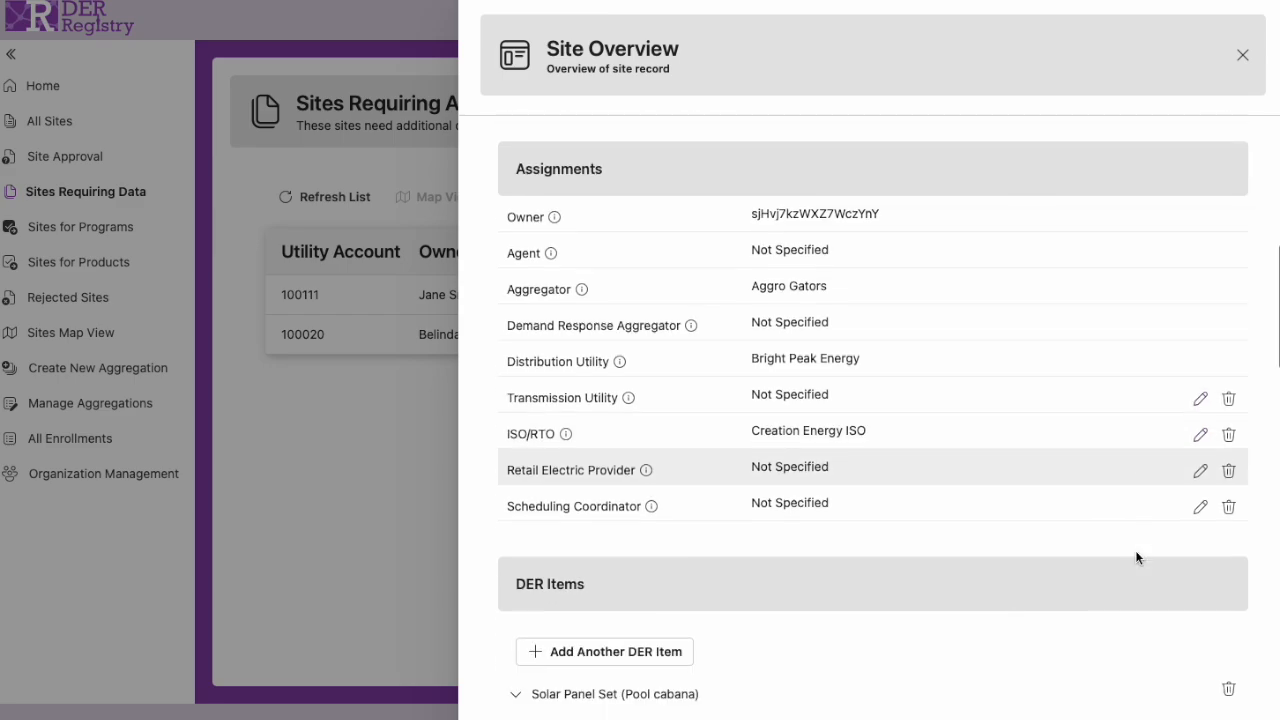
Set the solar panel set's Total Controllable Capacity to 6.
{"action": "left_click", "coordinate": [1192, 530]}
{"action": "type", "text": "6"}
{"action": "left_click", "coordinate": [1187, 530]}
Set the site's Node/Load Zone to TLV1 and its Sub Node/Load Zone to TLV2 in the ISO information.
{"action": "scroll", "coordinate": [1116, 576], "scroll_direction": "down", "scroll_amount": 5}
{"action": "scroll", "coordinate": [1116, 583], "scroll_direction": "down", "scroll_amount": 3}
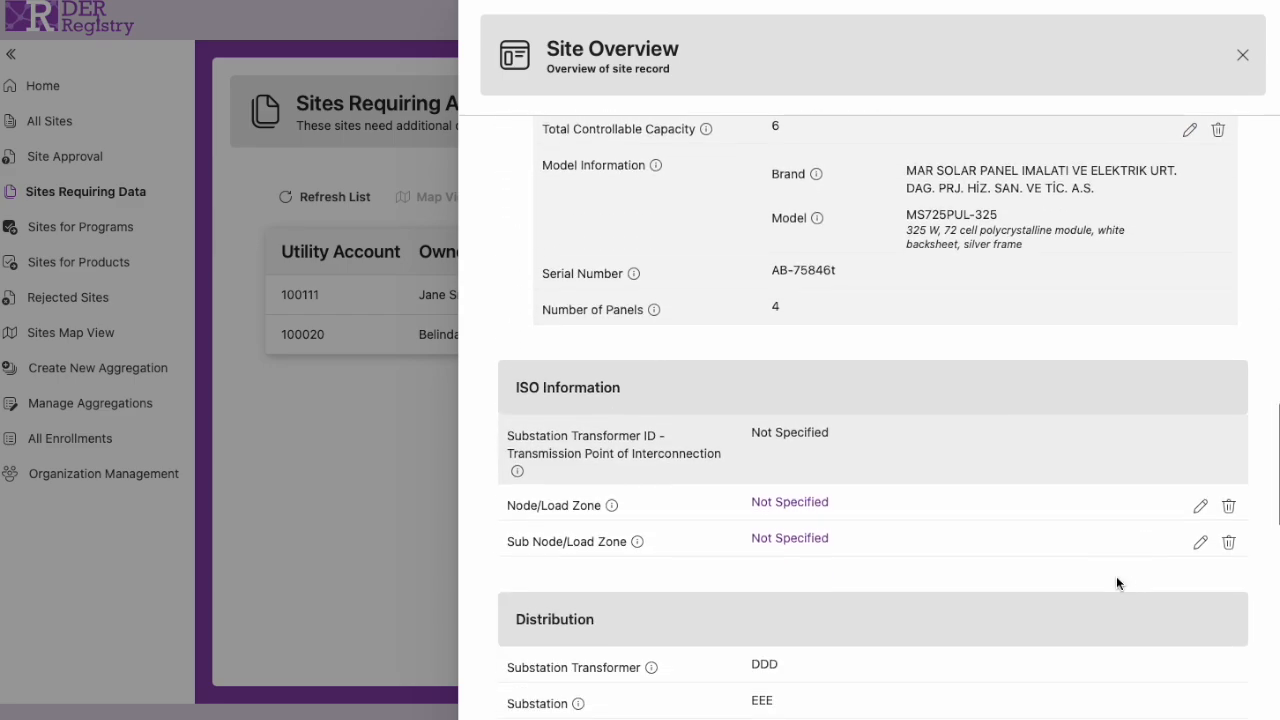
{"action": "left_click", "coordinate": [1200, 505]}
{"action": "left_click", "coordinate": [1049, 512]}
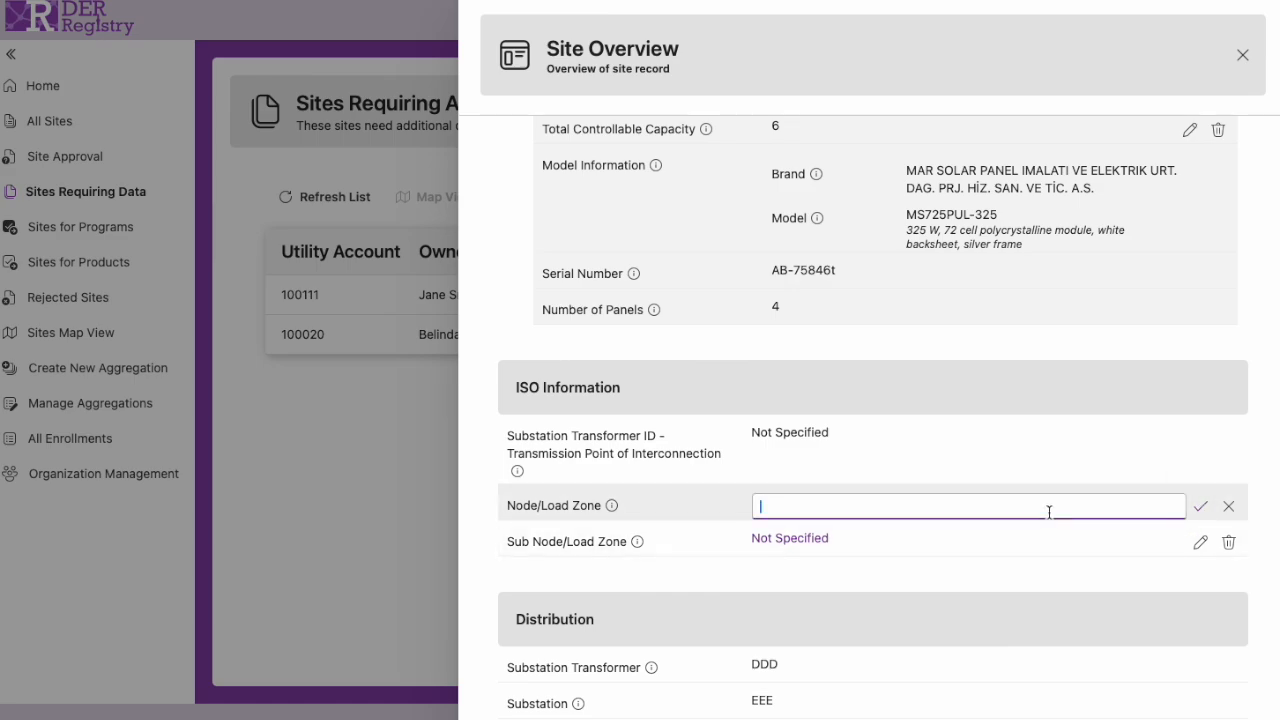
{"action": "type", "text": "TLV1"}
{"action": "left_click", "coordinate": [1200, 506]}
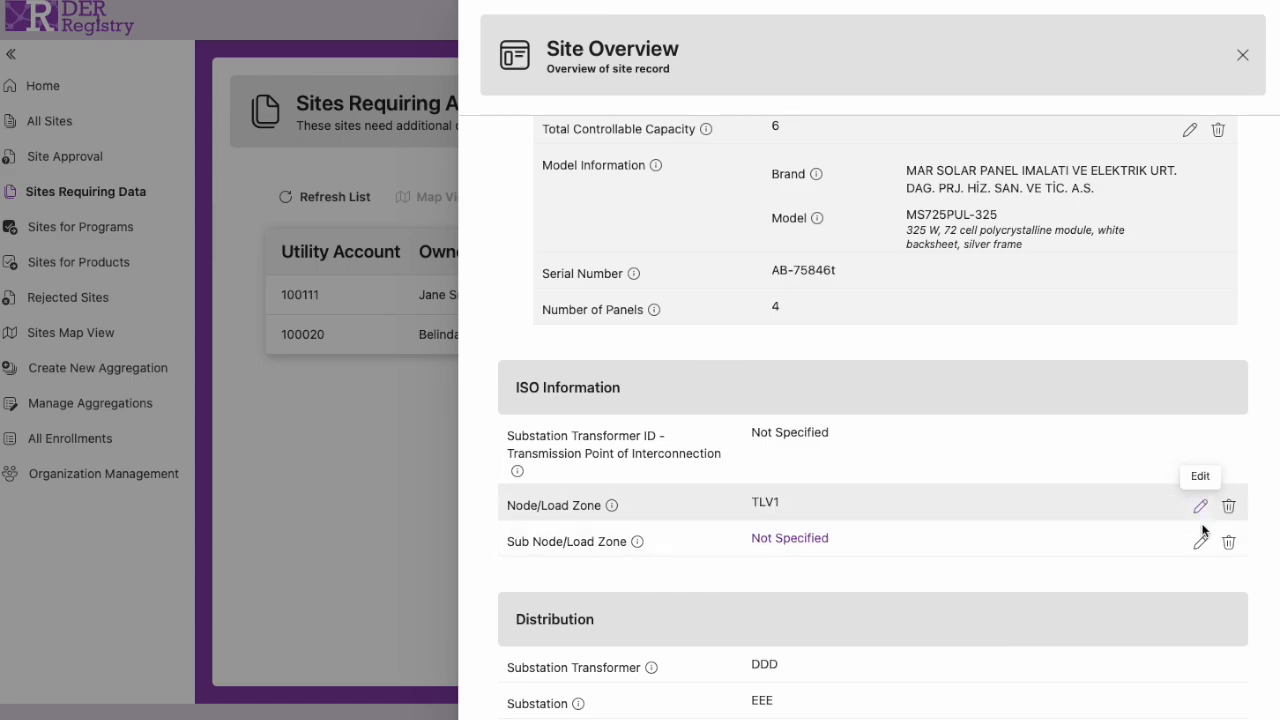
{"action": "left_click", "coordinate": [1200, 541]}
{"action": "left_click", "coordinate": [1133, 540]}
{"action": "type", "text": "TLV2"}
{"action": "left_click", "coordinate": [1200, 541]}
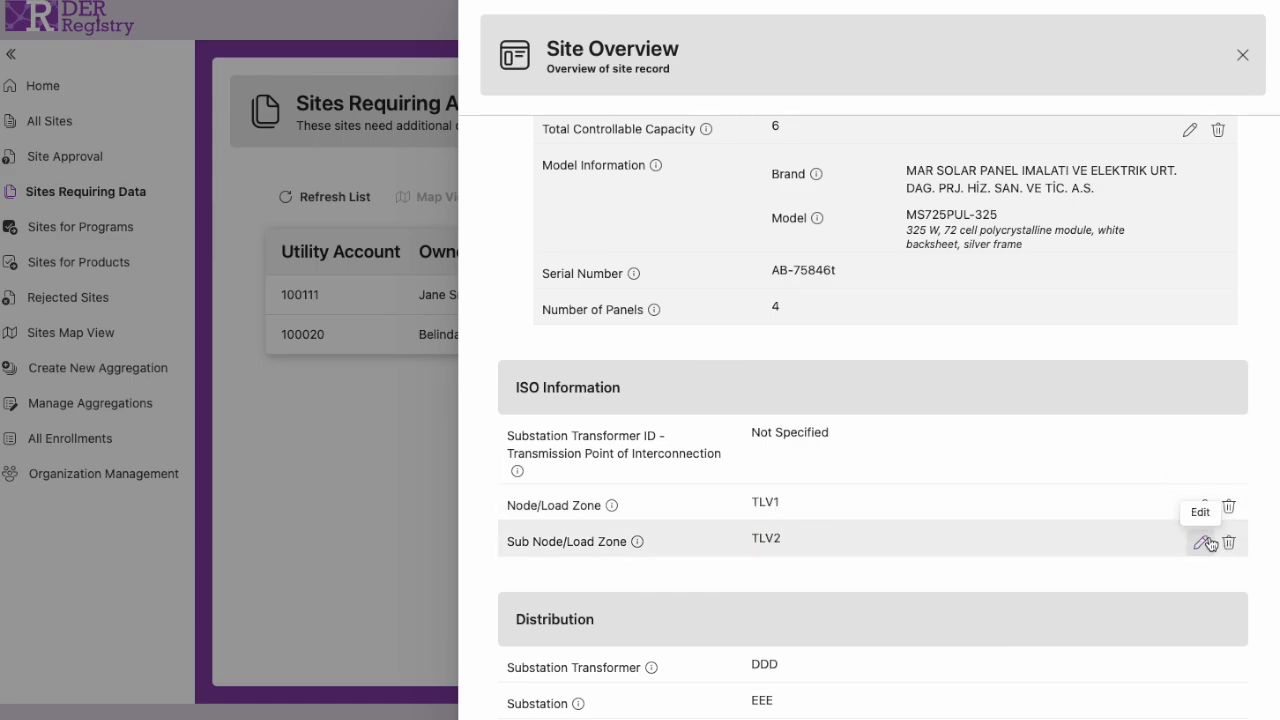
Save the site's aggregator data and refresh the list of sites requiring aggregator data.
{"action": "scroll", "coordinate": [1180, 601], "scroll_direction": "down", "scroll_amount": 1}
{"action": "scroll", "coordinate": [1180, 601], "scroll_direction": "down", "scroll_amount": 10}
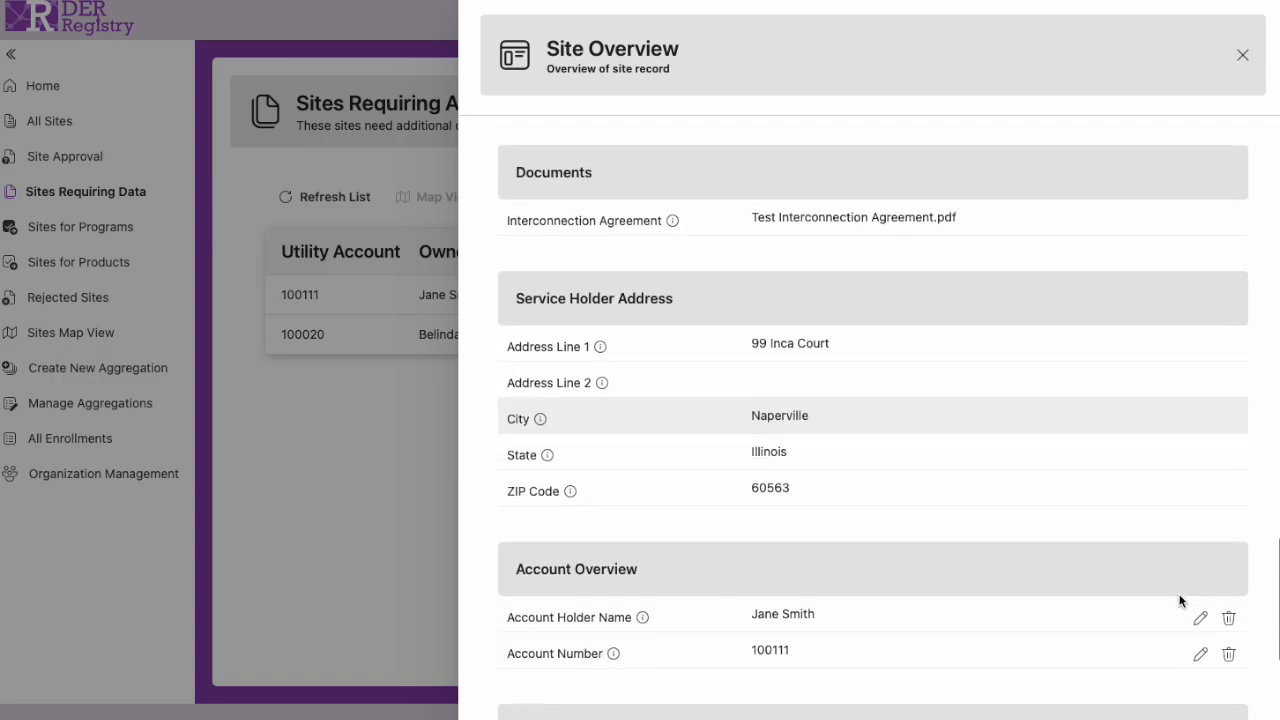
{"action": "scroll", "coordinate": [1180, 601], "scroll_direction": "down", "scroll_amount": 3}
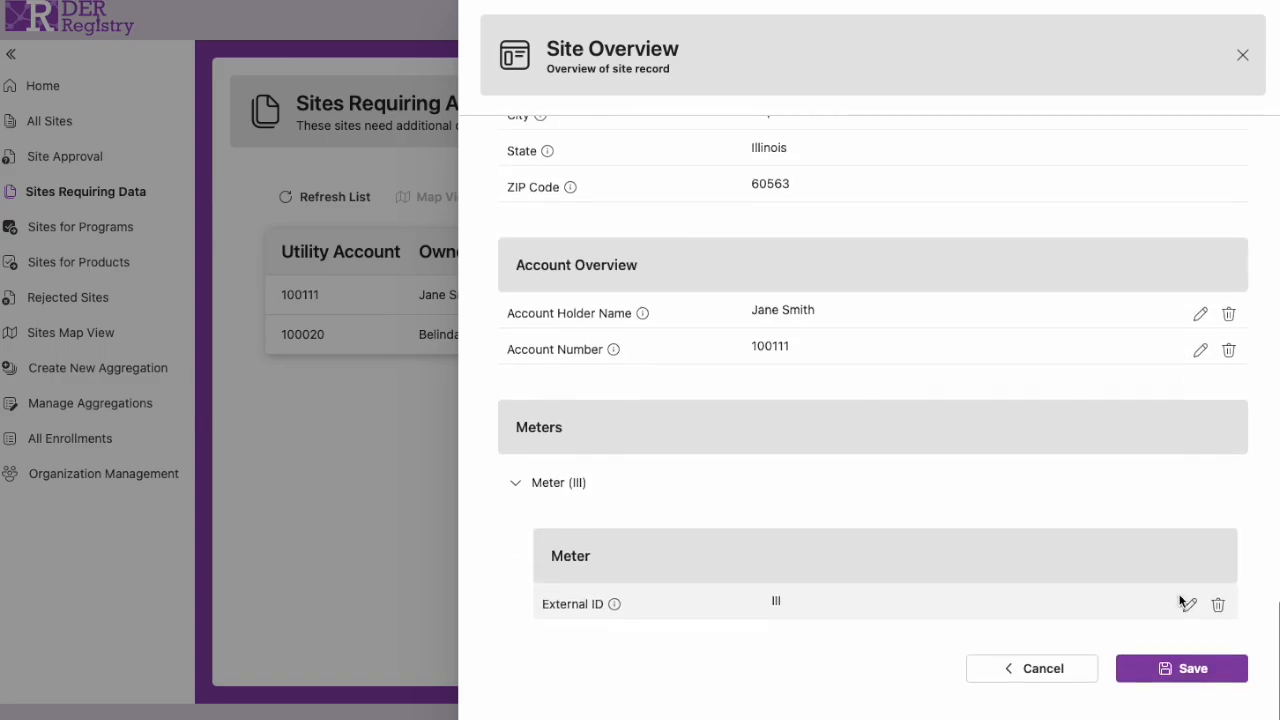
{"action": "left_click", "coordinate": [1181, 668]}
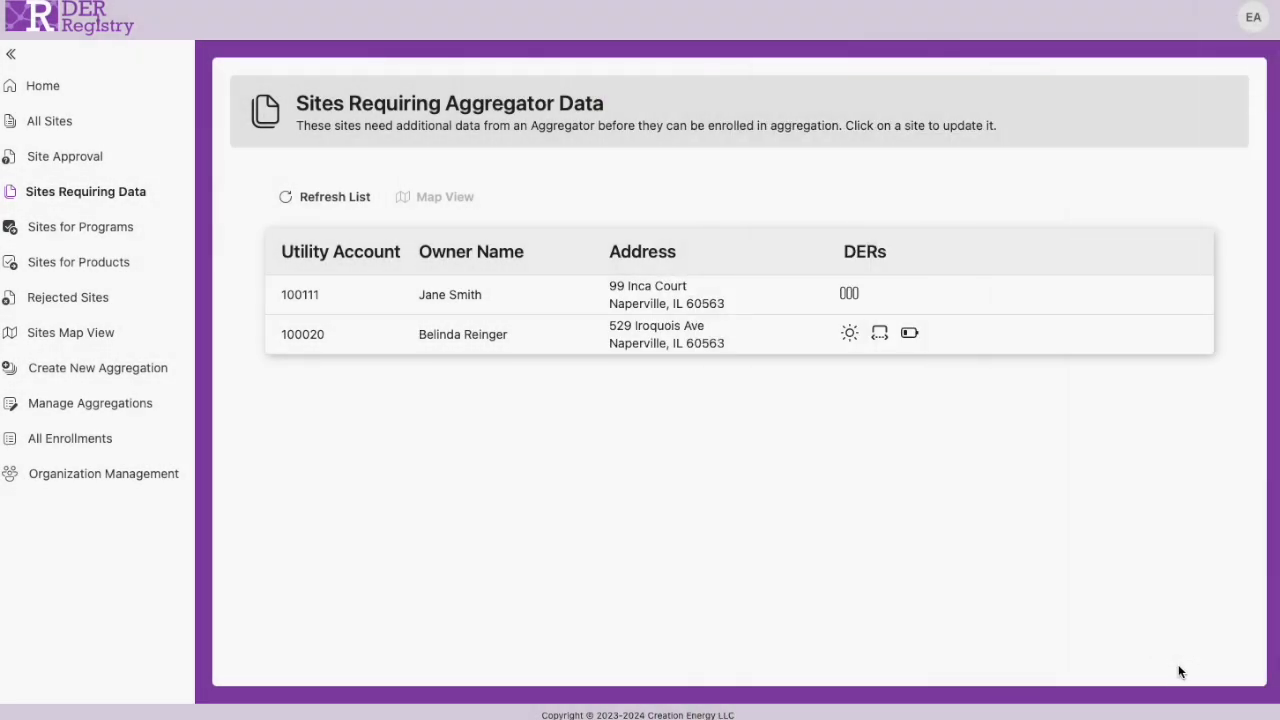
{"action": "left_click", "coordinate": [335, 198]}
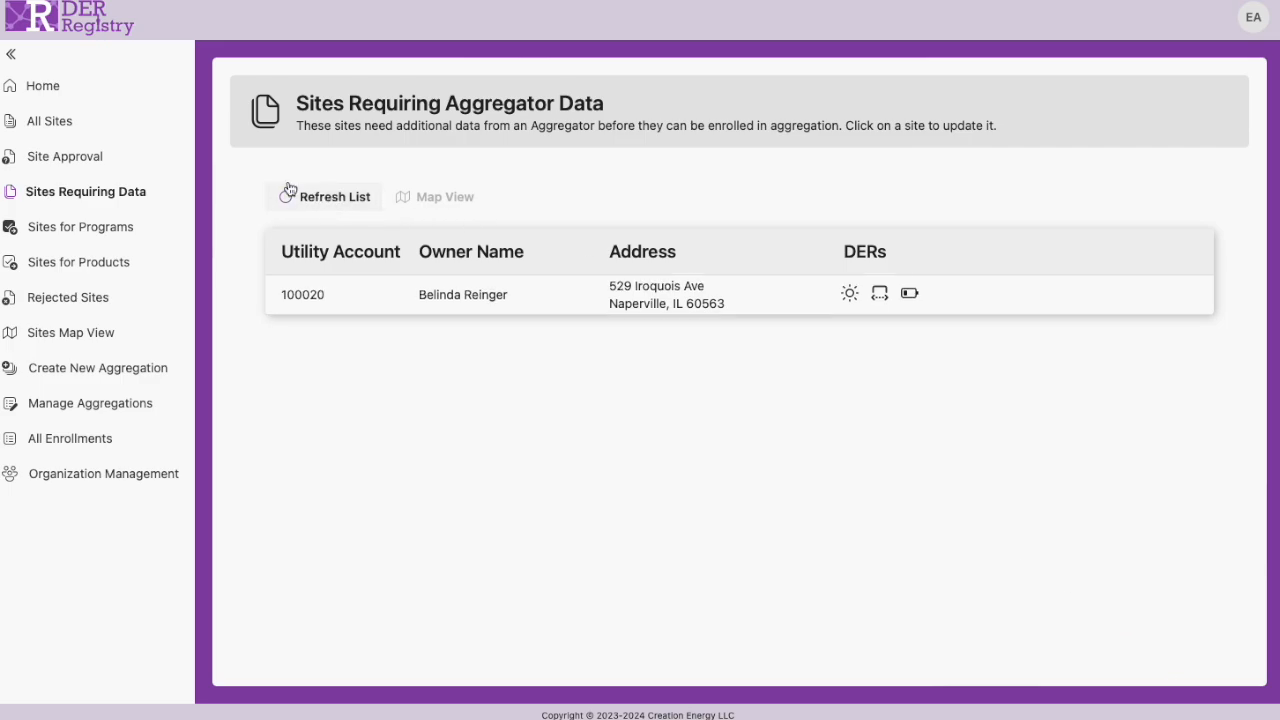
Check the aggregator's required actions and the newly completed site's enrollment status in its record under all sites.
{"action": "left_click", "coordinate": [44, 93]}
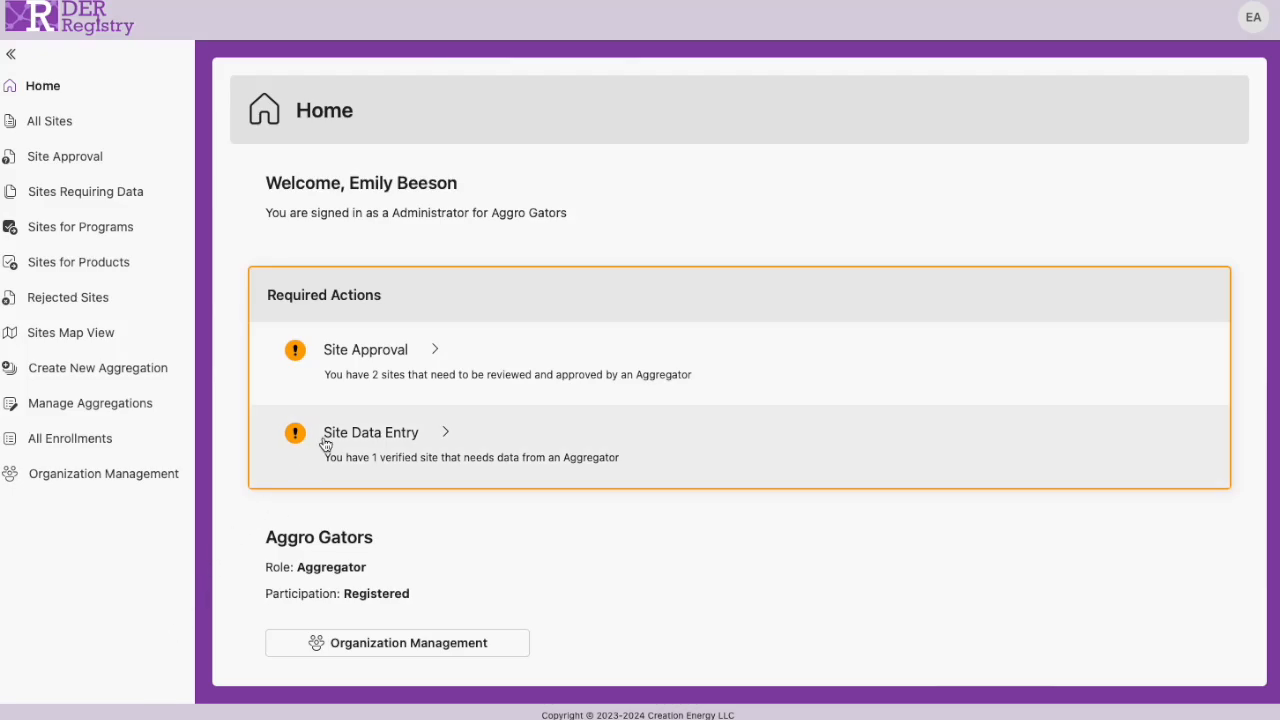
{"action": "left_click", "coordinate": [47, 122]}
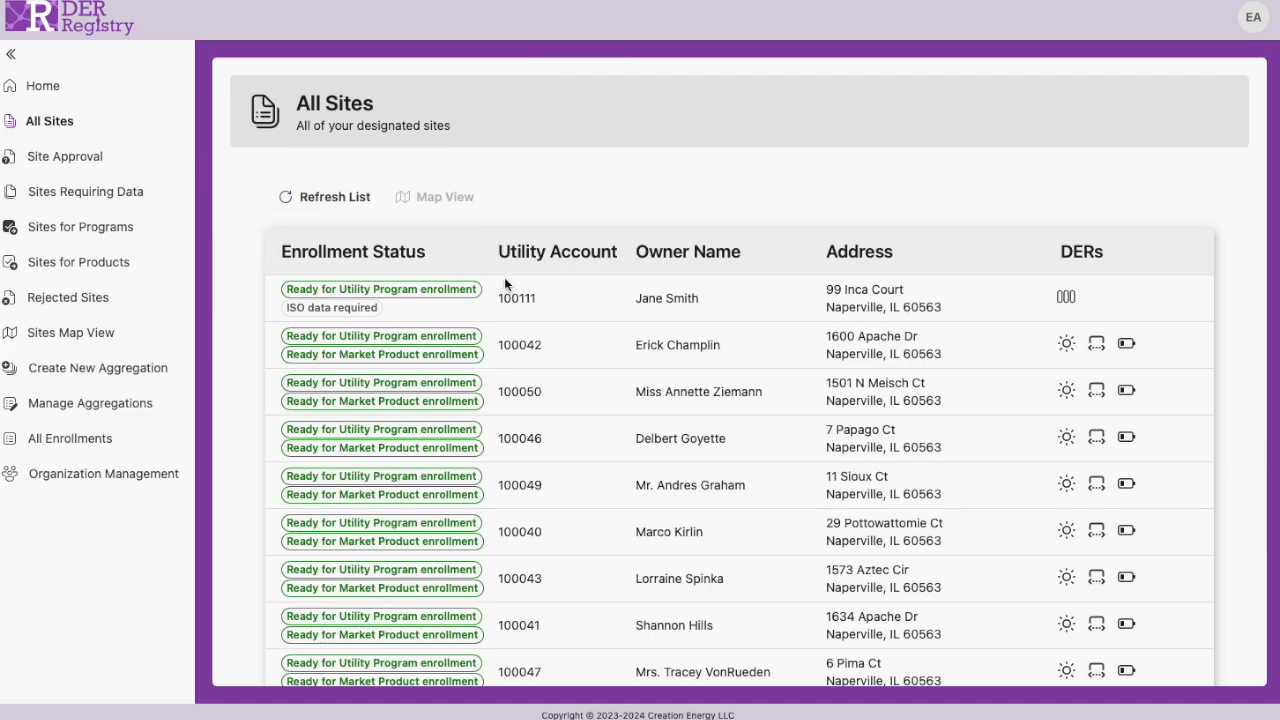
{"action": "left_click", "coordinate": [602, 320]}
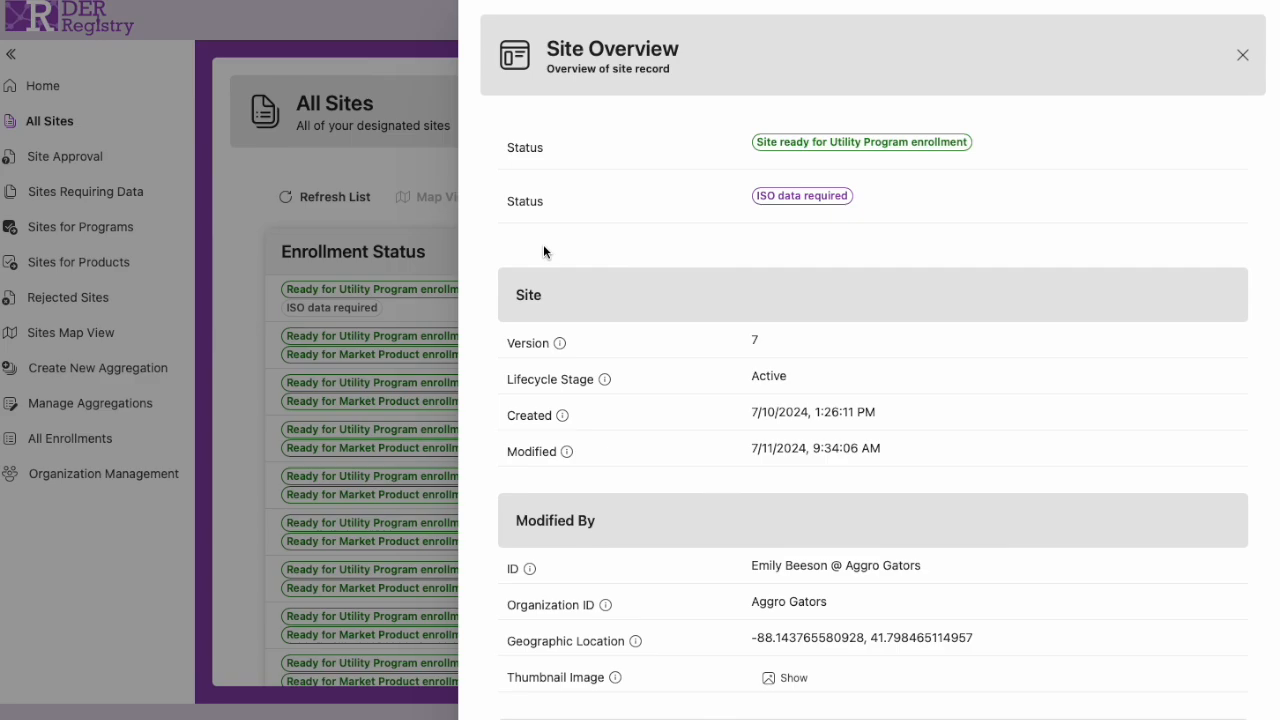
{"action": "left_click", "coordinate": [380, 227]}
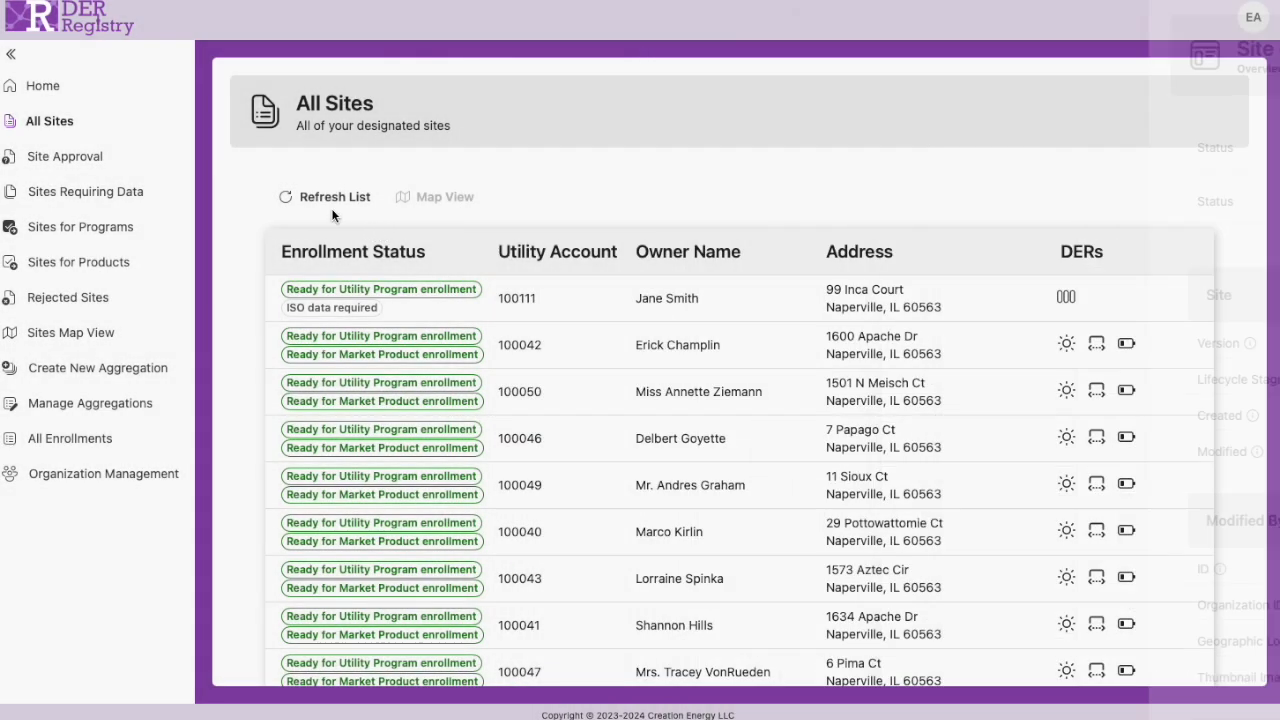
{"action": "left_click", "coordinate": [60, 91]}
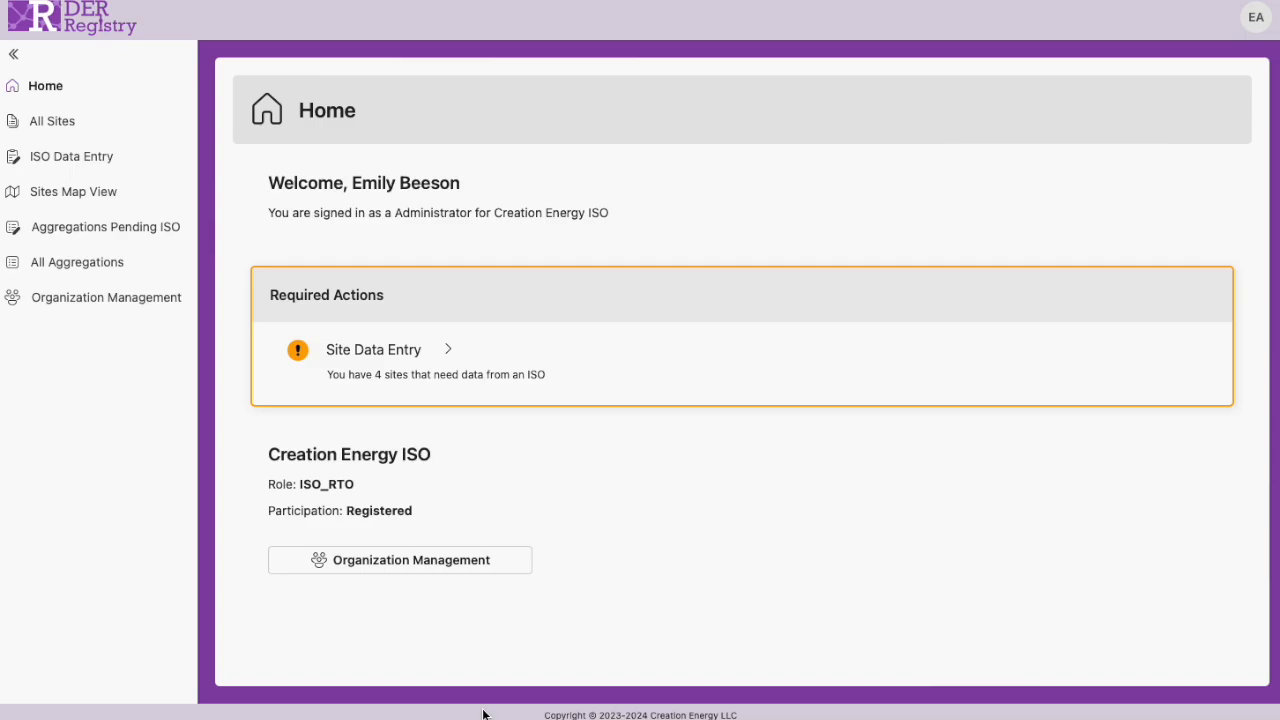
As the ISO, open the solar-panel-only site awaiting ISO data and set its ISO Meter ID to M001.
{"action": "left_click", "coordinate": [663, 350]}
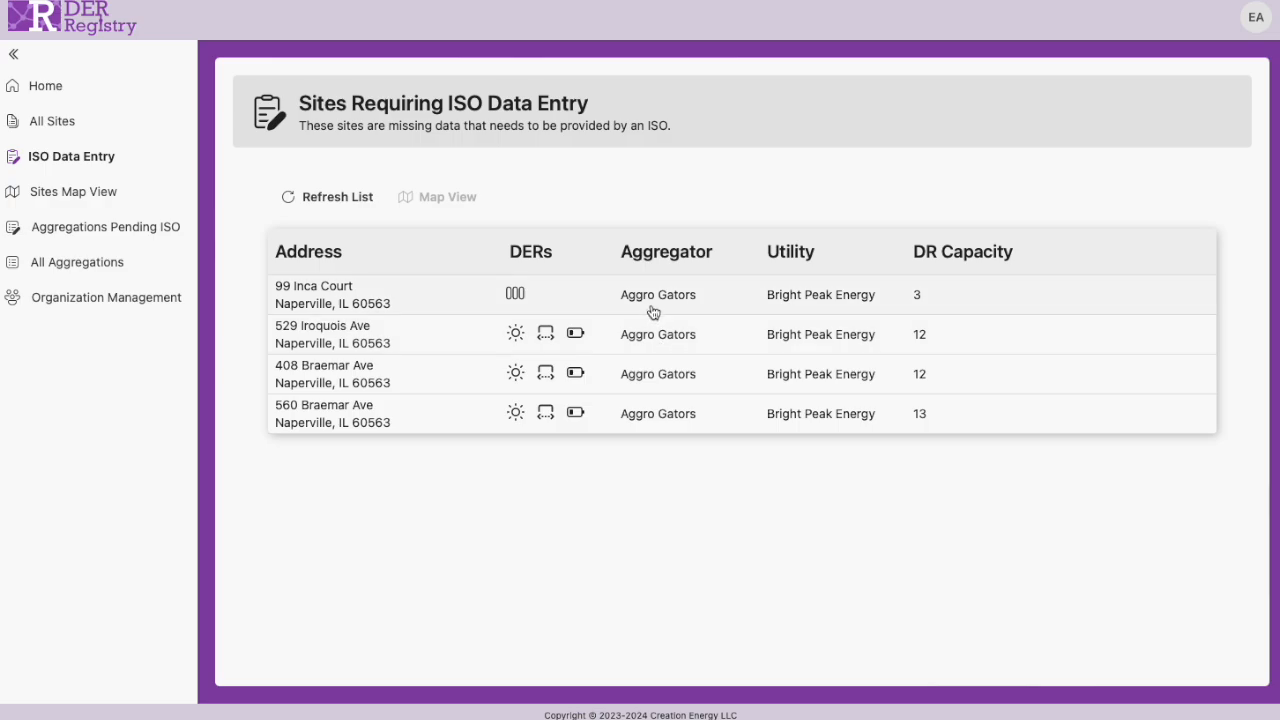
{"action": "left_click", "coordinate": [656, 302]}
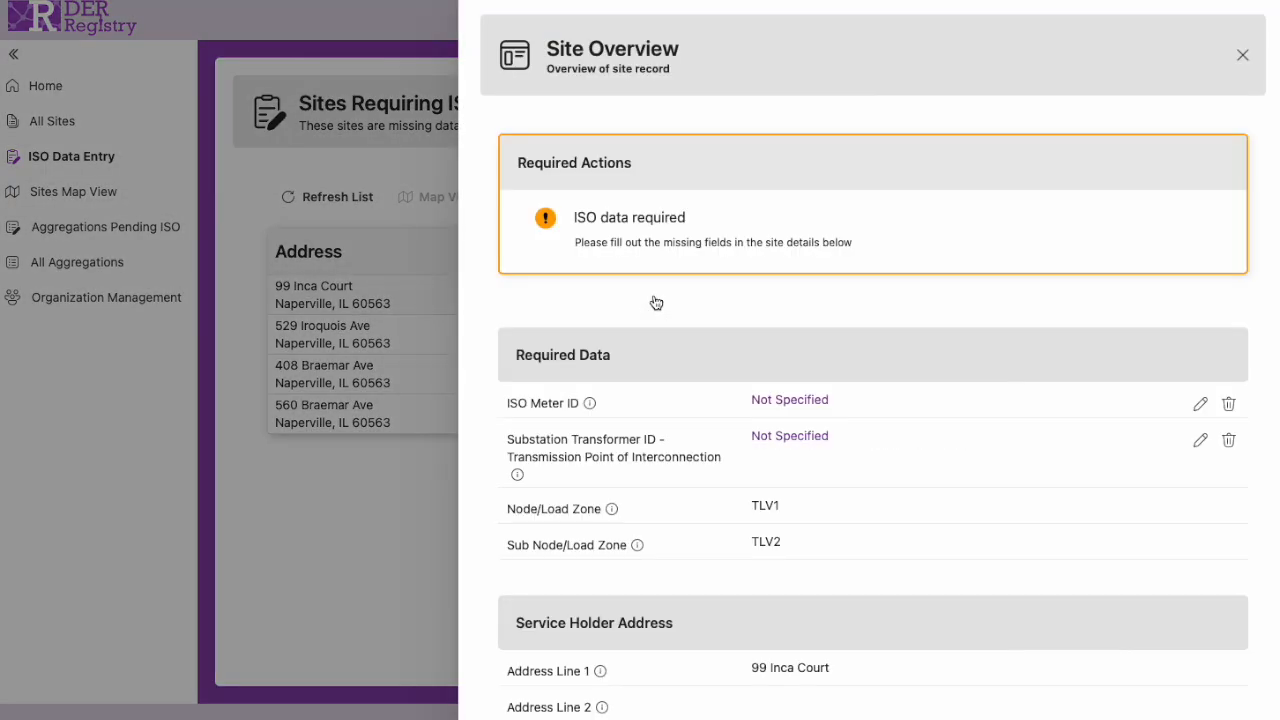
{"action": "left_click", "coordinate": [1201, 405]}
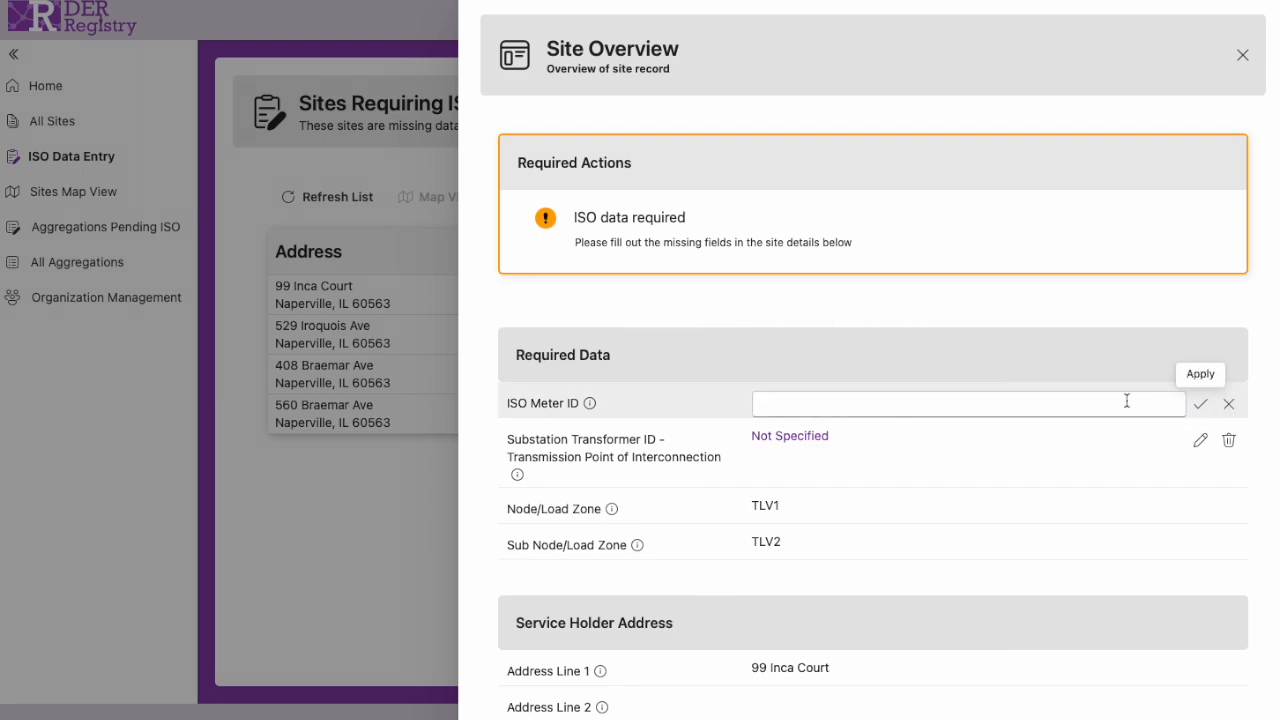
{"action": "type", "text": "M"}
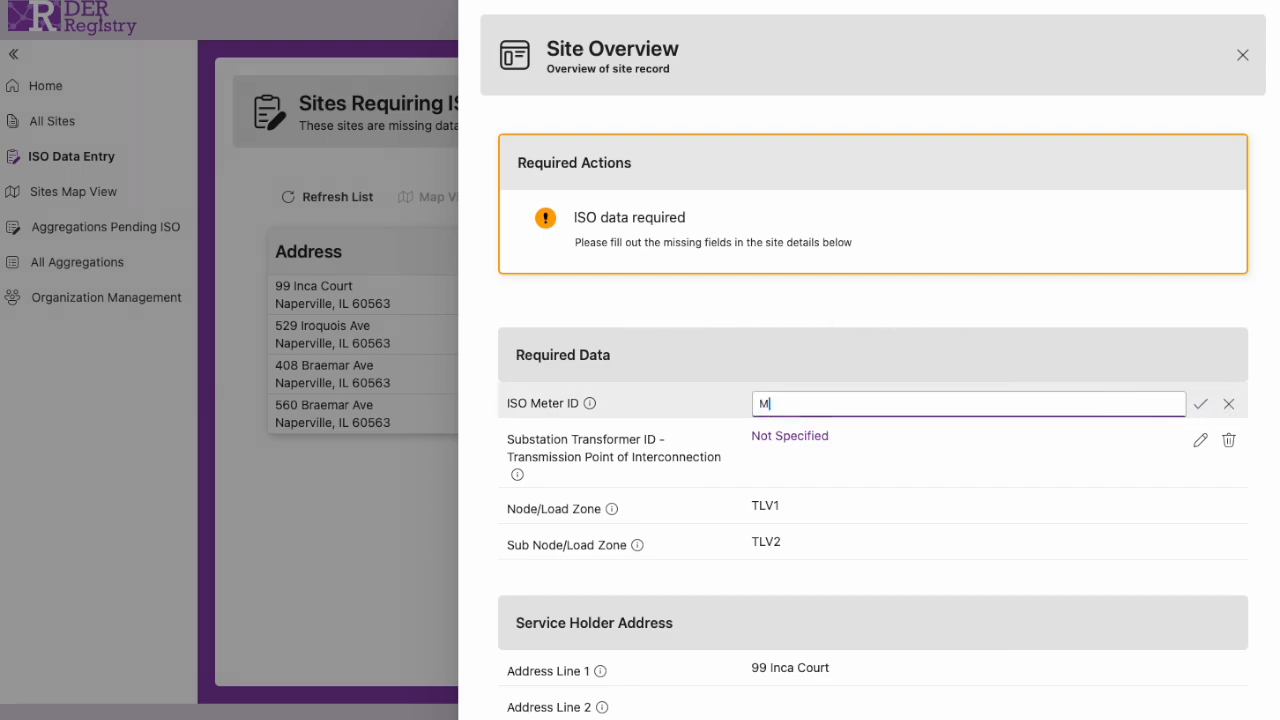
{"action": "type", "text": "001"}
{"action": "left_click", "coordinate": [1200, 404]}
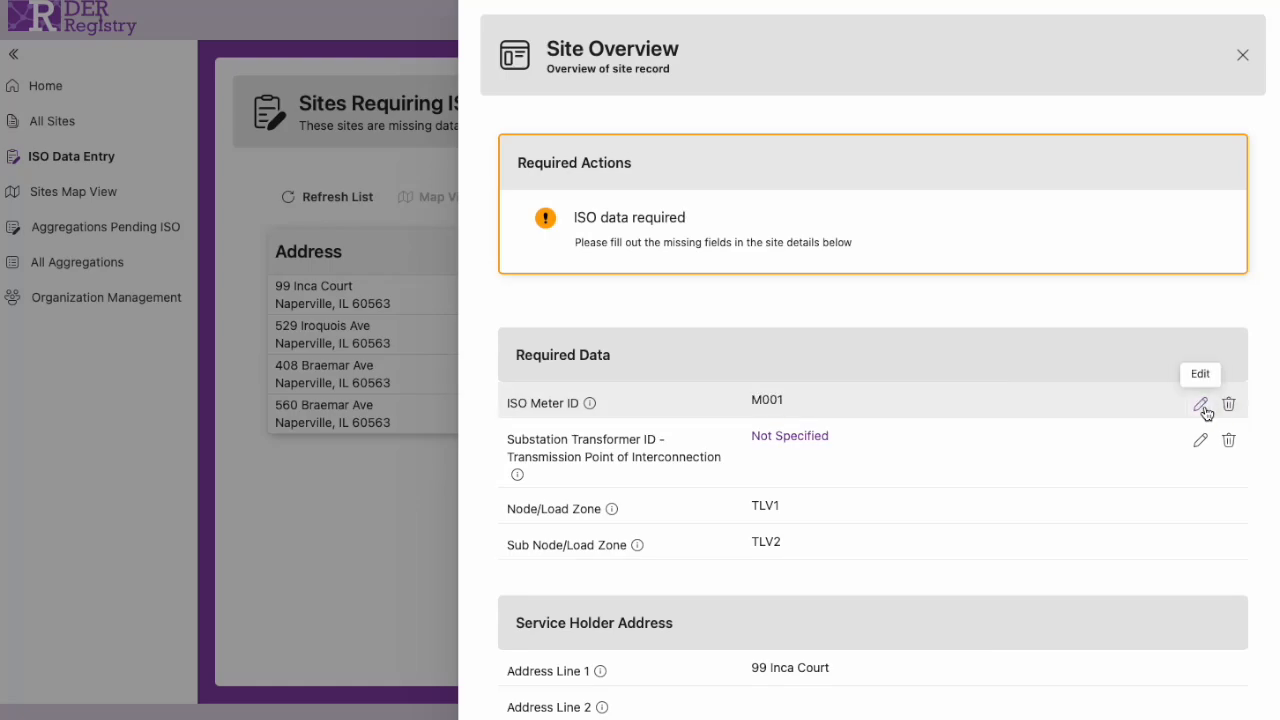
Set the site's Substation Transformer ID for the Transmission Point of Interconnection to T-LV-1.
{"action": "left_click", "coordinate": [1200, 440]}
{"action": "left_click", "coordinate": [1060, 441]}
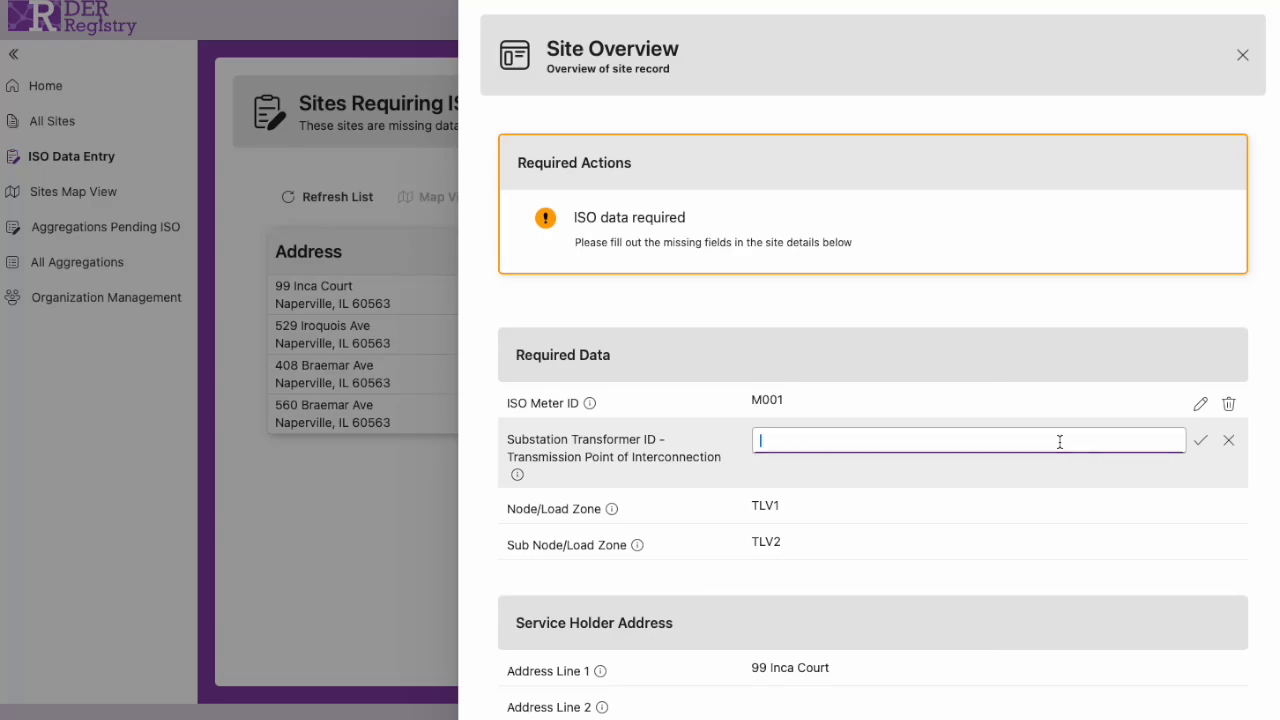
{"action": "type", "text": "T-LV-1"}
{"action": "left_click", "coordinate": [1203, 442]}
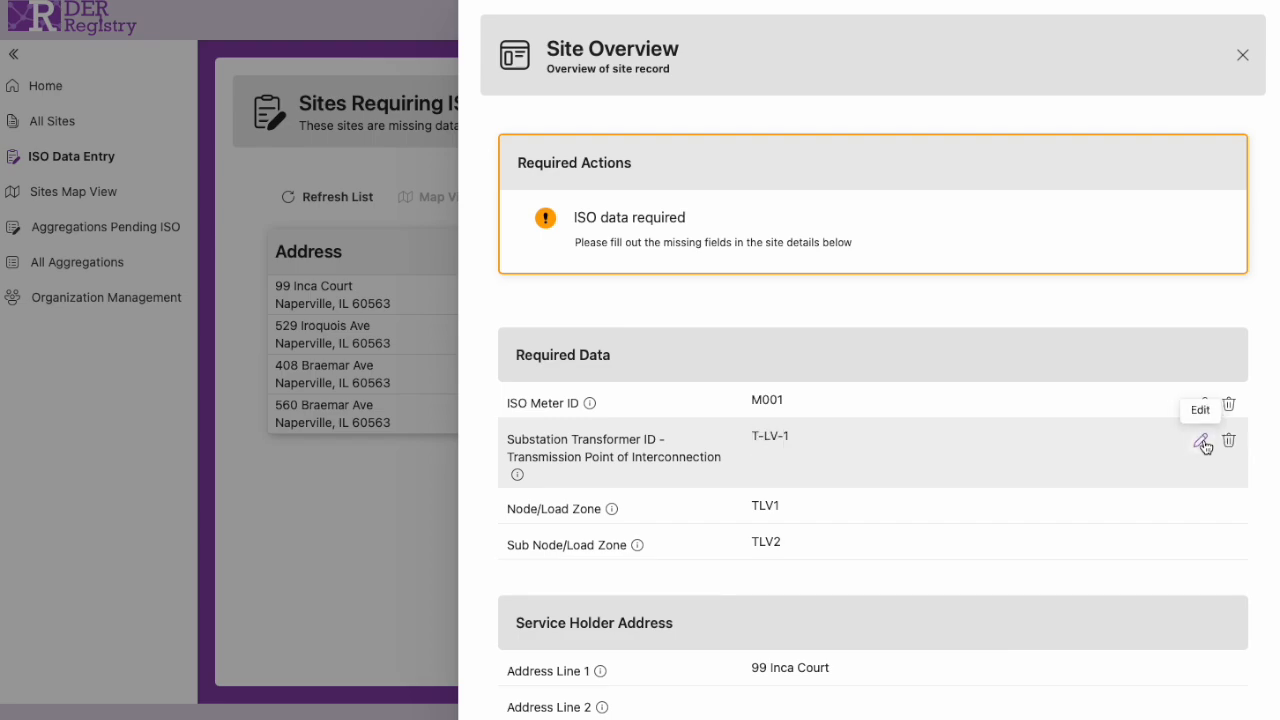
Review the rest of the site record, including its address, documents, assignments, endorsements, distribution, demand response and meter details.
{"action": "scroll", "coordinate": [1232, 536], "scroll_direction": "down", "scroll_amount": 3}
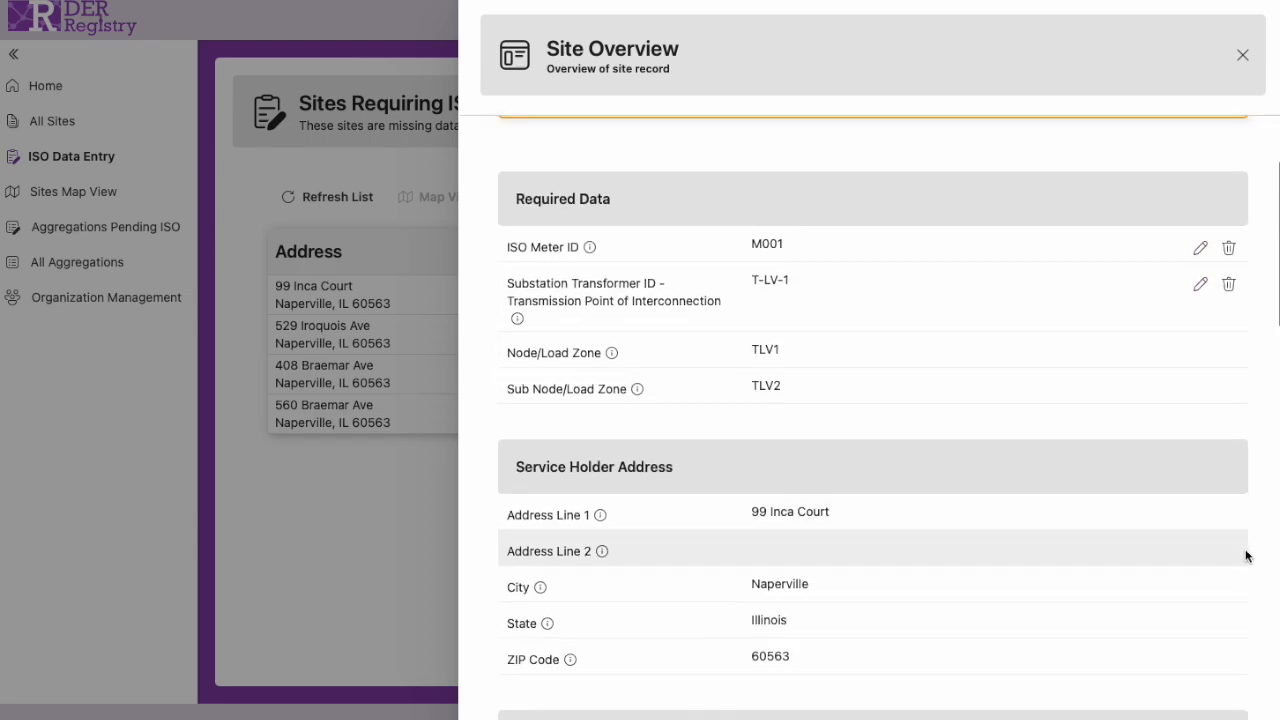
{"action": "scroll", "coordinate": [1246, 551], "scroll_direction": "down", "scroll_amount": 3}
{"action": "scroll", "coordinate": [1256, 572], "scroll_direction": "down", "scroll_amount": 2}
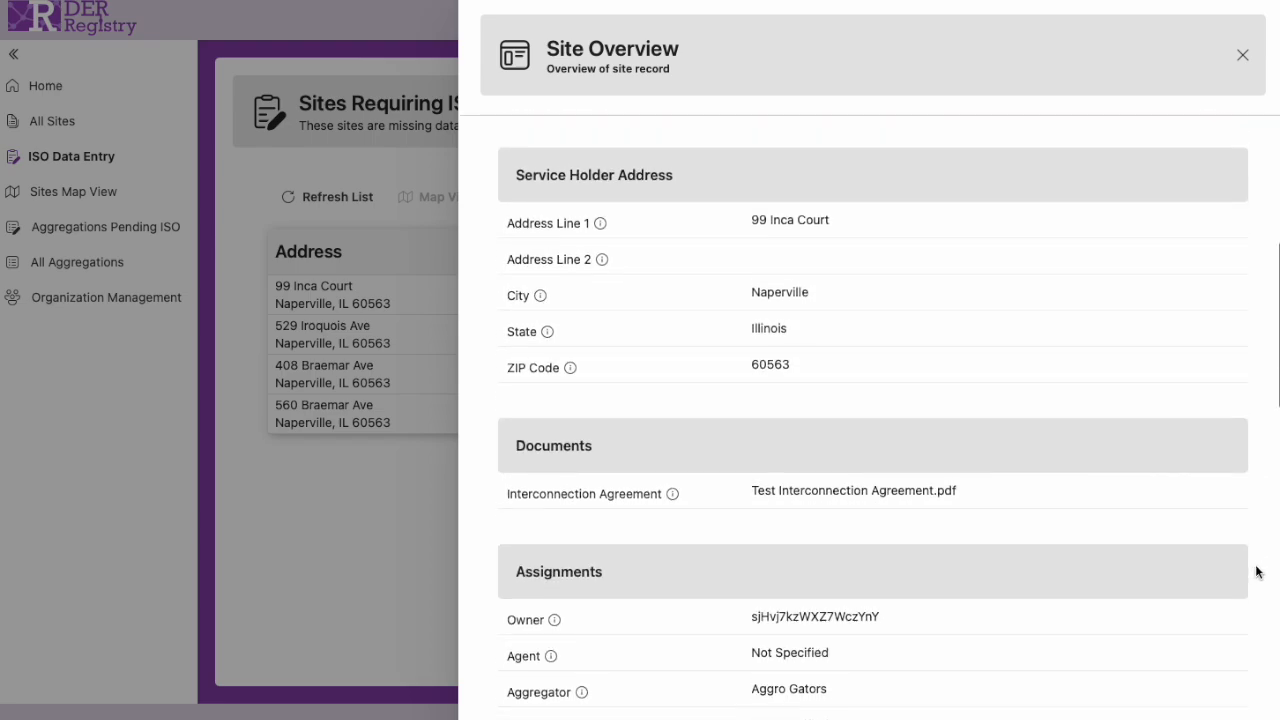
{"action": "scroll", "coordinate": [1256, 572], "scroll_direction": "down", "scroll_amount": 2}
{"action": "scroll", "coordinate": [1256, 572], "scroll_direction": "down", "scroll_amount": 3}
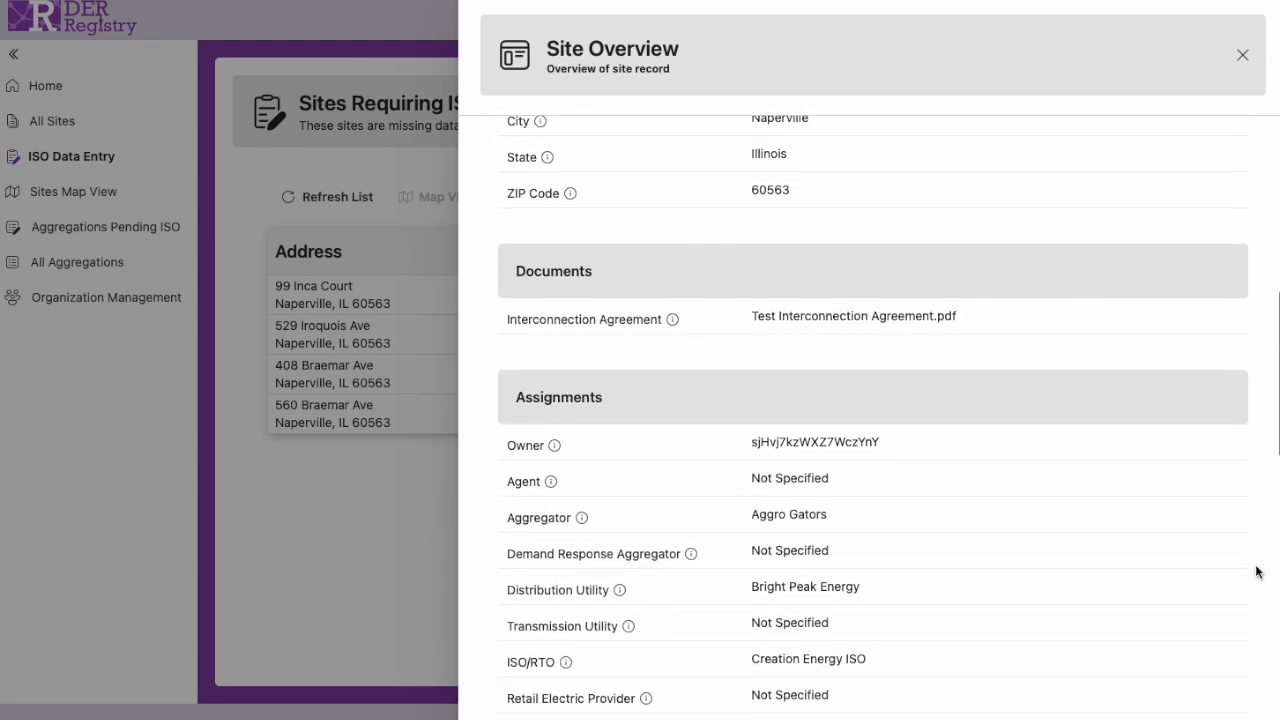
{"action": "scroll", "coordinate": [1257, 572], "scroll_direction": "down", "scroll_amount": 2}
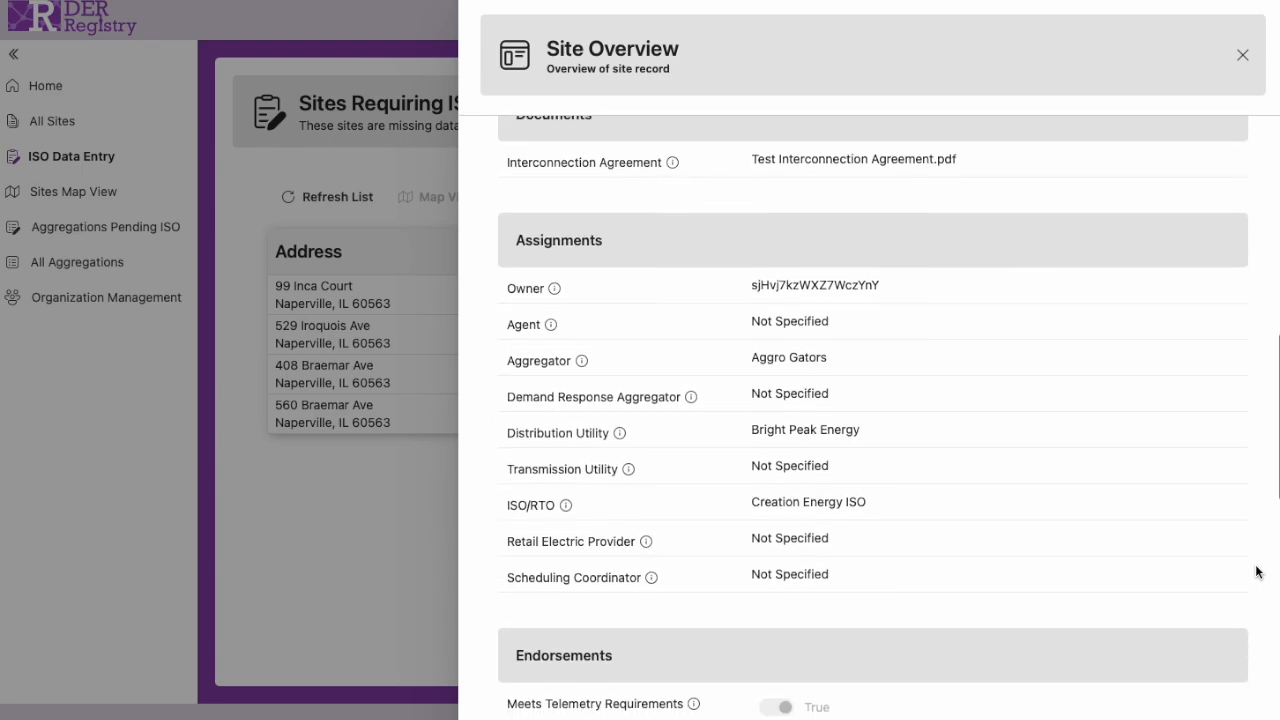
{"action": "scroll", "coordinate": [1257, 572], "scroll_direction": "down", "scroll_amount": 2}
{"action": "scroll", "coordinate": [1257, 572], "scroll_direction": "down", "scroll_amount": 1}
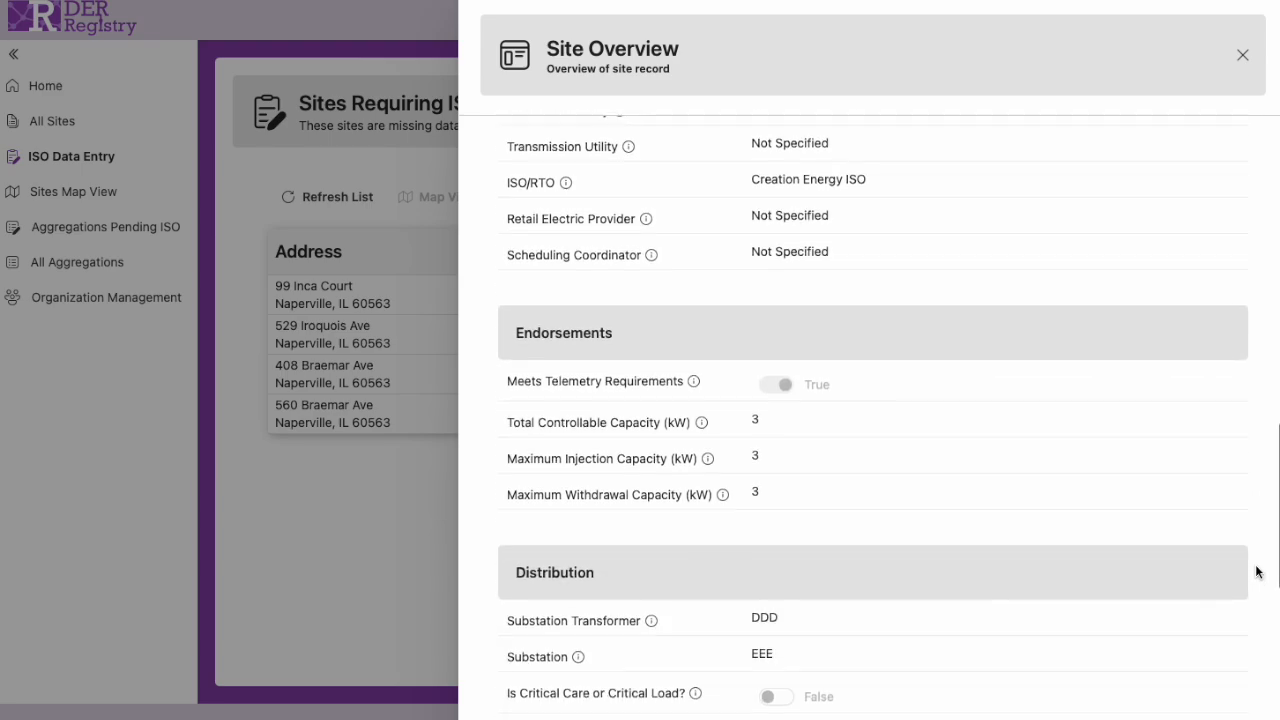
{"action": "scroll", "coordinate": [1257, 572], "scroll_direction": "down", "scroll_amount": 2}
{"action": "scroll", "coordinate": [1257, 572], "scroll_direction": "down", "scroll_amount": 5}
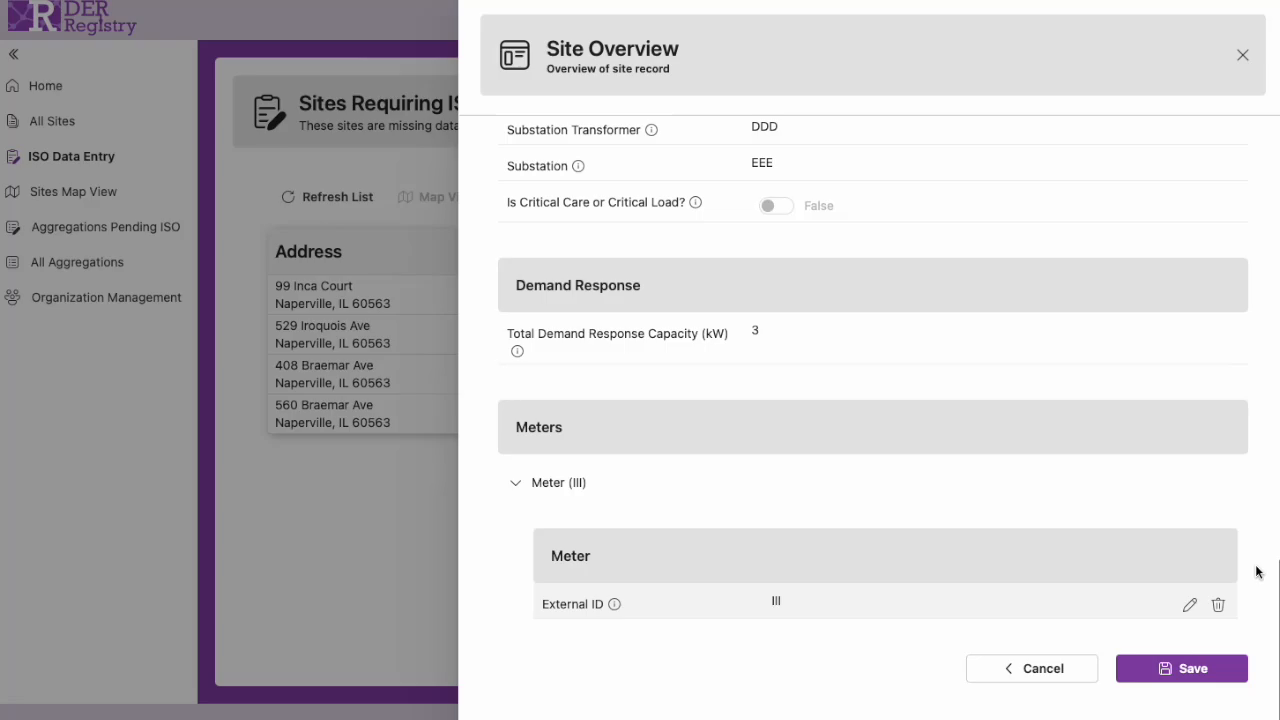
Save the site's ISO data and check its enrollment status among all sites.
{"action": "left_click", "coordinate": [1228, 668]}
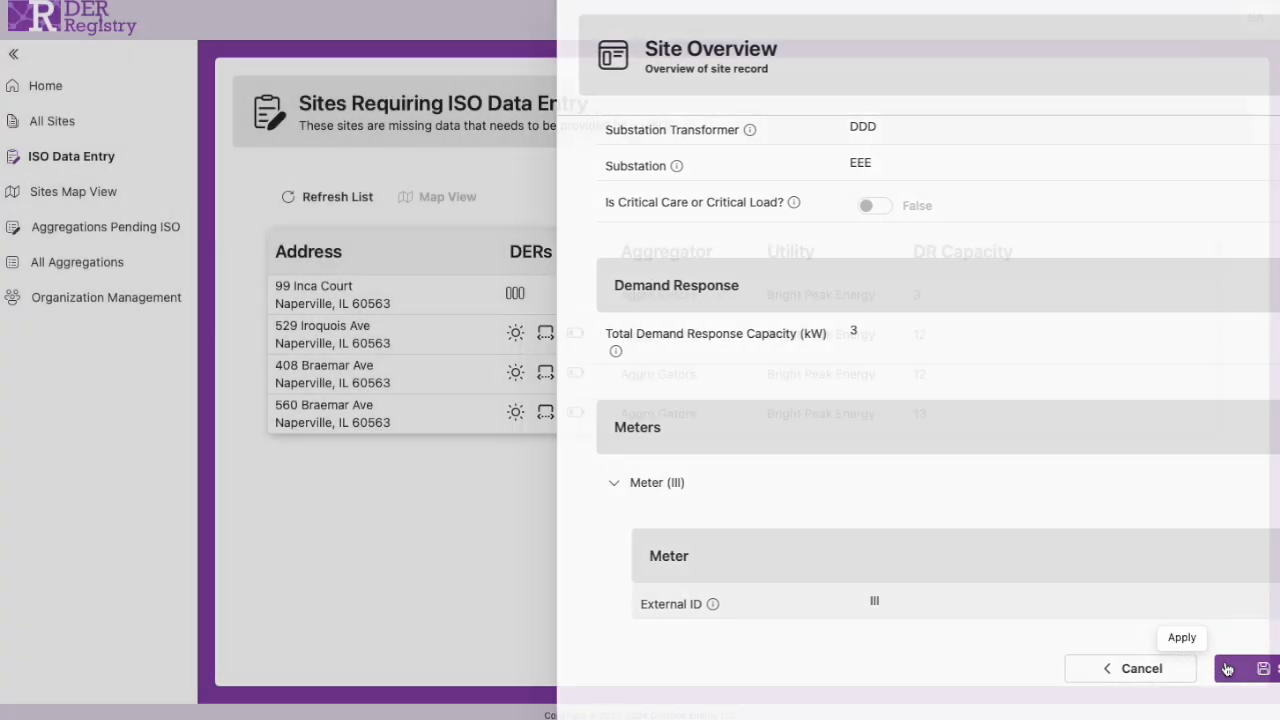
{"action": "left_click", "coordinate": [347, 202]}
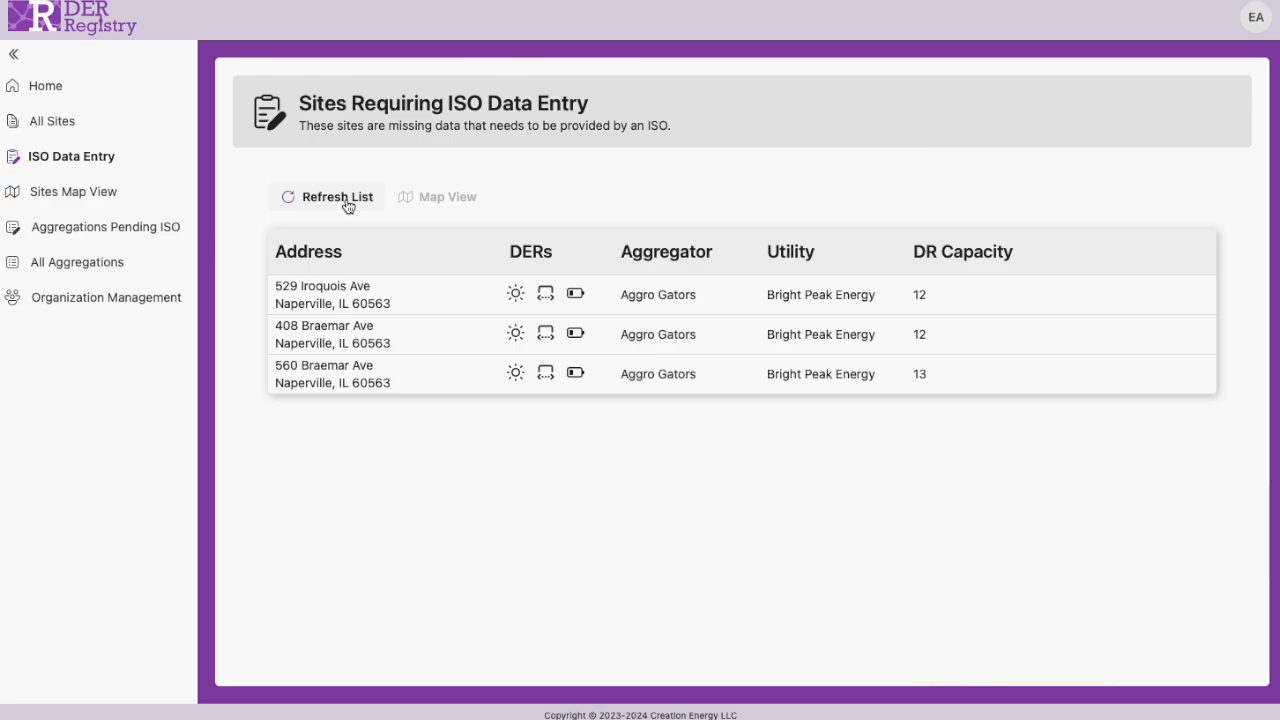
{"action": "left_click", "coordinate": [72, 128]}
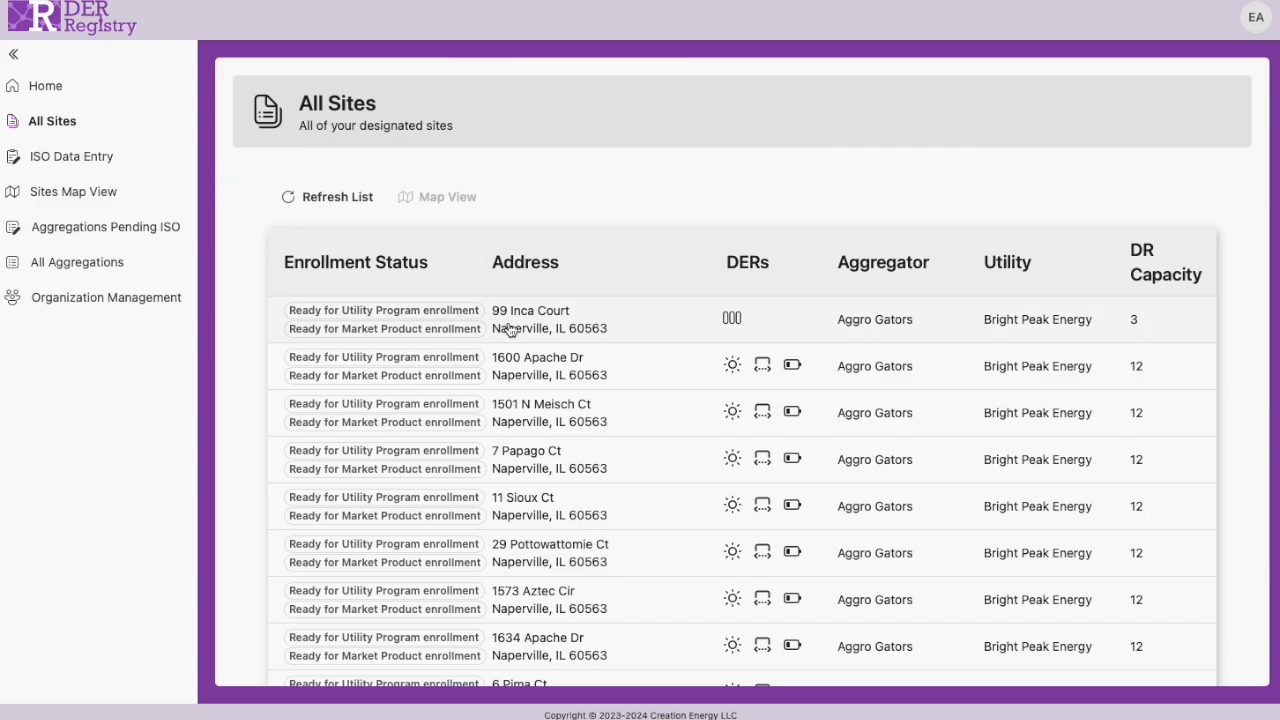
{"action": "left_click", "coordinate": [43, 92]}
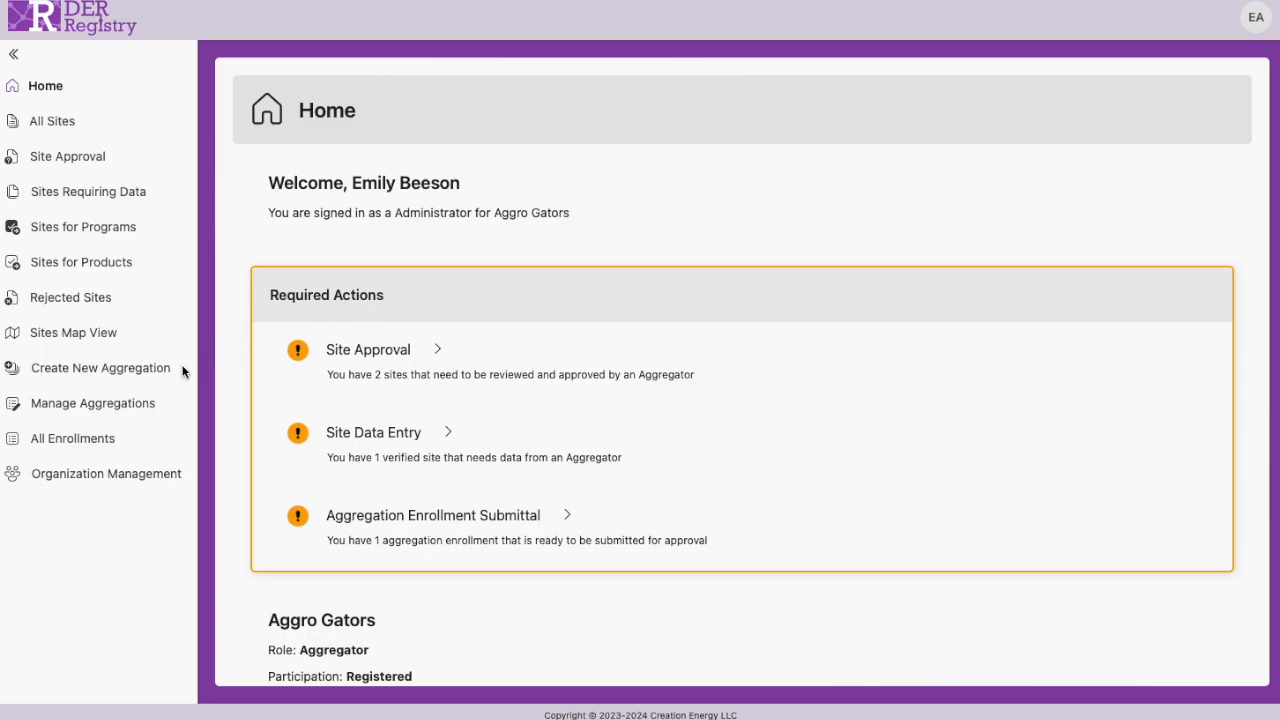
As the aggregator, create an aggregation named "District 13" with the description "Sites in district 13" and start its enrollment.
{"action": "left_click", "coordinate": [102, 370]}
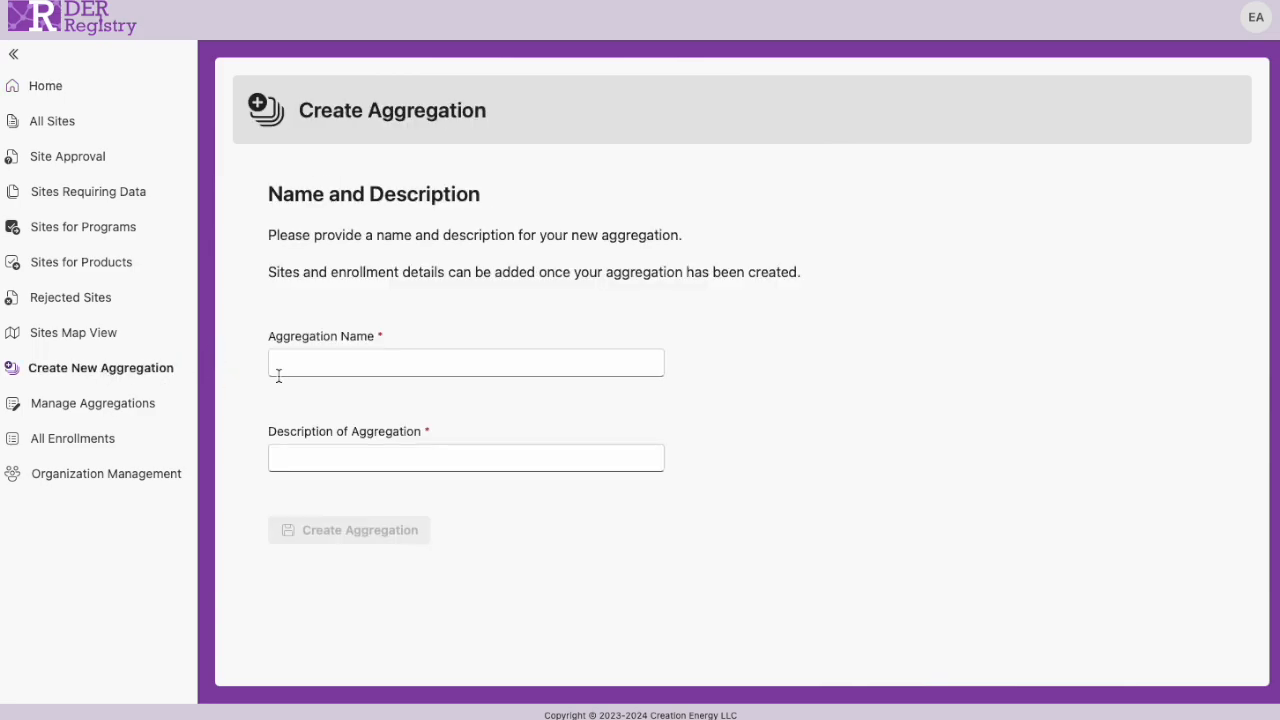
{"action": "left_click", "coordinate": [317, 365]}
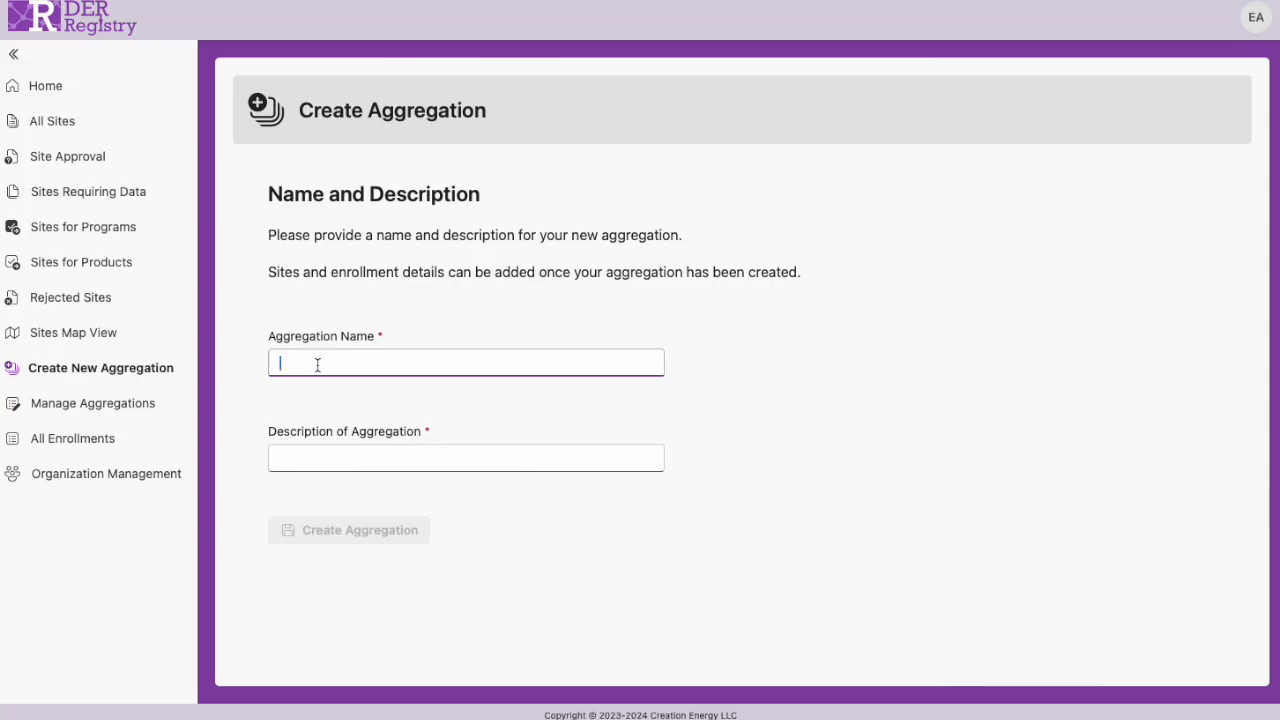
{"action": "type", "text": "District 13"}
{"action": "key", "text": "Tab"}
{"action": "type", "text": "Sites in district 13"}
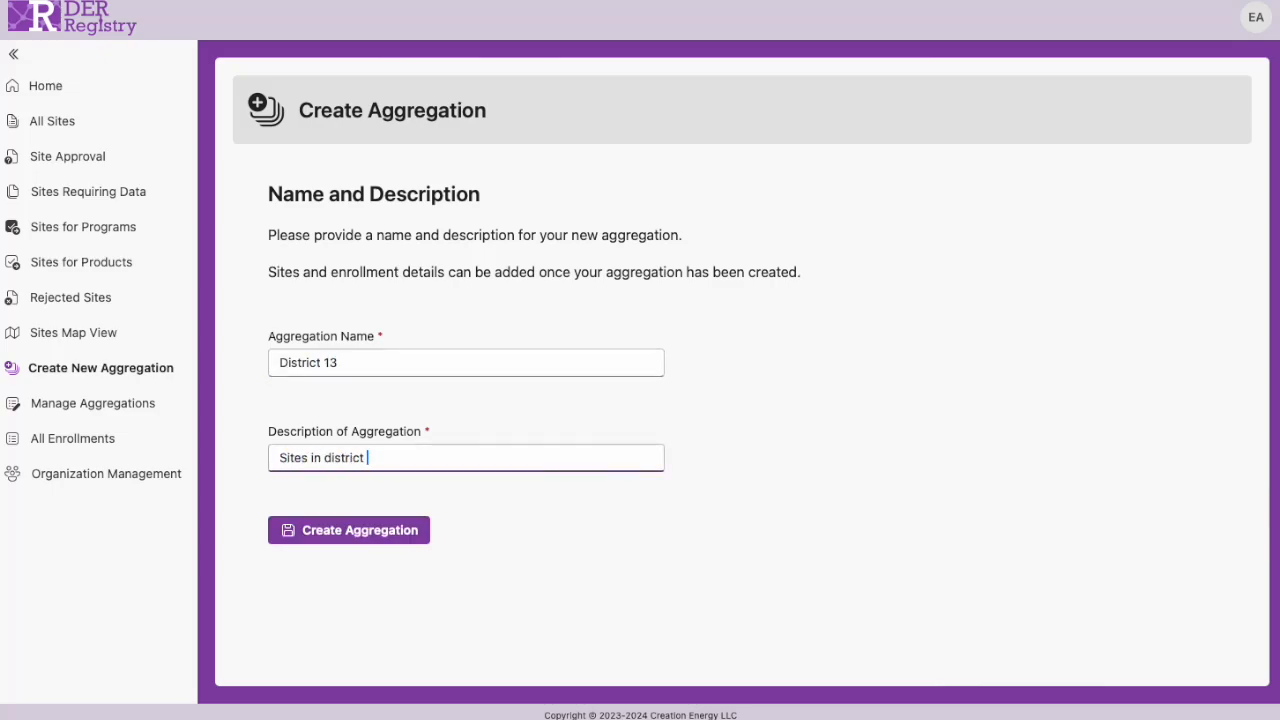
{"action": "left_click", "coordinate": [354, 531]}
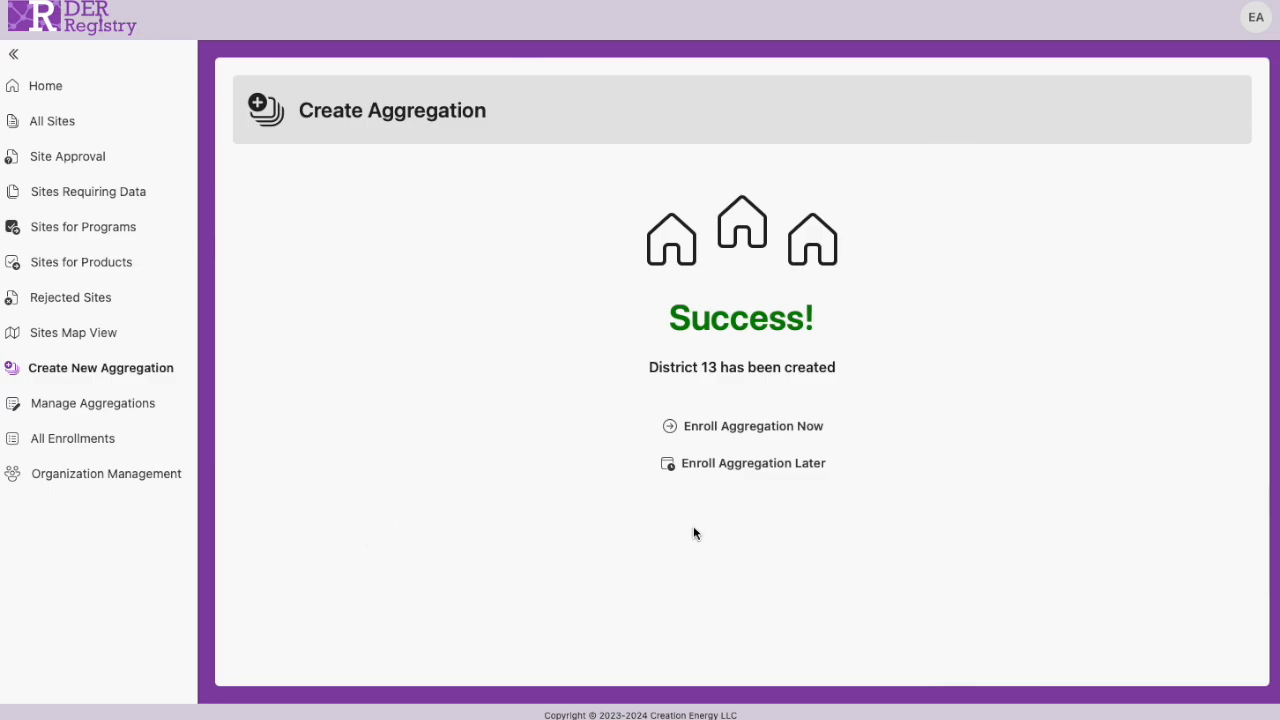
{"action": "left_click", "coordinate": [807, 430]}
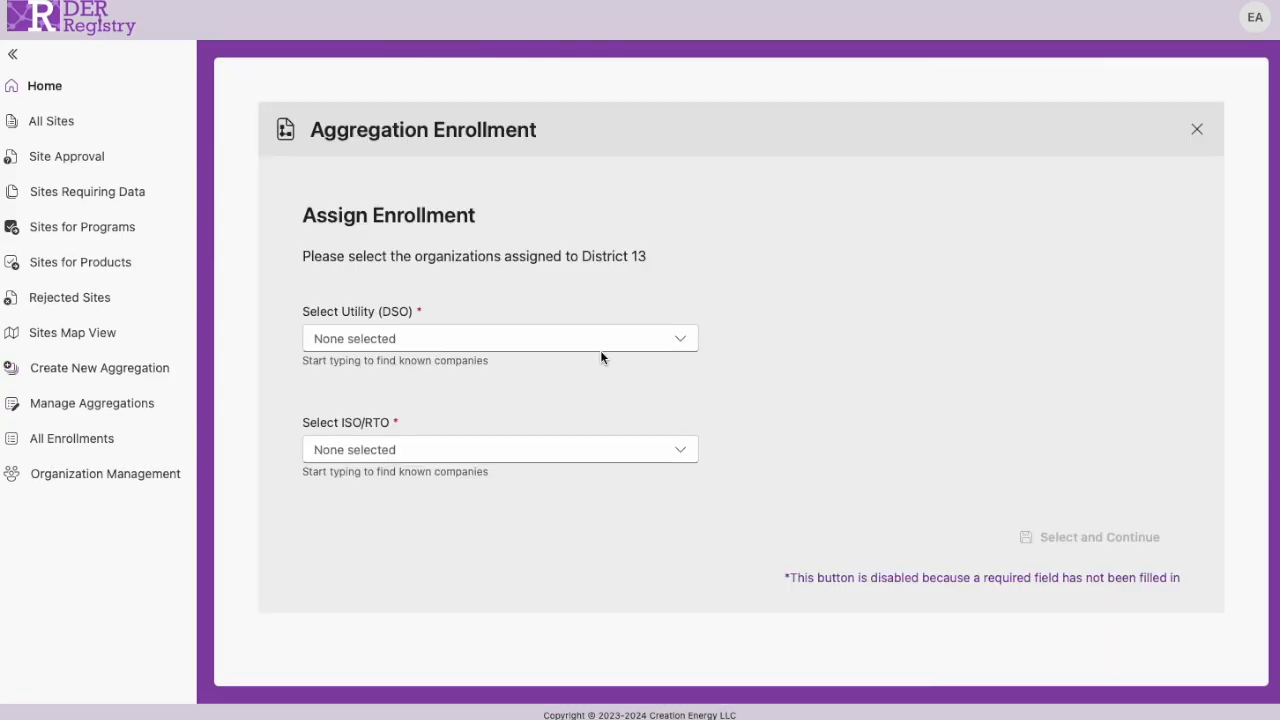
Assign Bright Peak Energy as the utility (DSO) and Creation Energy ISO as the ISO/RTO for the District 13 enrollment.
{"action": "left_click", "coordinate": [594, 344]}
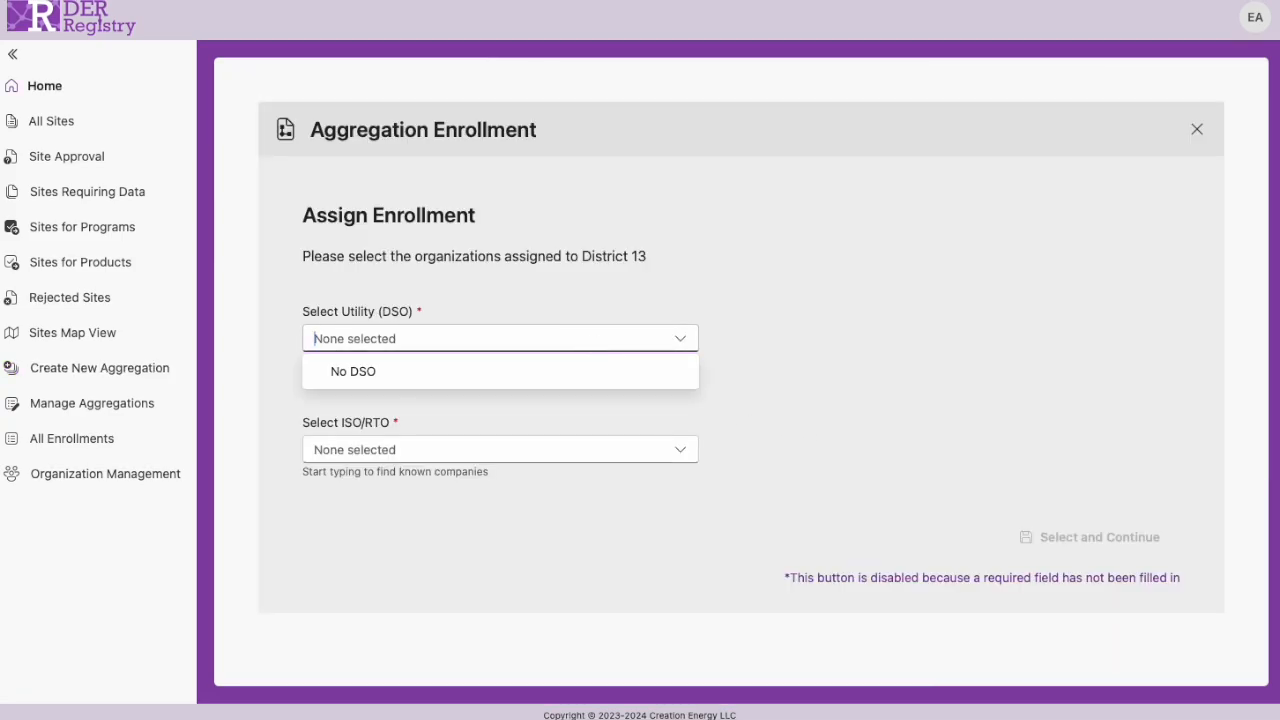
{"action": "type", "text": "B"}
{"action": "left_click", "coordinate": [535, 404]}
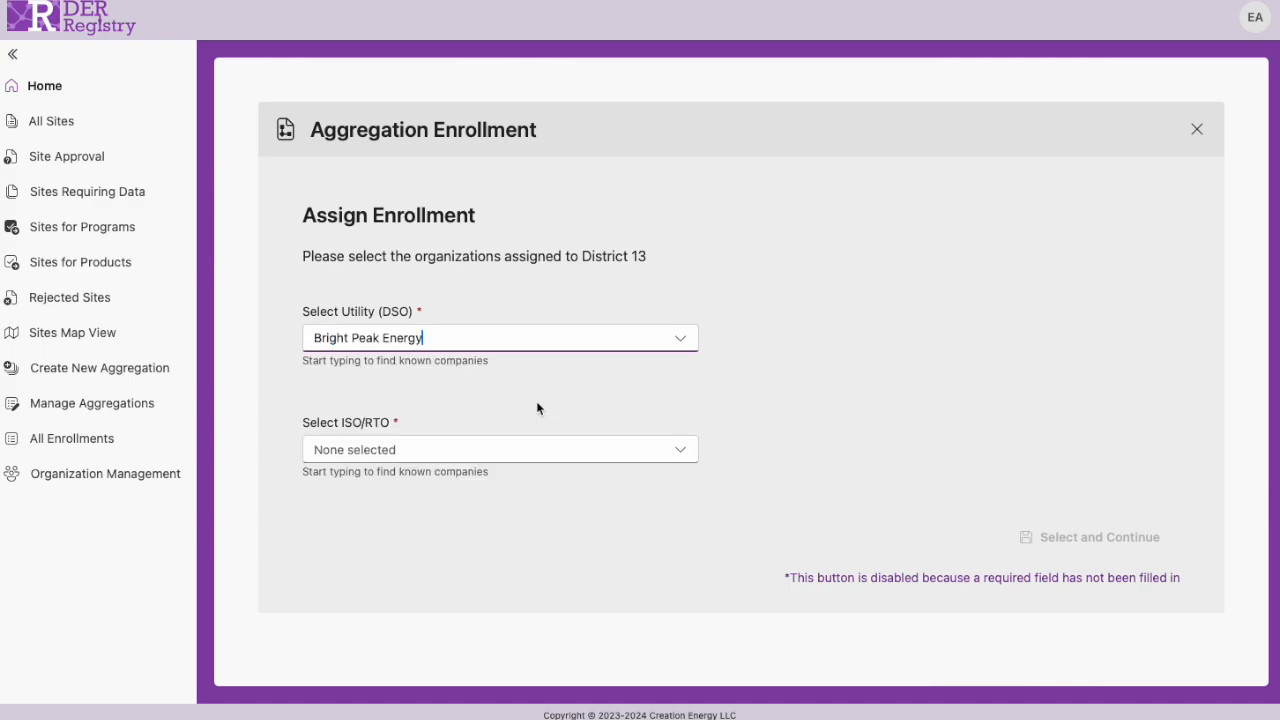
{"action": "left_click", "coordinate": [518, 446]}
{"action": "type", "text": "ce"}
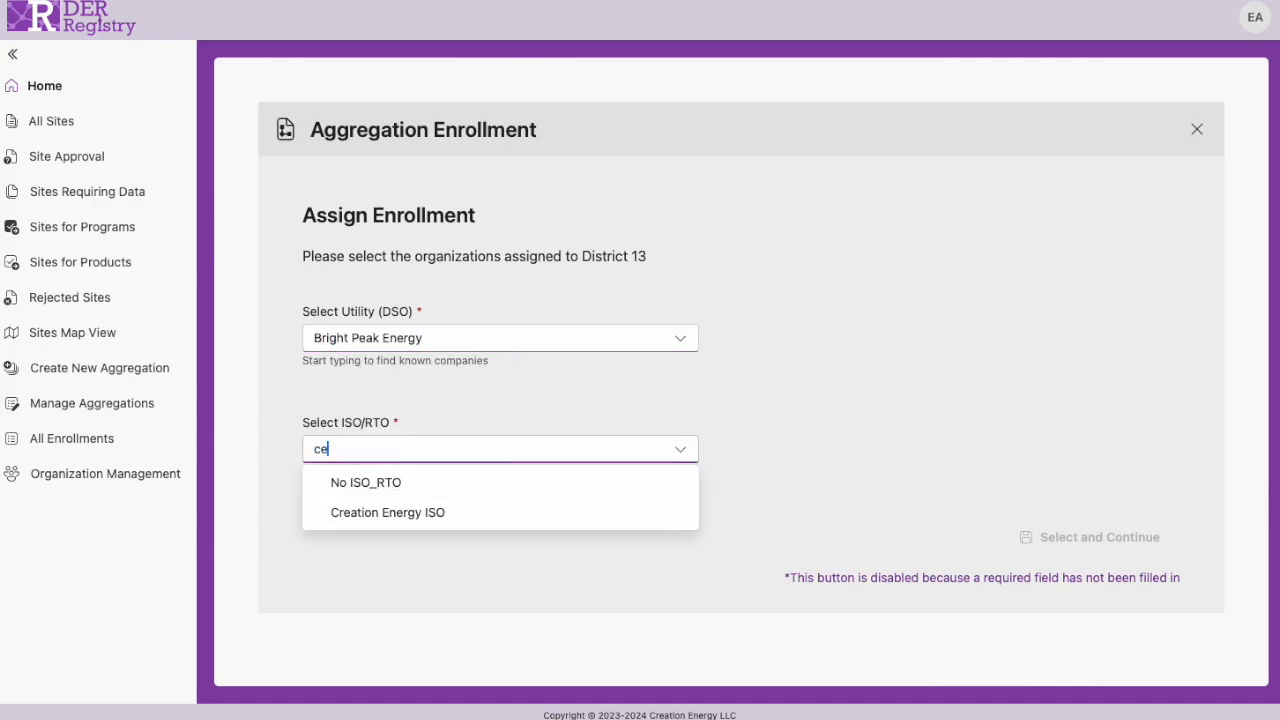
{"action": "left_click", "coordinate": [495, 515]}
{"action": "left_click", "coordinate": [1024, 537]}
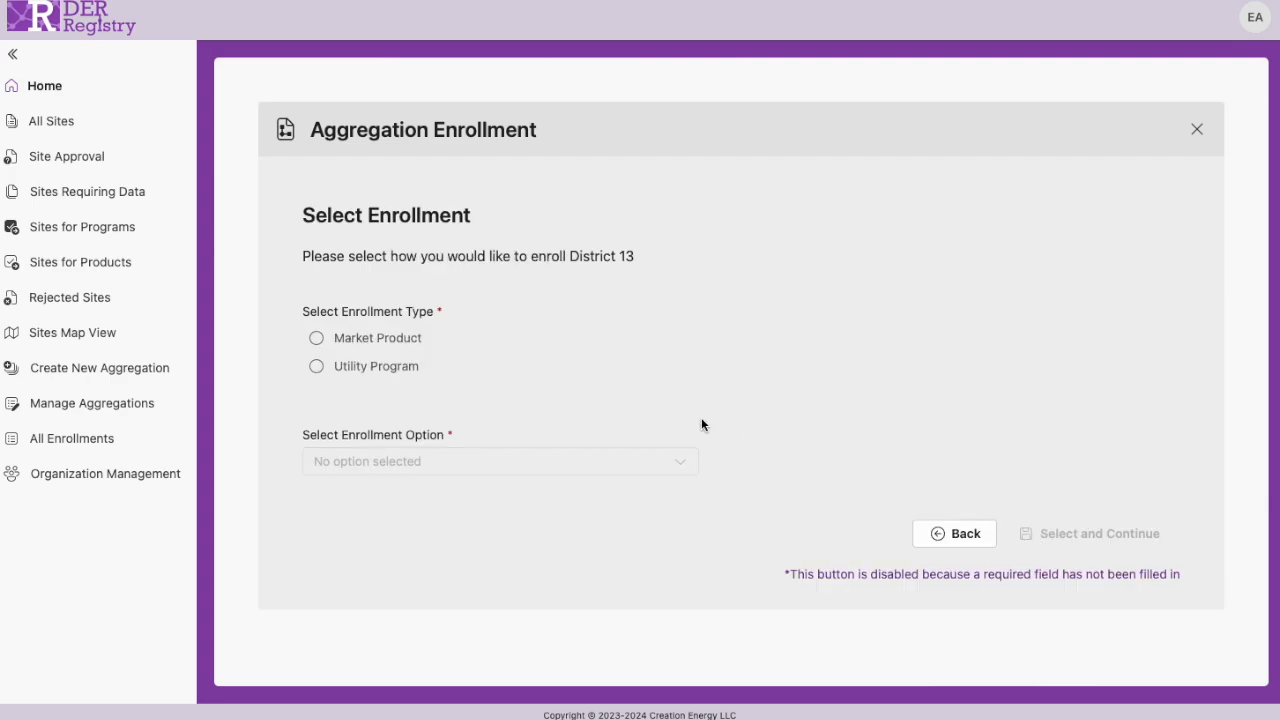
Set the enrollment type to Market Product with CE Product 1 as the enrollment option and continue.
{"action": "left_click", "coordinate": [354, 342]}
{"action": "left_click", "coordinate": [453, 463]}
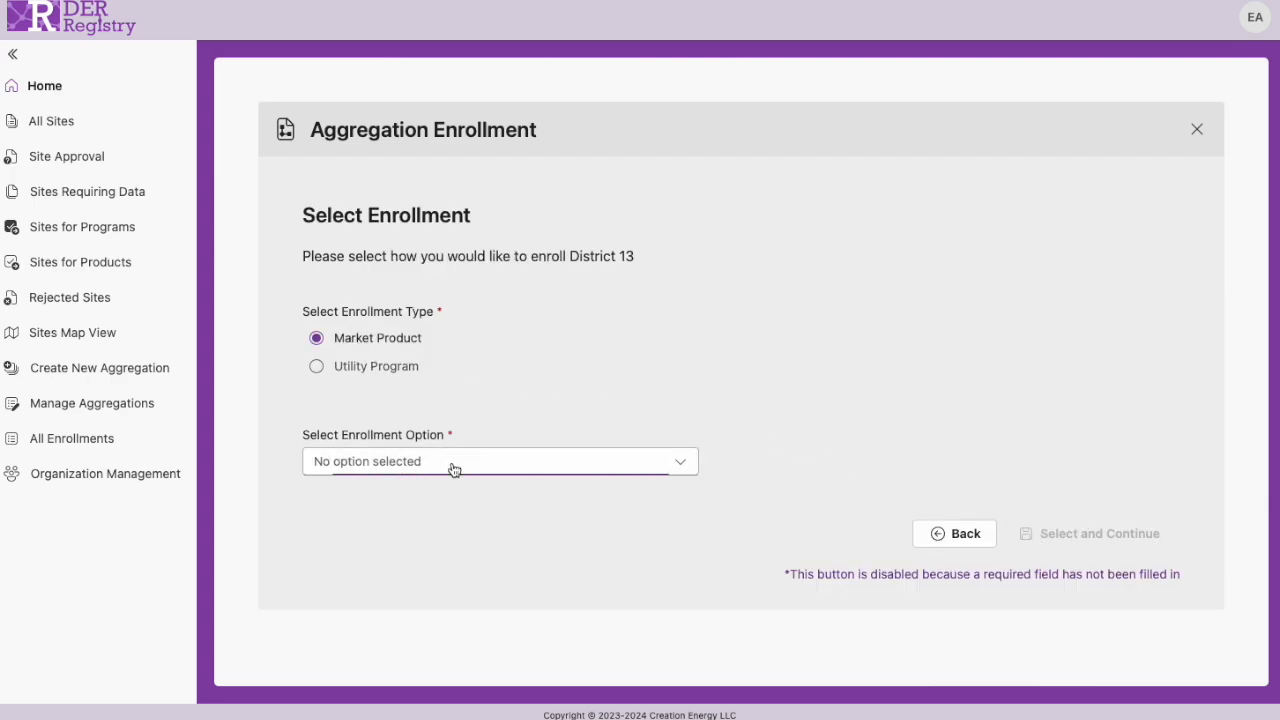
{"action": "left_click", "coordinate": [450, 501]}
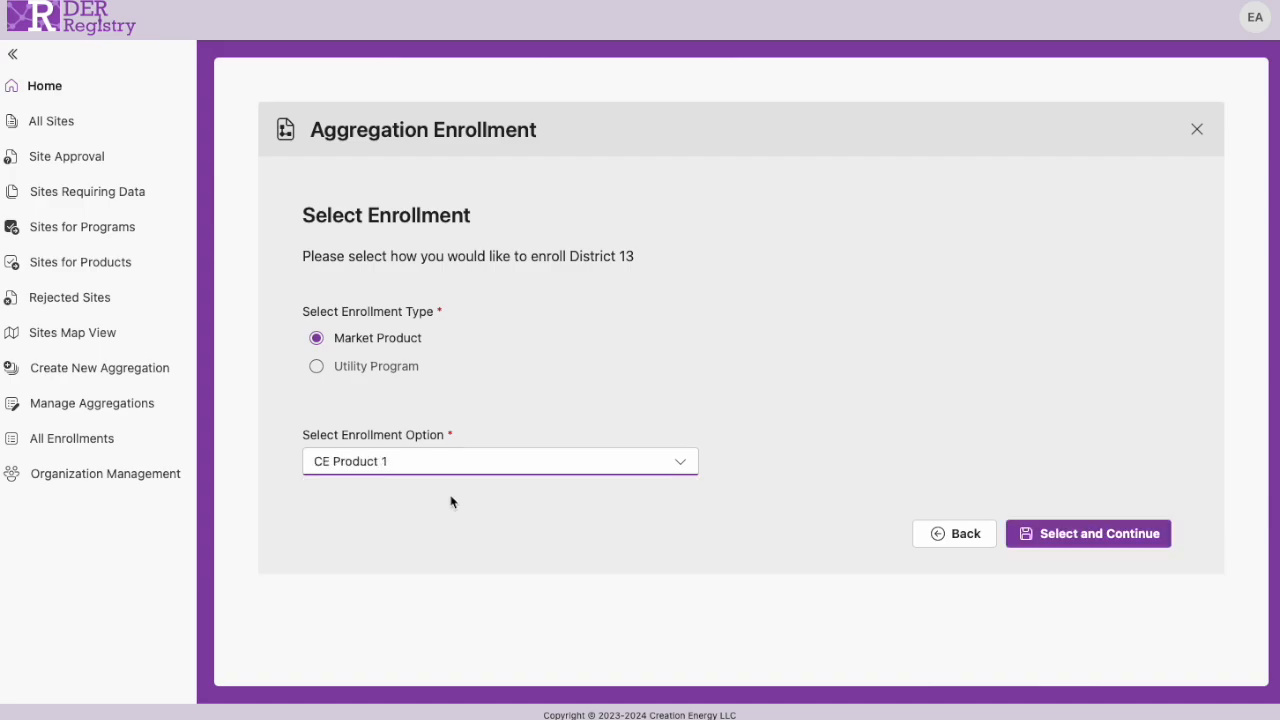
{"action": "left_click", "coordinate": [1033, 533]}
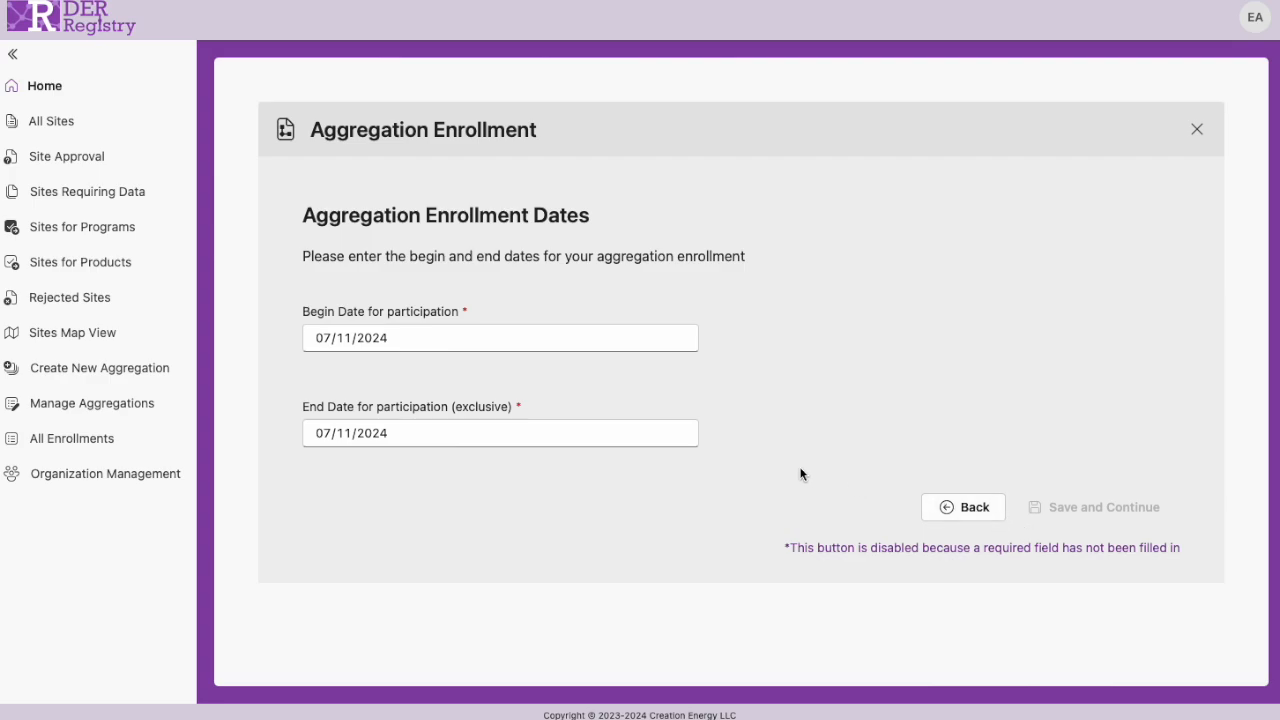
Set the enrollment's begin date for participation to 09/01/2024.
{"action": "left_click", "coordinate": [410, 338]}
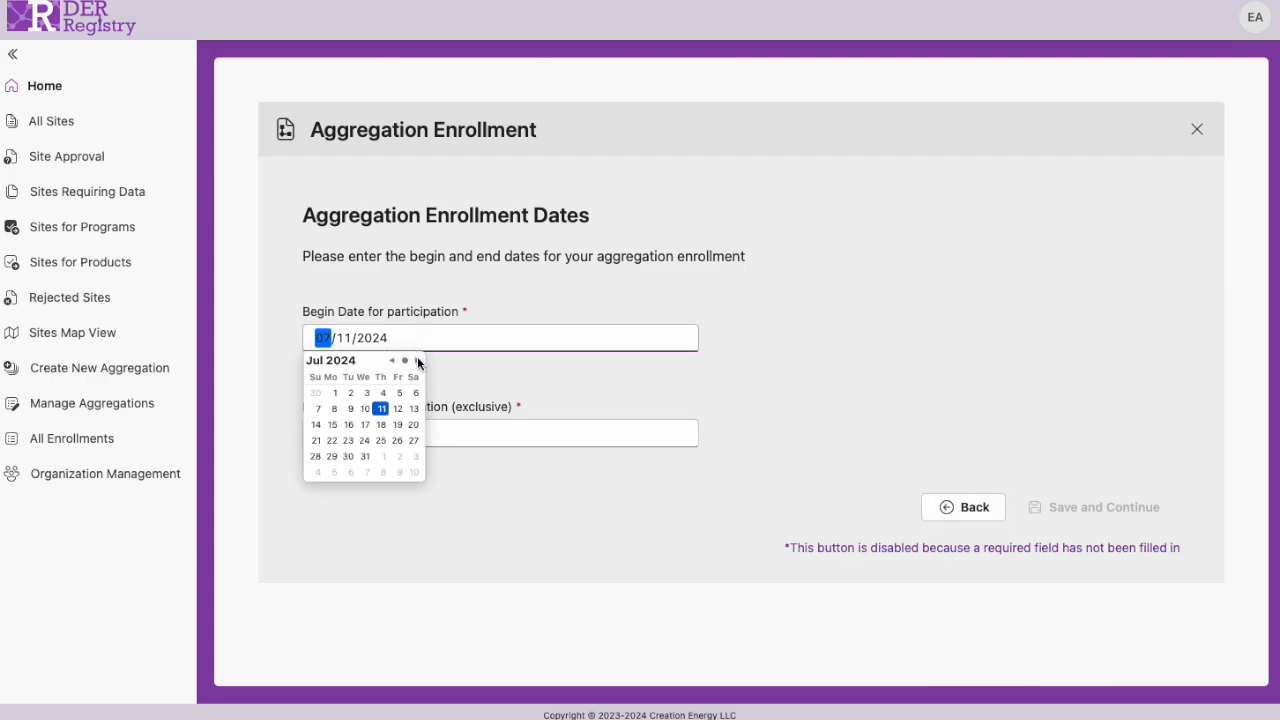
{"action": "left_click", "coordinate": [417, 360]}
{"action": "left_click", "coordinate": [417, 361]}
{"action": "left_click", "coordinate": [318, 392]}
{"action": "left_click", "coordinate": [459, 373]}
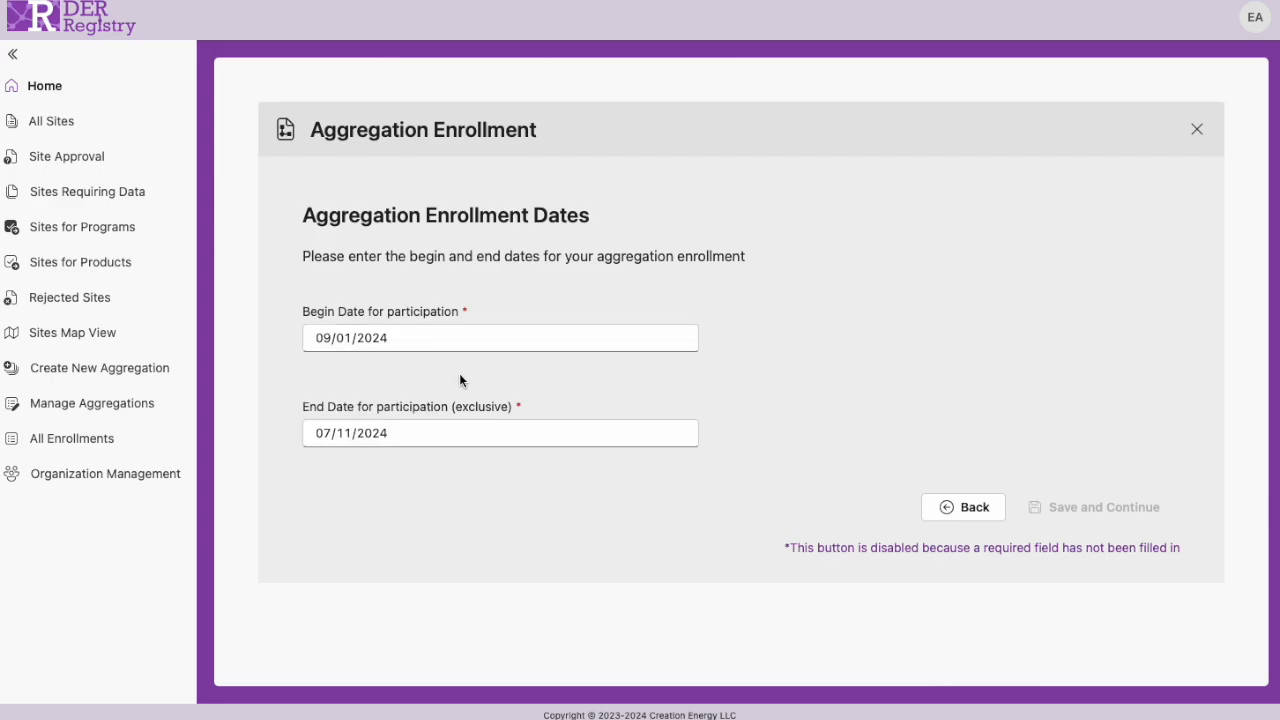
Set the enrollment's end date for participation to 01/01/2025 and save the dates.
{"action": "left_click", "coordinate": [404, 432]}
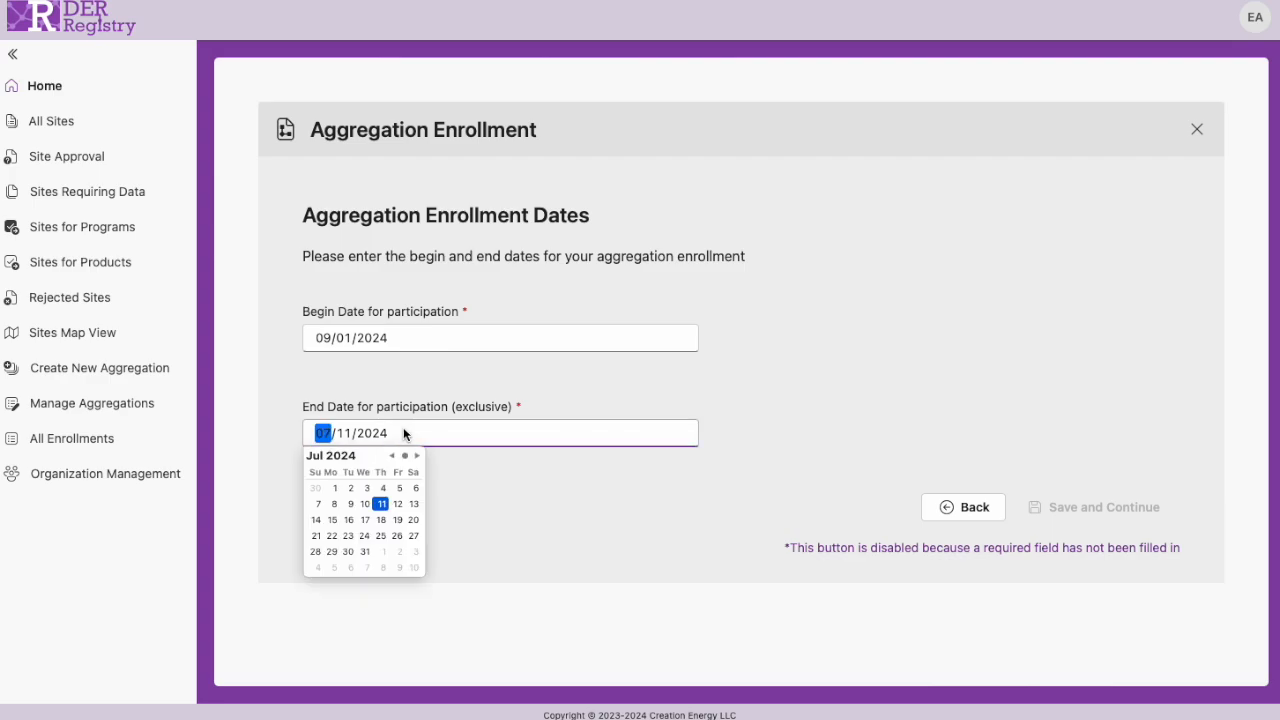
{"action": "left_click", "coordinate": [417, 456]}
{"action": "left_click", "coordinate": [417, 456]}
{"action": "left_click", "coordinate": [417, 456]}
{"action": "left_click", "coordinate": [417, 456]}
{"action": "left_click", "coordinate": [417, 456]}
{"action": "left_click", "coordinate": [417, 456]}
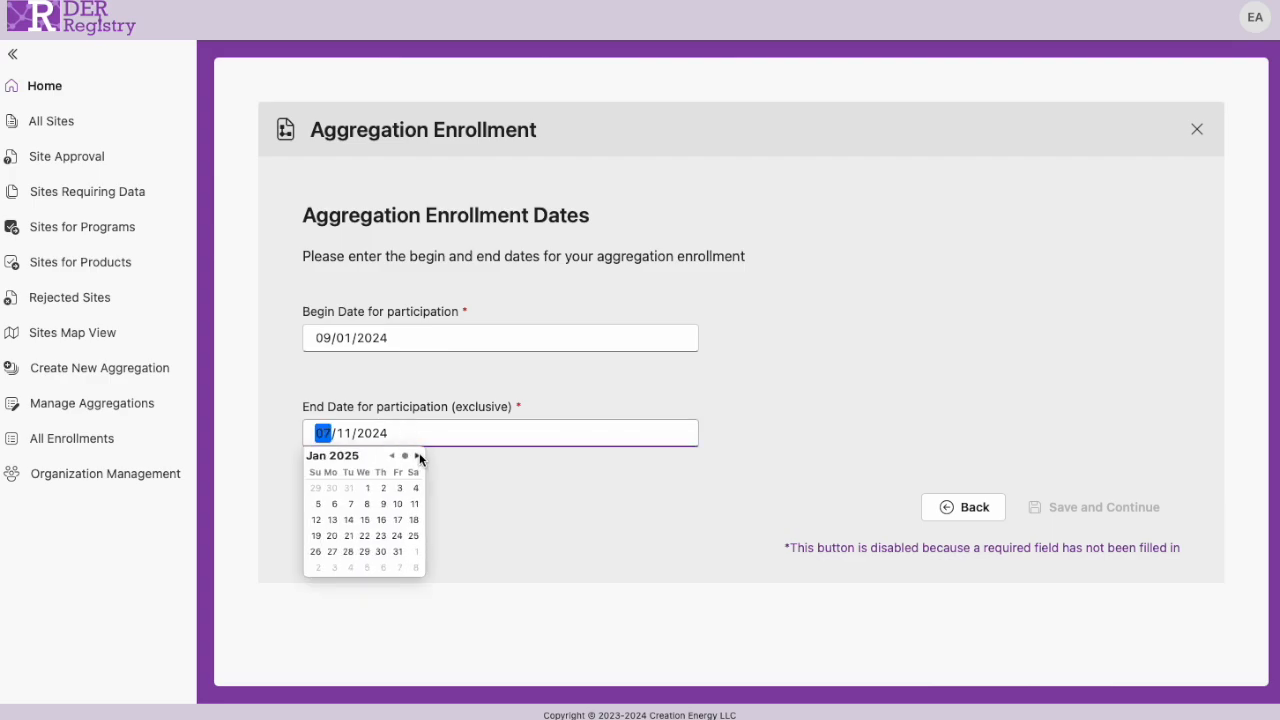
{"action": "left_click", "coordinate": [368, 489]}
{"action": "left_click", "coordinate": [757, 455]}
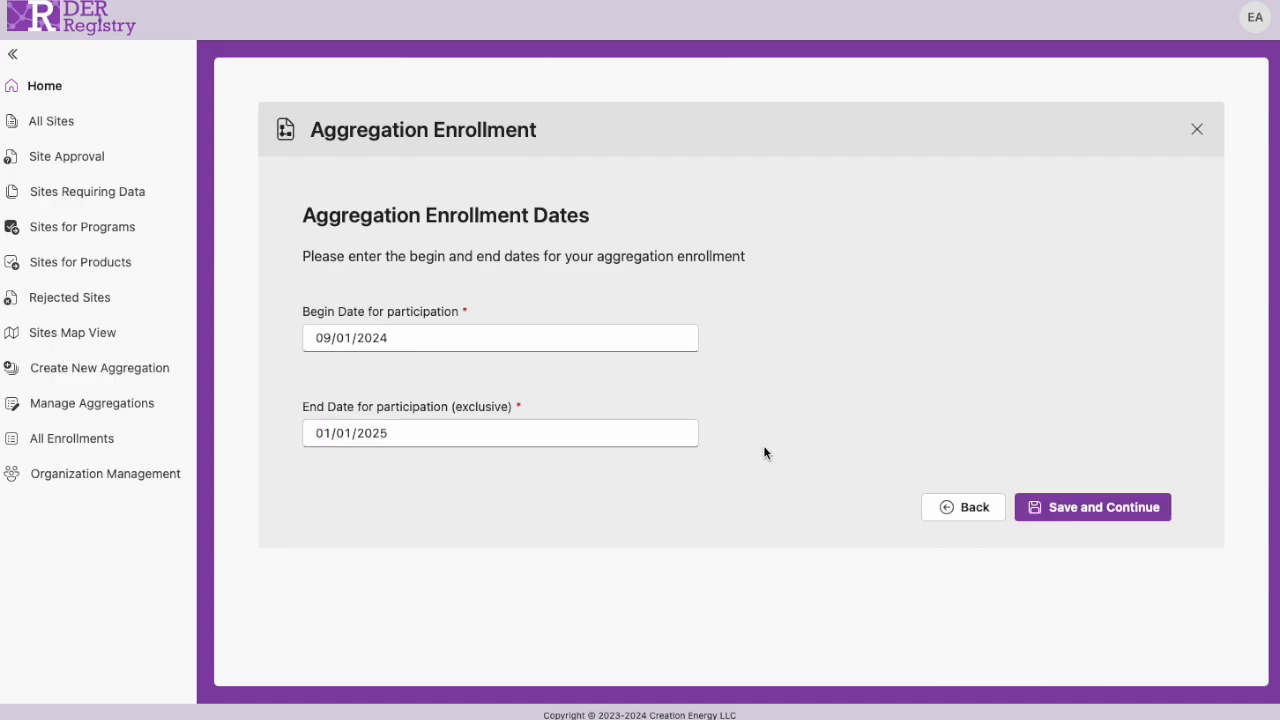
{"action": "left_click", "coordinate": [1062, 510]}
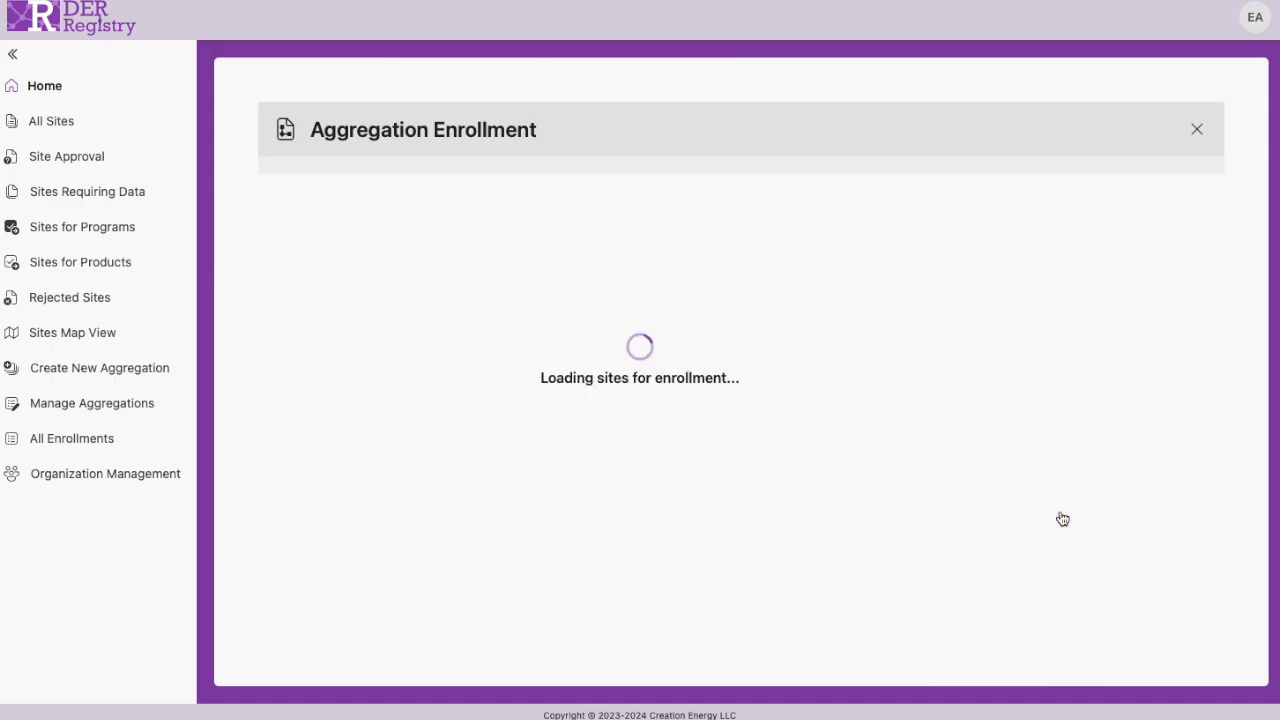
Include the first four listed sites in the aggregation enrollment and confirm the selection.
{"action": "scroll", "coordinate": [1008, 434], "scroll_direction": "down", "scroll_amount": 2}
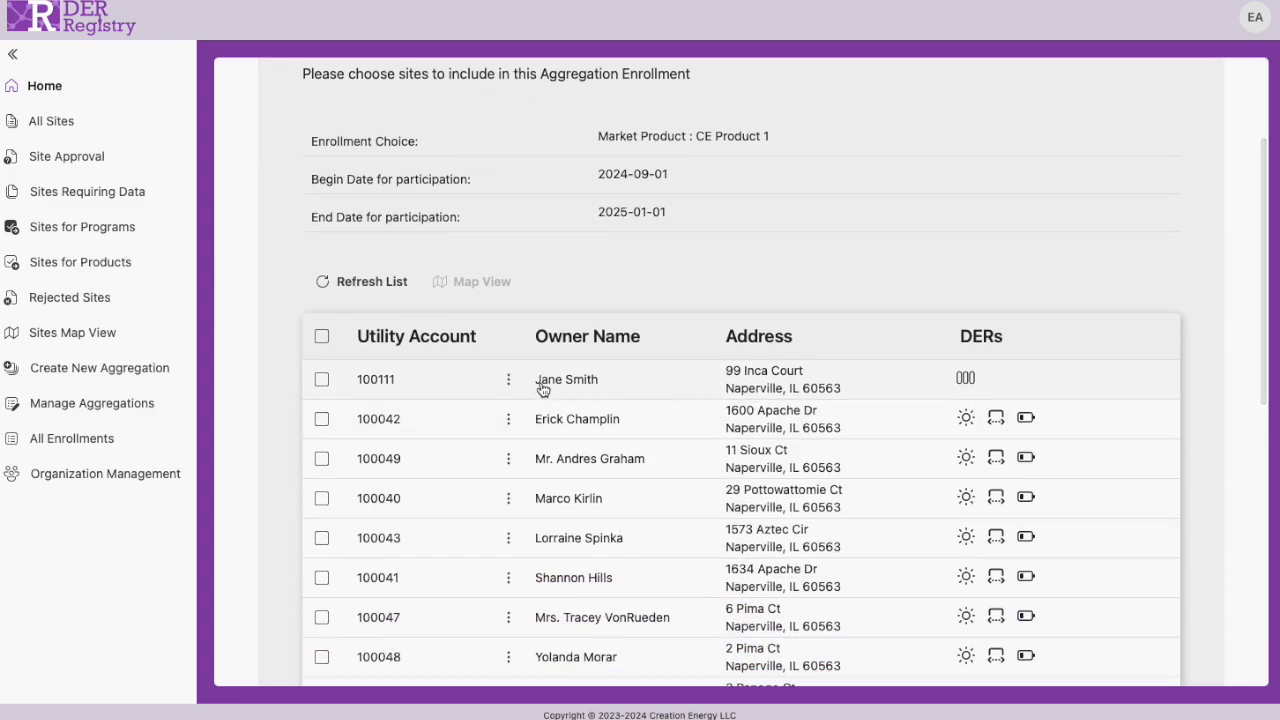
{"action": "left_click", "coordinate": [321, 380]}
{"action": "left_click", "coordinate": [321, 419]}
{"action": "left_click", "coordinate": [321, 459]}
{"action": "left_click", "coordinate": [321, 498]}
{"action": "scroll", "coordinate": [995, 538], "scroll_direction": "down", "scroll_amount": 1}
{"action": "scroll", "coordinate": [995, 538], "scroll_direction": "down", "scroll_amount": 8}
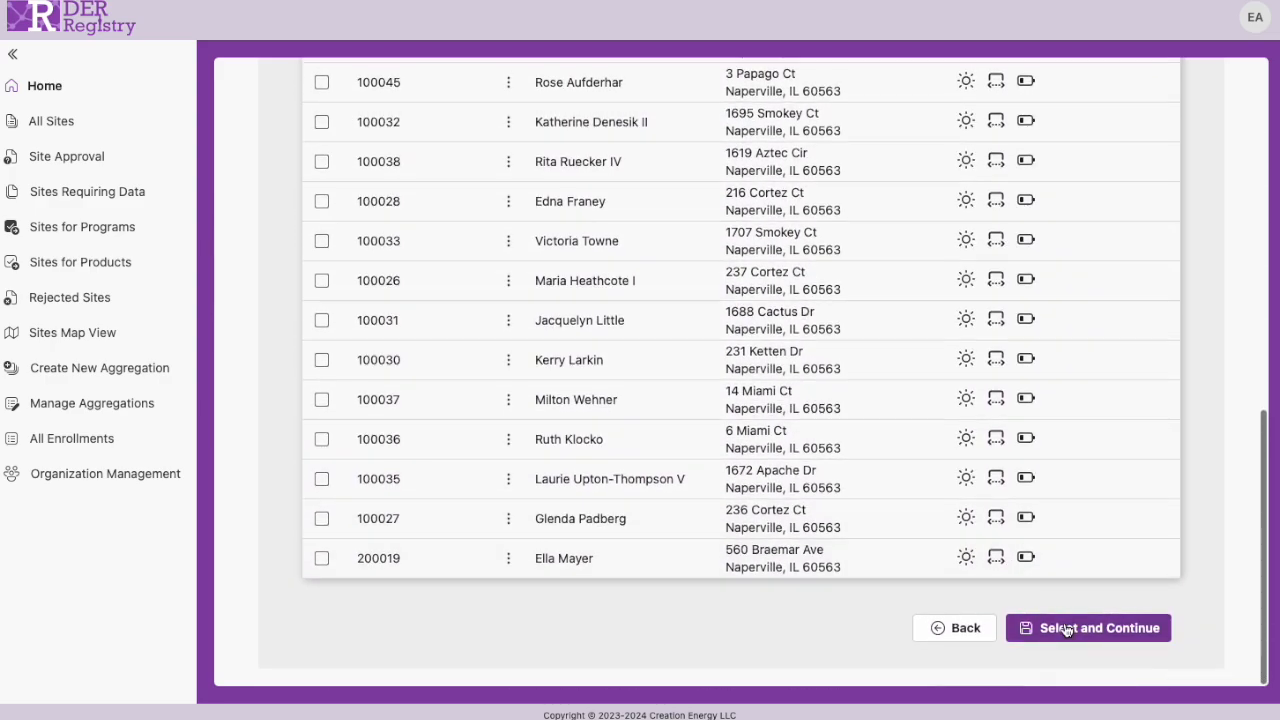
{"action": "left_click", "coordinate": [1066, 628]}
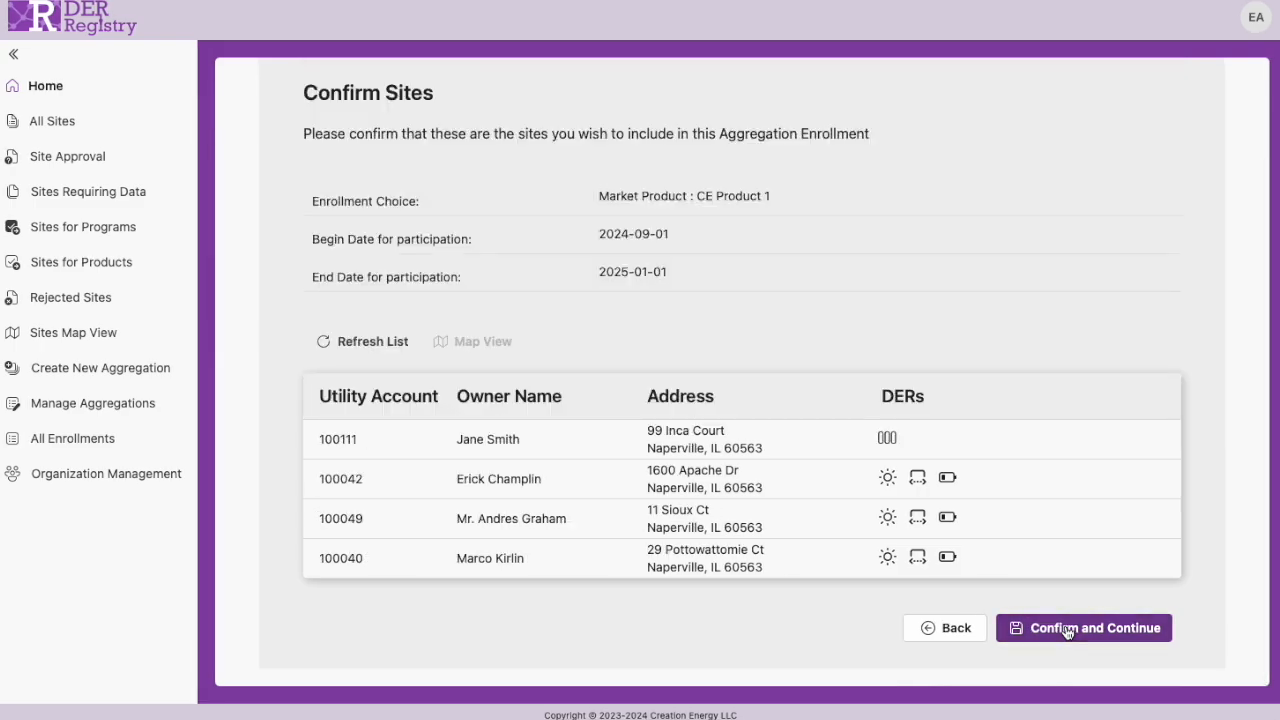
{"action": "left_click", "coordinate": [1066, 628]}
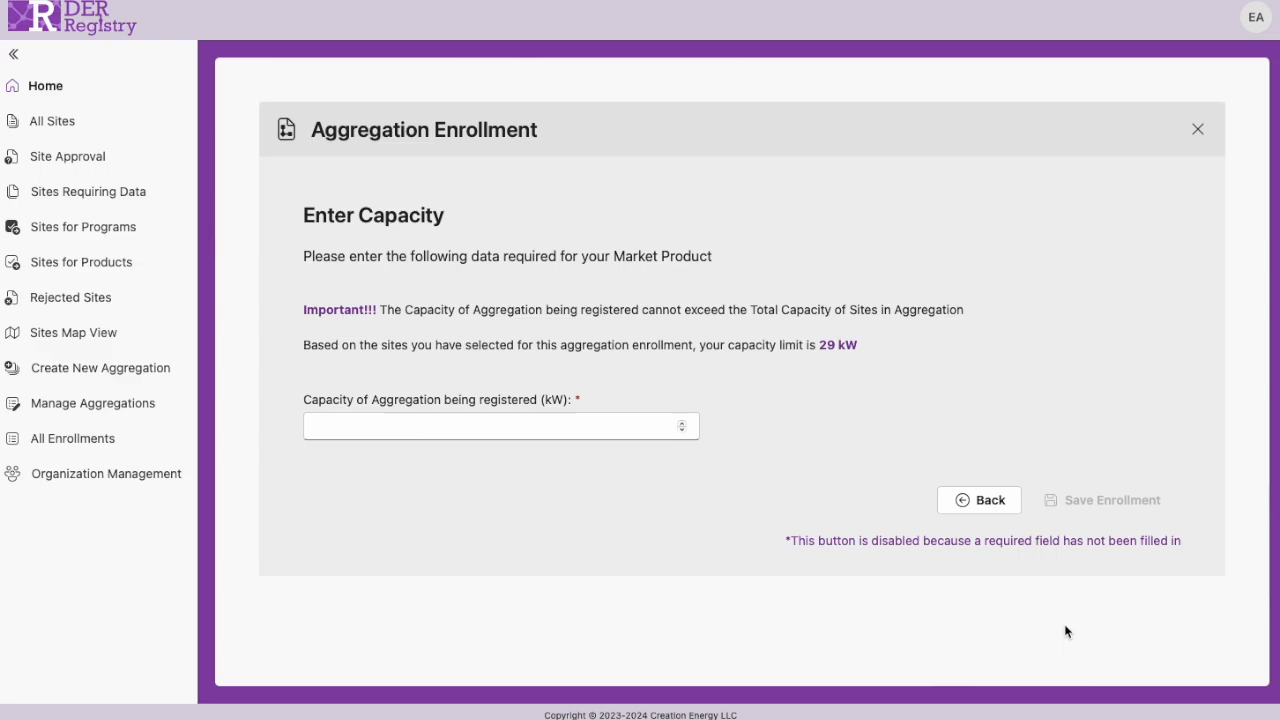
Set the capacity of the aggregation being registered to 28 kW and save the enrollment.
{"action": "left_click", "coordinate": [502, 414]}
{"action": "type", "text": "2"}
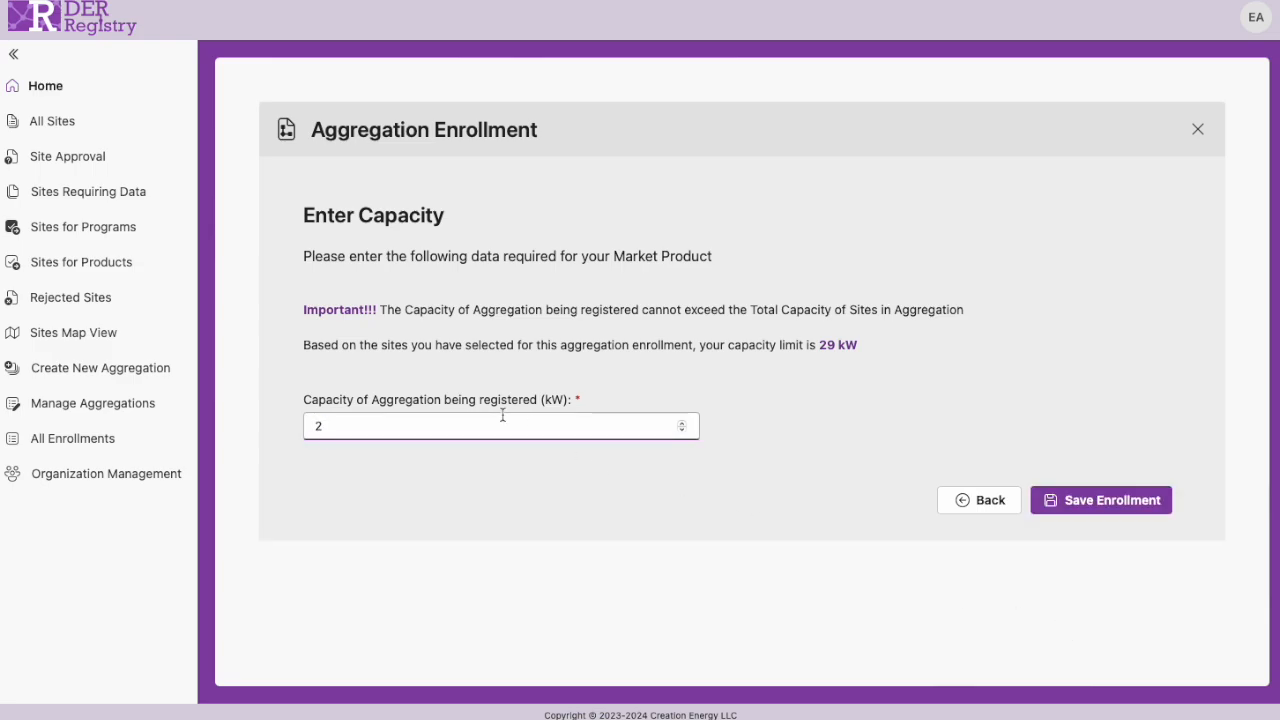
{"action": "type", "text": "8"}
{"action": "left_click", "coordinate": [1118, 505]}
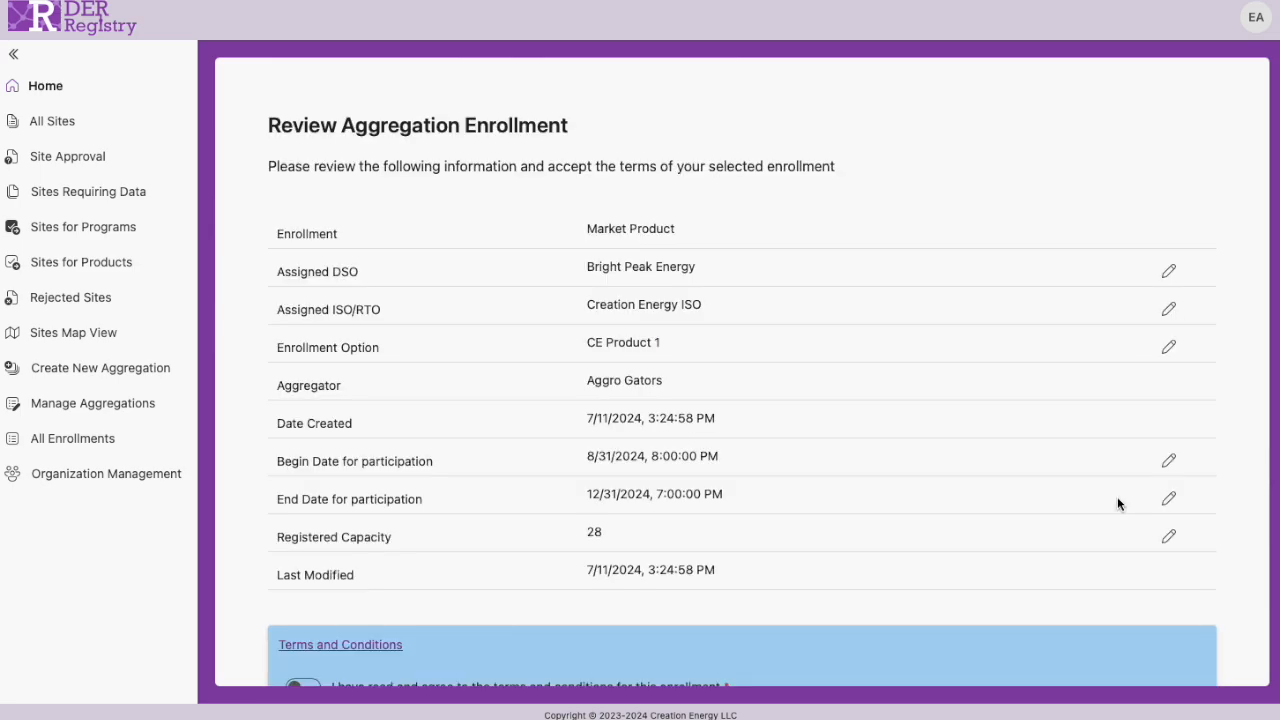
Accept the enrollment's terms and conditions, complete it, and choose to submit it for approval later.
{"action": "scroll", "coordinate": [1118, 503], "scroll_direction": "down", "scroll_amount": 2}
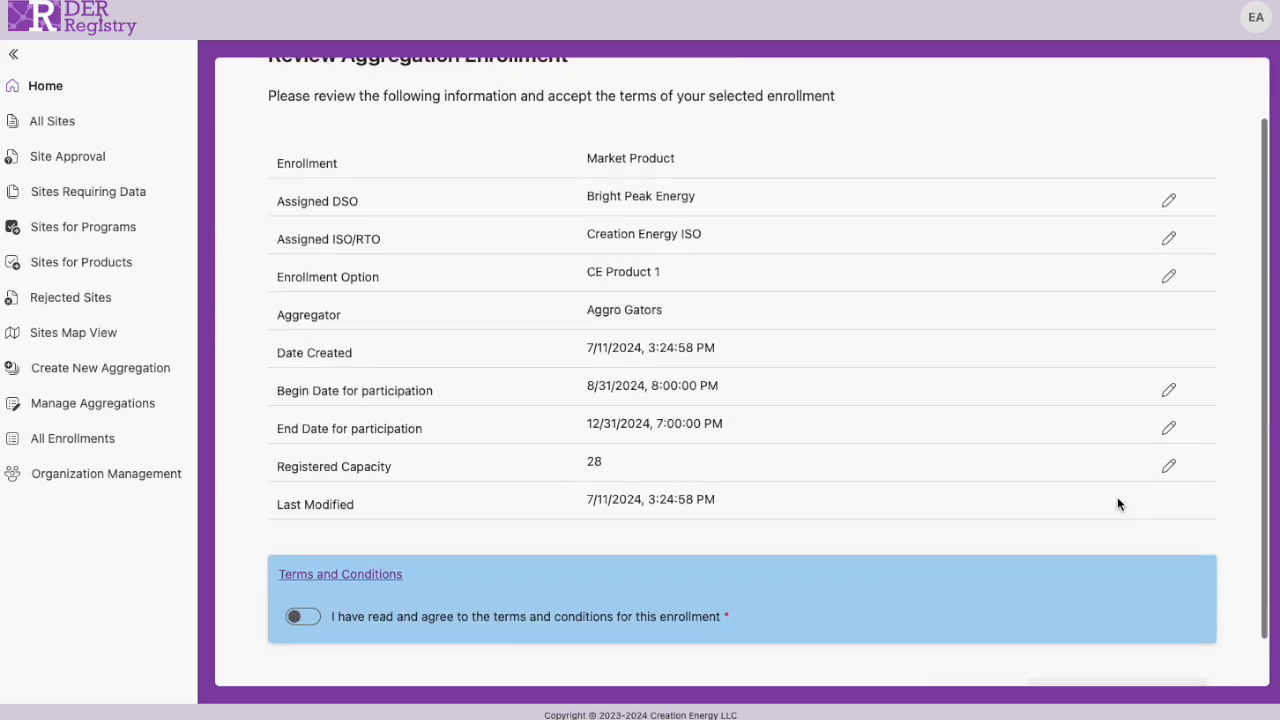
{"action": "scroll", "coordinate": [1117, 496], "scroll_direction": "down", "scroll_amount": 1}
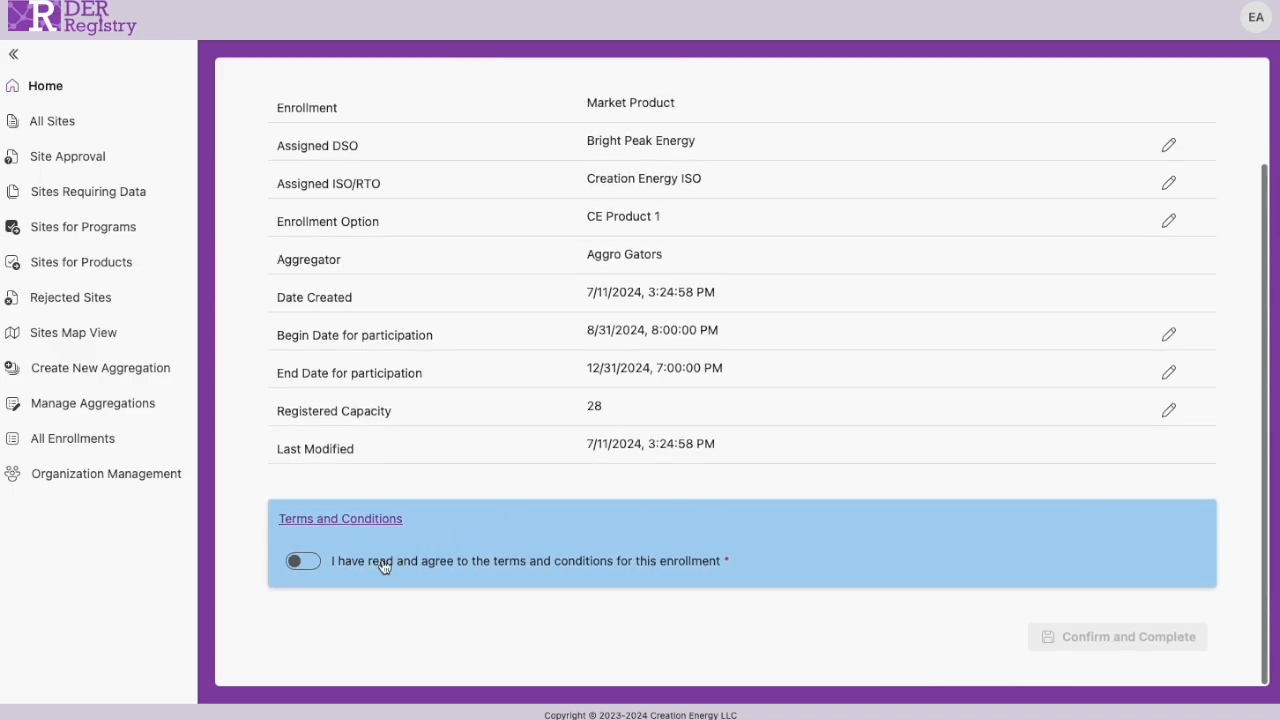
{"action": "left_click", "coordinate": [299, 564]}
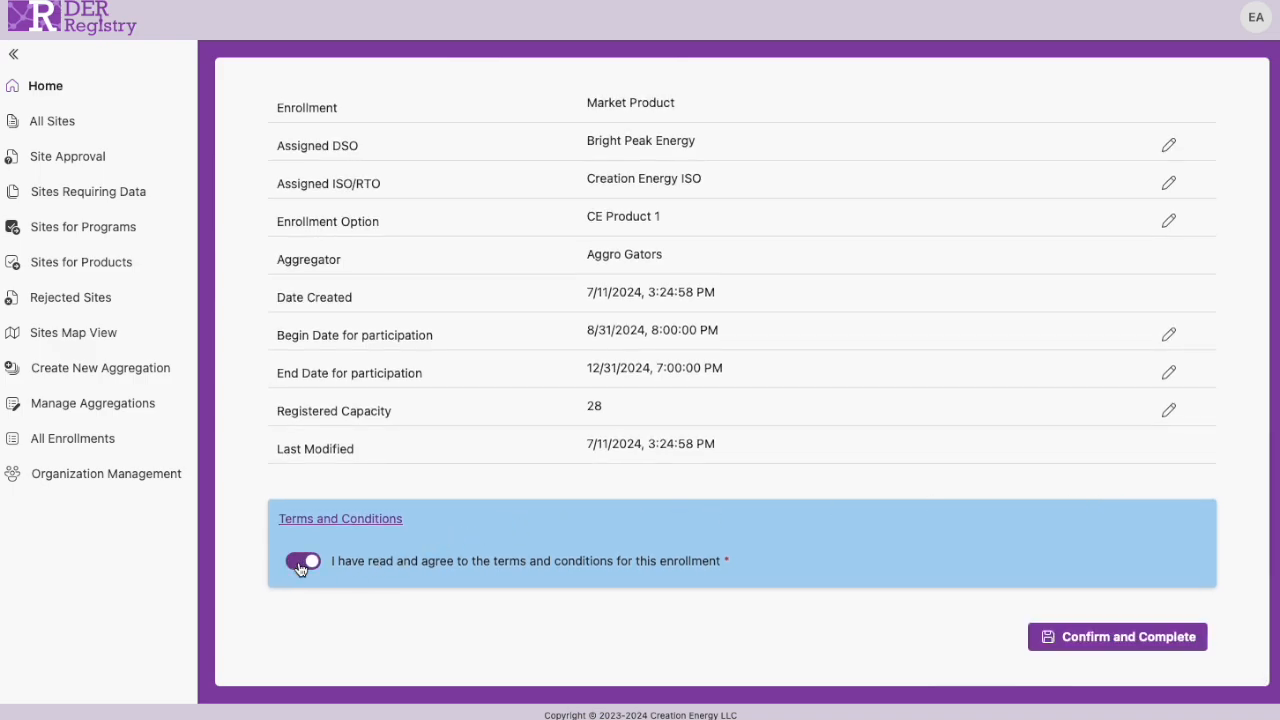
{"action": "left_click", "coordinate": [1092, 638]}
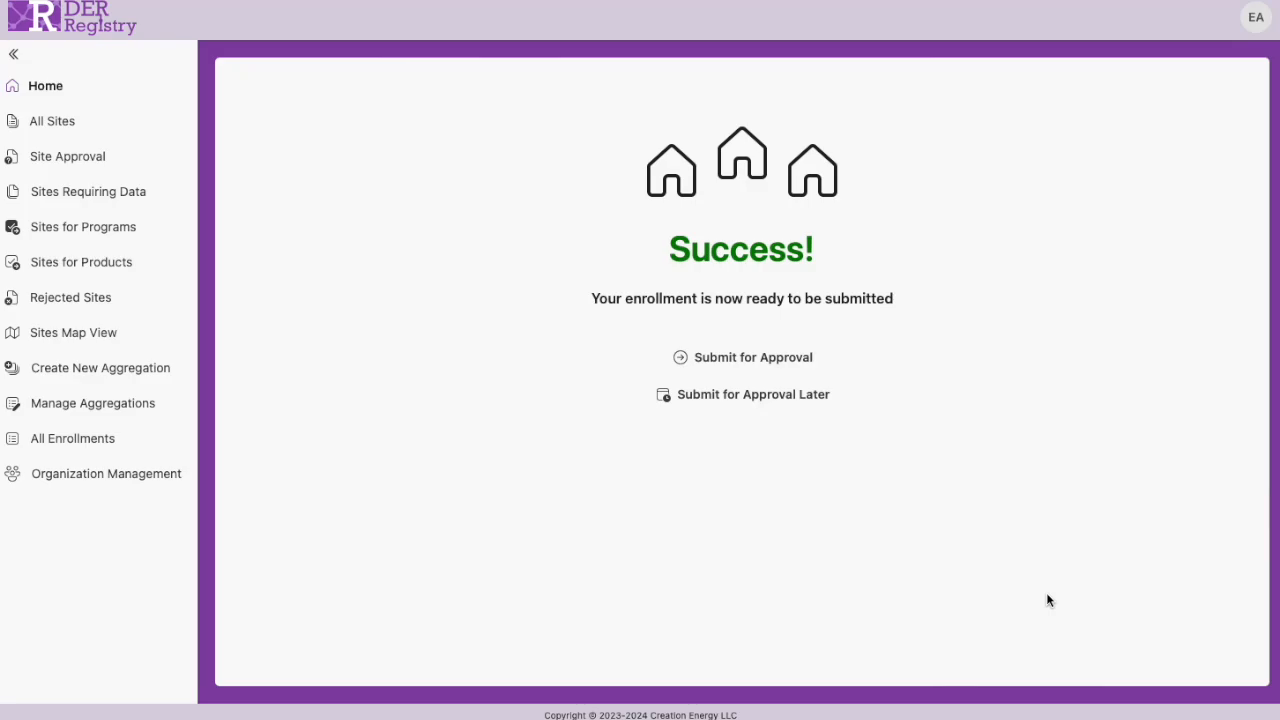
{"action": "left_click", "coordinate": [805, 395]}
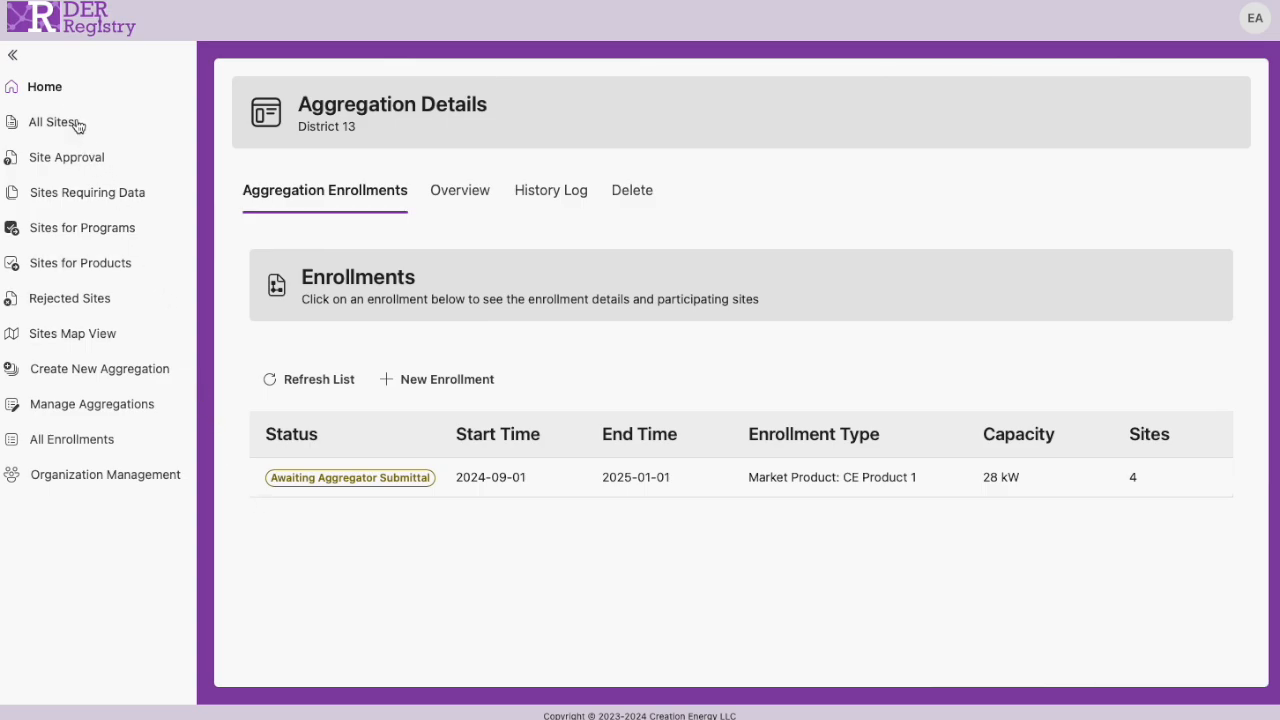
Check the aggregation enrollments requiring submittal and open the District 13 aggregation's enrollment details.
{"action": "left_click", "coordinate": [64, 91]}
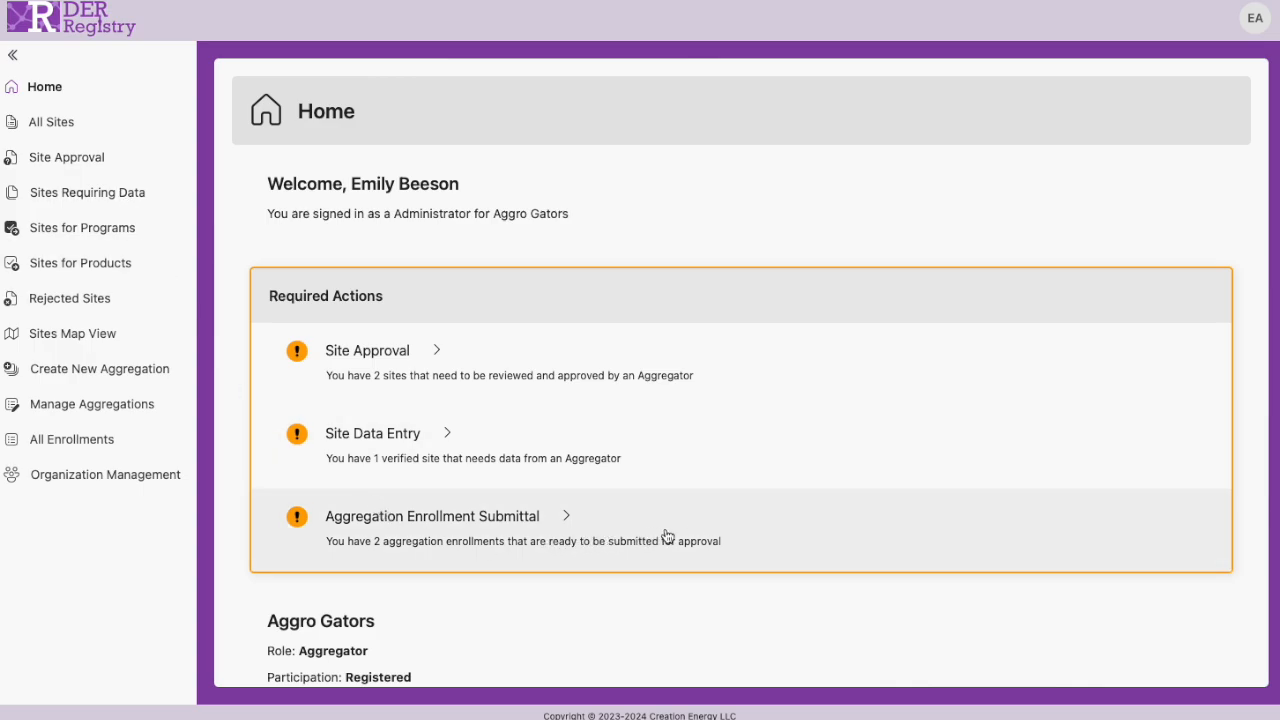
{"action": "left_click", "coordinate": [758, 523]}
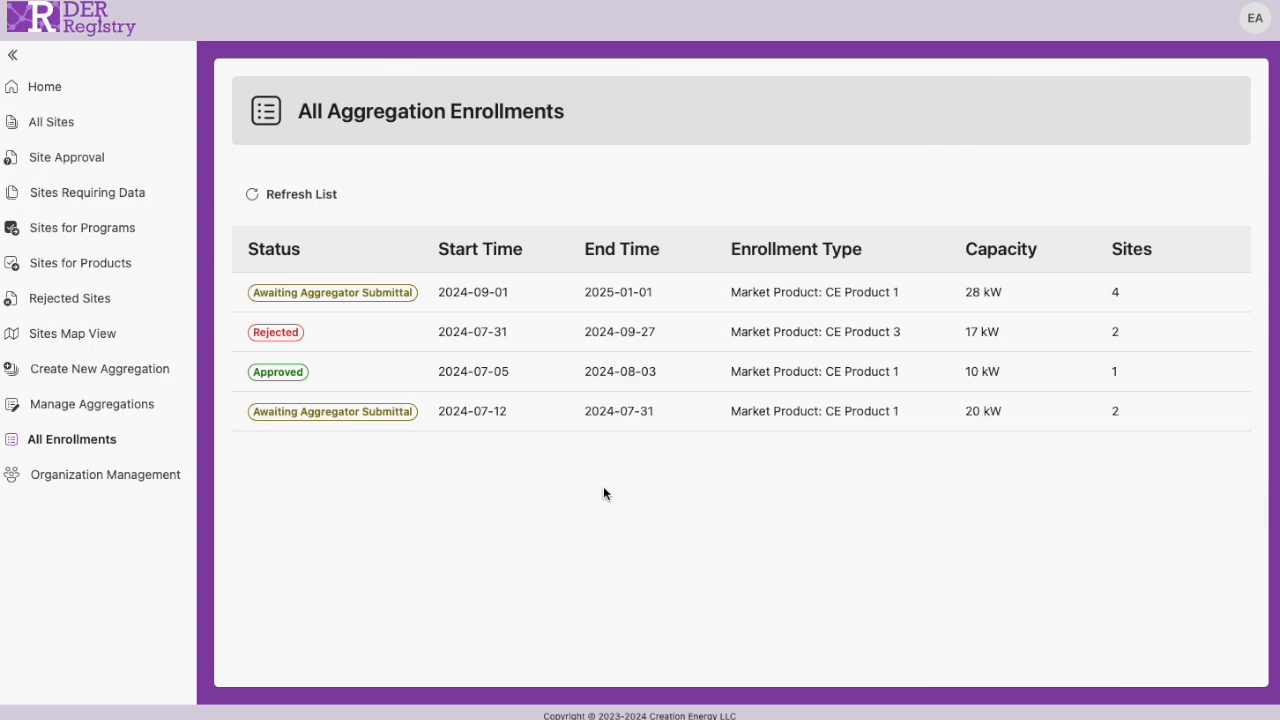
{"action": "left_click", "coordinate": [112, 407]}
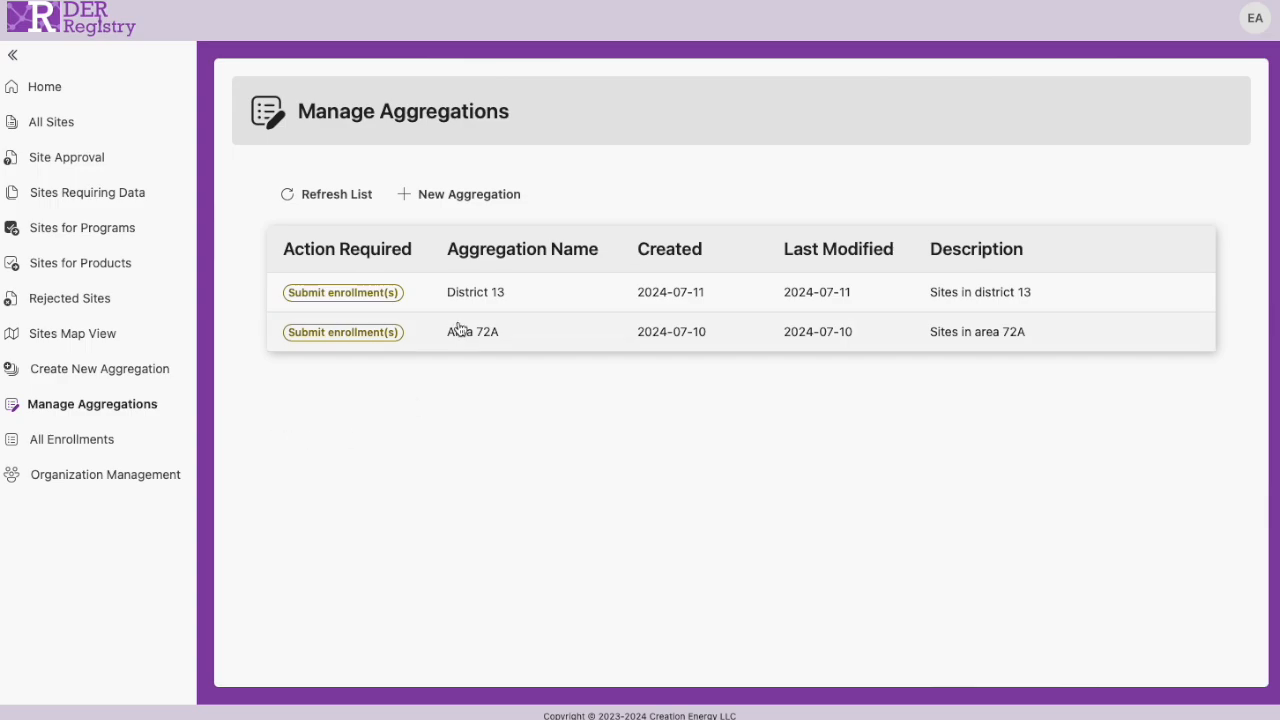
{"action": "left_click", "coordinate": [477, 298]}
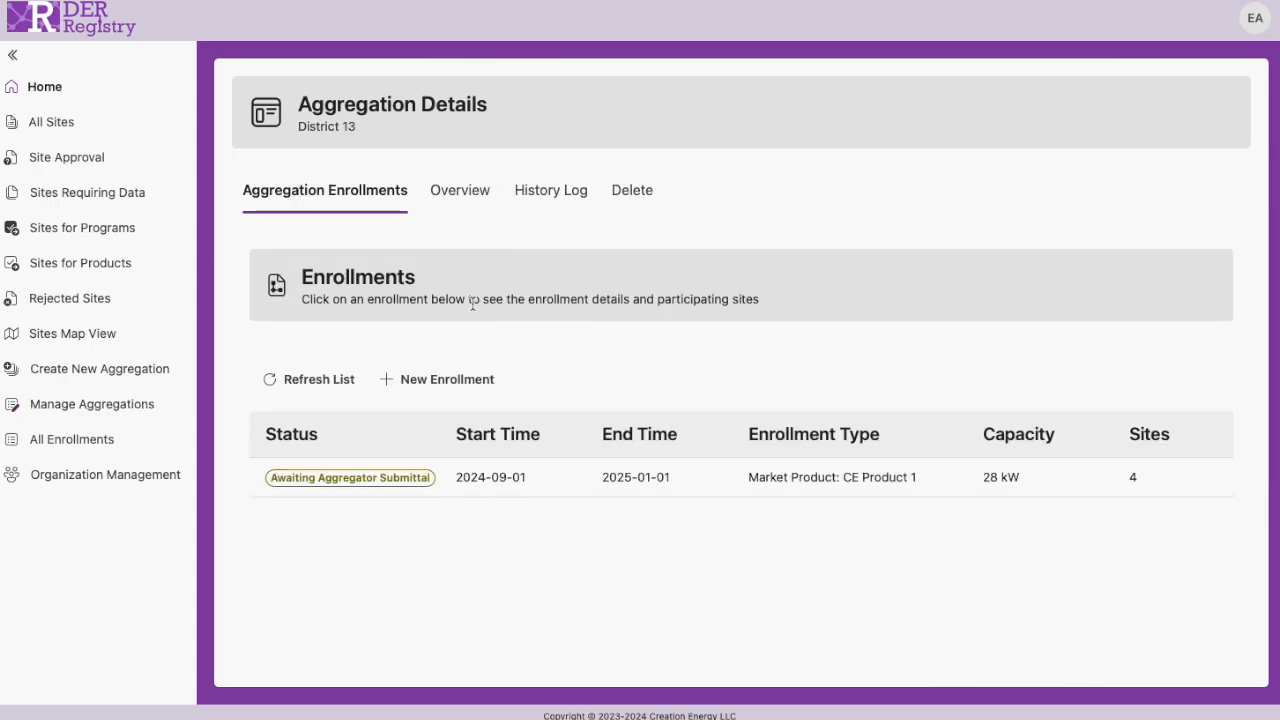
{"action": "left_click", "coordinate": [388, 484]}
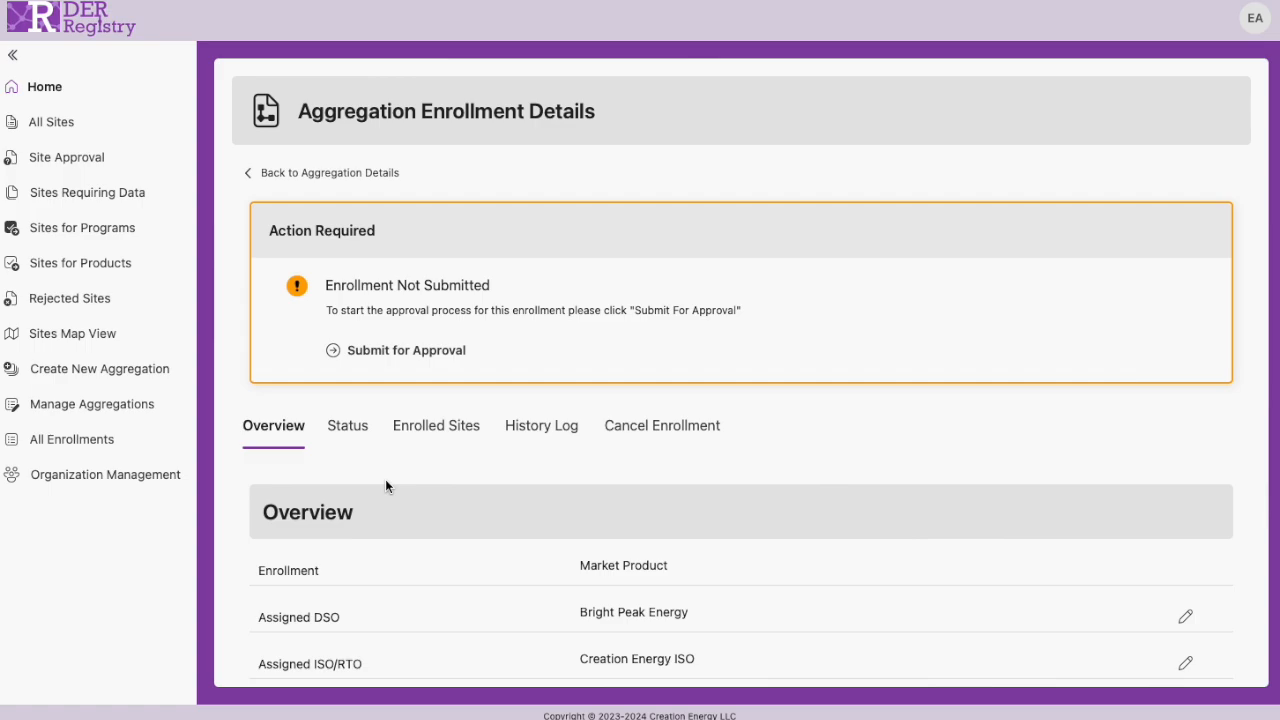
Review the District 13 enrollment's overview data and its list of enrolled sites.
{"action": "scroll", "coordinate": [919, 560], "scroll_direction": "down", "scroll_amount": 1}
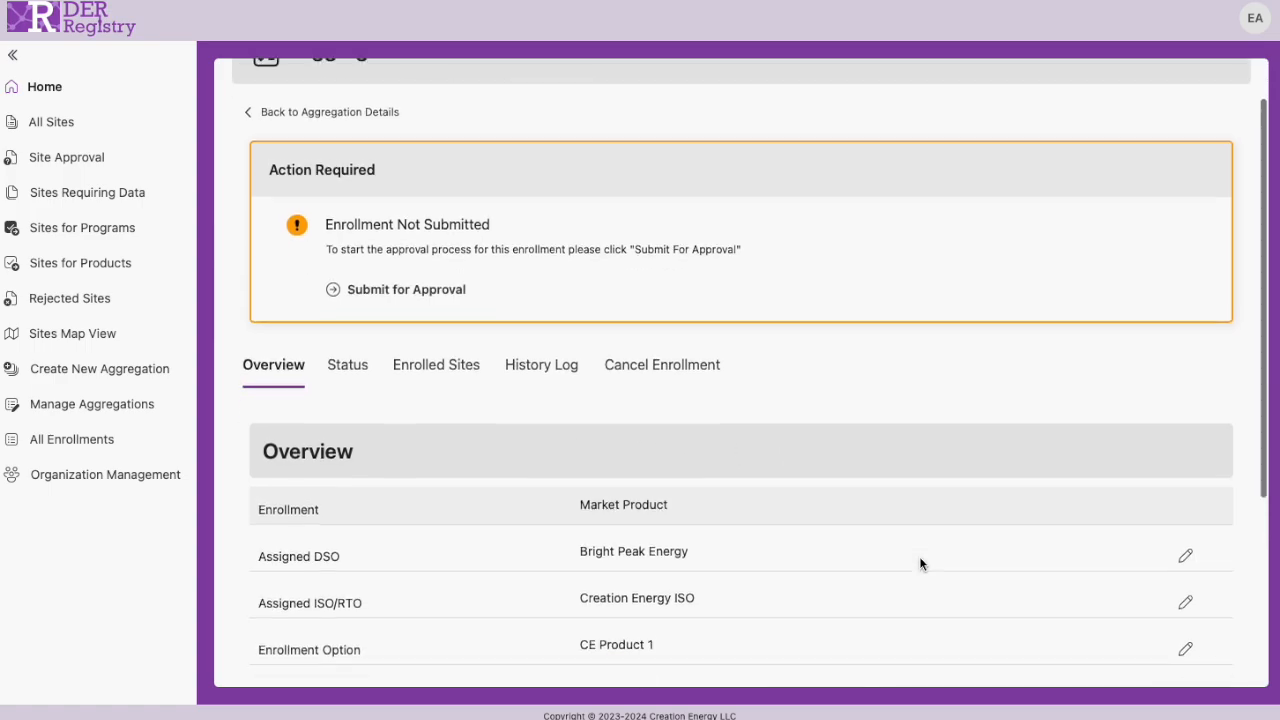
{"action": "scroll", "coordinate": [920, 563], "scroll_direction": "down", "scroll_amount": 5}
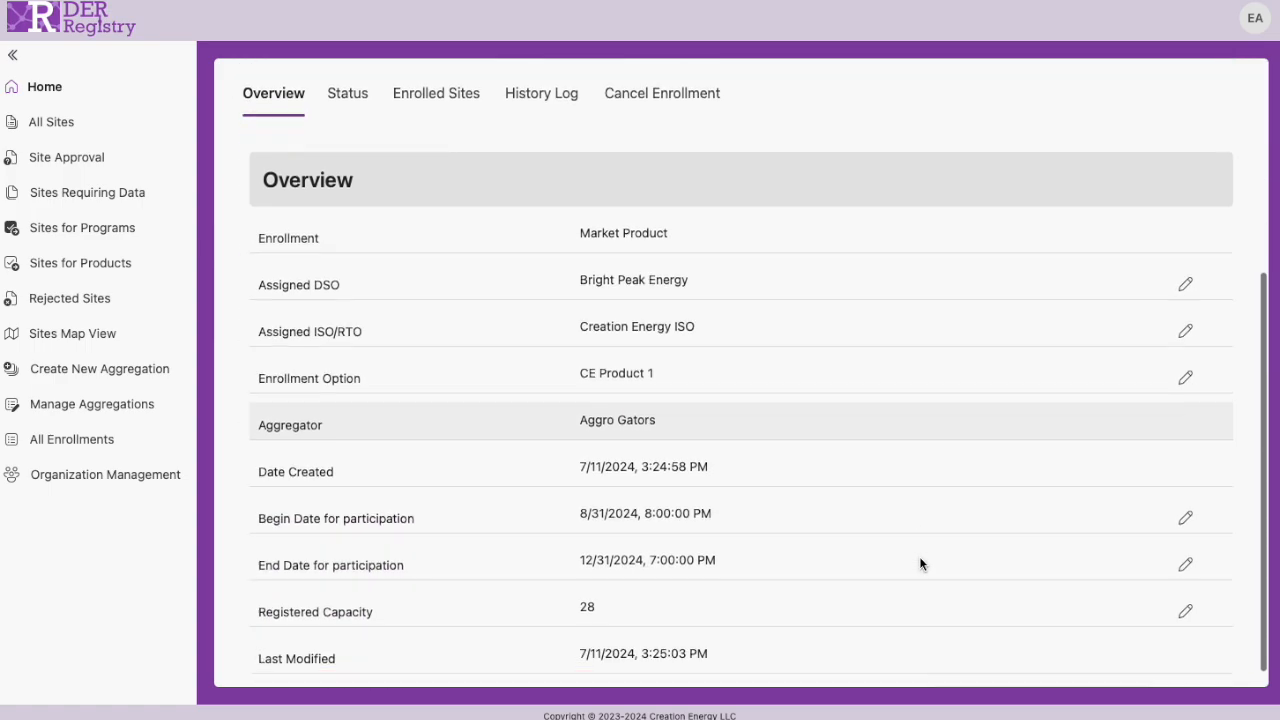
{"action": "scroll", "coordinate": [920, 563], "scroll_direction": "up", "scroll_amount": 2}
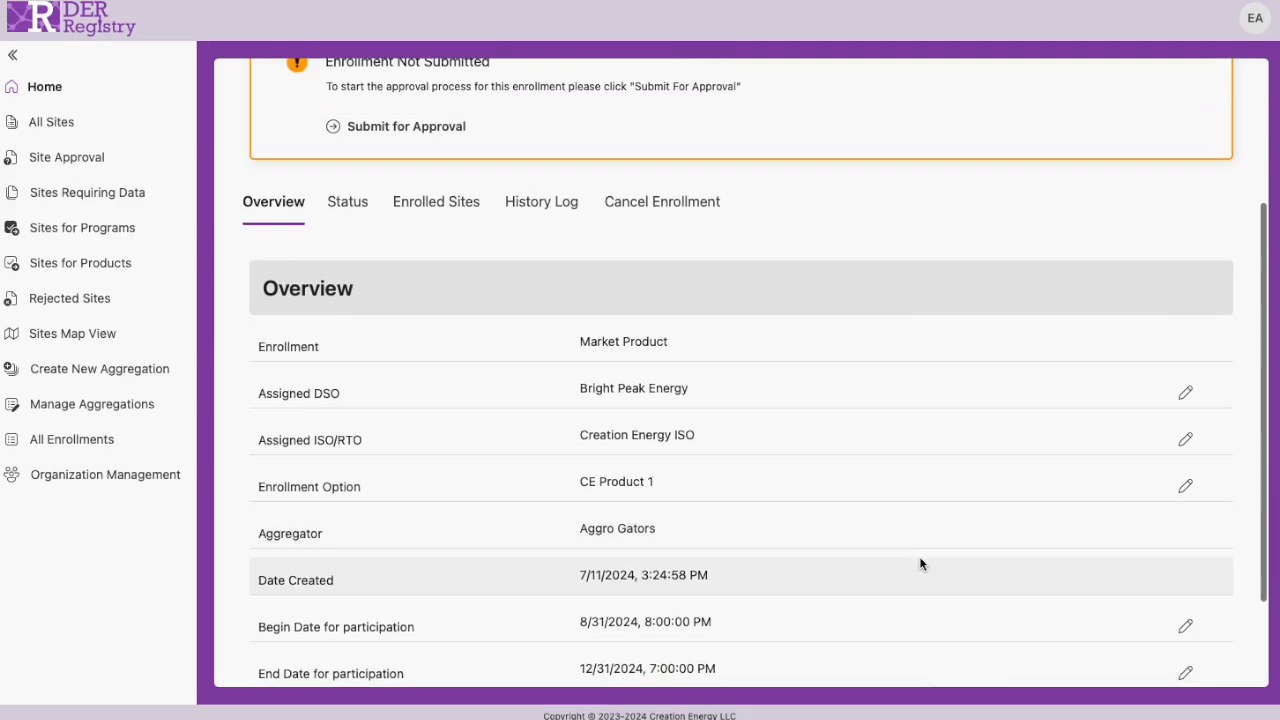
{"action": "scroll", "coordinate": [920, 563], "scroll_direction": "up", "scroll_amount": 4}
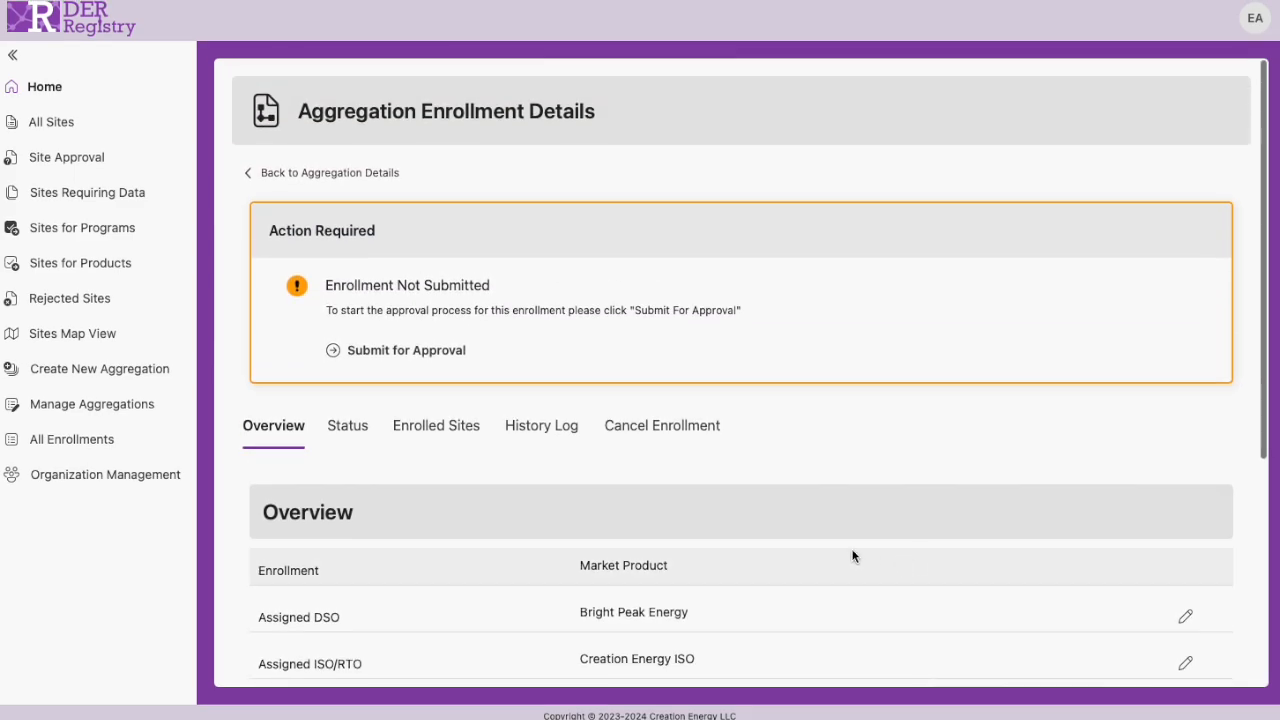
{"action": "left_click", "coordinate": [453, 428]}
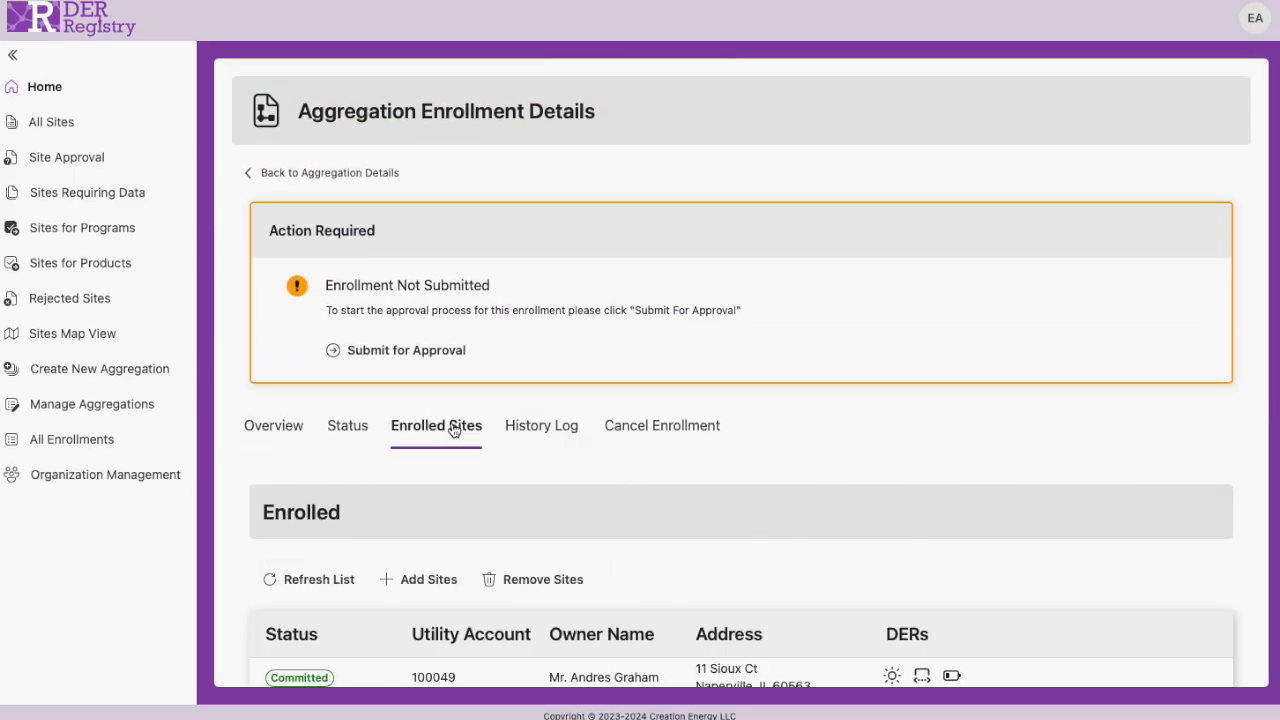
{"action": "scroll", "coordinate": [952, 588], "scroll_direction": "down", "scroll_amount": 3}
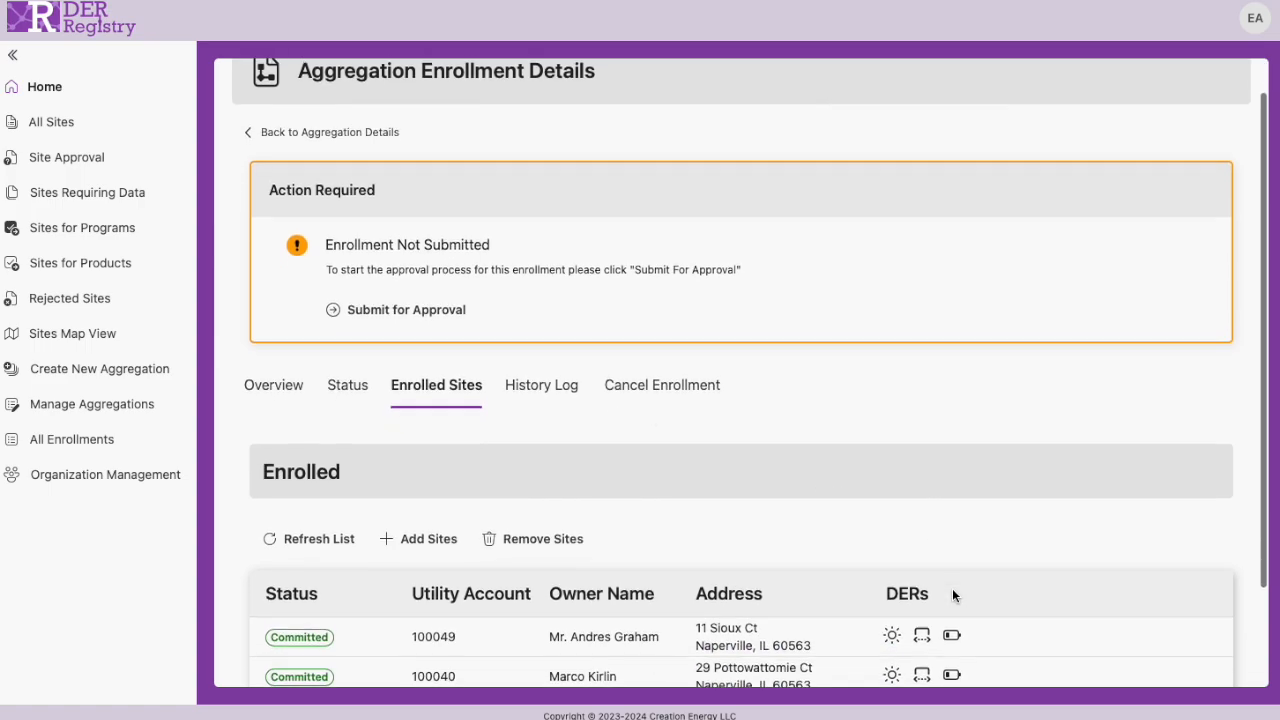
Submit the District 13 aggregation enrollment for approval and return to the aggregation's details.
{"action": "scroll", "coordinate": [952, 588], "scroll_direction": "down", "scroll_amount": 1}
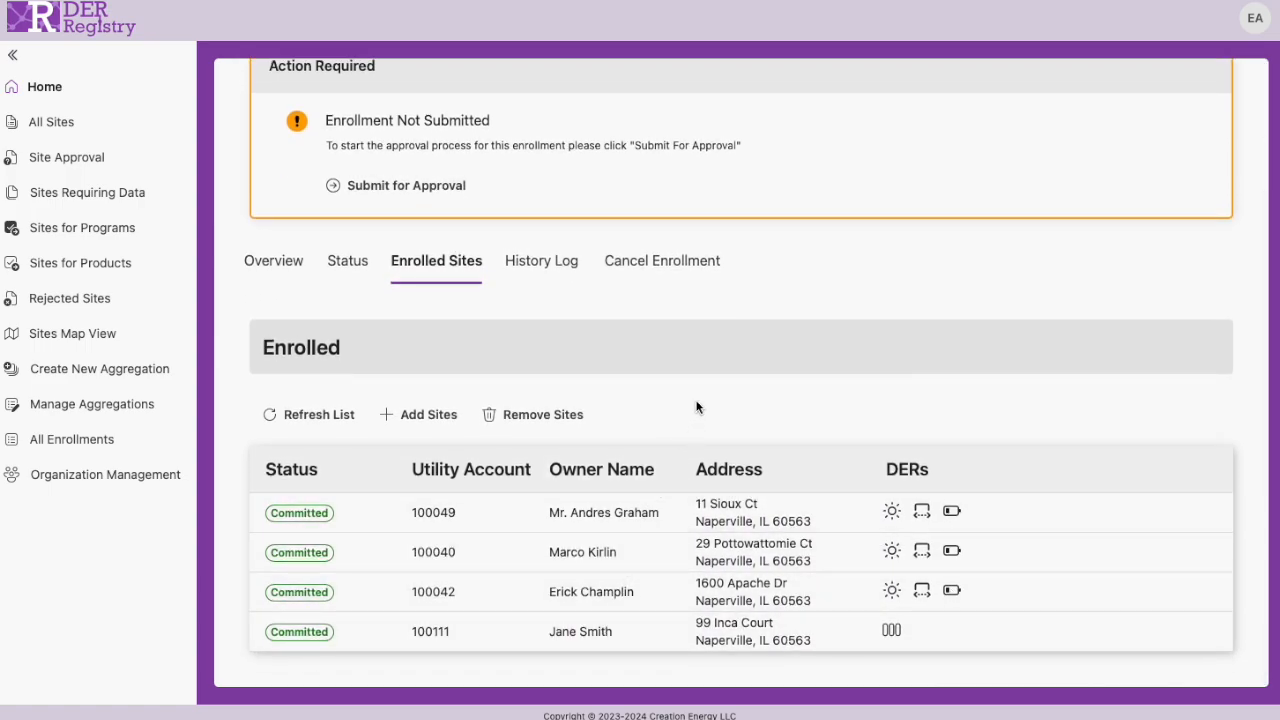
{"action": "scroll", "coordinate": [697, 407], "scroll_direction": "up", "scroll_amount": 3}
{"action": "left_click", "coordinate": [278, 432]}
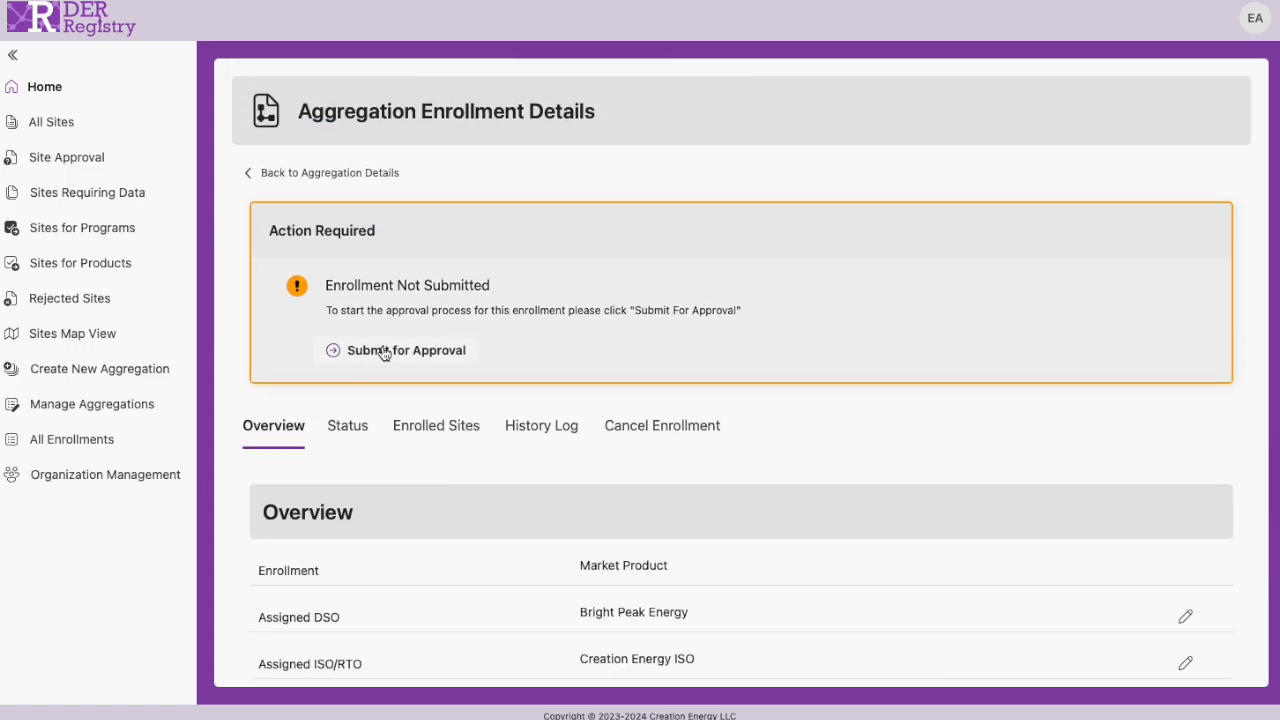
{"action": "left_click", "coordinate": [384, 351]}
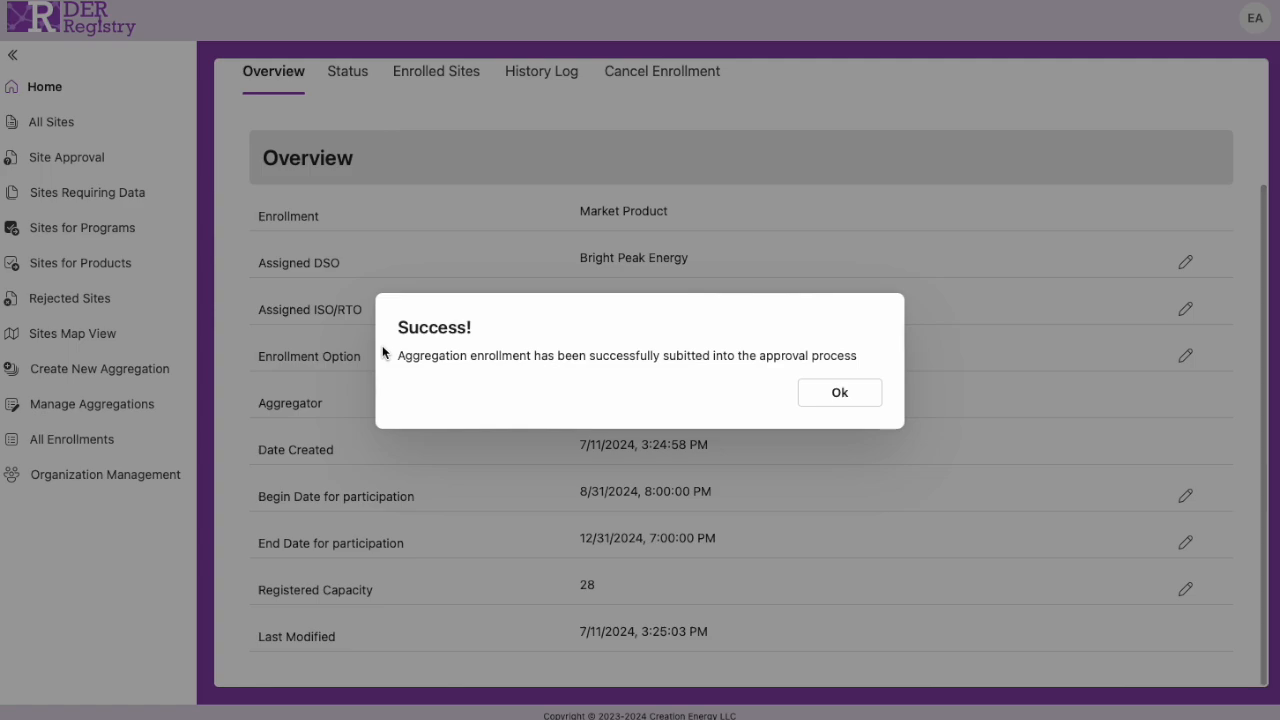
{"action": "left_click", "coordinate": [822, 404]}
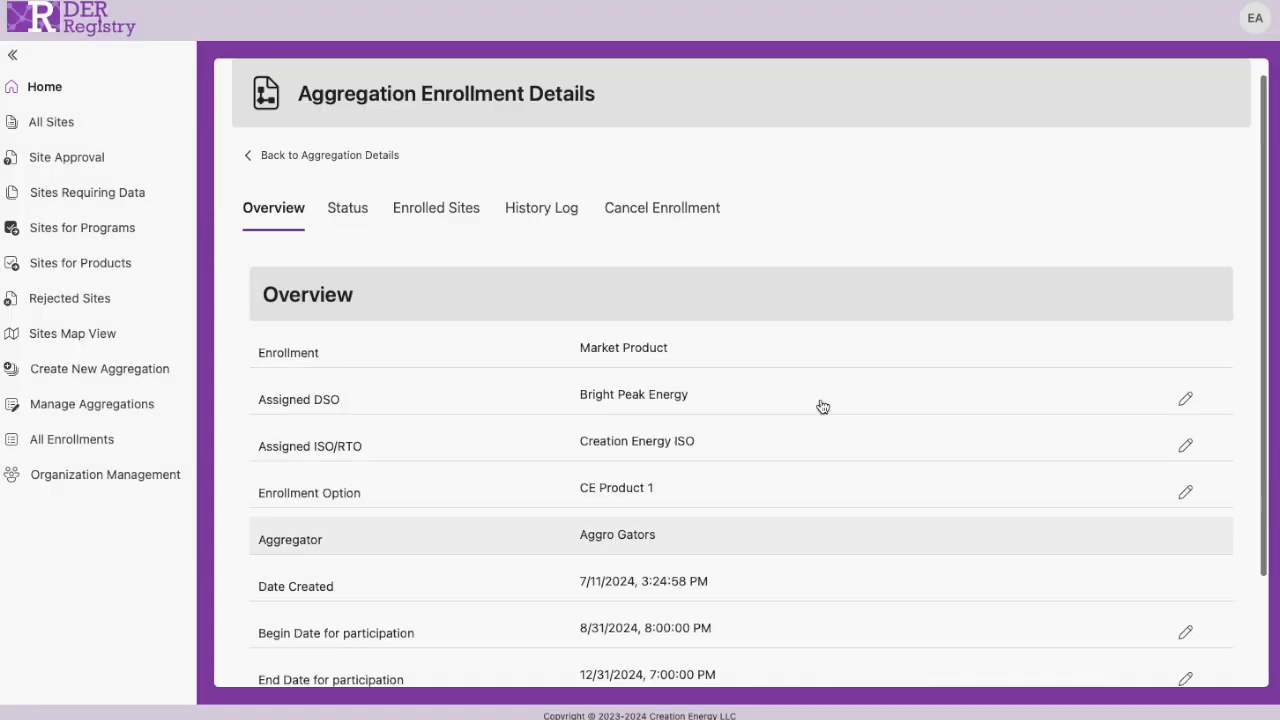
{"action": "left_click", "coordinate": [351, 155]}
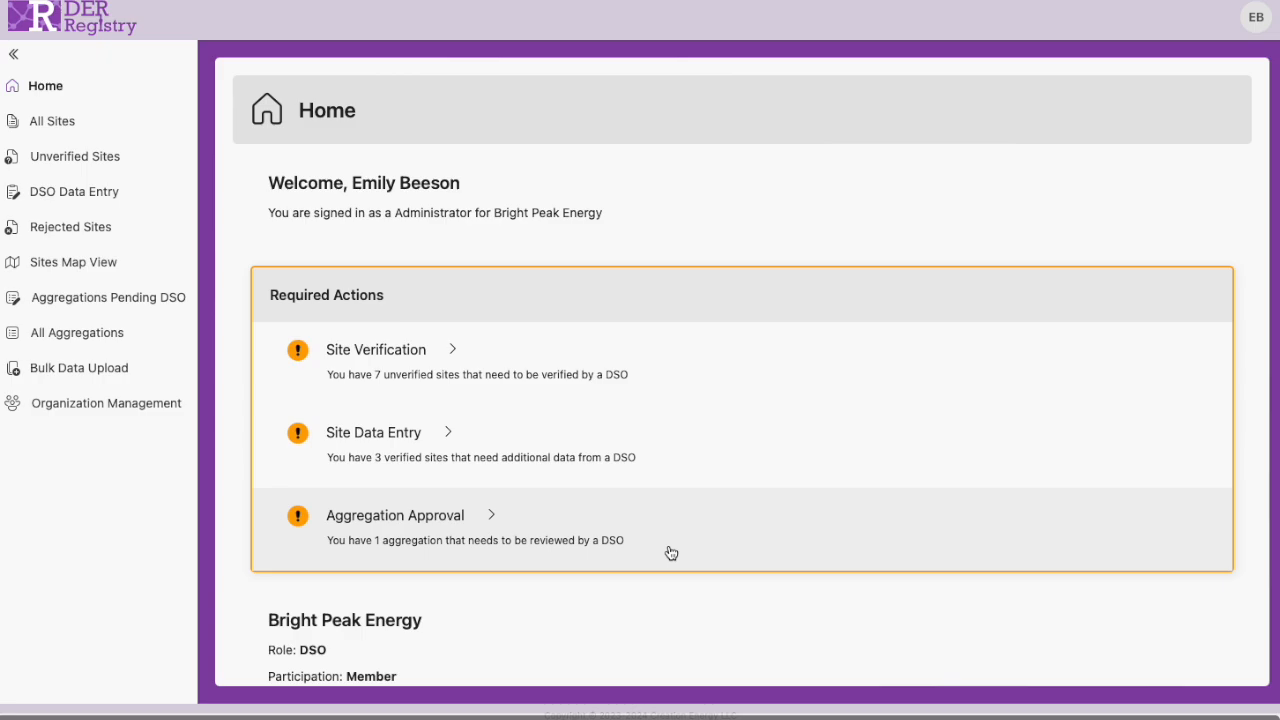
As the Bright Peak Energy DSO, open the 28 kW aggregation awaiting DSO approval and review its overview data.
{"action": "left_click", "coordinate": [671, 553]}
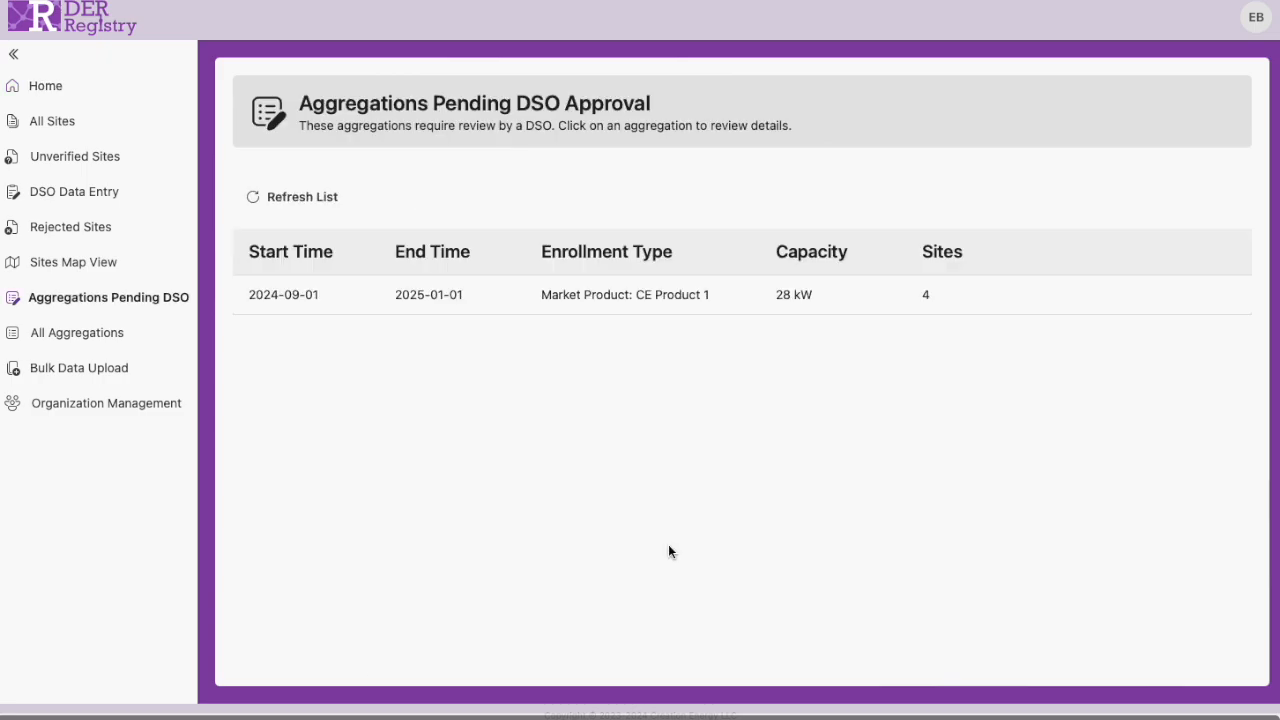
{"action": "left_click", "coordinate": [501, 309]}
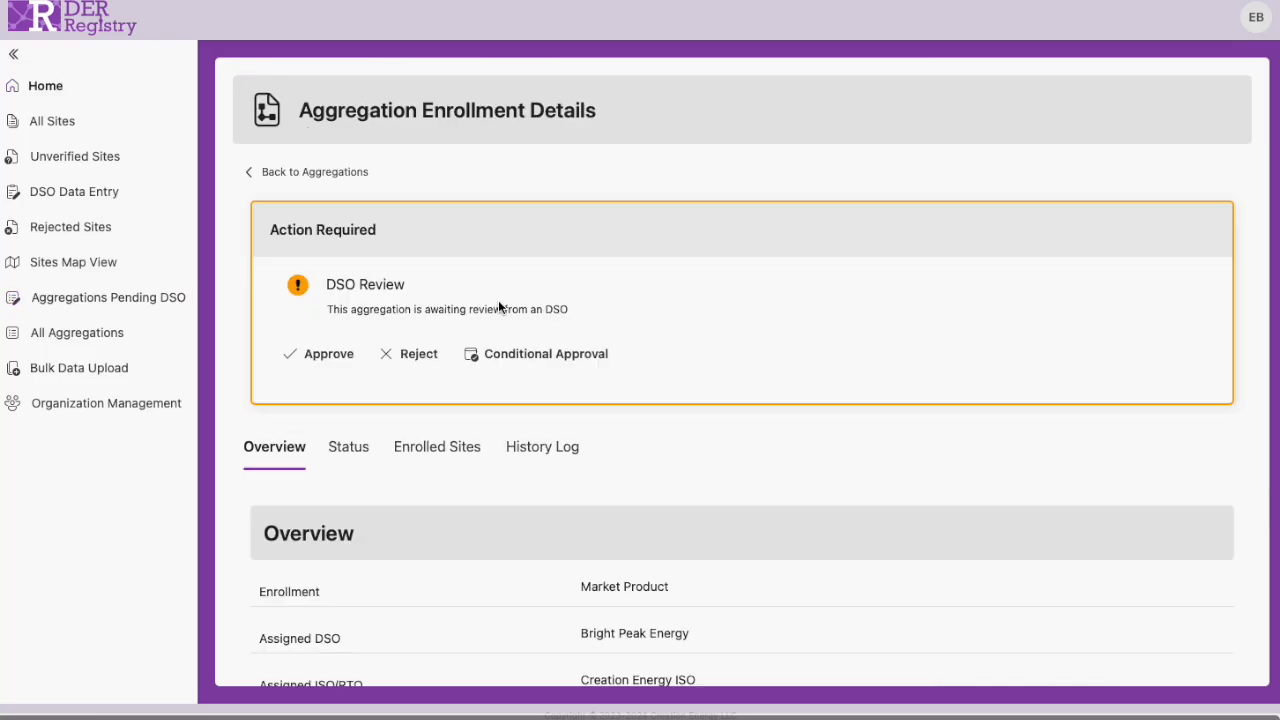
{"action": "scroll", "coordinate": [878, 556], "scroll_direction": "down", "scroll_amount": 1}
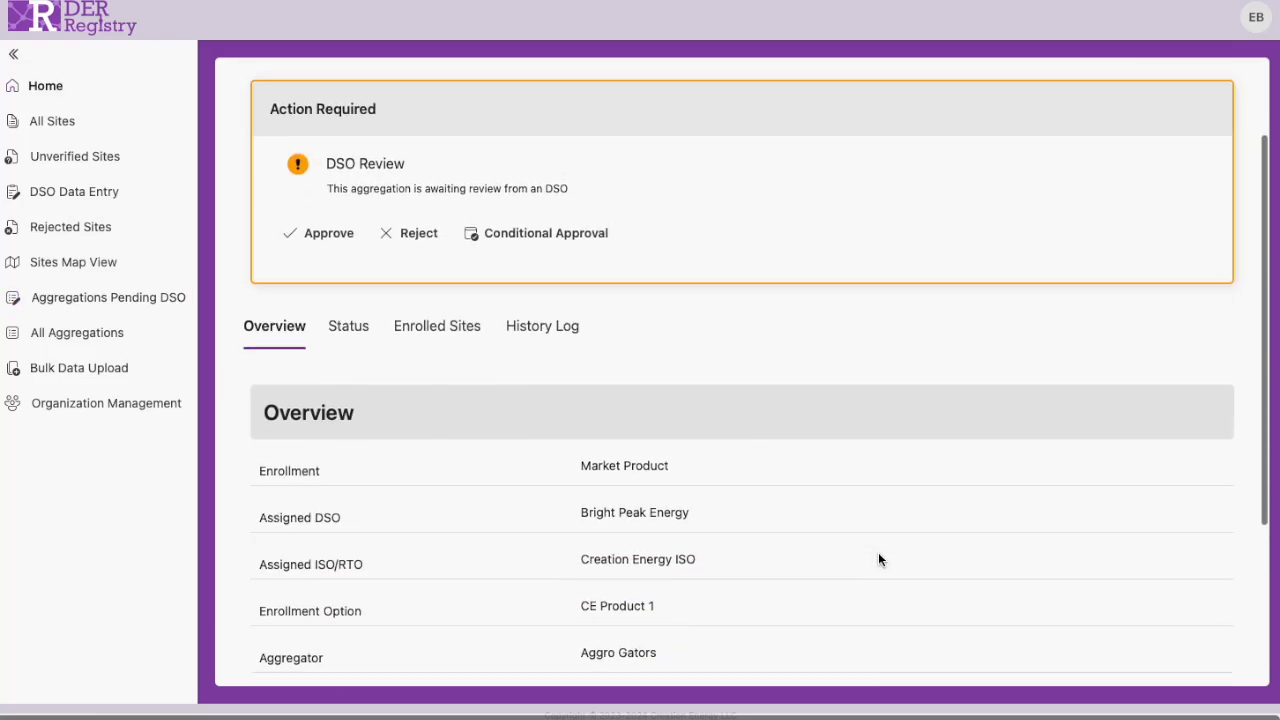
{"action": "scroll", "coordinate": [879, 556], "scroll_direction": "down", "scroll_amount": 2}
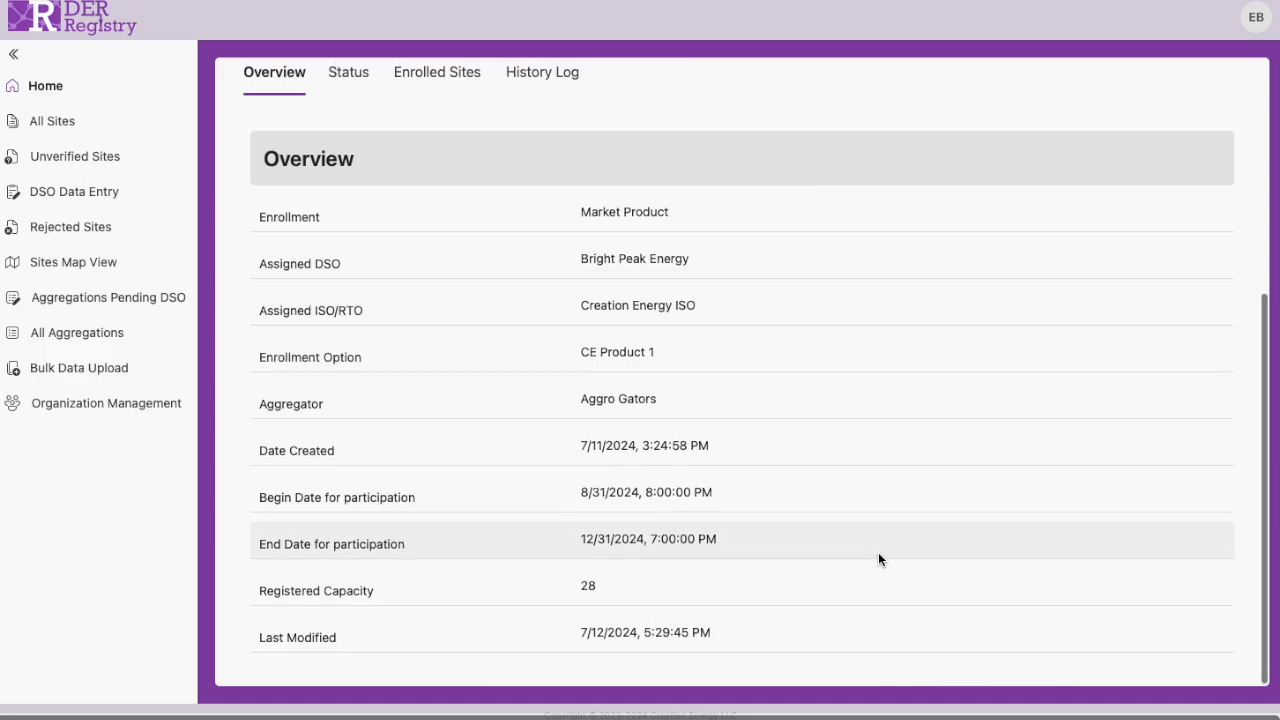
{"action": "scroll", "coordinate": [878, 559], "scroll_direction": "up", "scroll_amount": 3}
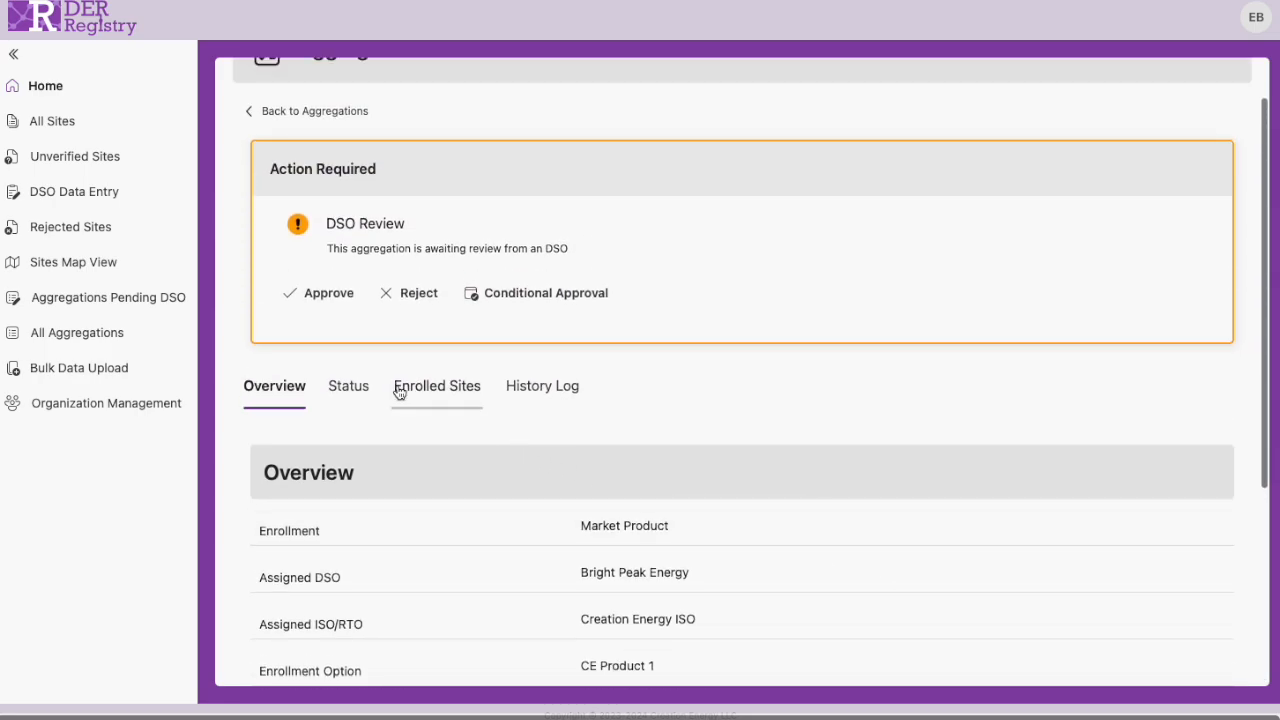
Examine the enrollment's enrolled sites, history log and approval status by role, and return to its overview.
{"action": "left_click", "coordinate": [399, 391]}
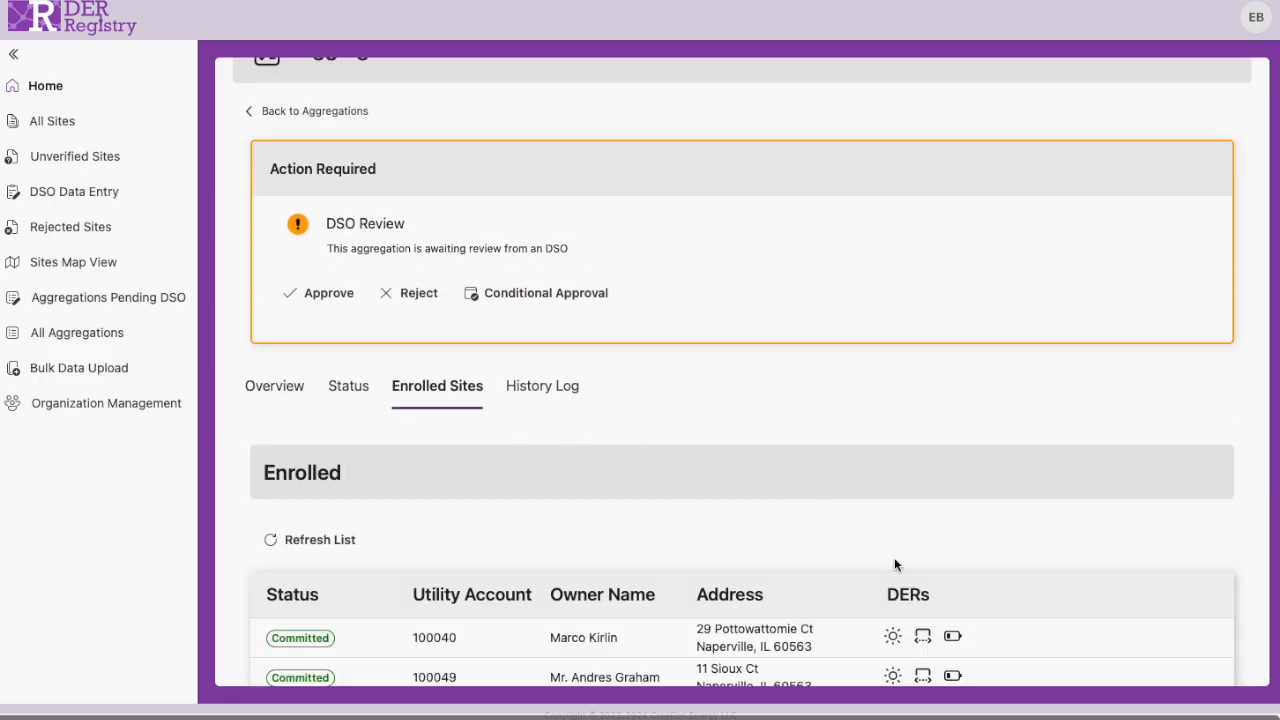
{"action": "scroll", "coordinate": [894, 566], "scroll_direction": "down", "scroll_amount": 1}
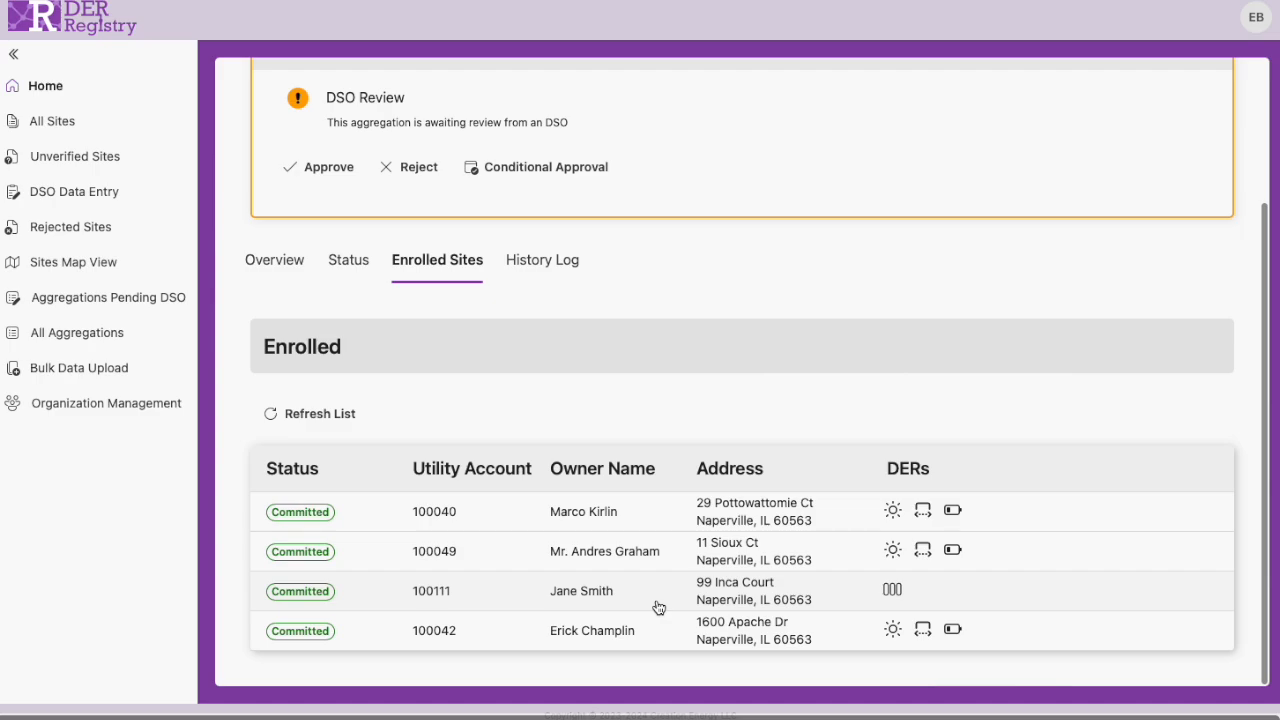
{"action": "left_click", "coordinate": [547, 278]}
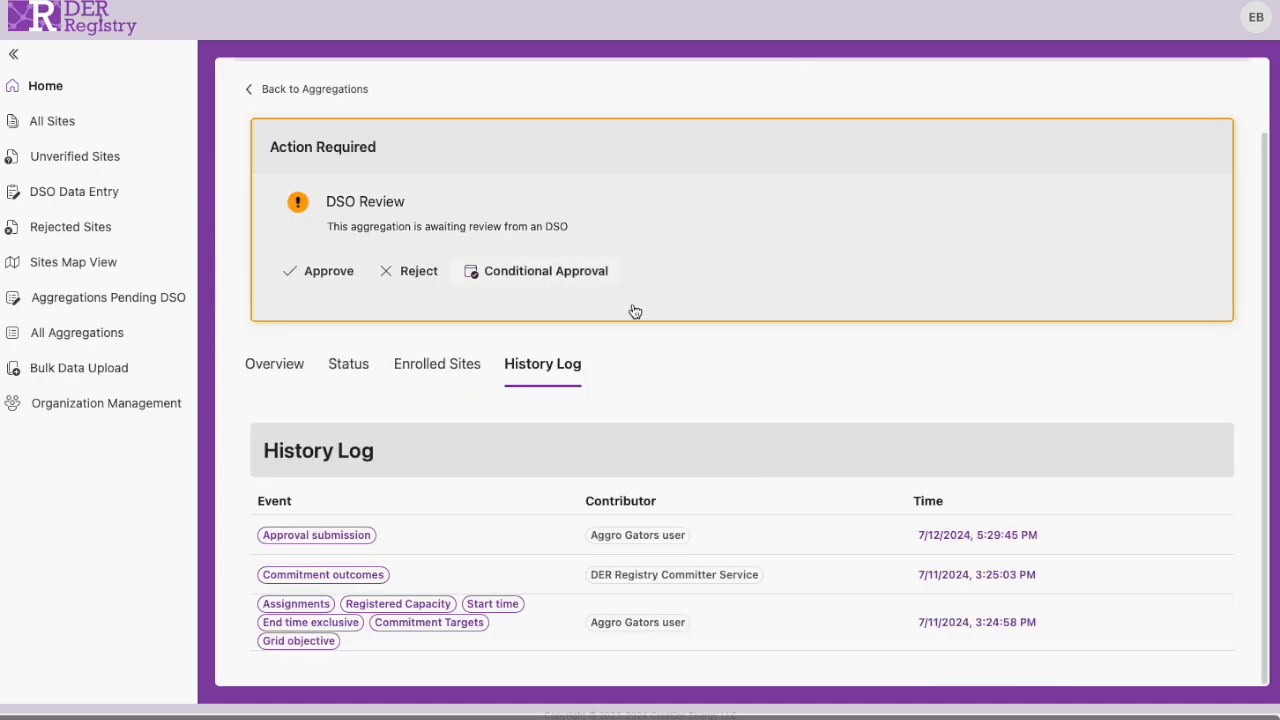
{"action": "scroll", "coordinate": [857, 405], "scroll_direction": "down", "scroll_amount": 1}
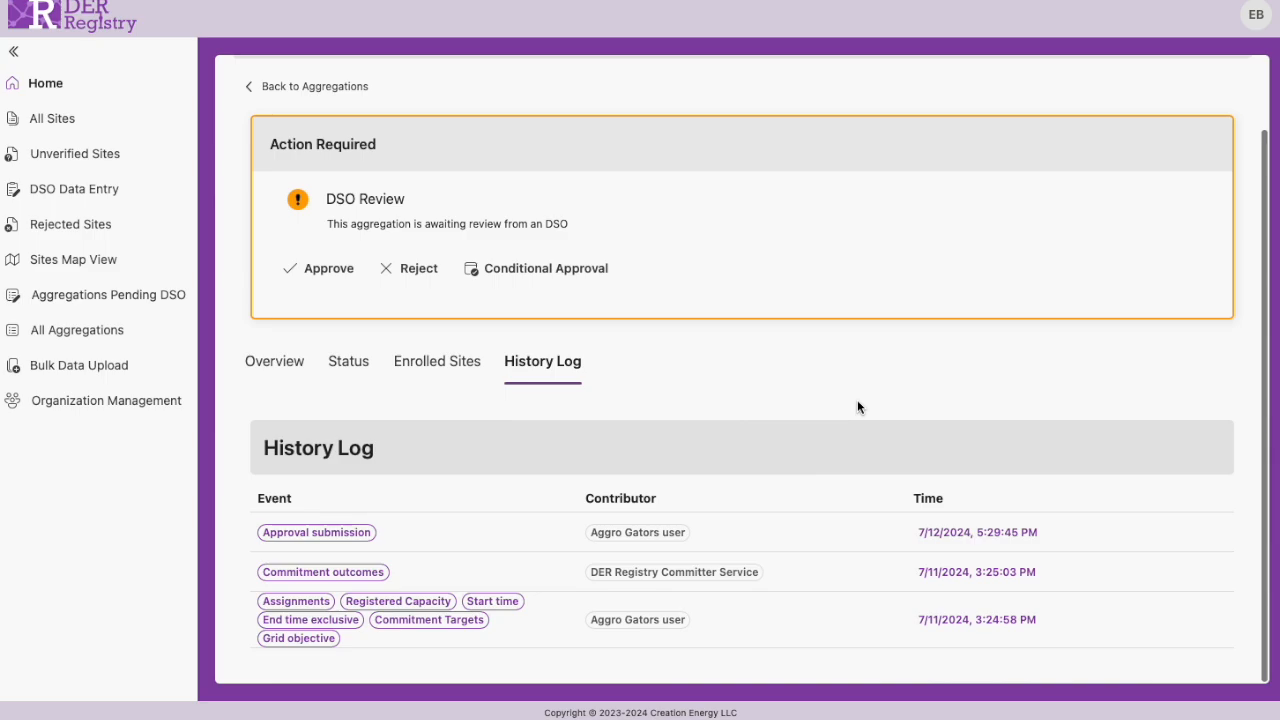
{"action": "scroll", "coordinate": [857, 405], "scroll_direction": "up", "scroll_amount": 1}
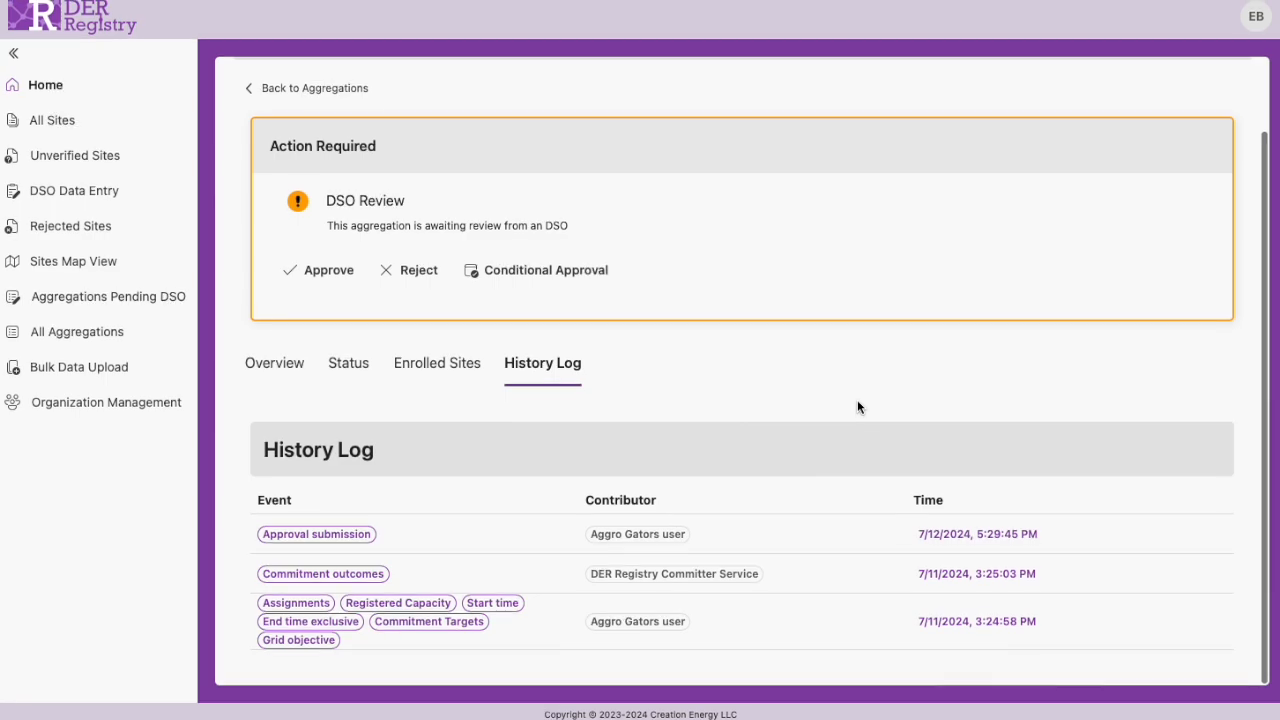
{"action": "left_click", "coordinate": [357, 364]}
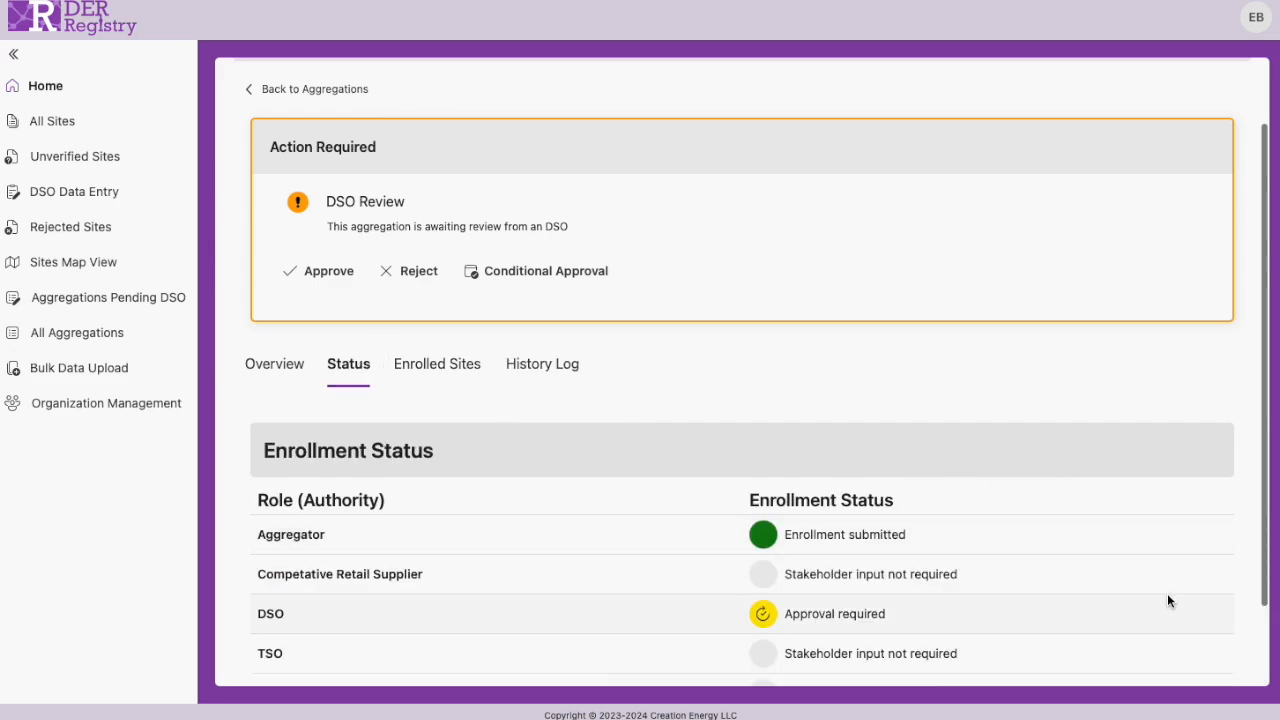
{"action": "scroll", "coordinate": [1168, 594], "scroll_direction": "down", "scroll_amount": 1}
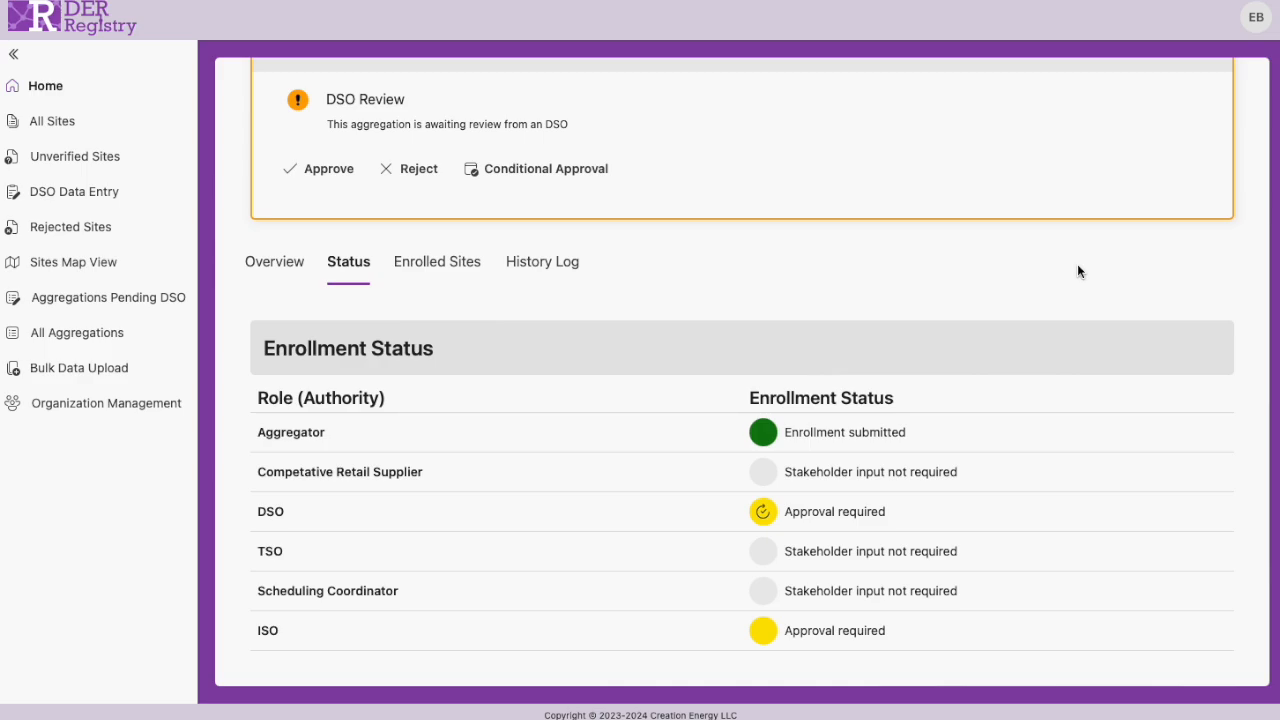
{"action": "left_click", "coordinate": [280, 265]}
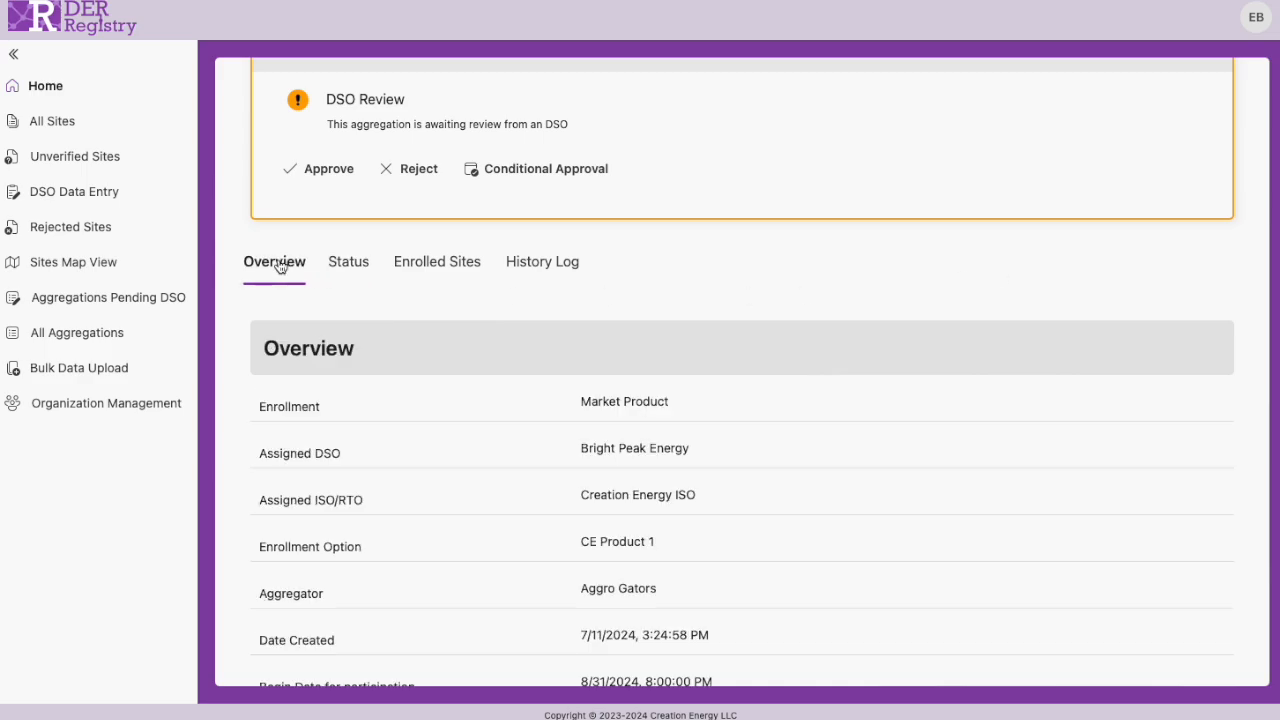
Approve the 28 kW aggregation enrollment on behalf of the DSO.
{"action": "scroll", "coordinate": [278, 265], "scroll_direction": "up", "scroll_amount": 2}
{"action": "left_click", "coordinate": [410, 274]}
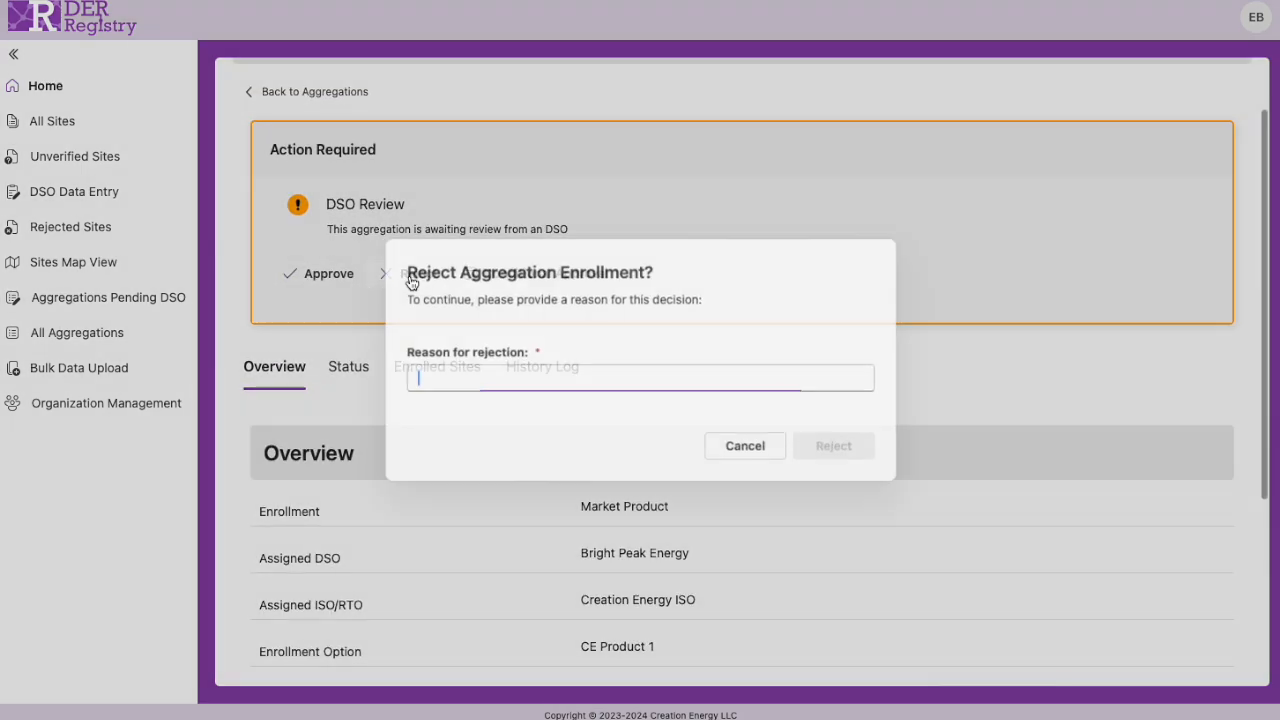
{"action": "left_click", "coordinate": [752, 452]}
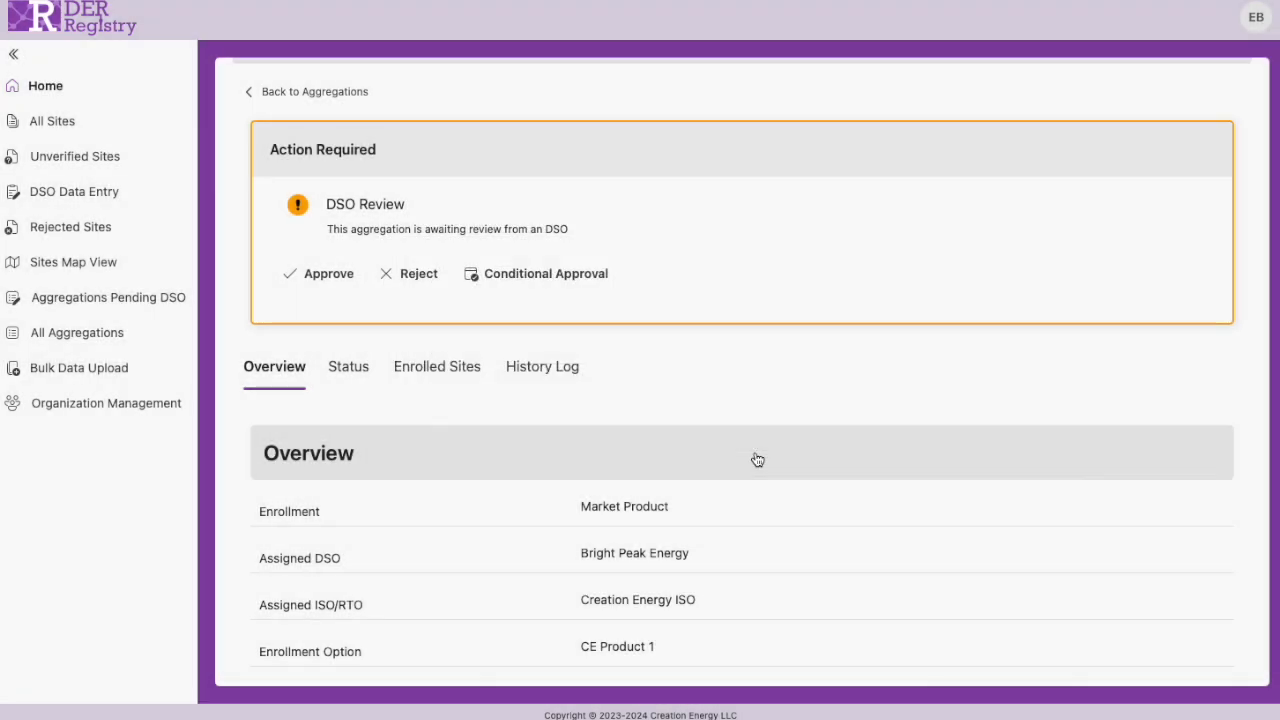
{"action": "left_click", "coordinate": [327, 279]}
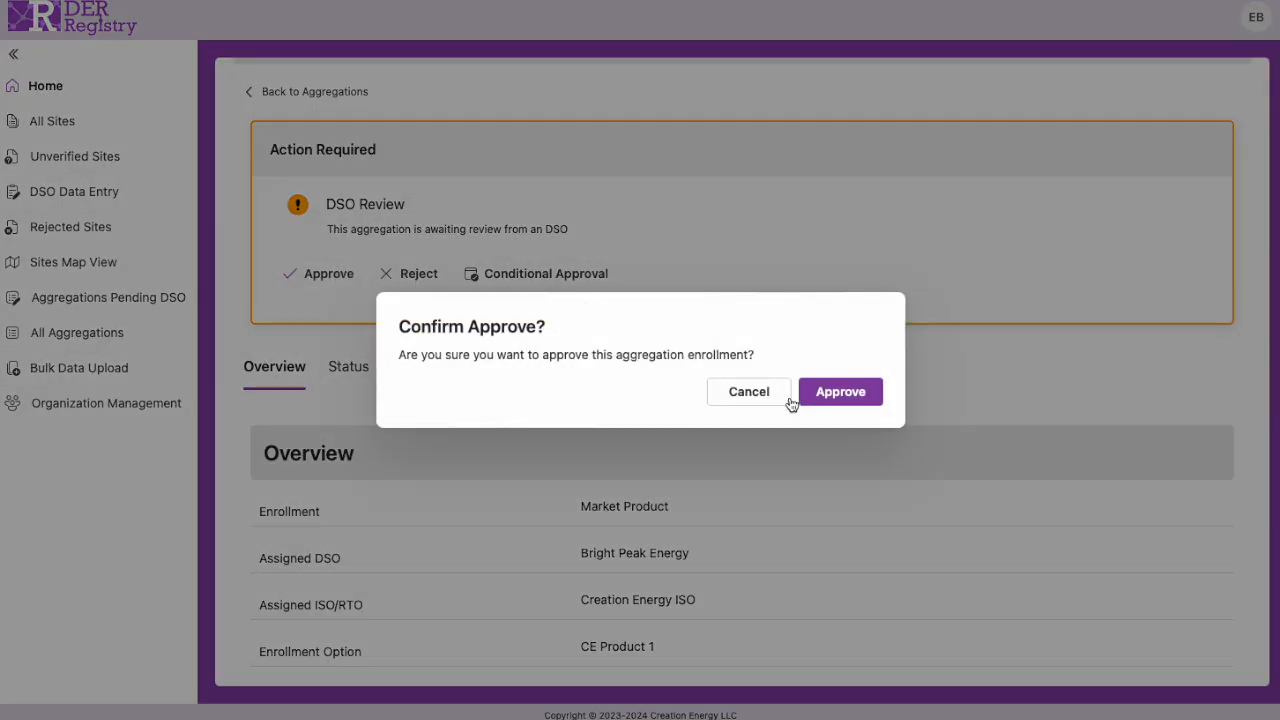
{"action": "left_click", "coordinate": [860, 401]}
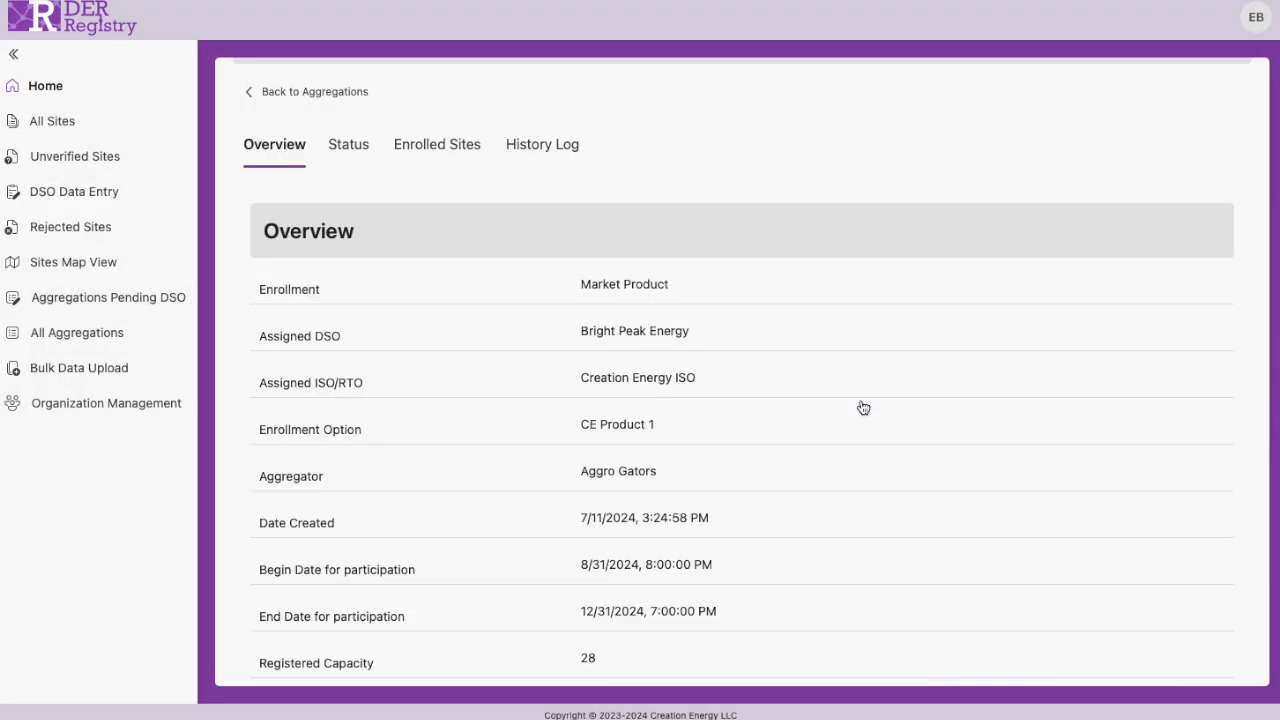
Check the DSO's pending and complete aggregation lists, including the details of the rejected CE Product 3 enrollment.
{"action": "left_click", "coordinate": [334, 92]}
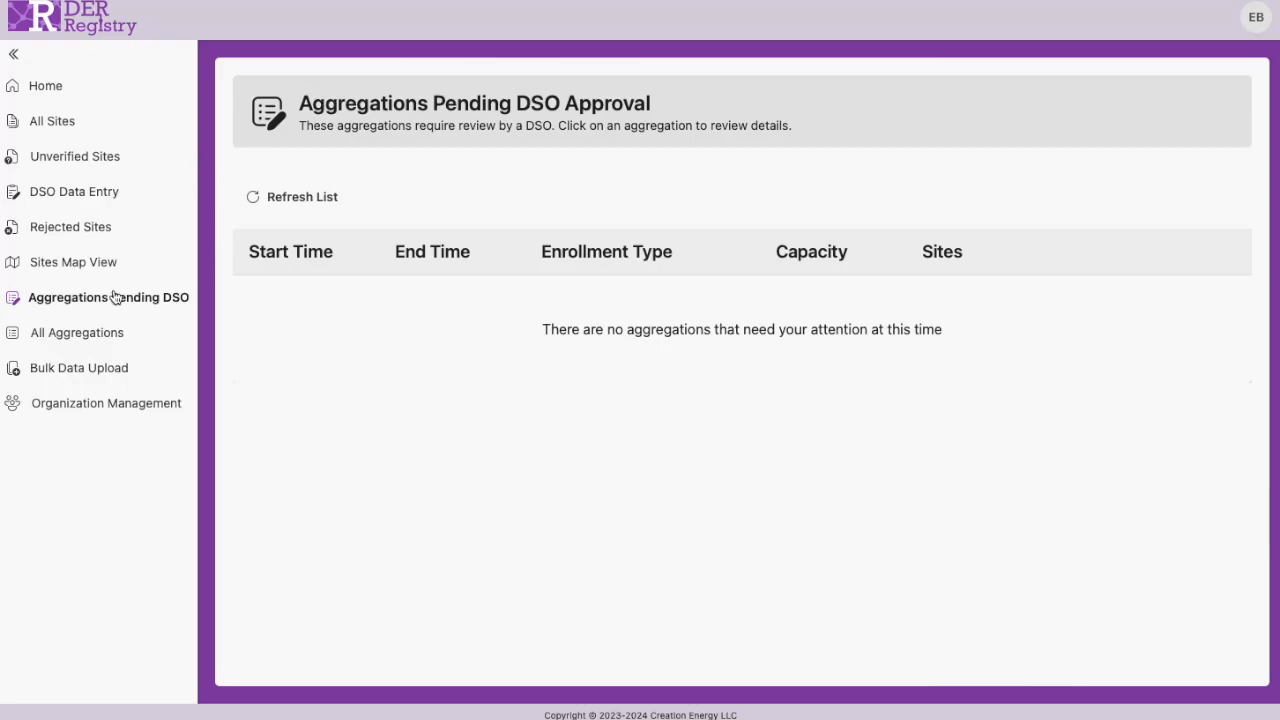
{"action": "left_click", "coordinate": [112, 336]}
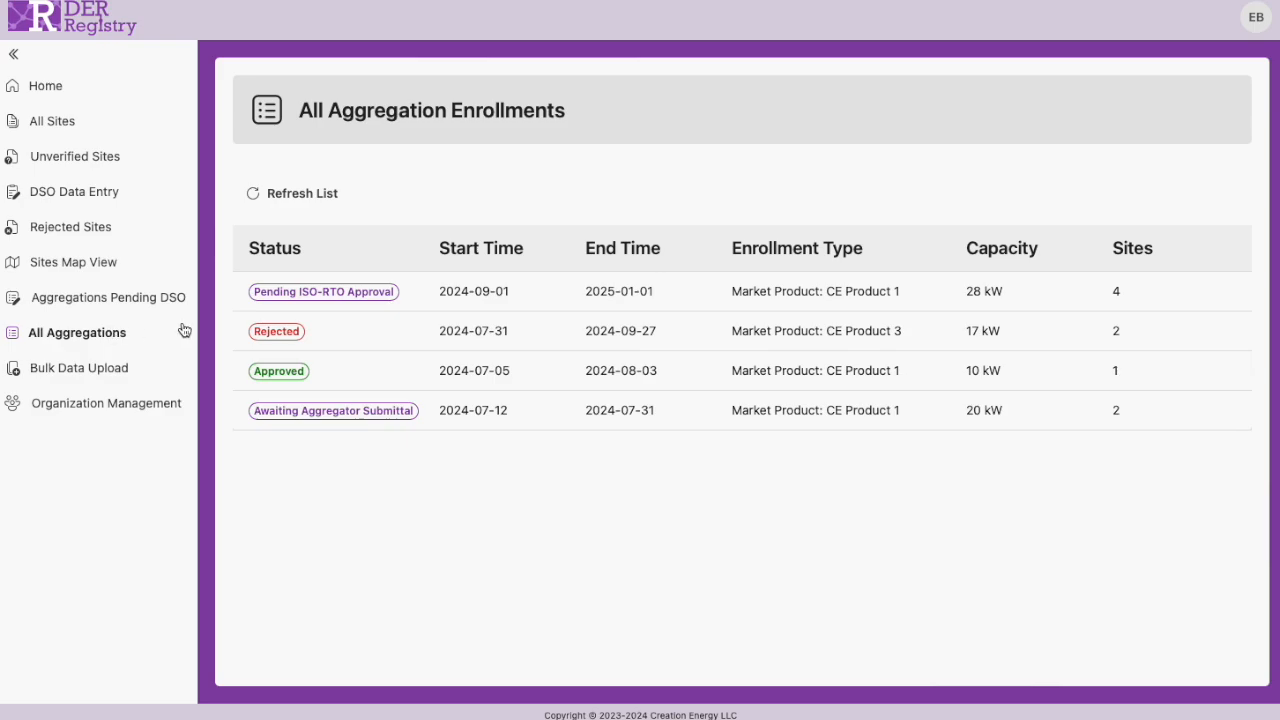
{"action": "left_click", "coordinate": [290, 335]}
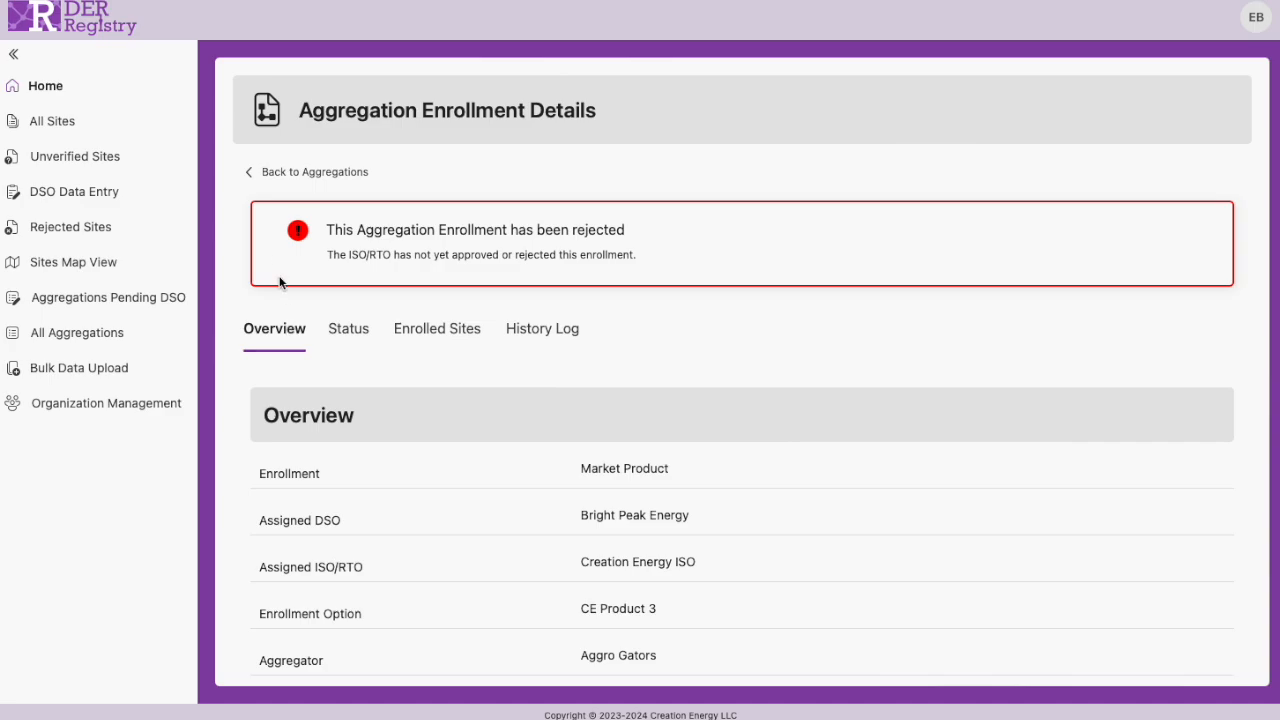
{"action": "left_click", "coordinate": [265, 172]}
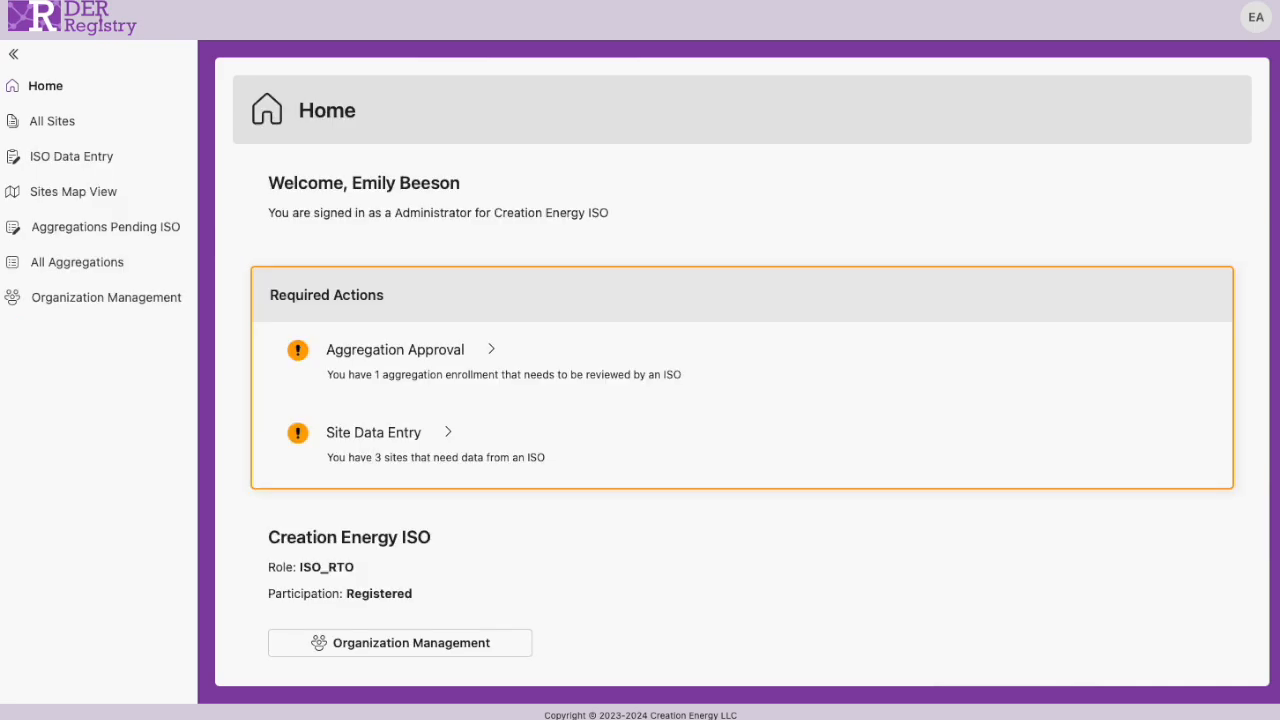
As Creation Energy ISO, open the 28 kW aggregation awaiting ISO approval and review its overview data.
{"action": "left_click", "coordinate": [734, 357]}
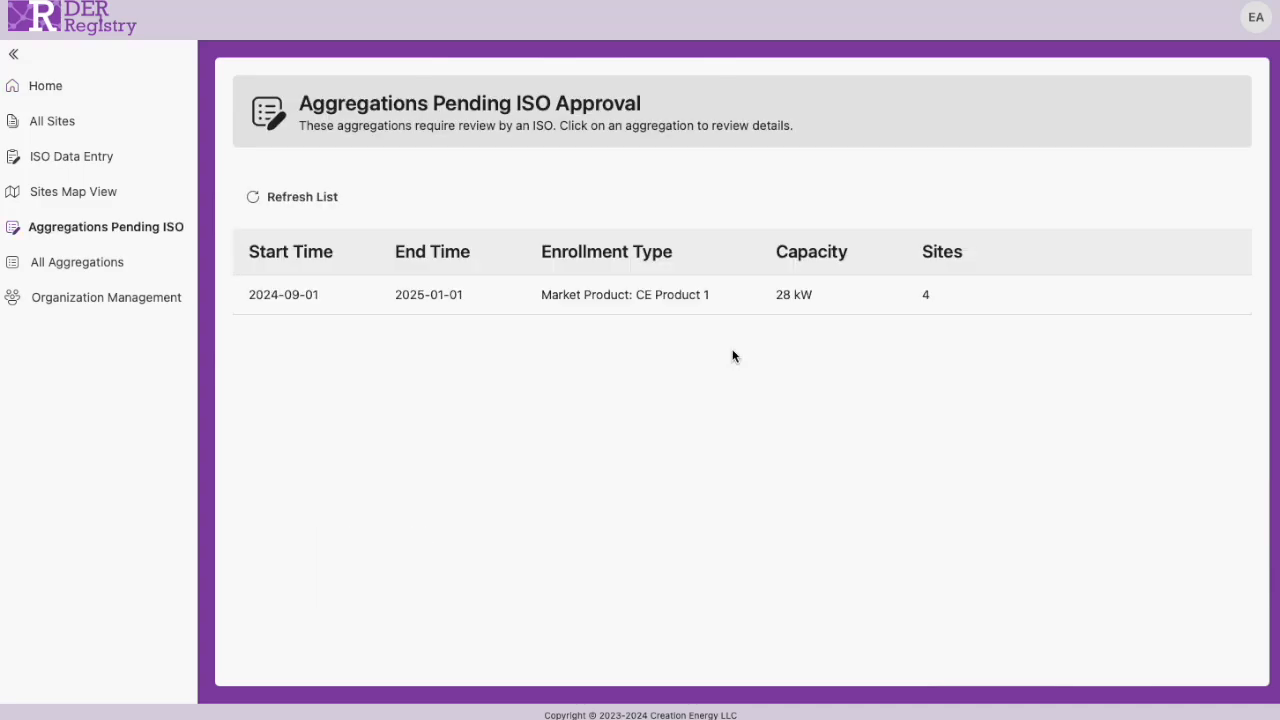
{"action": "left_click", "coordinate": [505, 289]}
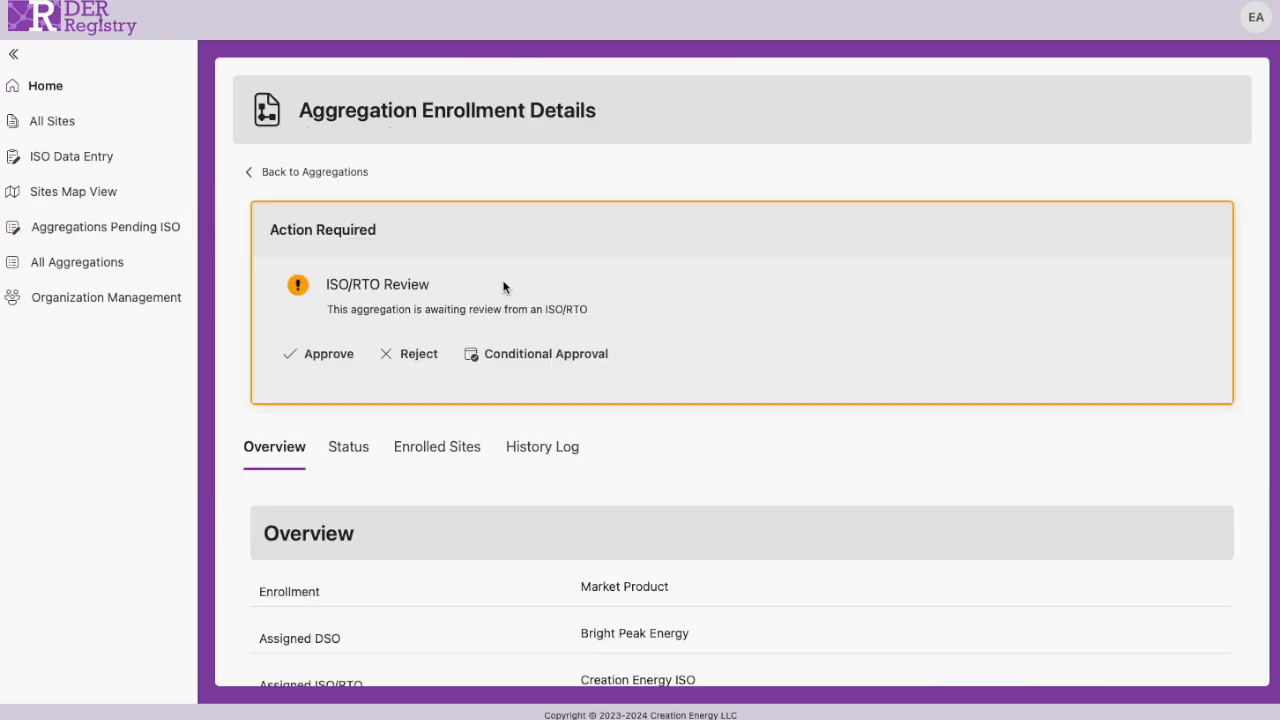
{"action": "scroll", "coordinate": [829, 517], "scroll_direction": "down", "scroll_amount": 3}
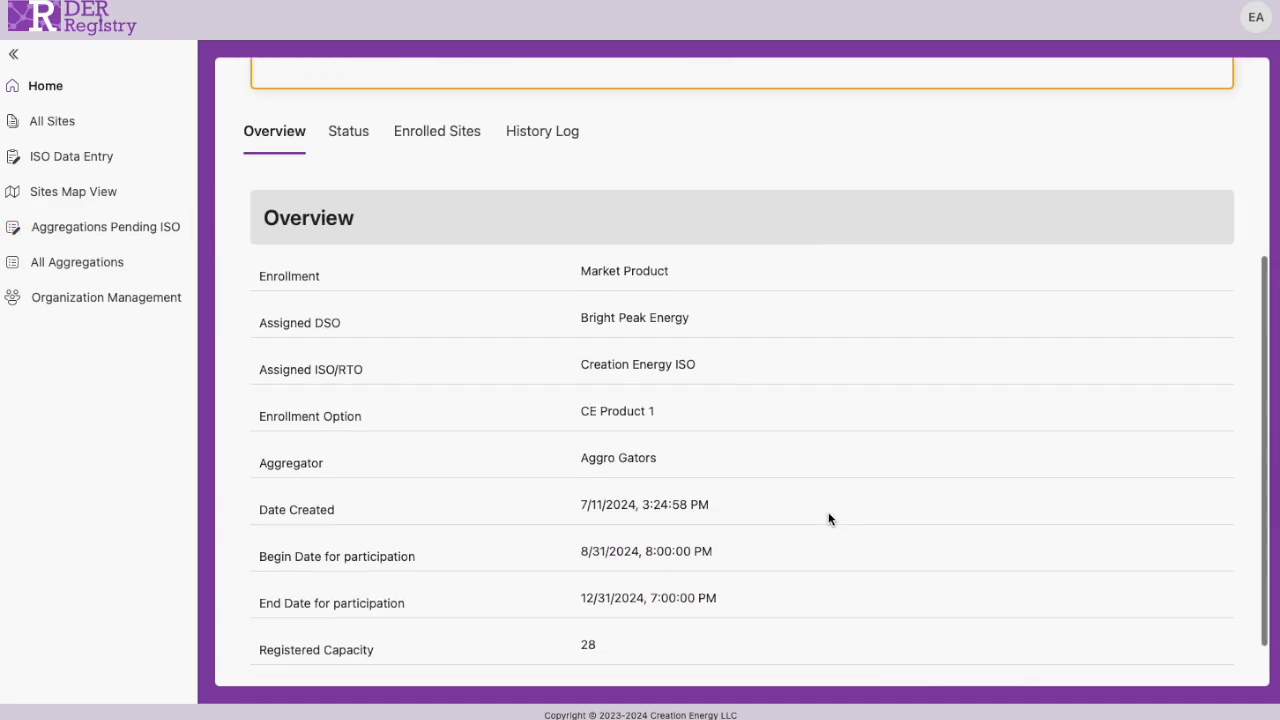
{"action": "scroll", "coordinate": [828, 519], "scroll_direction": "up", "scroll_amount": 2}
{"action": "scroll", "coordinate": [828, 519], "scroll_direction": "up", "scroll_amount": 1}
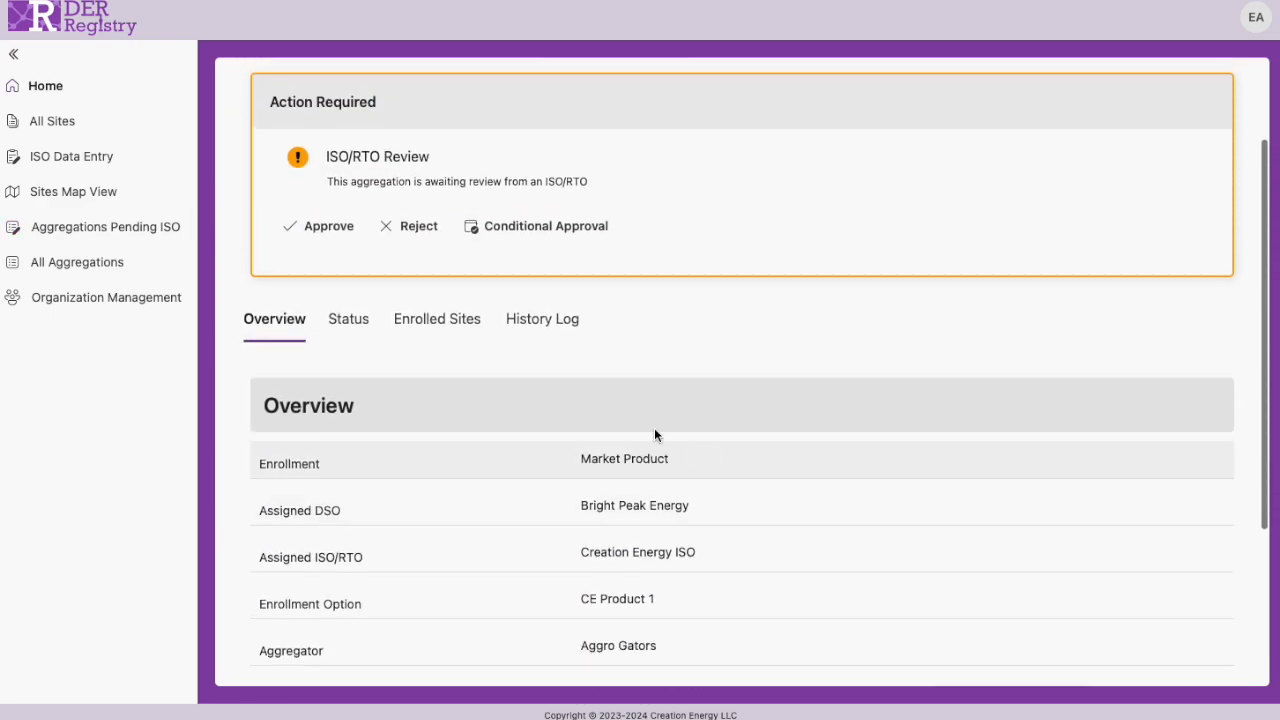
Examine the enrollment's status by role, its enrolled sites and its history log for the ISO review.
{"action": "left_click", "coordinate": [358, 318]}
{"action": "scroll", "coordinate": [709, 397], "scroll_direction": "down", "scroll_amount": 1}
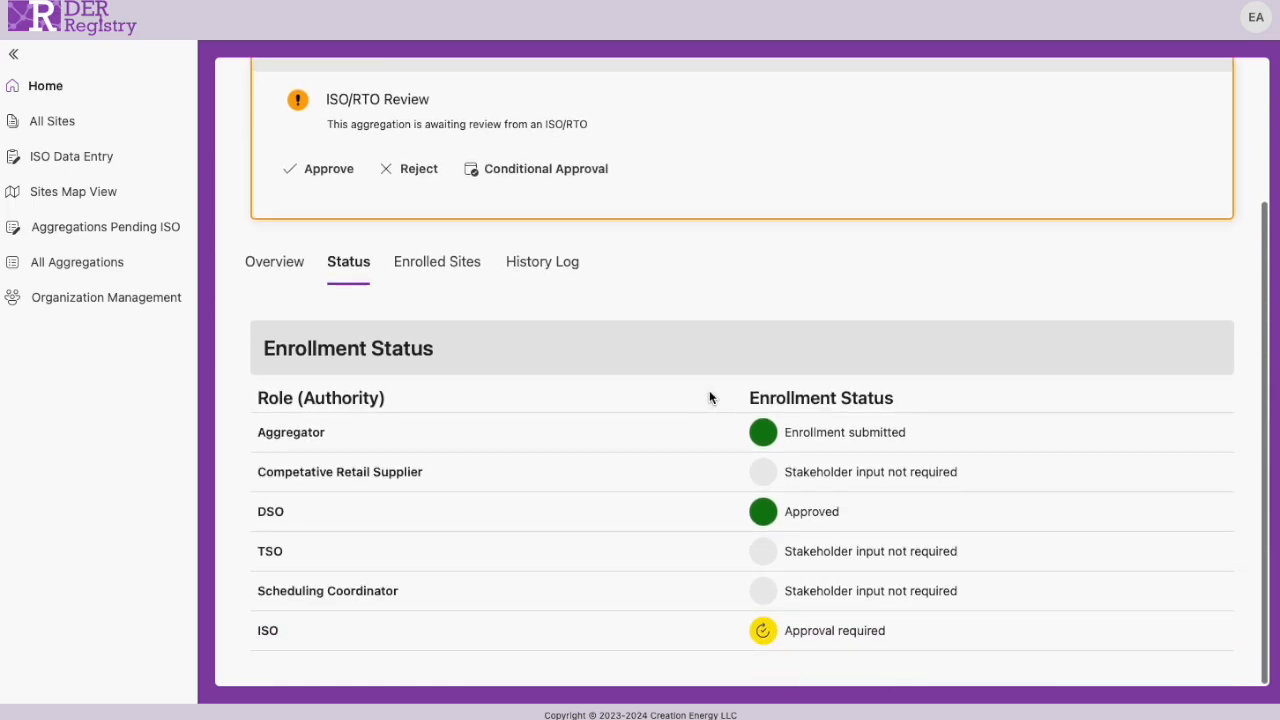
{"action": "scroll", "coordinate": [709, 397], "scroll_direction": "up", "scroll_amount": 3}
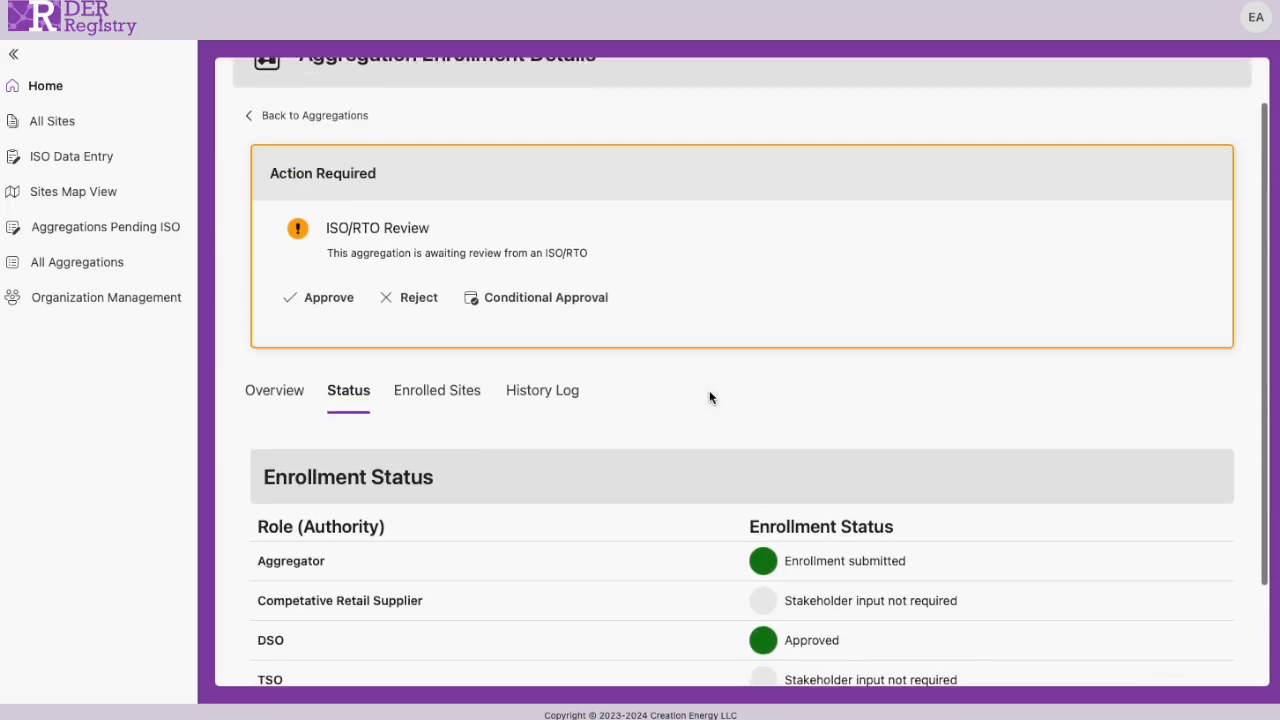
{"action": "left_click", "coordinate": [465, 405]}
{"action": "scroll", "coordinate": [752, 492], "scroll_direction": "down", "scroll_amount": 3}
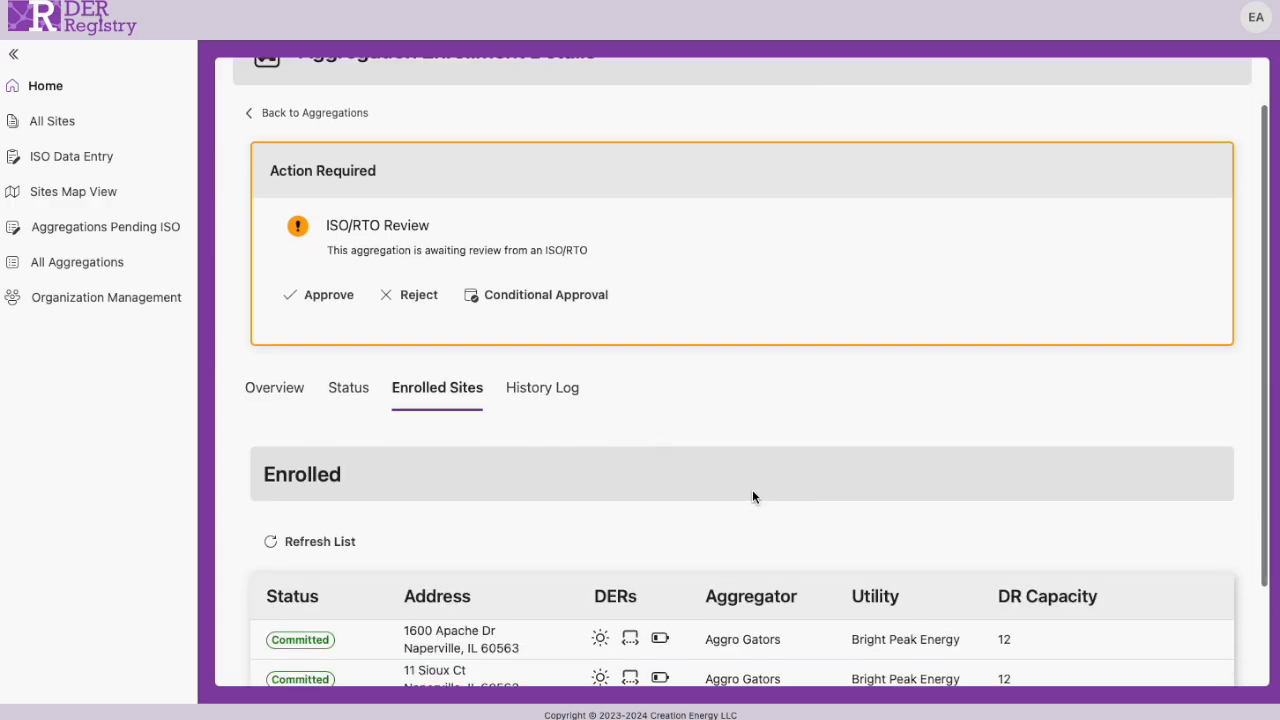
{"action": "scroll", "coordinate": [752, 495], "scroll_direction": "up", "scroll_amount": 4}
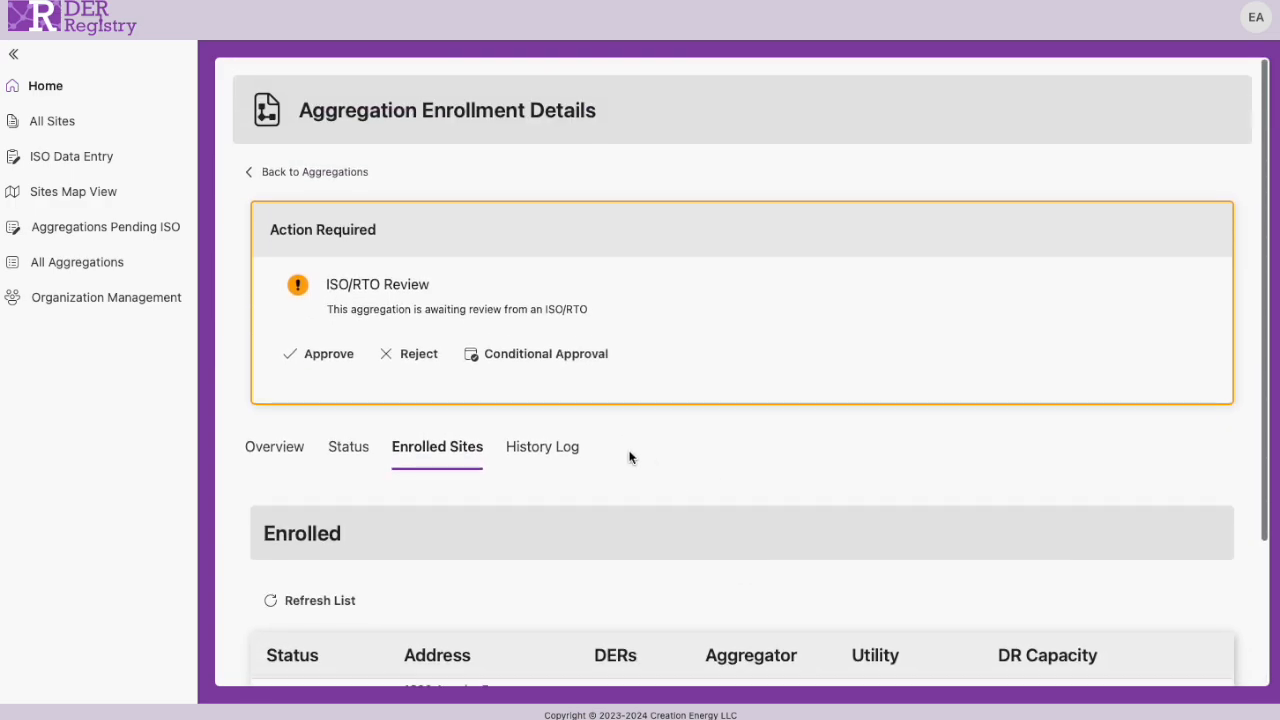
{"action": "left_click", "coordinate": [542, 446]}
{"action": "scroll", "coordinate": [766, 511], "scroll_direction": "down", "scroll_amount": 2}
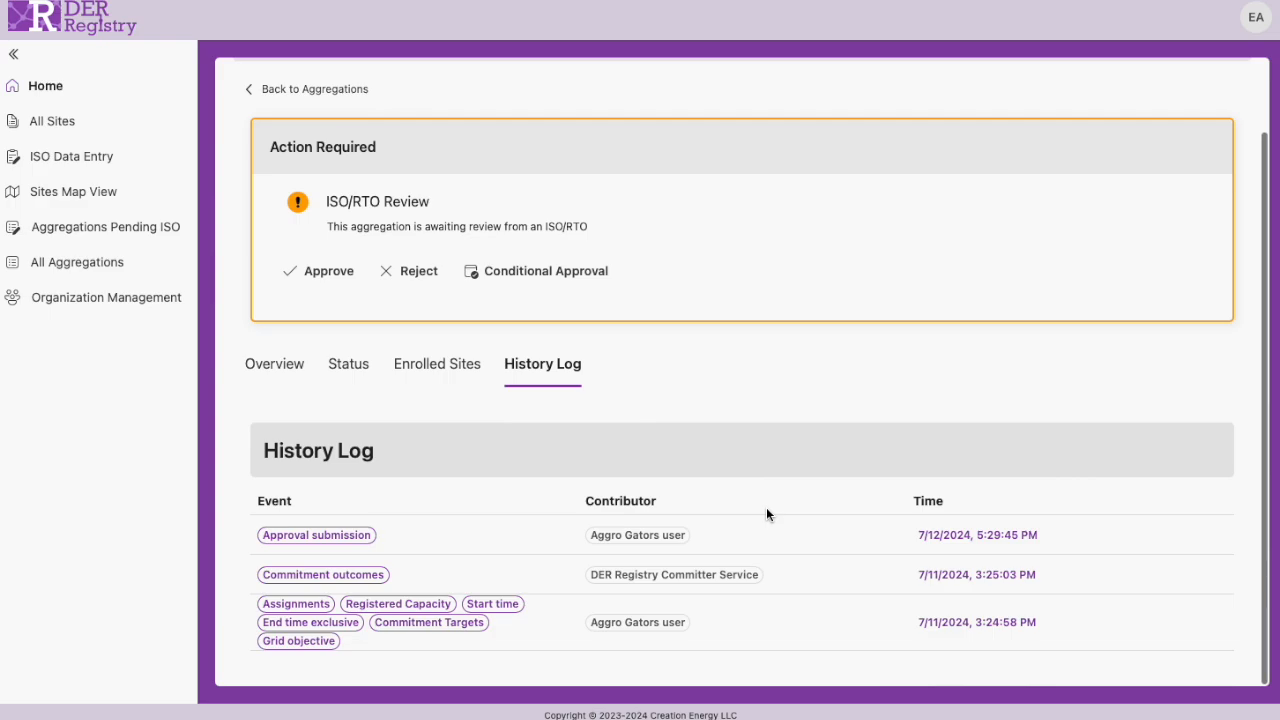
Approve the 28 kW aggregation enrollment on behalf of the ISO.
{"action": "scroll", "coordinate": [766, 511], "scroll_direction": "up", "scroll_amount": 2}
{"action": "left_click", "coordinate": [334, 356]}
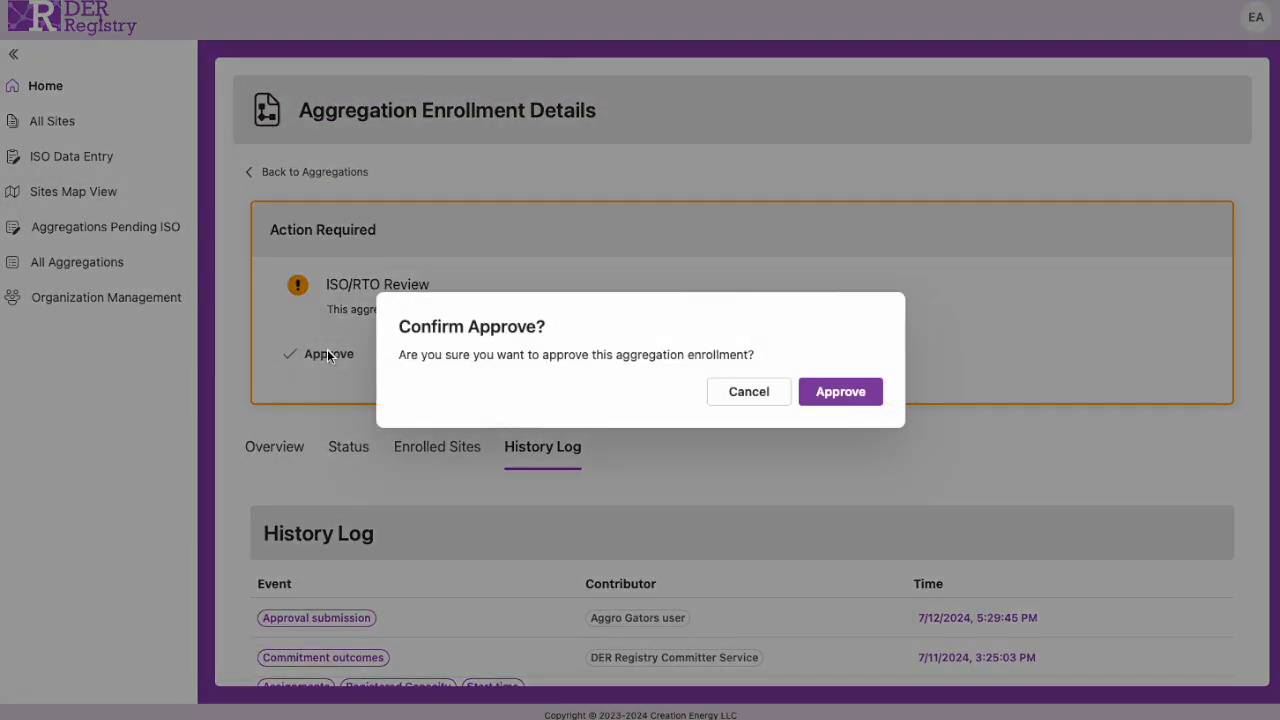
{"action": "left_click", "coordinate": [840, 392]}
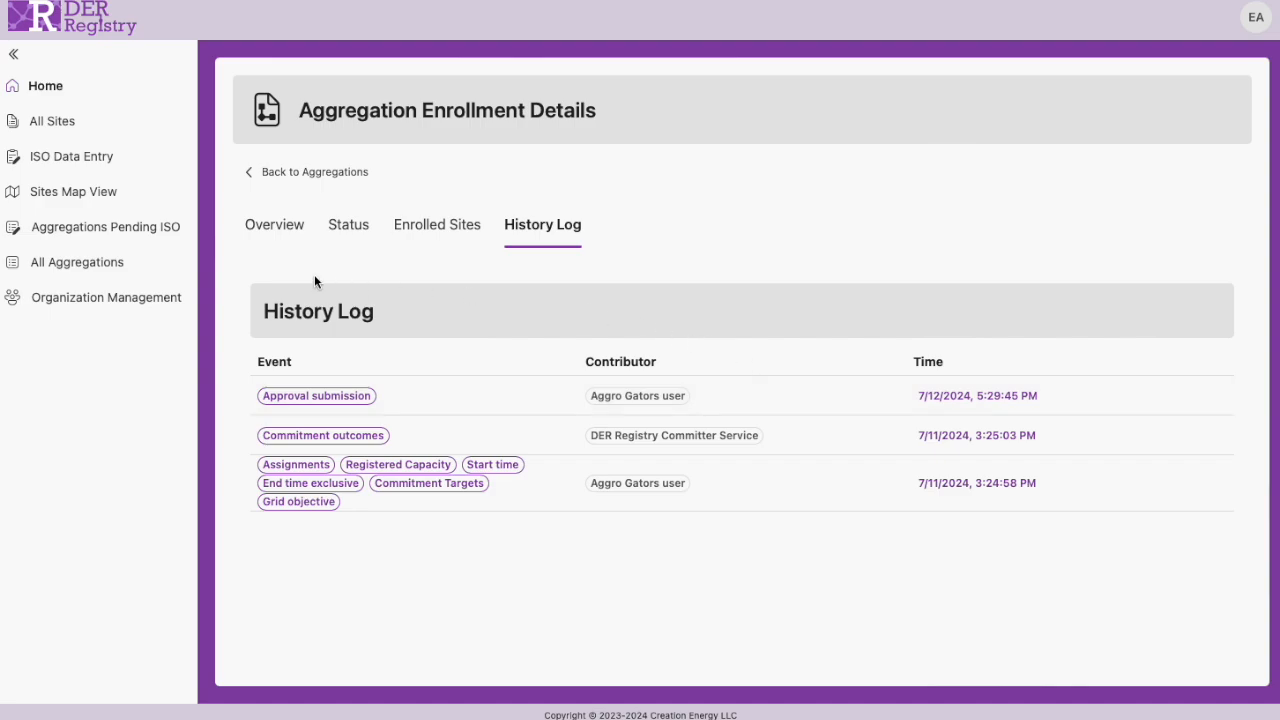
Open the 28 kW enrollment from the ISO's list of all aggregations and check its status by role.
{"action": "left_click", "coordinate": [104, 260]}
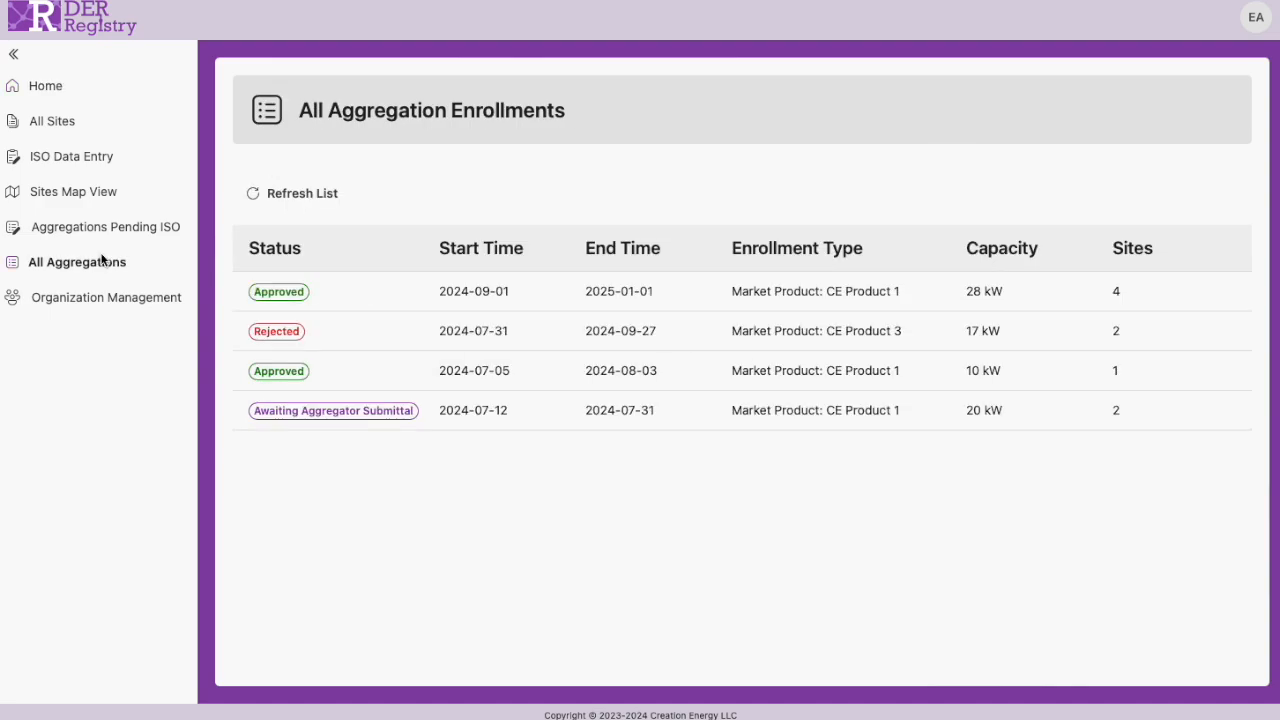
{"action": "left_click", "coordinate": [310, 297]}
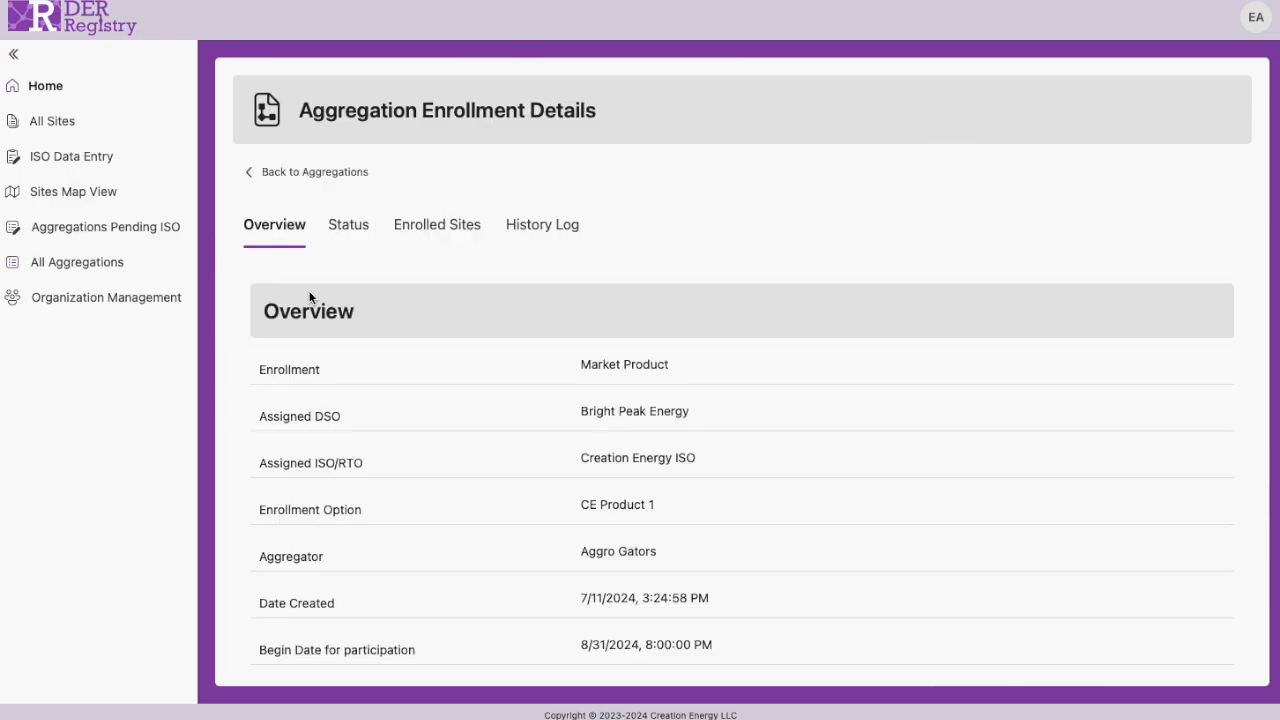
{"action": "left_click", "coordinate": [349, 233]}
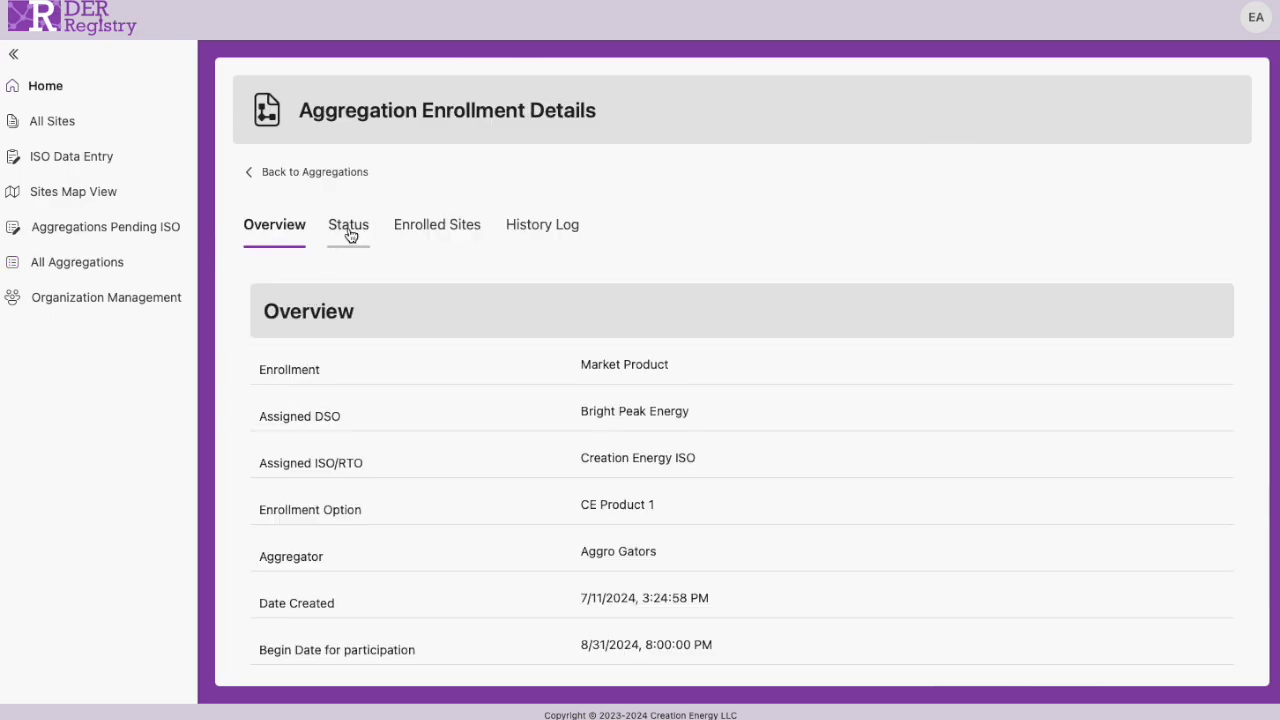